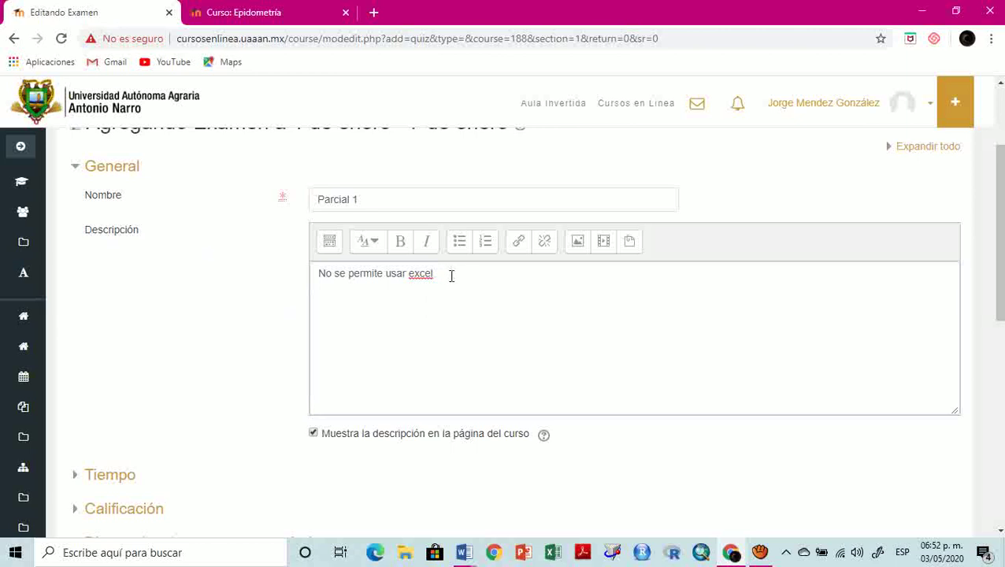
End the exam description "No se permite usar excel" with a period and make the whole sentence bold
{"action": "left_click", "coordinate": [468, 272]}
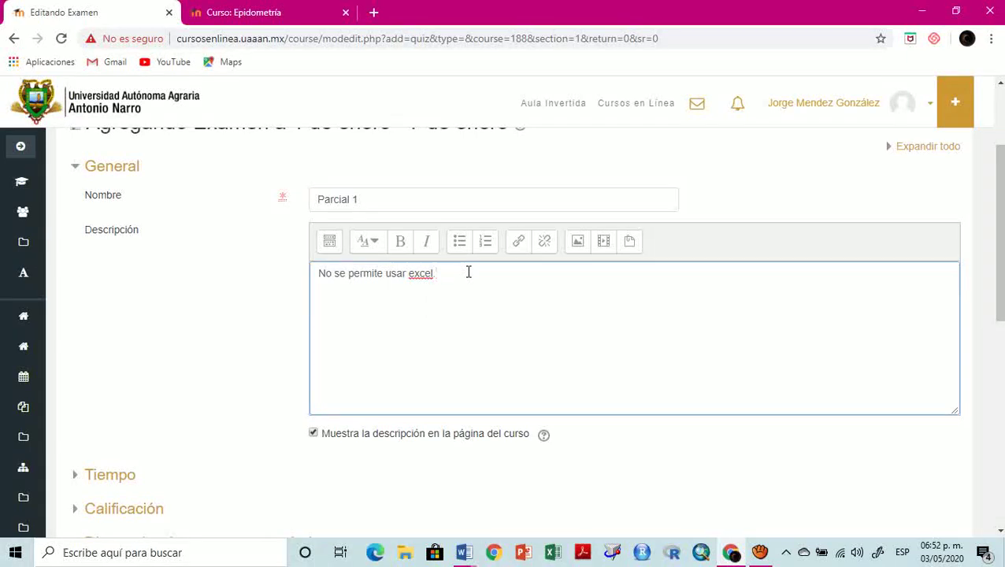
{"action": "left_click_drag", "start_coordinate": [997, 293], "coordinate": [997, 270]}
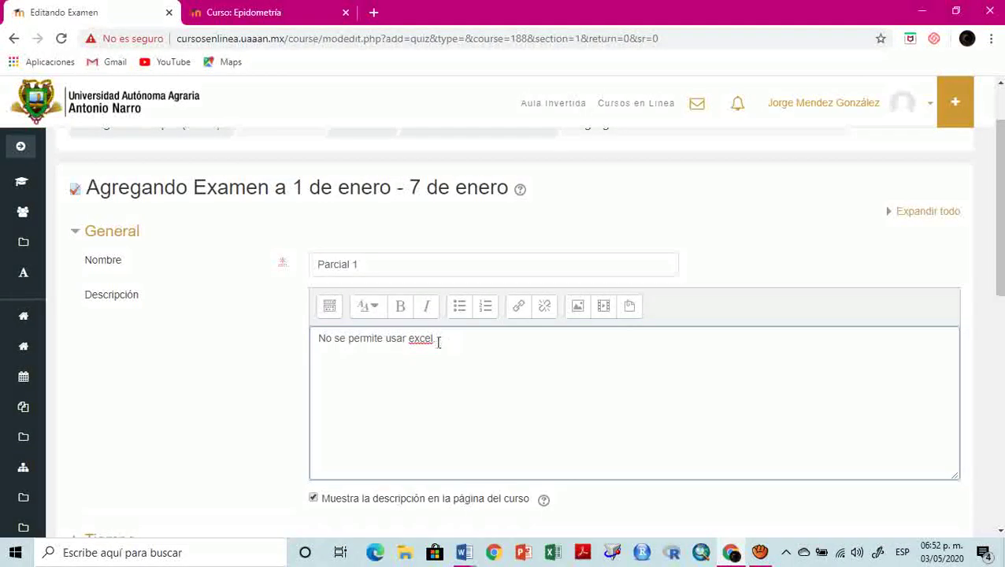
{"action": "left_click_drag", "start_coordinate": [439, 341], "coordinate": [292, 346]}
{"action": "left_click", "coordinate": [400, 307]}
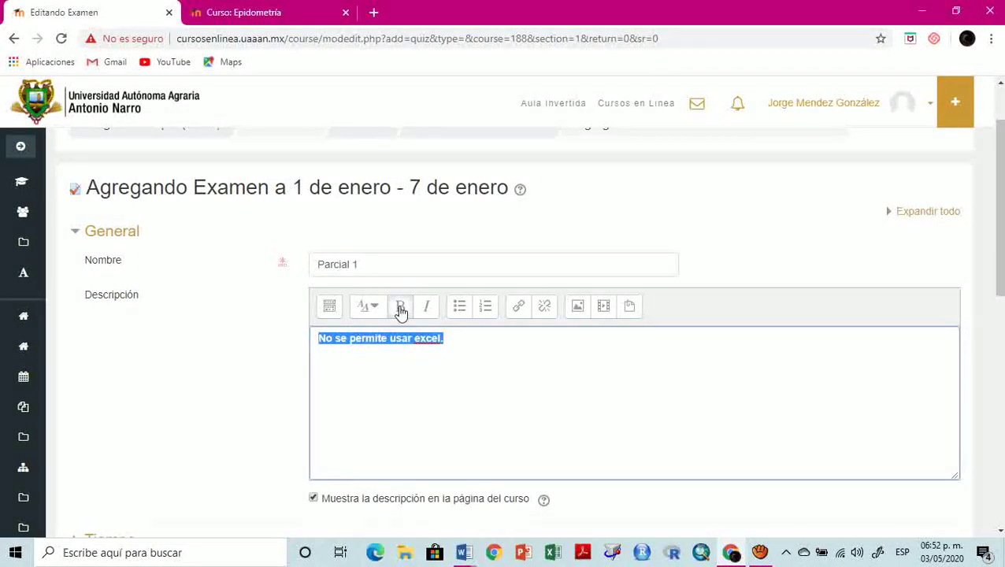
{"action": "left_click", "coordinate": [460, 341]}
Compare the Nombre and Descripción notes in the Word document with the matching fields in the browser's exam form
{"action": "scroll", "coordinate": [529, 329], "scroll_direction": "down", "scroll_amount": 1}
{"action": "scroll", "coordinate": [674, 315], "scroll_direction": "down", "scroll_amount": 3}
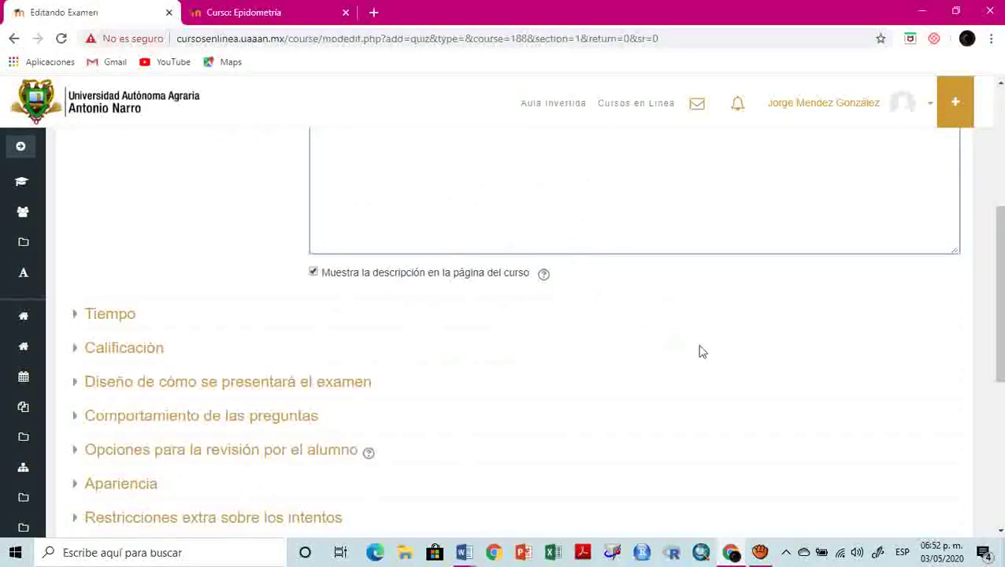
{"action": "key", "text": "alt+Tab"}
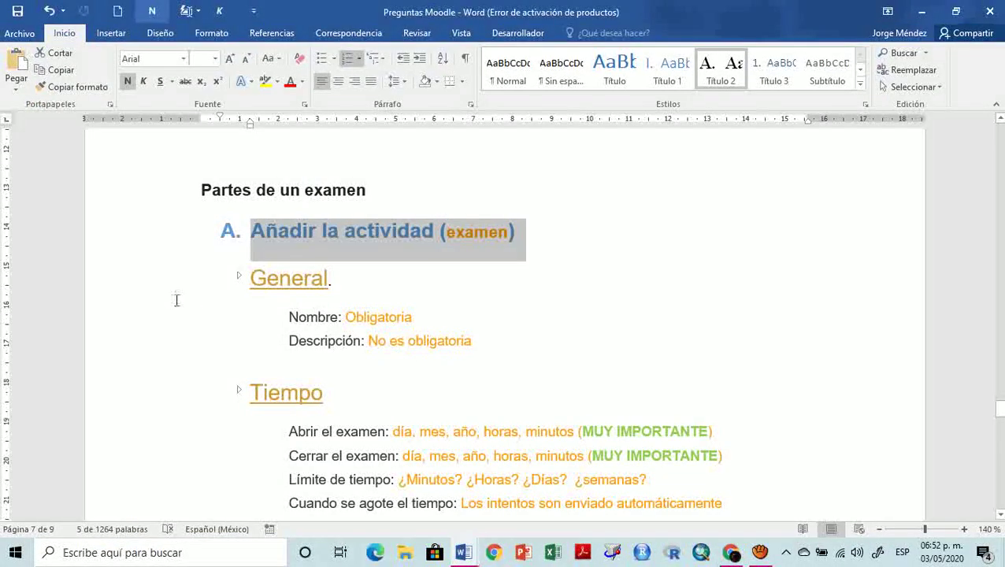
{"action": "left_click", "coordinate": [153, 321]}
{"action": "left_click", "coordinate": [130, 346]}
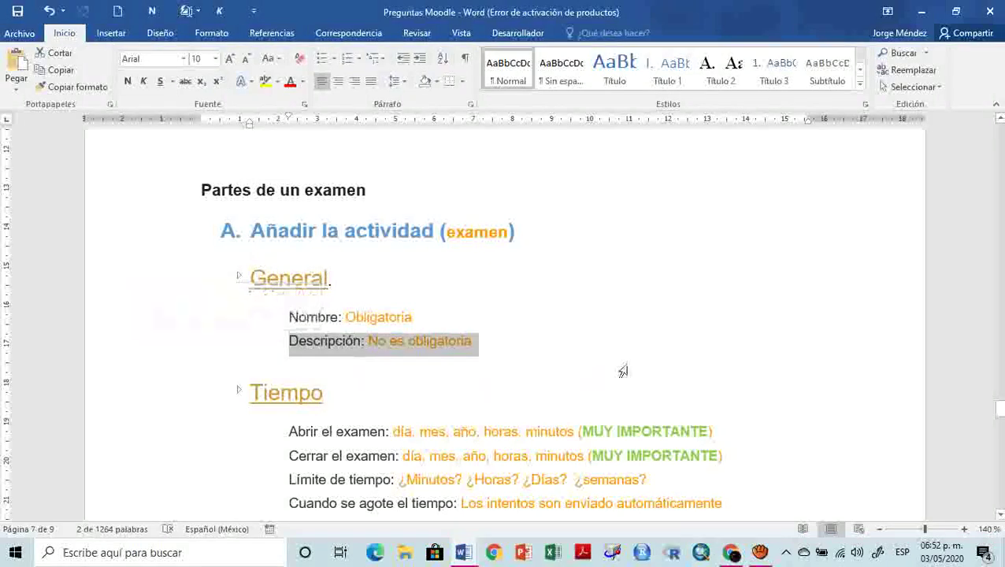
{"action": "key", "text": "alt+Tab"}
{"action": "scroll", "coordinate": [440, 272], "scroll_direction": "up", "scroll_amount": 4}
{"action": "left_click_drag", "start_coordinate": [190, 256], "coordinate": [80, 260]}
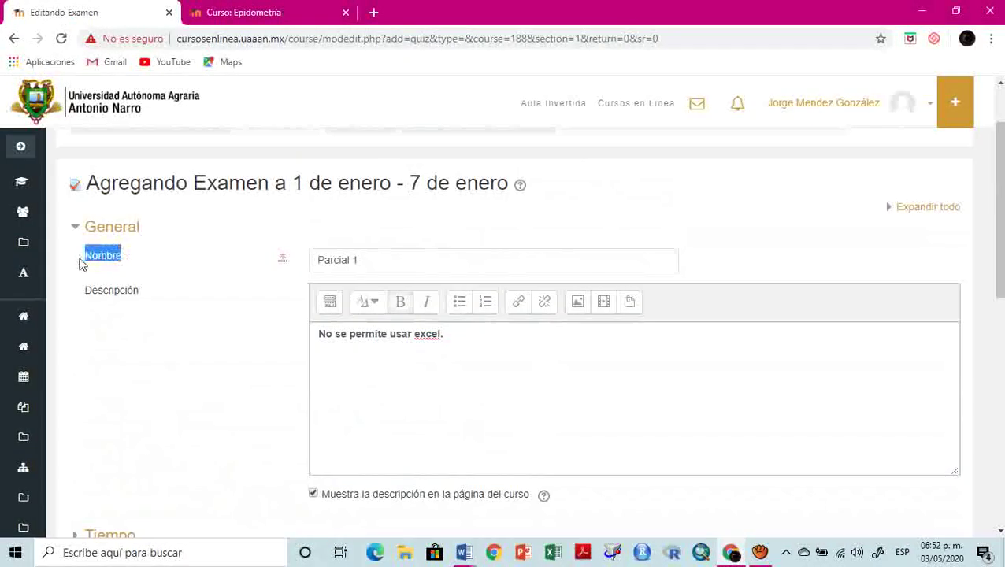
{"action": "left_click_drag", "start_coordinate": [139, 303], "coordinate": [85, 294]}
{"action": "left_click", "coordinate": [474, 374]}
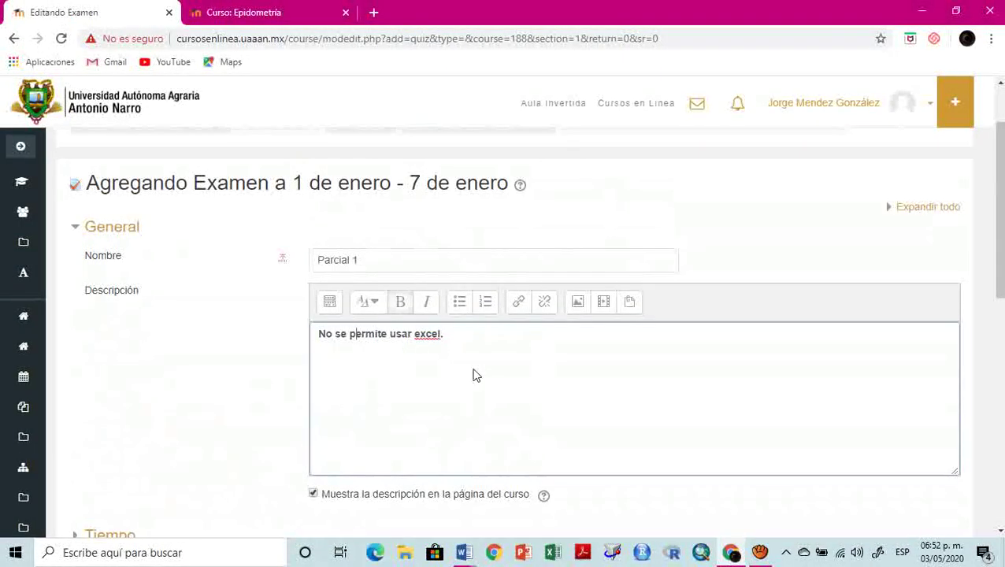
{"action": "scroll", "coordinate": [458, 374], "scroll_direction": "down", "scroll_amount": 3}
Consult the Tiempo notes in Word, and in the browser's exam form expand the Tiempo section and enable Abrir el examen
{"action": "key", "text": "alt+Tab"}
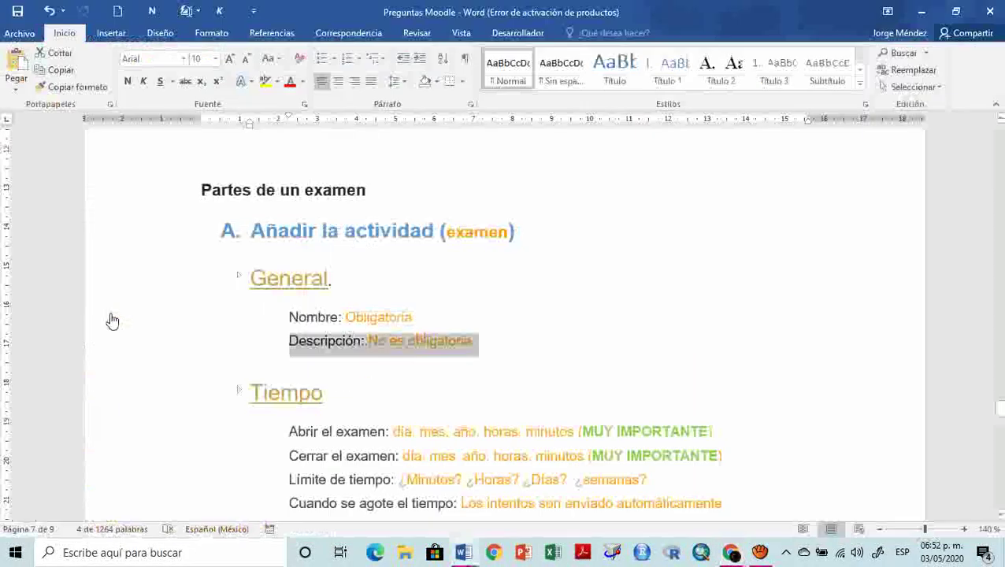
{"action": "left_click", "coordinate": [171, 397]}
{"action": "scroll", "coordinate": [392, 312], "scroll_direction": "down", "scroll_amount": 2}
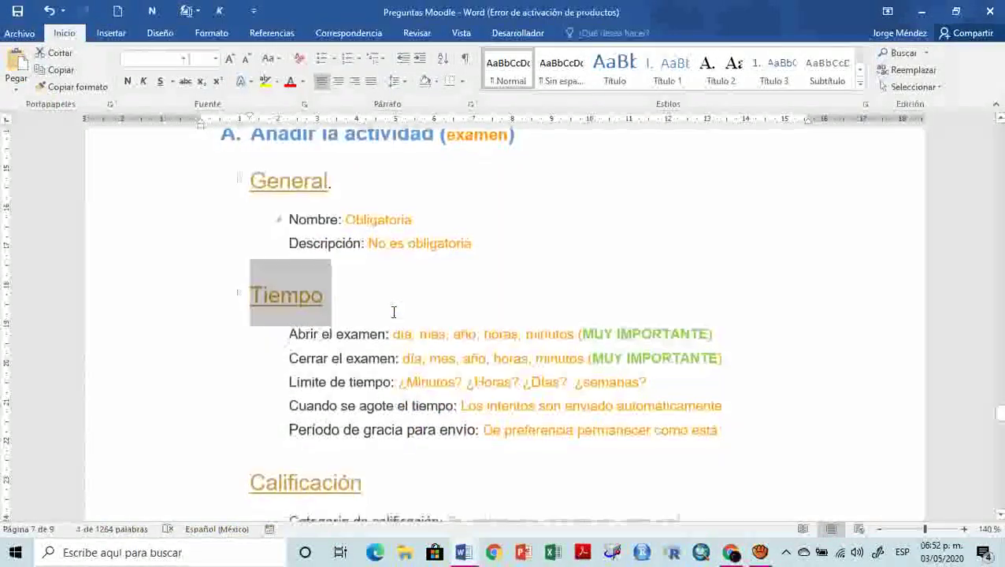
{"action": "left_click", "coordinate": [145, 337]}
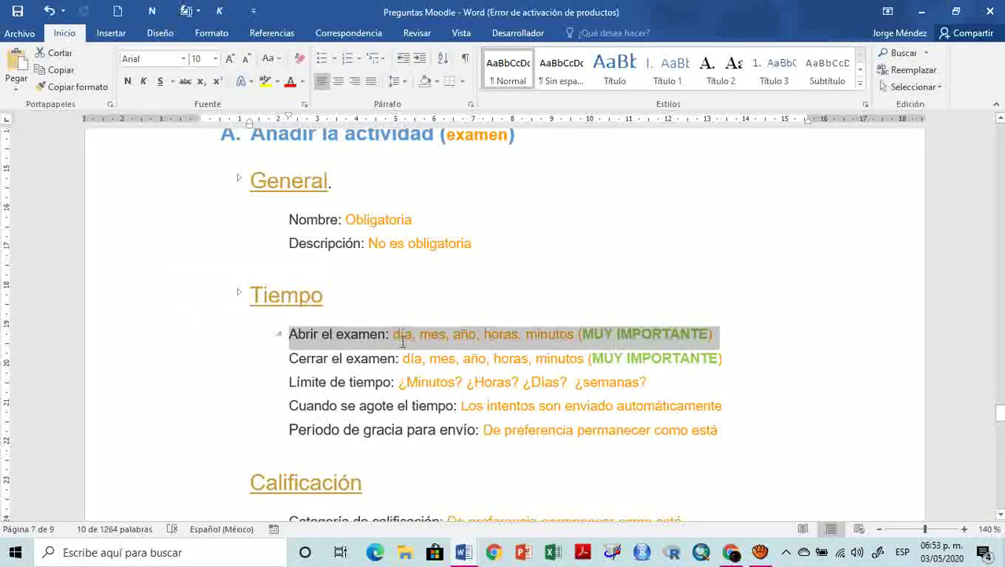
{"action": "key", "text": "alt+Tab"}
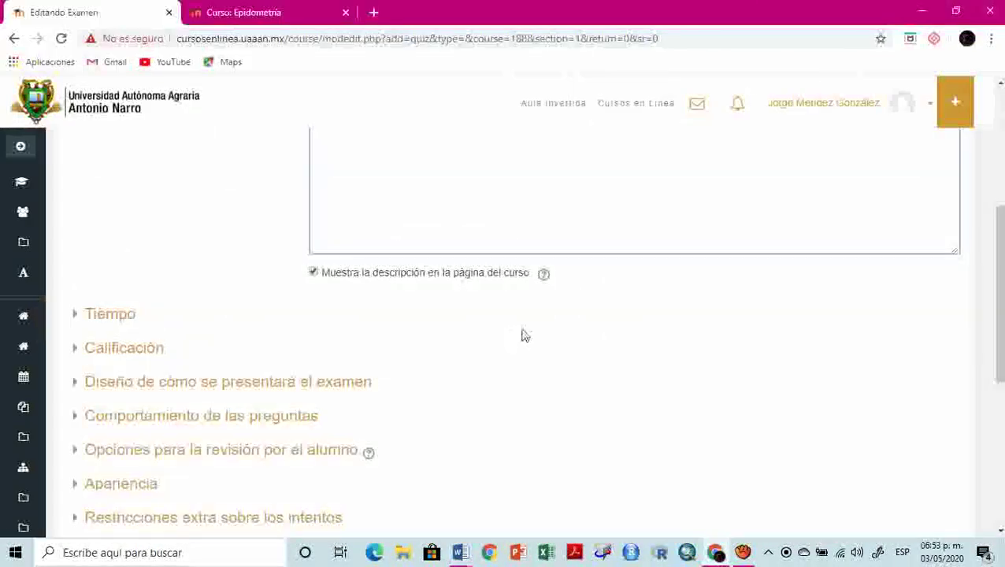
{"action": "left_click", "coordinate": [110, 314]}
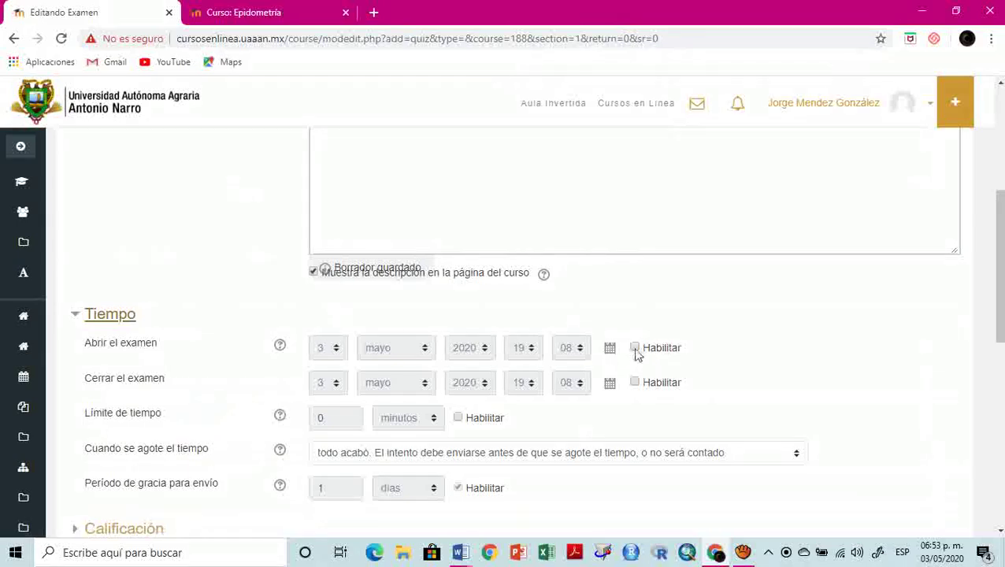
{"action": "left_click", "coordinate": [636, 349]}
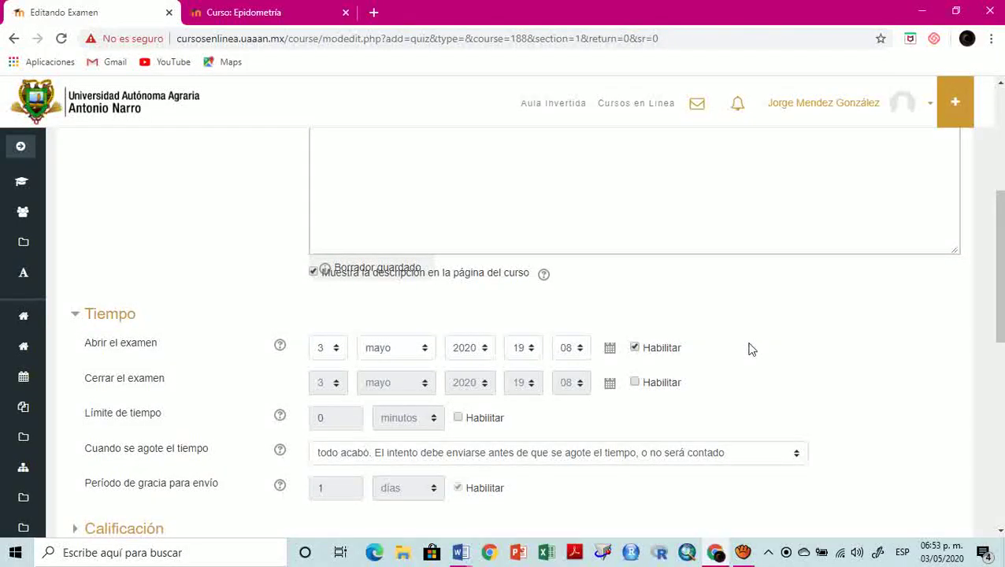
Set the exam's opening date and time to 4 mayo 2020 at 08:00
{"action": "scroll", "coordinate": [751, 349], "scroll_direction": "down", "scroll_amount": 1}
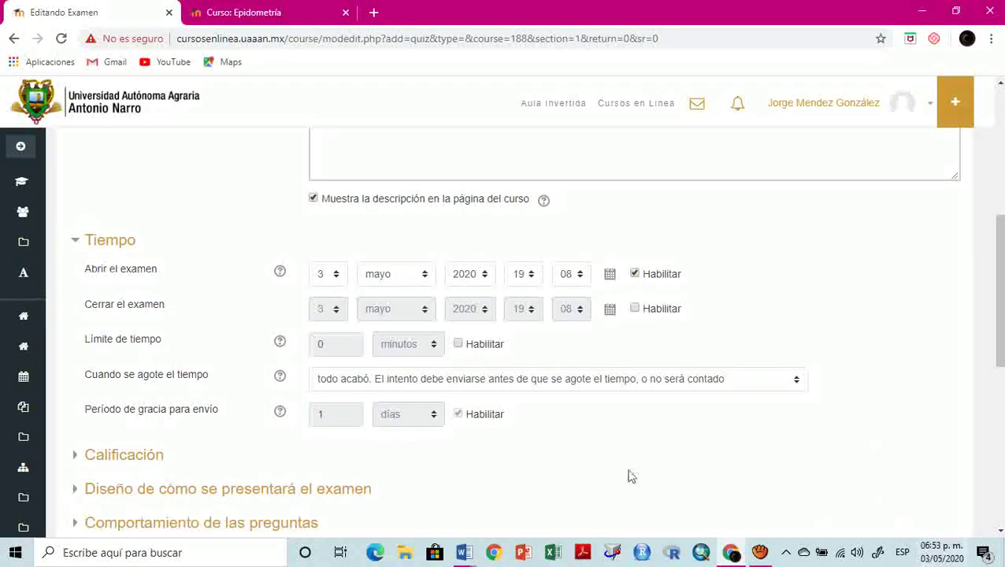
{"action": "left_click", "coordinate": [335, 276]}
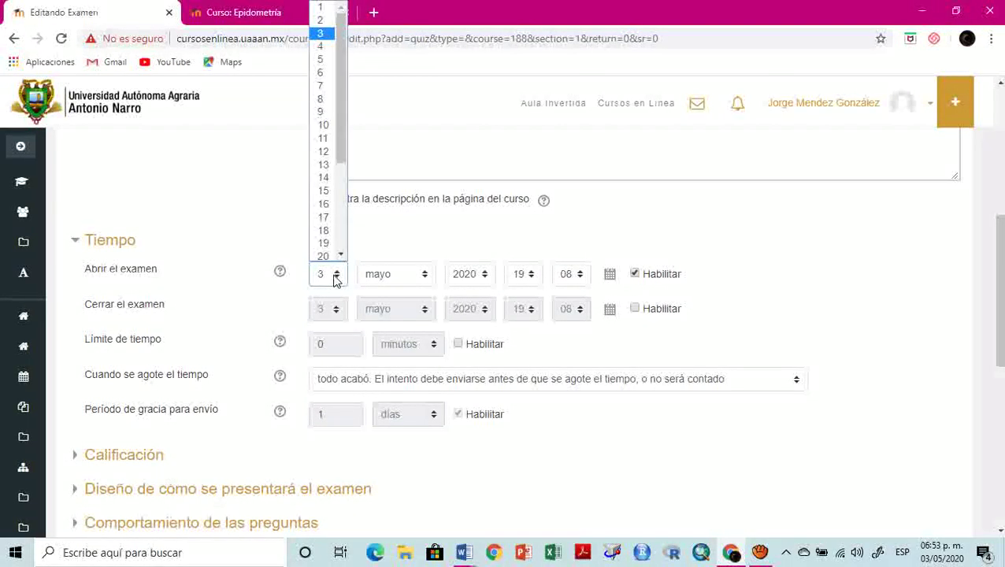
{"action": "left_click", "coordinate": [323, 47]}
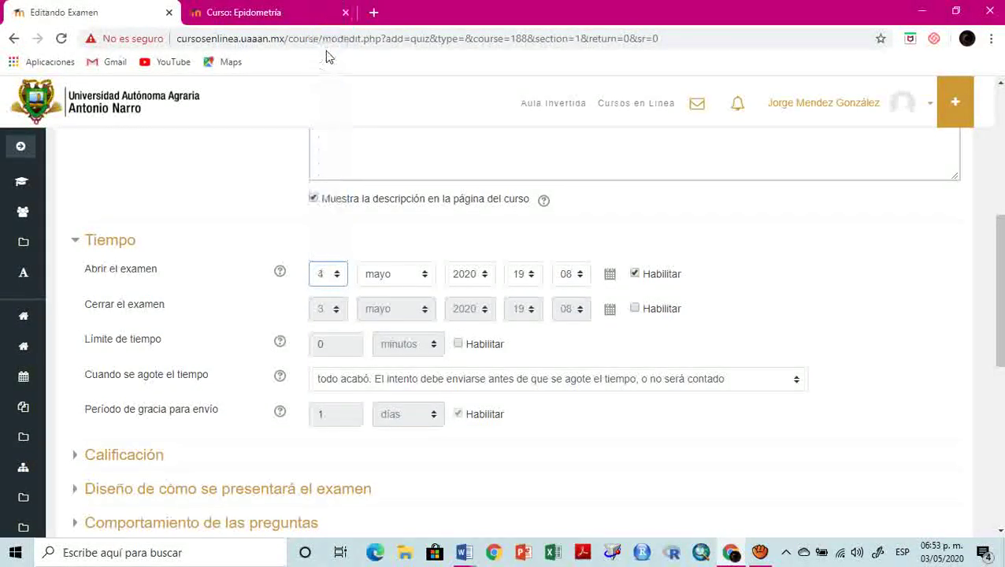
{"action": "left_click", "coordinate": [386, 275]}
{"action": "left_click", "coordinate": [464, 276]}
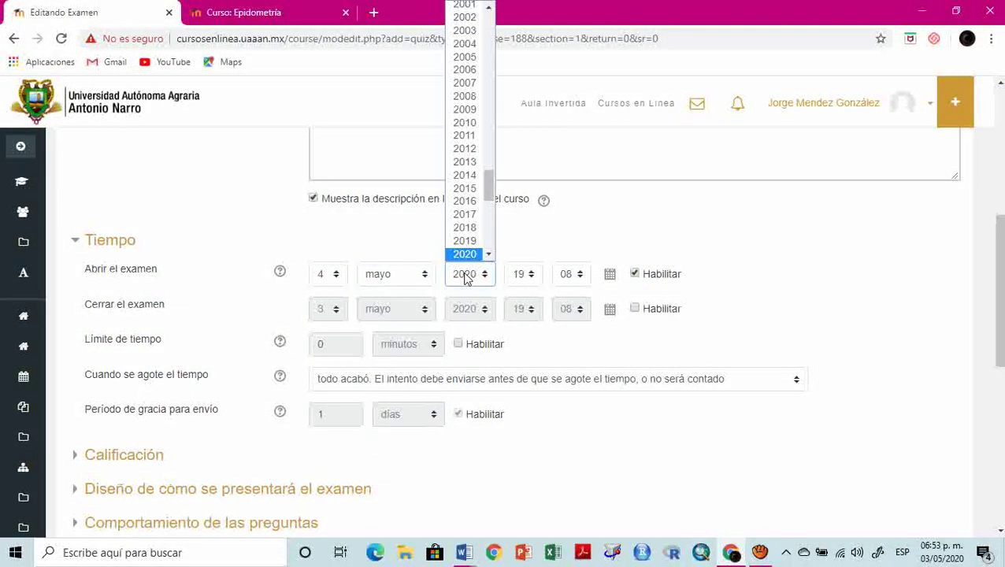
{"action": "left_click", "coordinate": [585, 245]}
{"action": "left_click", "coordinate": [522, 277]}
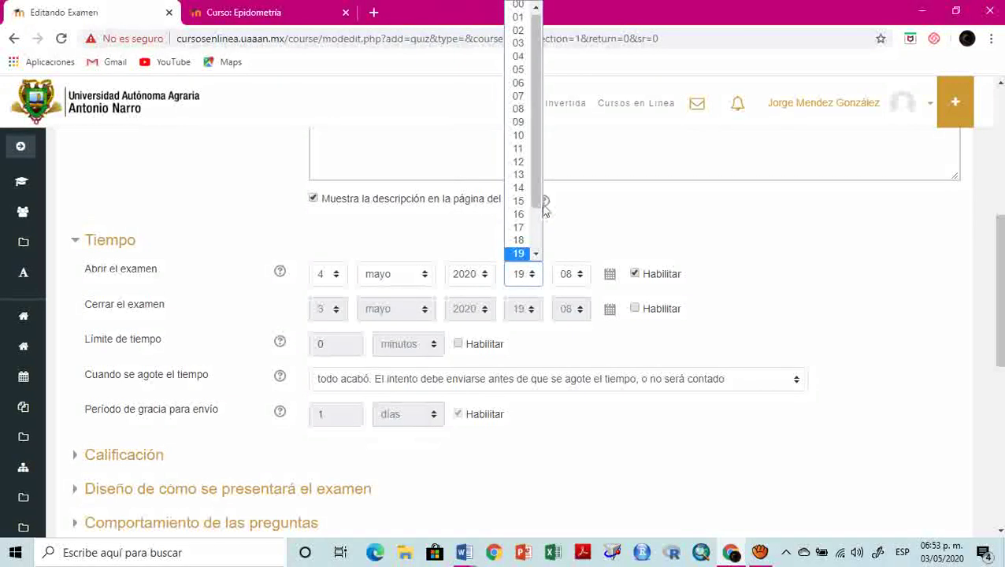
{"action": "left_click", "coordinate": [519, 109]}
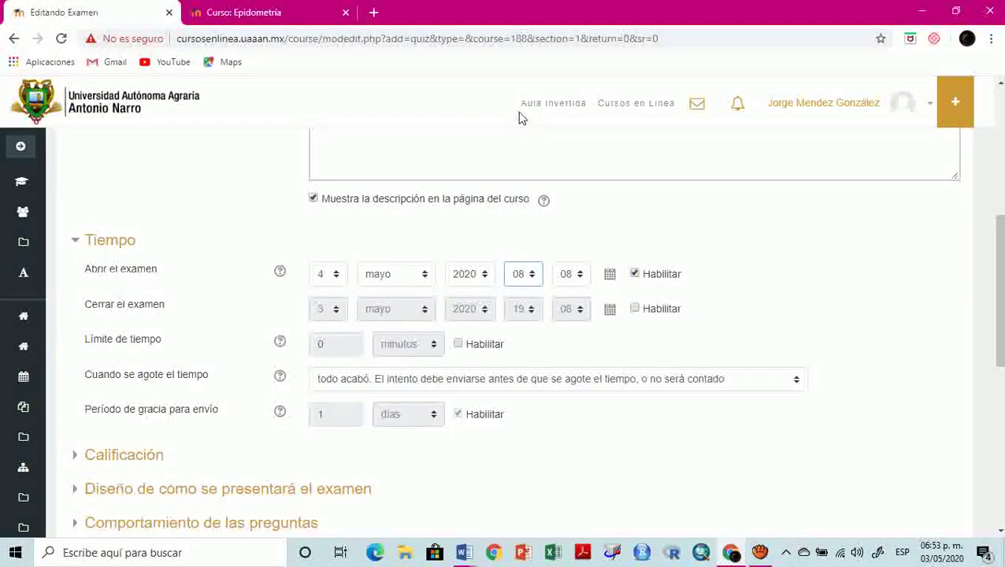
{"action": "left_click", "coordinate": [569, 276]}
{"action": "scroll", "coordinate": [571, 118], "scroll_direction": "up", "scroll_amount": 1}
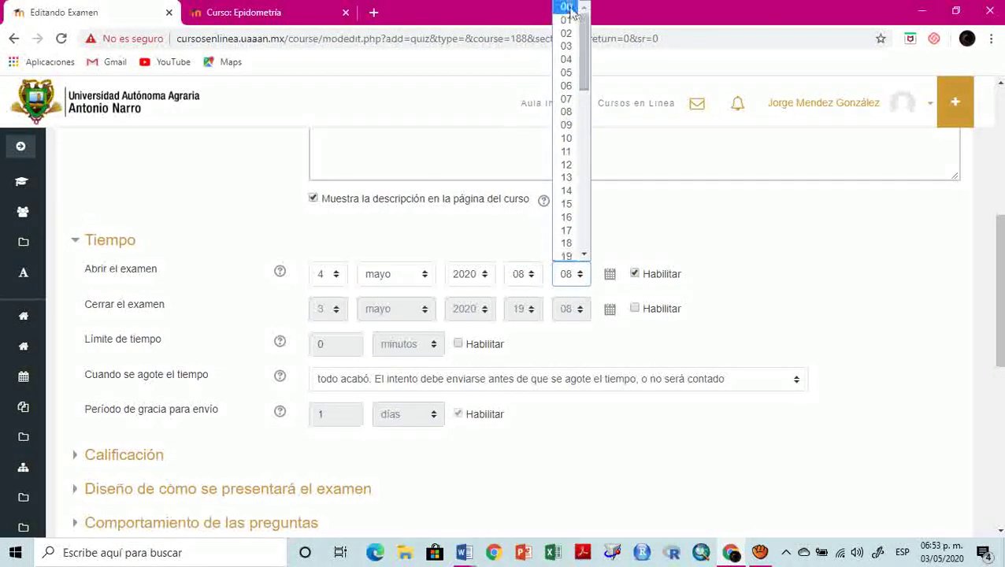
{"action": "left_click", "coordinate": [567, 7]}
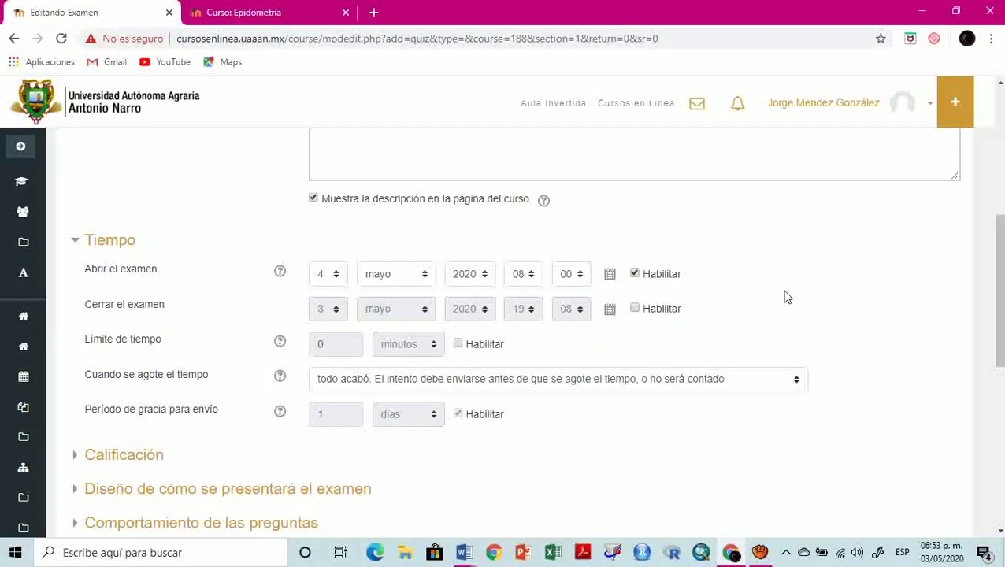
Consult the Cerrar el examen note in Word and enable the closing date in the browser's exam form
{"action": "left_click_drag", "start_coordinate": [170, 306], "coordinate": [88, 307]}
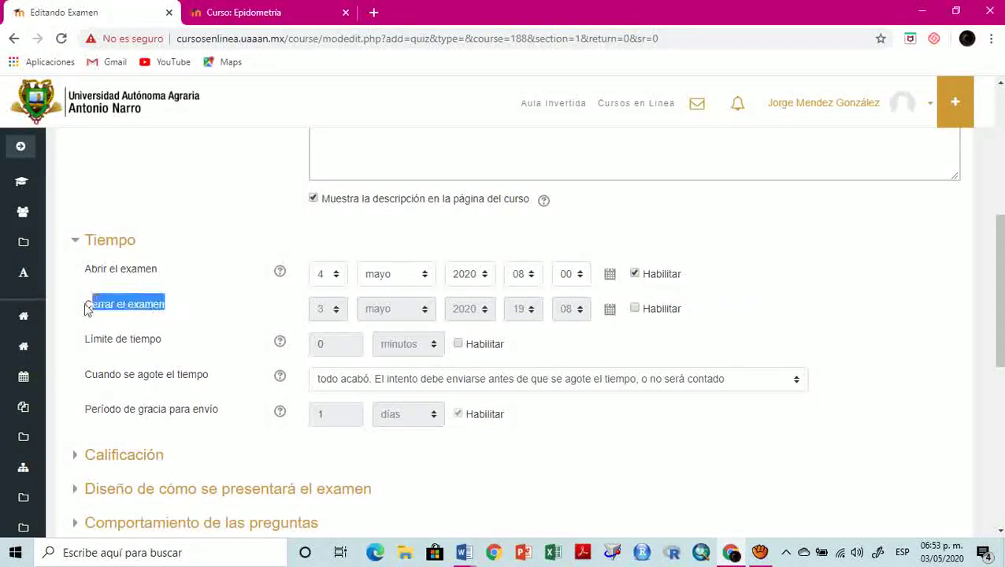
{"action": "key", "text": "alt+Tab"}
{"action": "left_click", "coordinate": [153, 360]}
{"action": "key", "text": "alt+Tab"}
{"action": "left_click", "coordinate": [635, 308]}
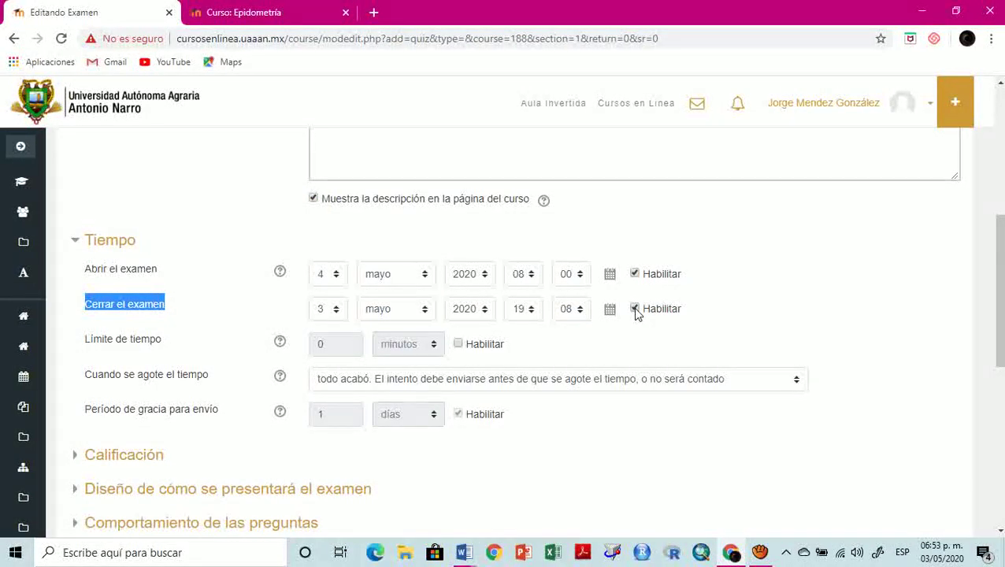
Set the exam's closing date and time to 4 mayo 2020 at 10:00
{"action": "left_click", "coordinate": [330, 311]}
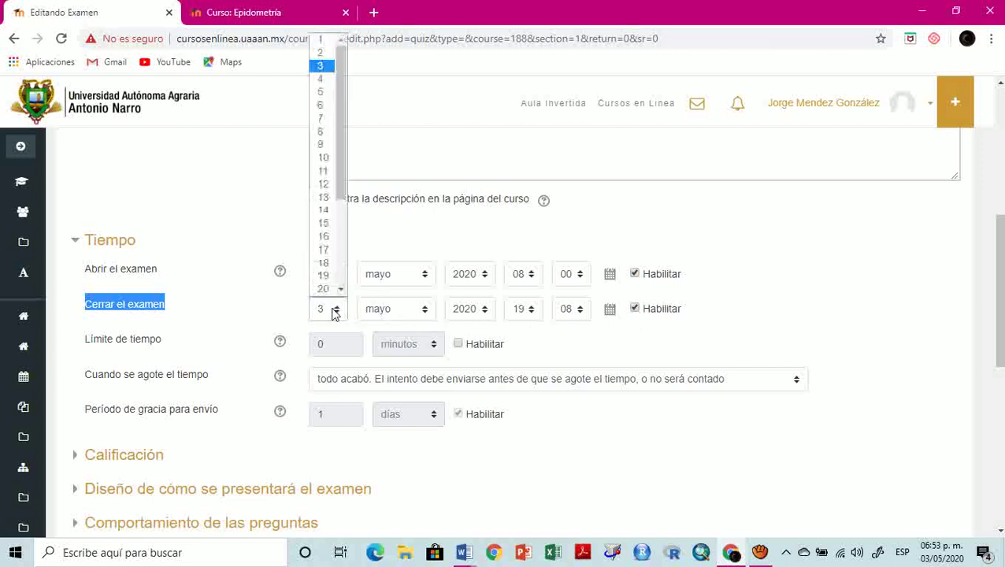
{"action": "left_click", "coordinate": [321, 78]}
{"action": "left_click", "coordinate": [386, 313]}
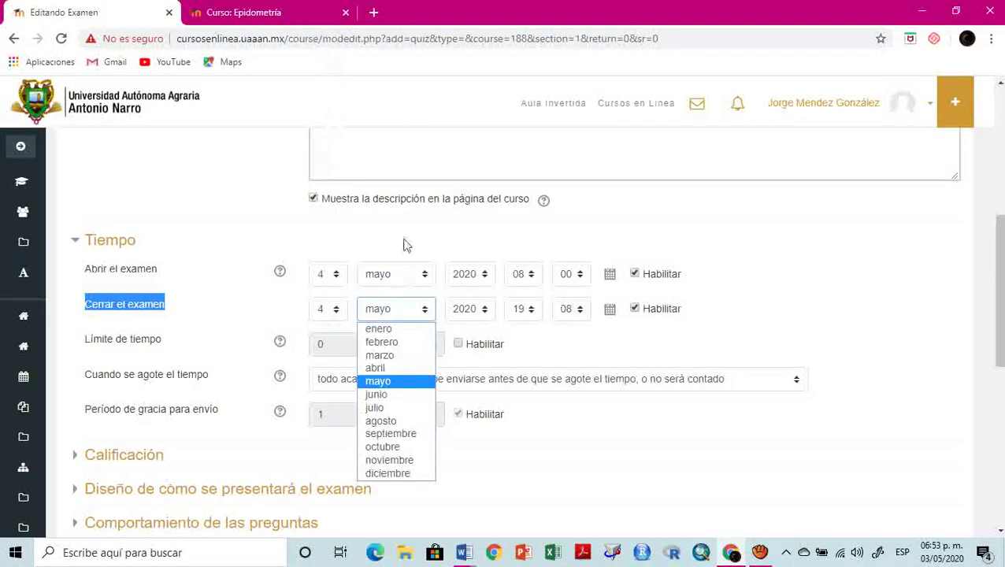
{"action": "left_click", "coordinate": [416, 262]}
{"action": "left_click", "coordinate": [526, 315]}
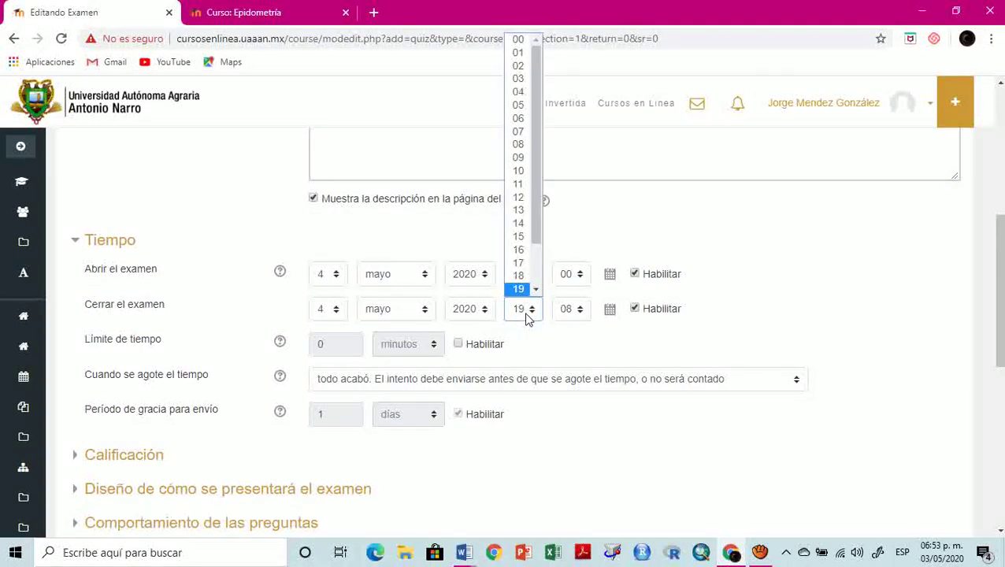
{"action": "left_click", "coordinate": [520, 170]}
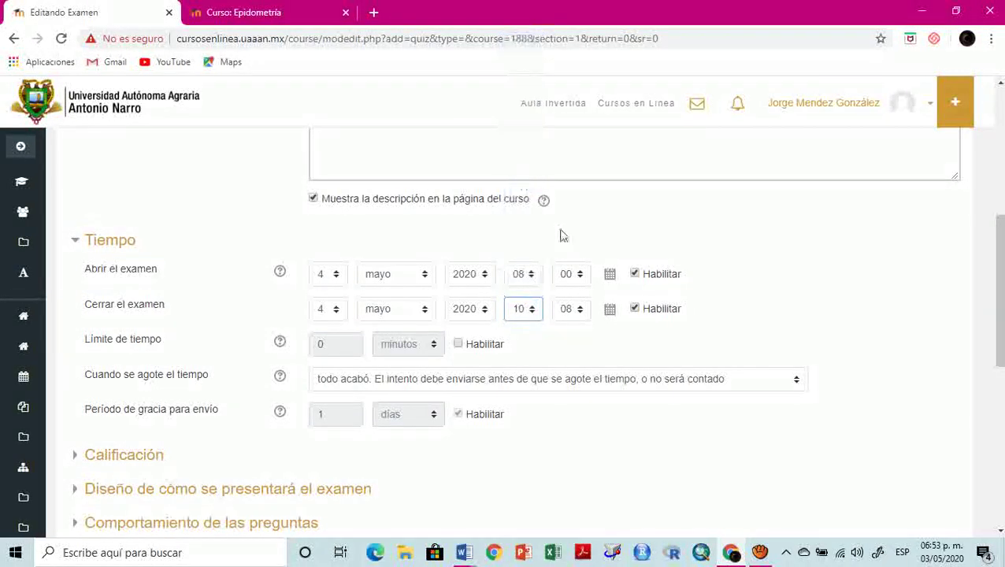
{"action": "left_click", "coordinate": [579, 314]}
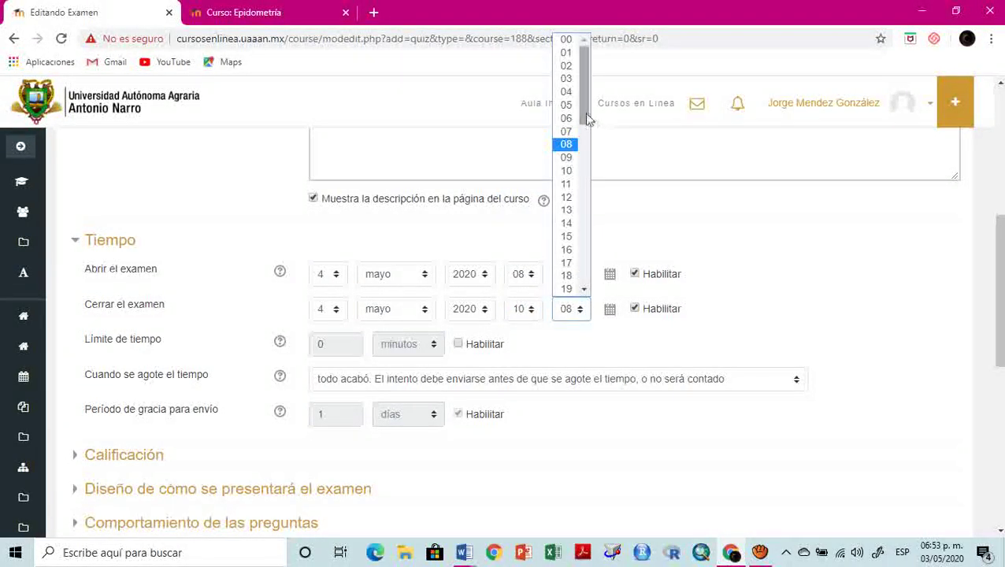
{"action": "left_click", "coordinate": [567, 39]}
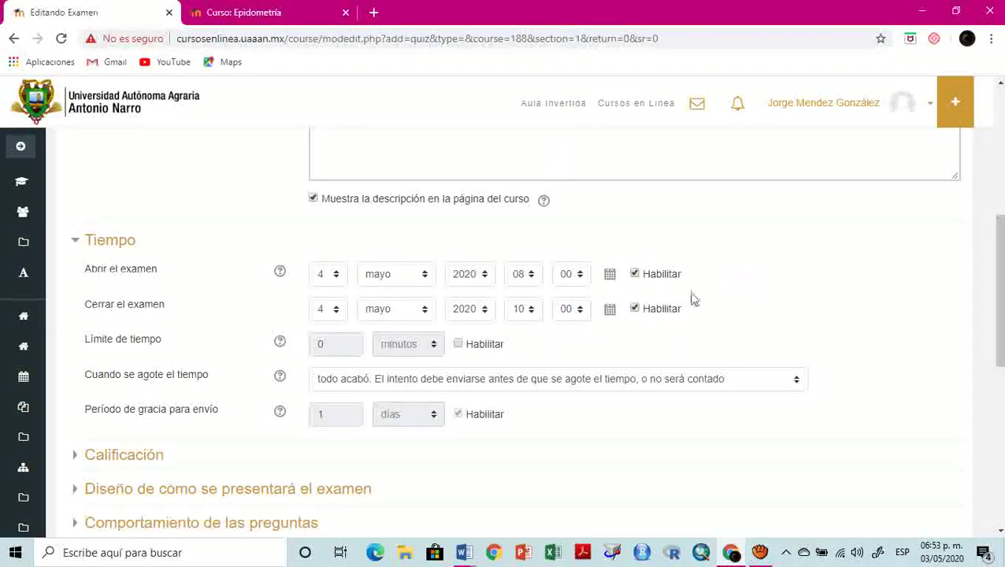
Consult the Límite de tiempo note in Word and enable the time limit in the browser's exam form
{"action": "key", "text": "alt+Tab"}
{"action": "left_click", "coordinate": [130, 386]}
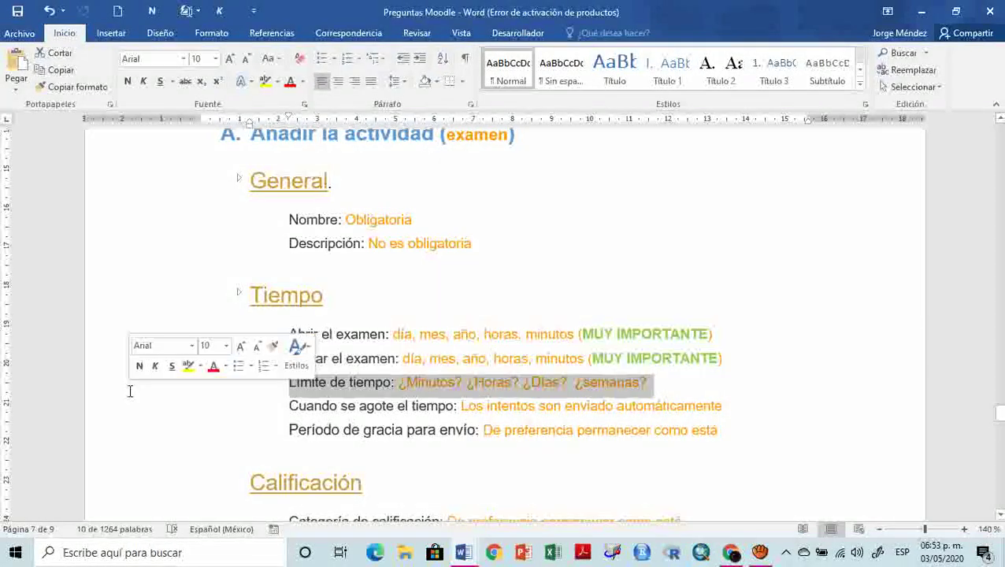
{"action": "key", "text": "alt+Tab"}
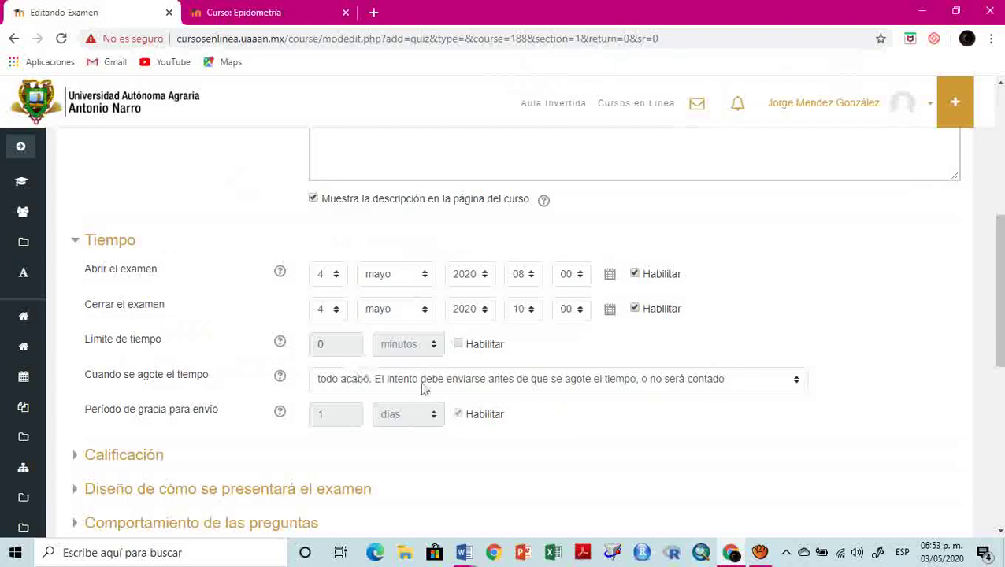
{"action": "key", "text": "alt+Tab"}
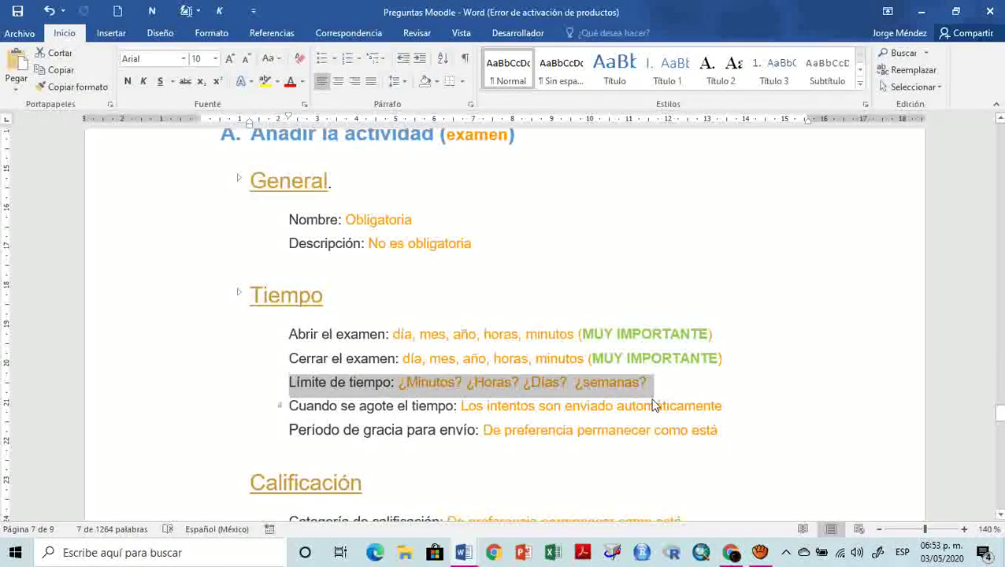
{"action": "key", "text": "alt+Tab"}
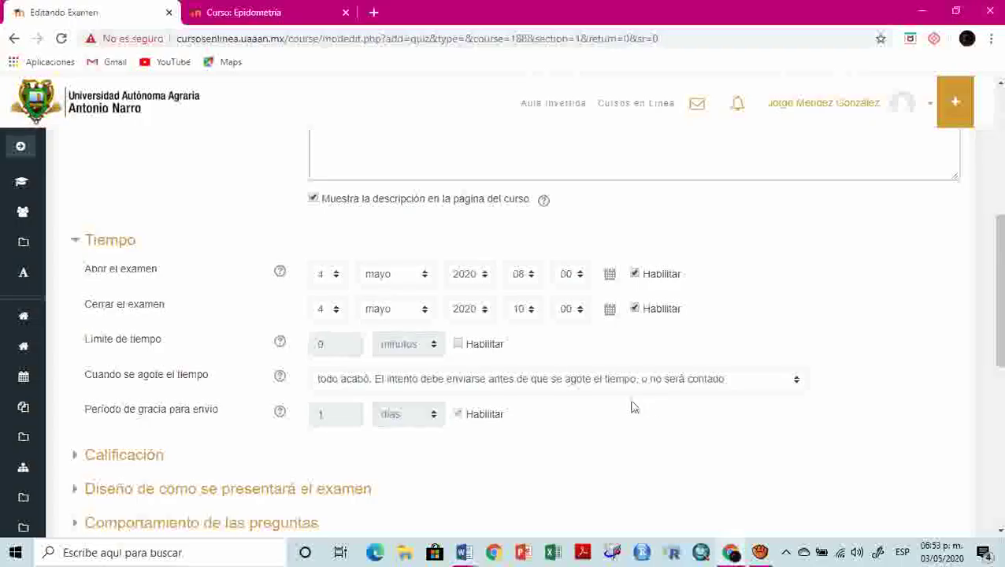
{"action": "left_click", "coordinate": [459, 344]}
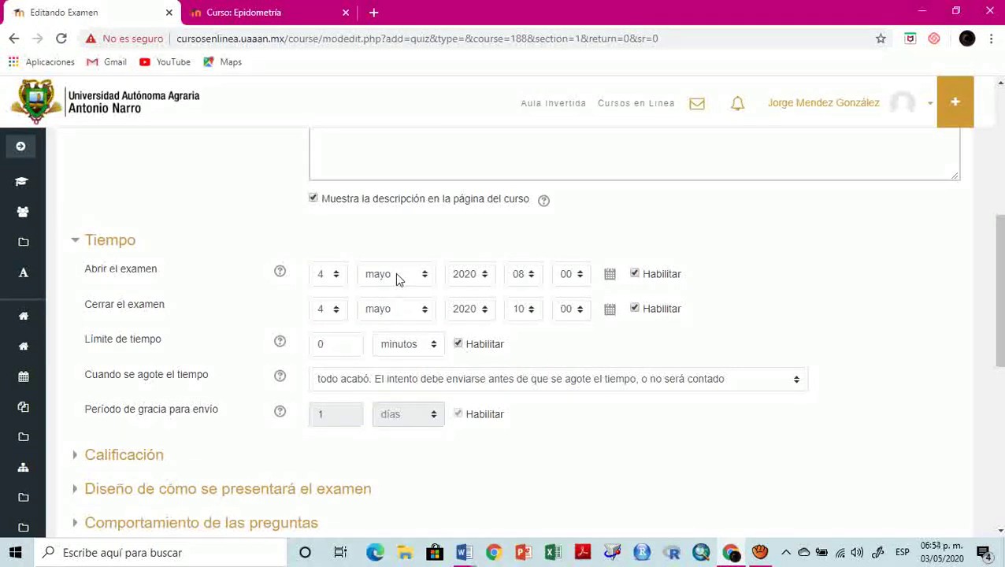
Set the exam's time limit to 120 minutes
{"action": "left_click_drag", "start_coordinate": [352, 343], "coordinate": [312, 345]}
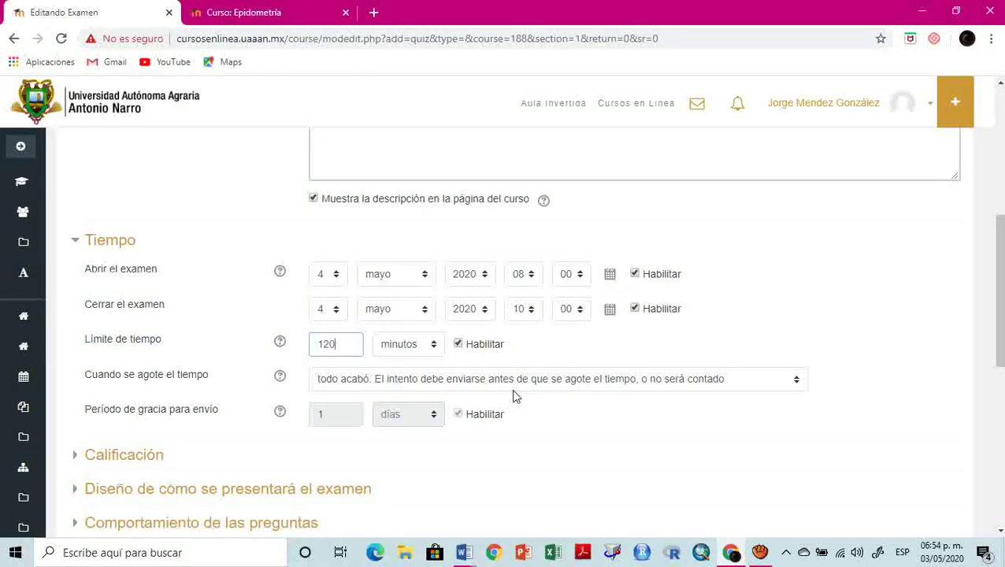
{"action": "type", "text": "120"}
{"action": "left_click", "coordinate": [553, 340]}
{"action": "left_click_drag", "start_coordinate": [156, 271], "coordinate": [85, 275]}
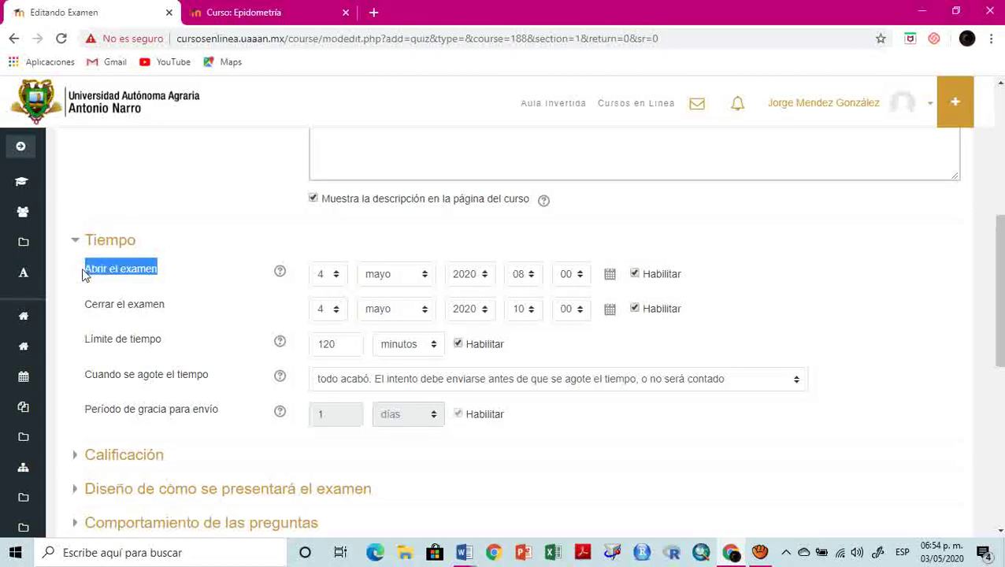
{"action": "left_click_drag", "start_coordinate": [167, 307], "coordinate": [79, 312]}
Try time limits of 20 and 50 minutes for the exam and open the opening hour's choices
{"action": "left_click_drag", "start_coordinate": [353, 341], "coordinate": [297, 347]}
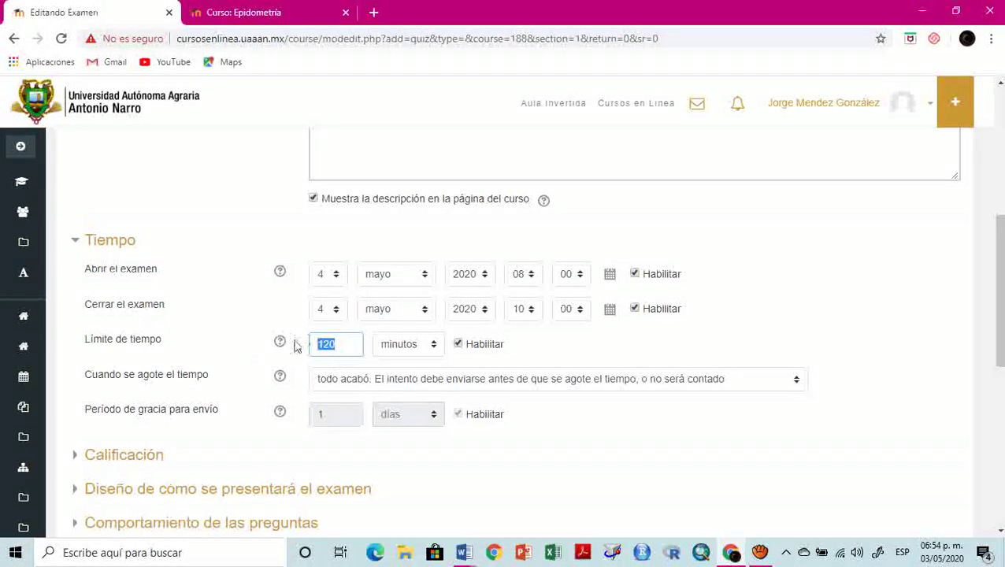
{"action": "type", "text": "20"}
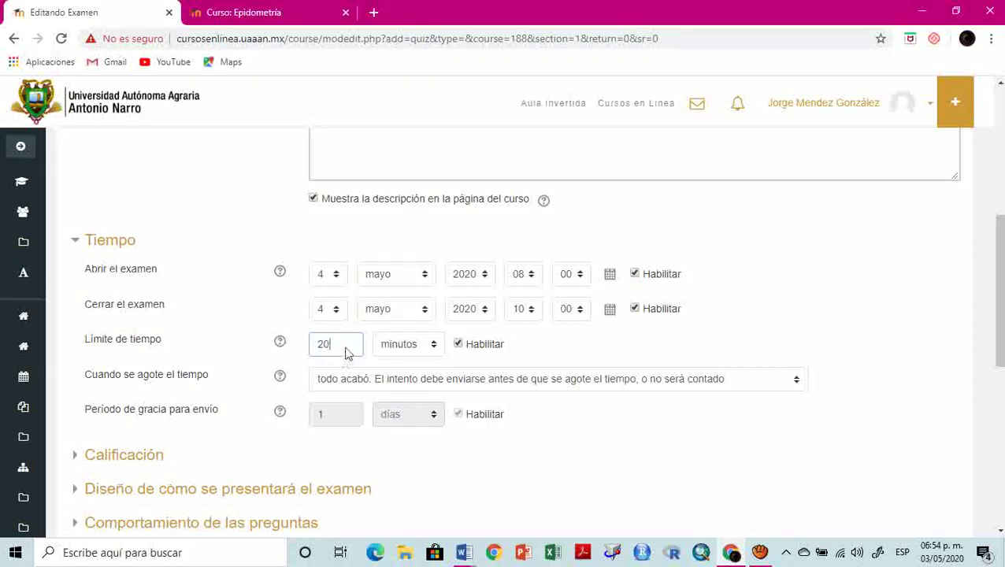
{"action": "left_click_drag", "start_coordinate": [347, 347], "coordinate": [299, 346]}
{"action": "type", "text": "50"}
{"action": "left_click", "coordinate": [676, 340]}
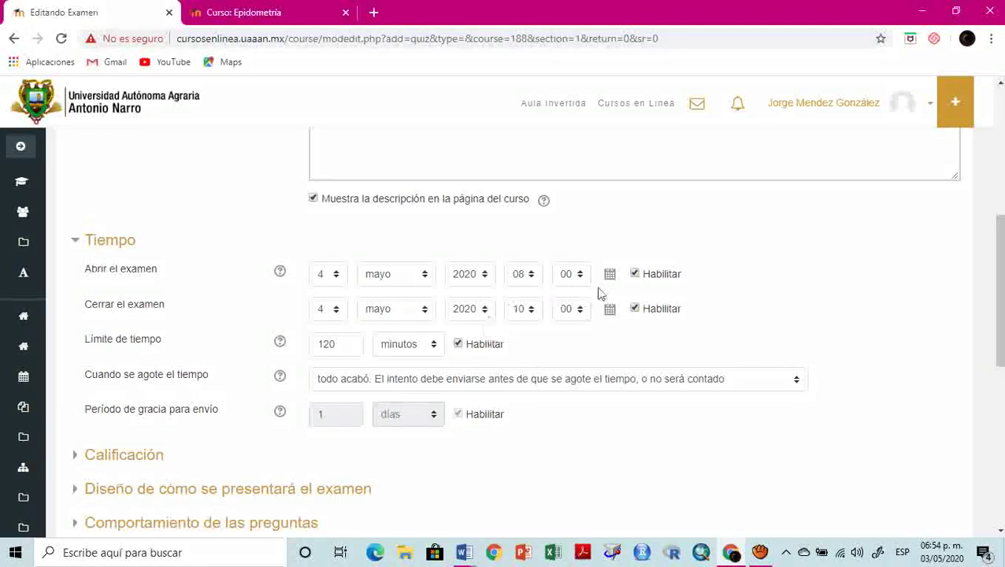
{"action": "left_click", "coordinate": [520, 278]}
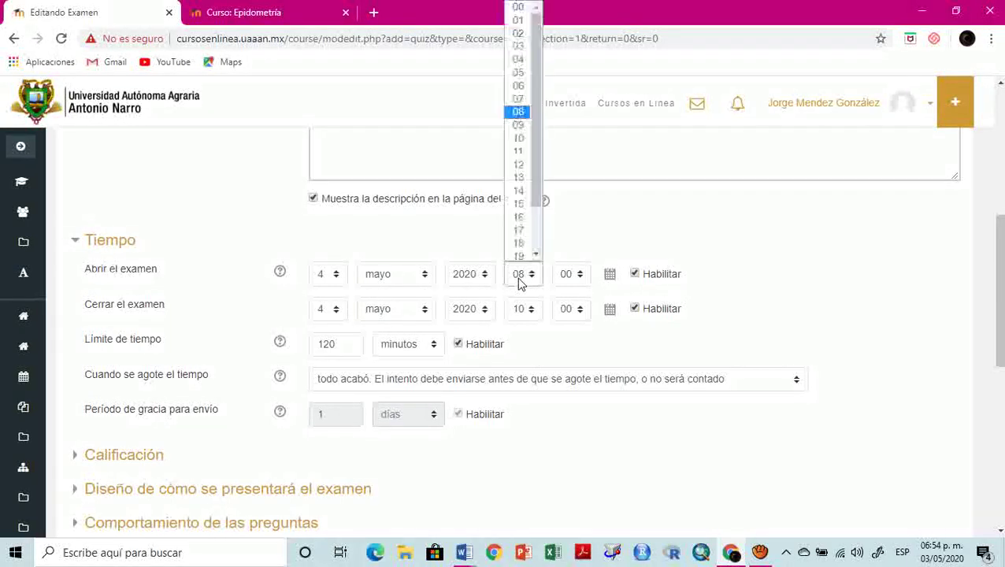
{"action": "left_click", "coordinate": [705, 243]}
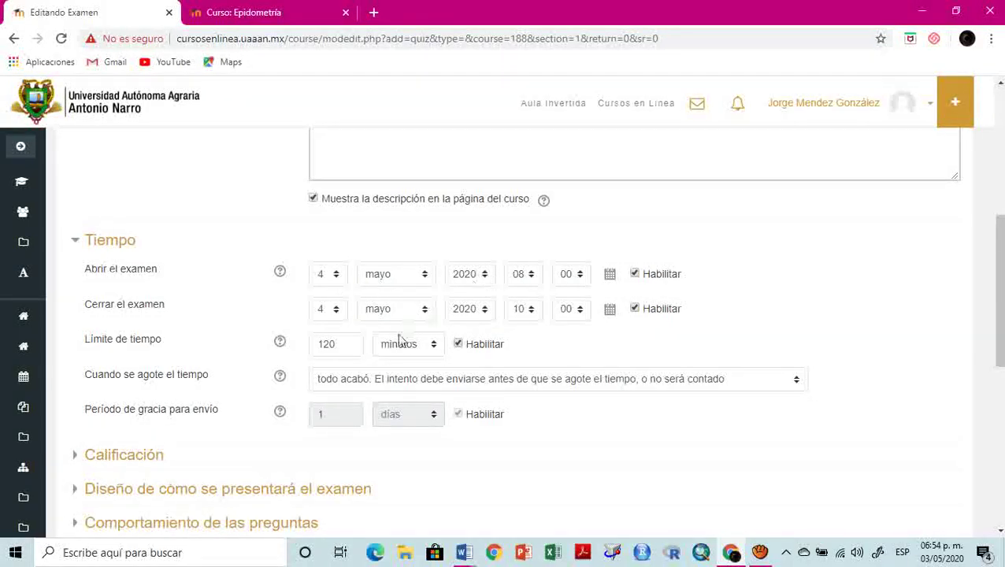
Set the exam's time limit to 30 minutes
{"action": "left_click_drag", "start_coordinate": [360, 349], "coordinate": [296, 352]}
{"action": "type", "text": "30"}
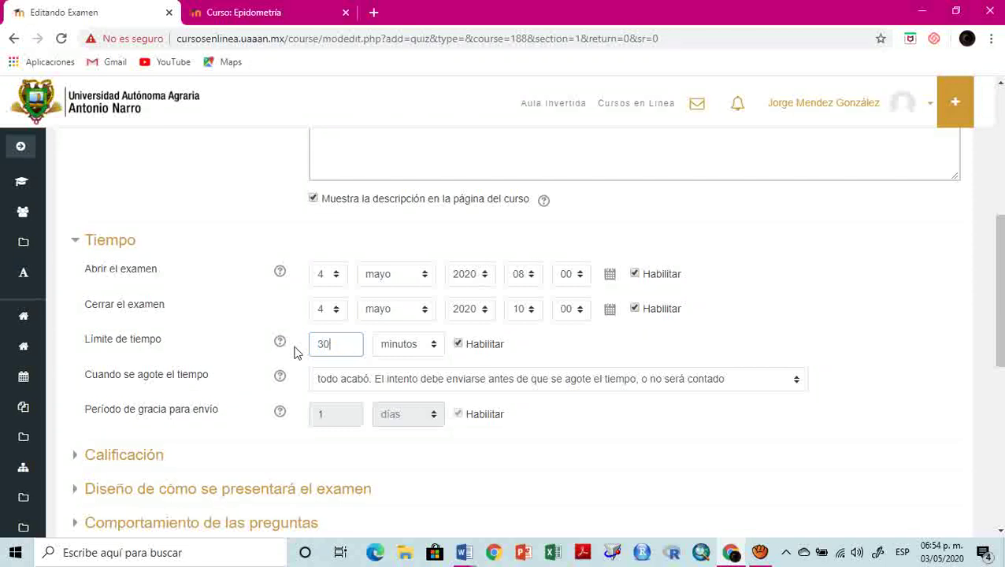
{"action": "left_click", "coordinate": [545, 350]}
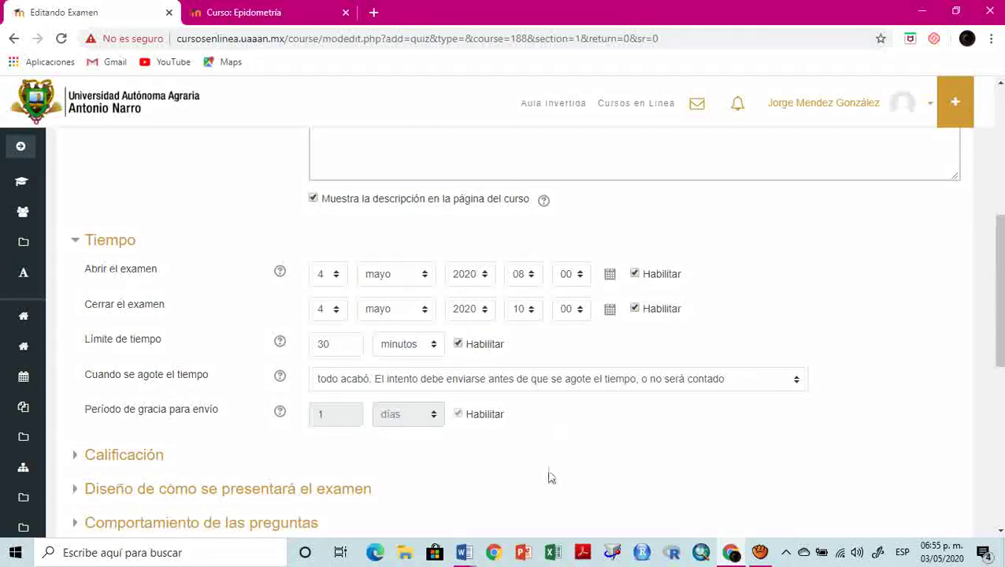
Consult the Cuando se agote el tiempo note in Word and set that option in the browser's exam form to "los intentos abiertos son enviado automáticamente"
{"action": "key", "text": "alt+Tab"}
{"action": "left_click", "coordinate": [133, 407]}
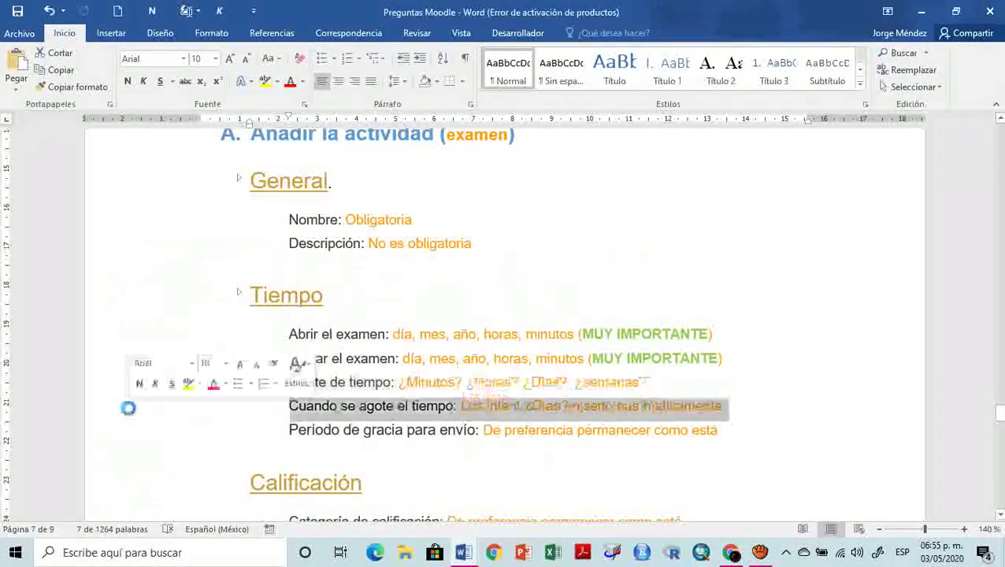
{"action": "key", "text": "alt+Tab"}
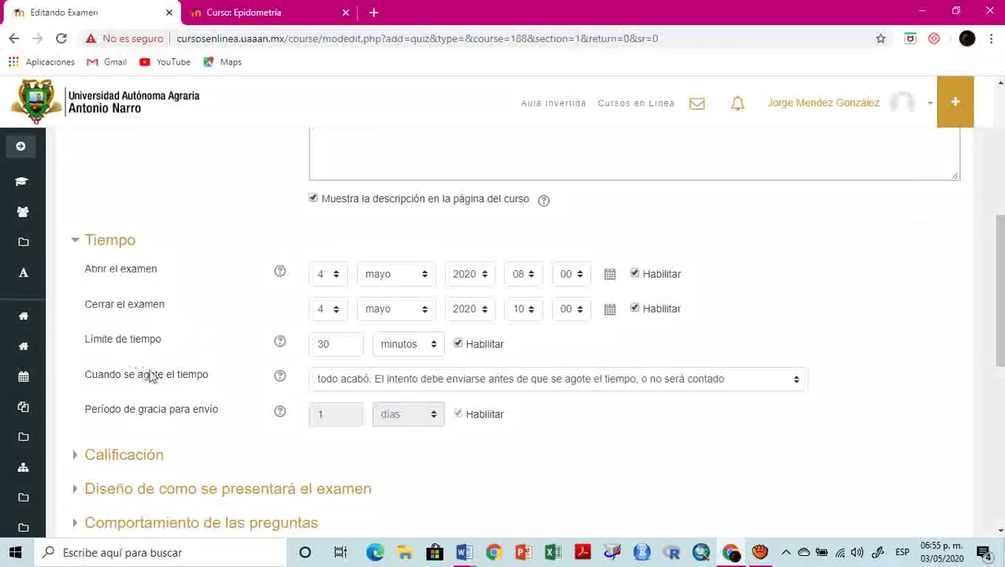
{"action": "left_click_drag", "start_coordinate": [208, 379], "coordinate": [83, 378]}
{"action": "scroll", "coordinate": [882, 332], "scroll_direction": "down", "scroll_amount": 1}
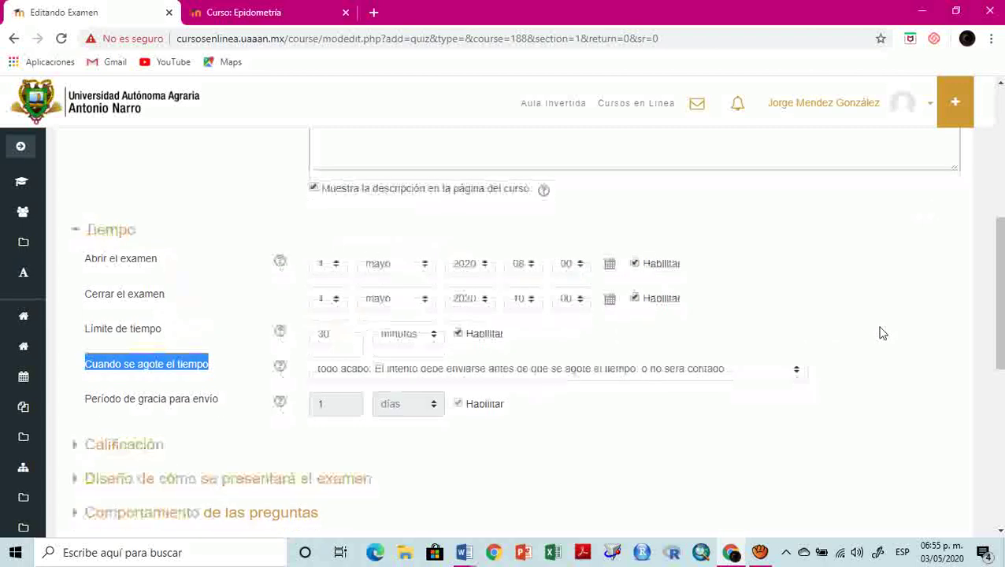
{"action": "left_click", "coordinate": [630, 304]}
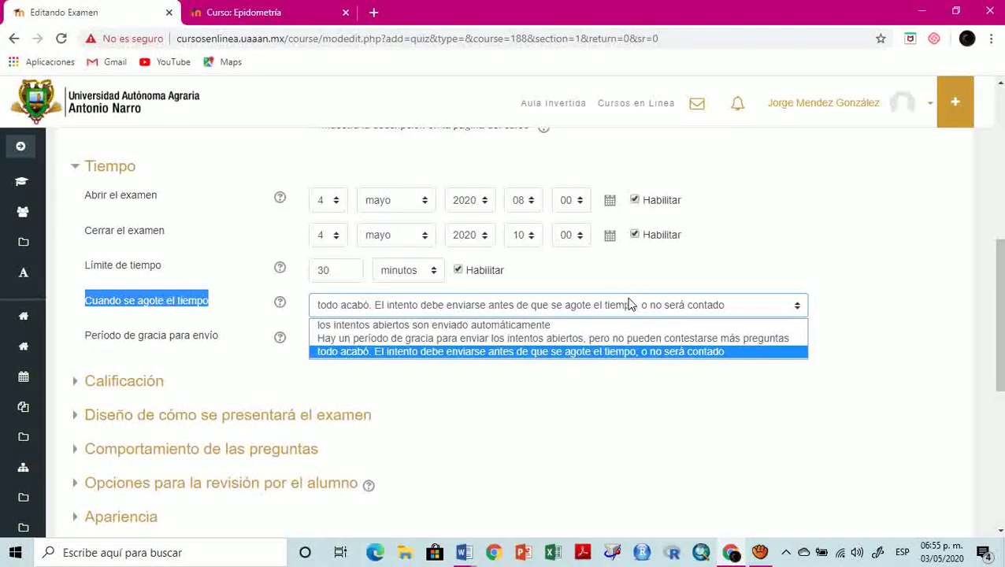
{"action": "left_click", "coordinate": [549, 330]}
{"action": "left_click", "coordinate": [563, 306]}
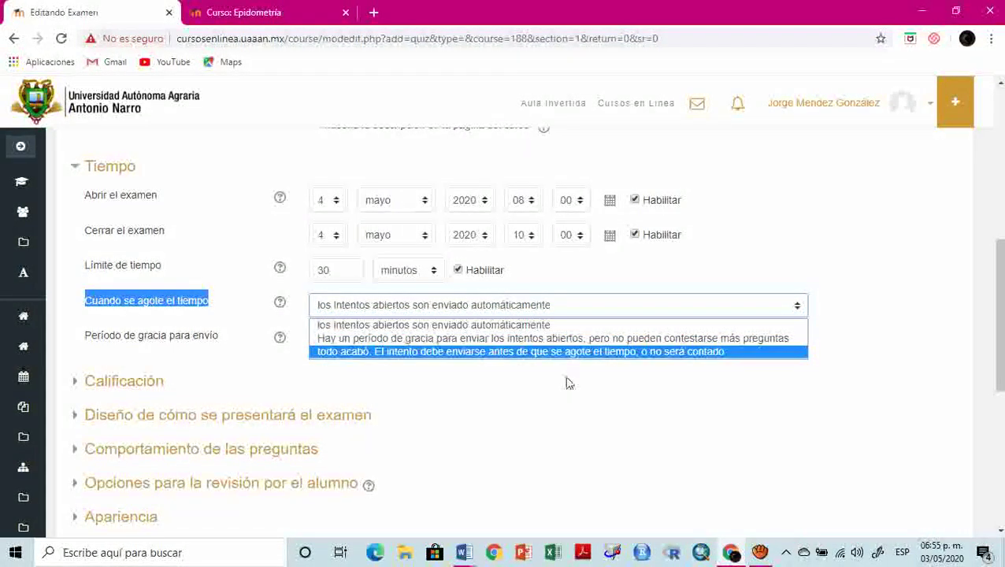
{"action": "left_click", "coordinate": [517, 325]}
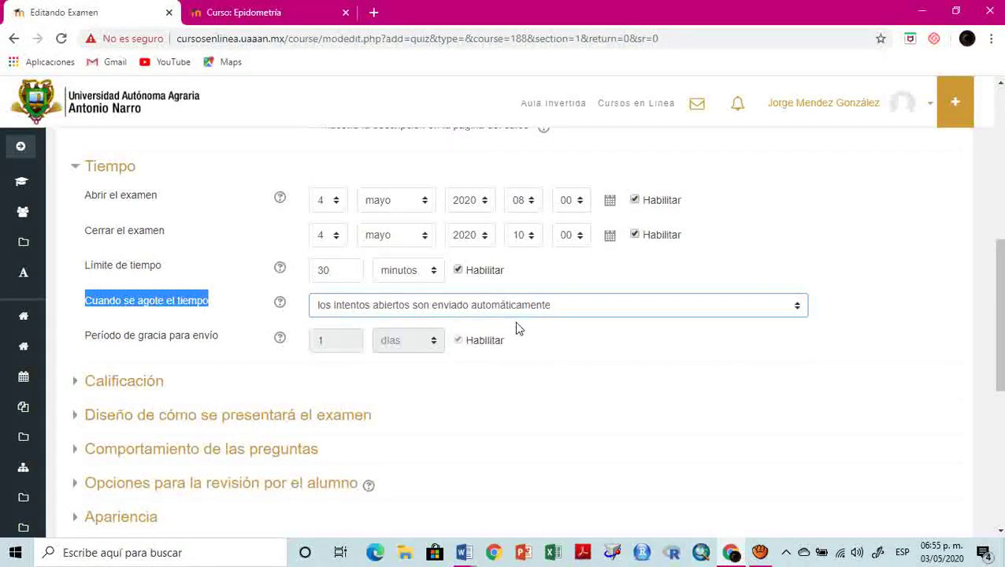
{"action": "left_click", "coordinate": [601, 275]}
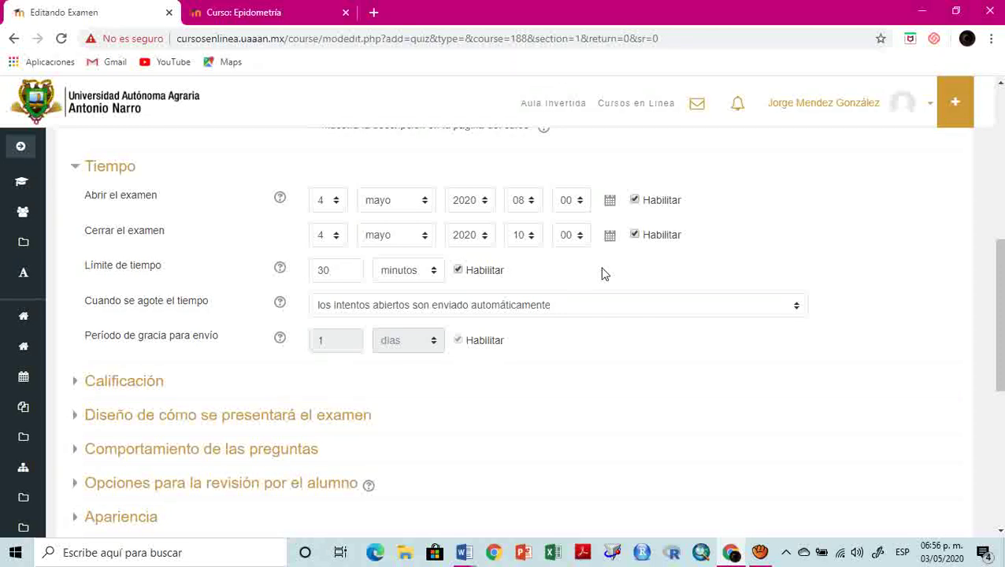
{"action": "left_click", "coordinate": [595, 303]}
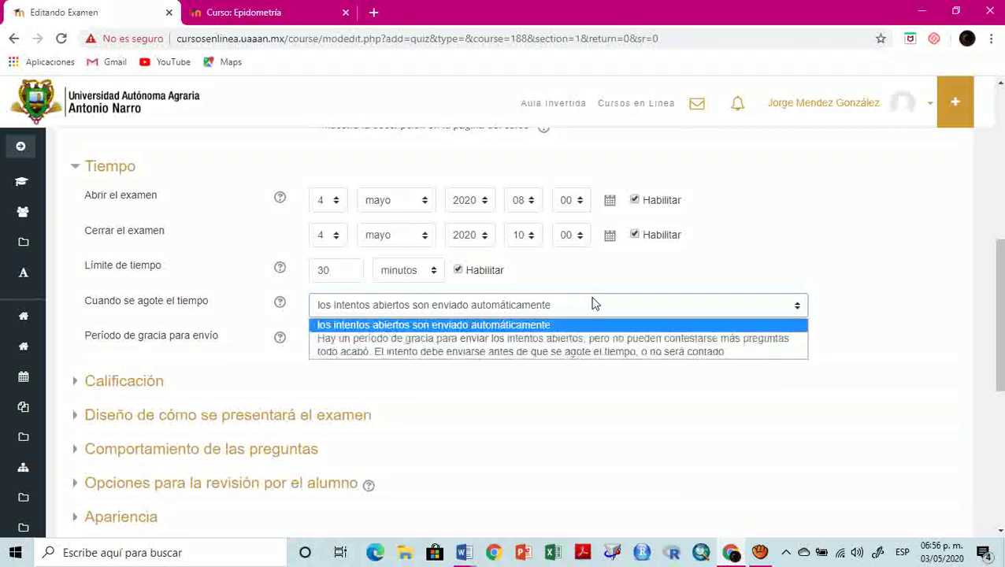
{"action": "left_click", "coordinate": [608, 297]}
{"action": "left_click", "coordinate": [603, 304]}
{"action": "left_click", "coordinate": [655, 268]}
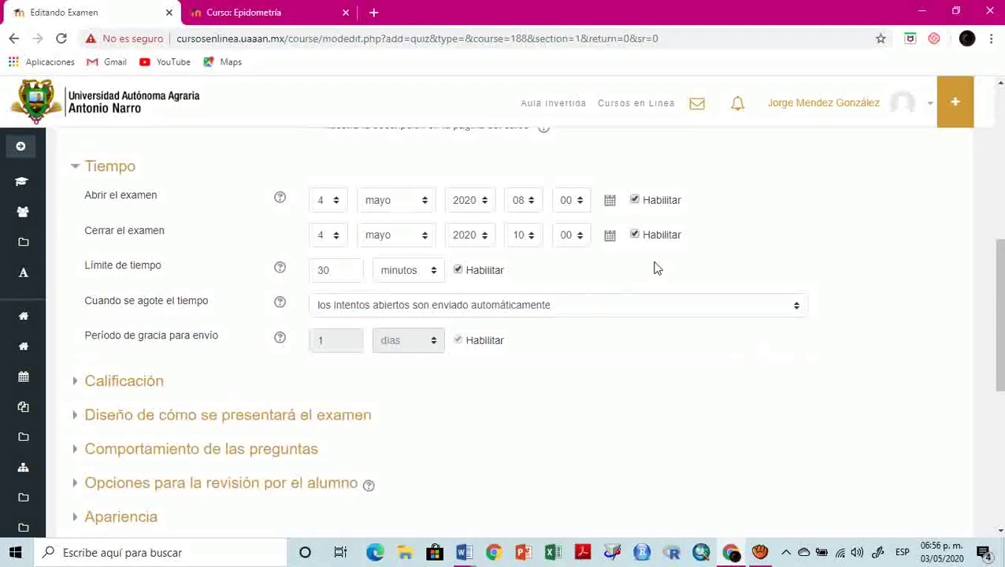
Consult the Período de gracia para envío note in Word and return to the browser's exam form
{"action": "key", "text": "alt+Tab"}
{"action": "left_click", "coordinate": [243, 418]}
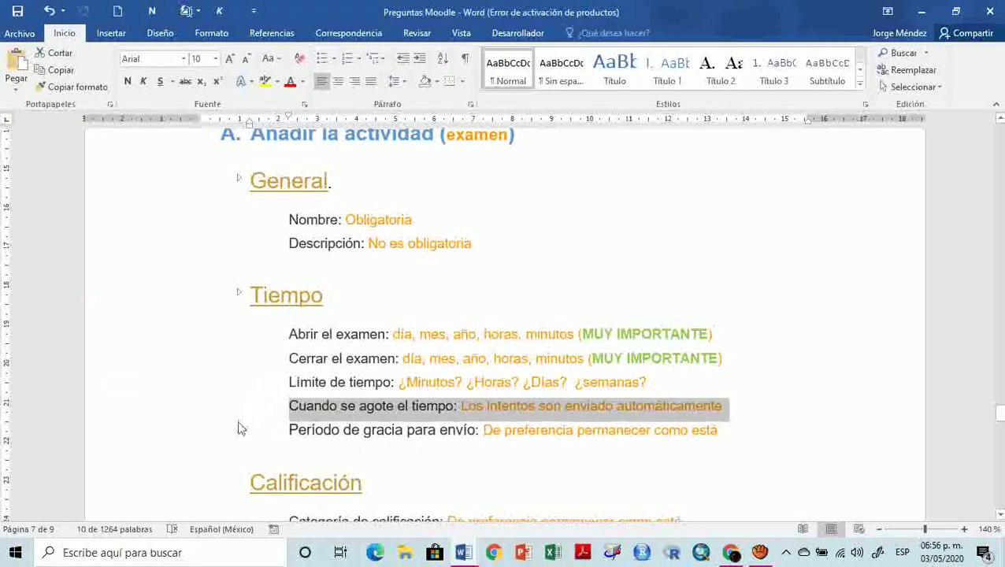
{"action": "left_click", "coordinate": [176, 435]}
{"action": "key", "text": "alt+Tab"}
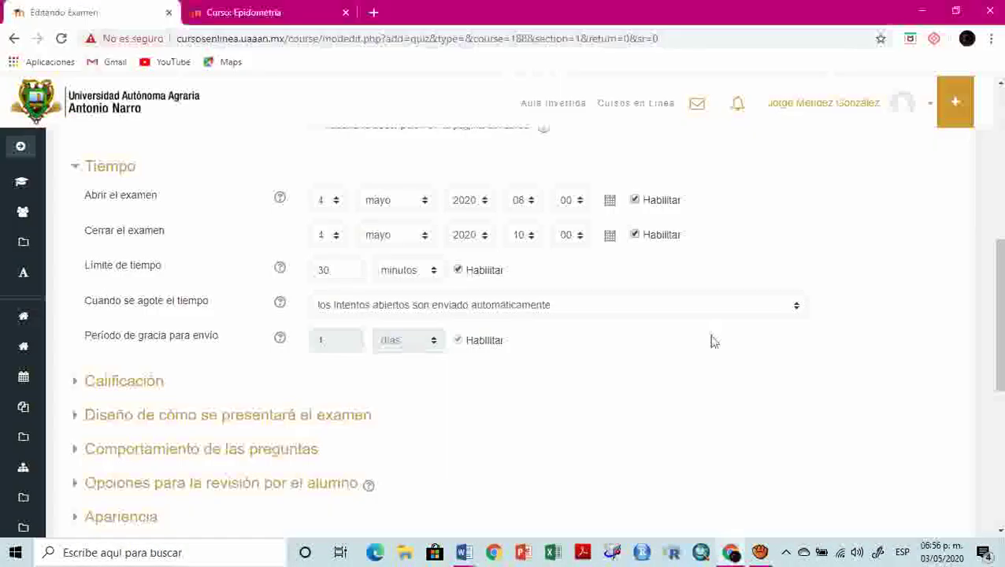
{"action": "scroll", "coordinate": [587, 370], "scroll_direction": "down", "scroll_amount": 1}
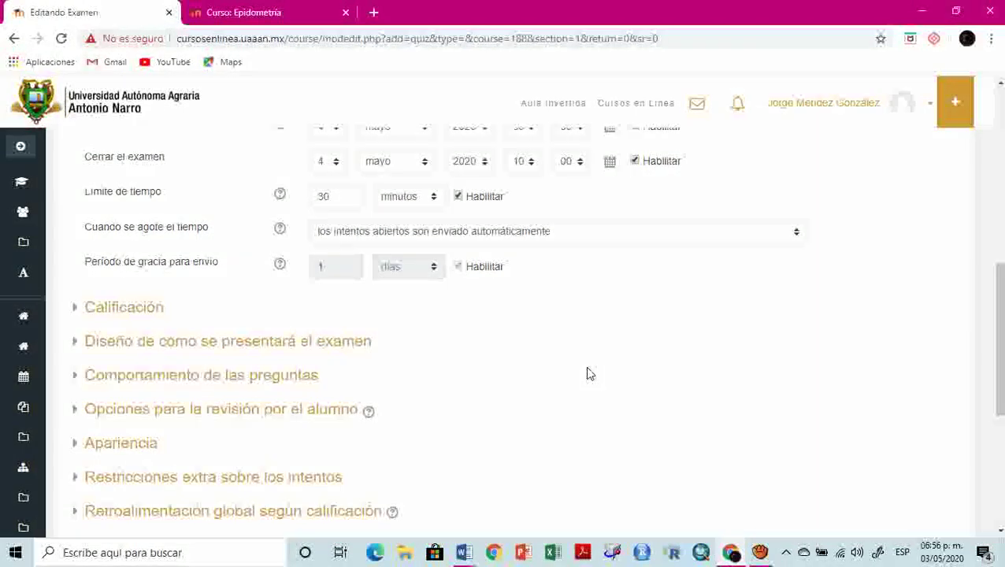
Locate the Calificación heading in the Word notes and expand the Calificación section in the browser's exam form
{"action": "key", "text": "alt+Tab"}
{"action": "scroll", "coordinate": [587, 368], "scroll_direction": "down", "scroll_amount": 2}
{"action": "left_click", "coordinate": [175, 304]}
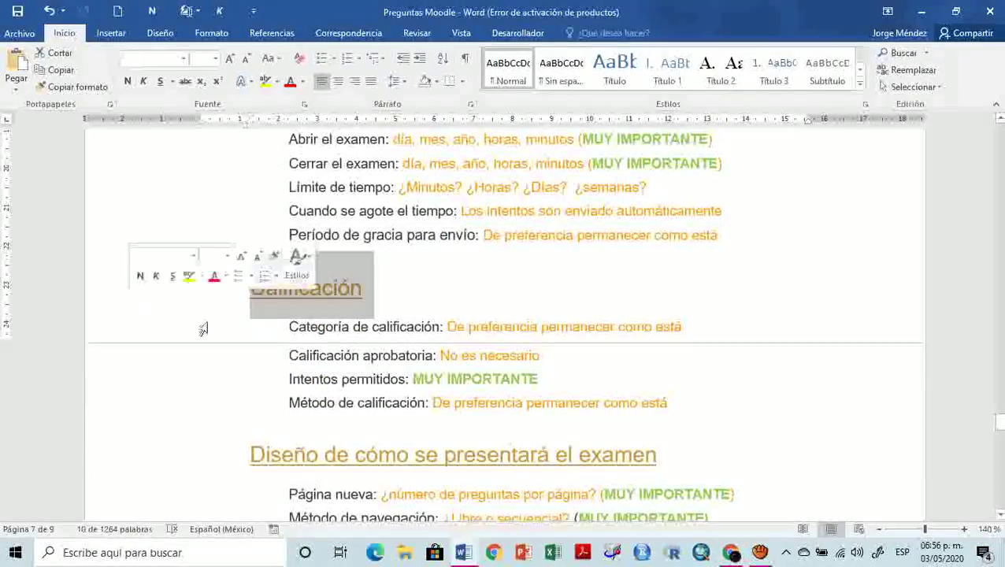
{"action": "key", "text": "alt+Tab"}
{"action": "scroll", "coordinate": [657, 420], "scroll_direction": "down", "scroll_amount": 1}
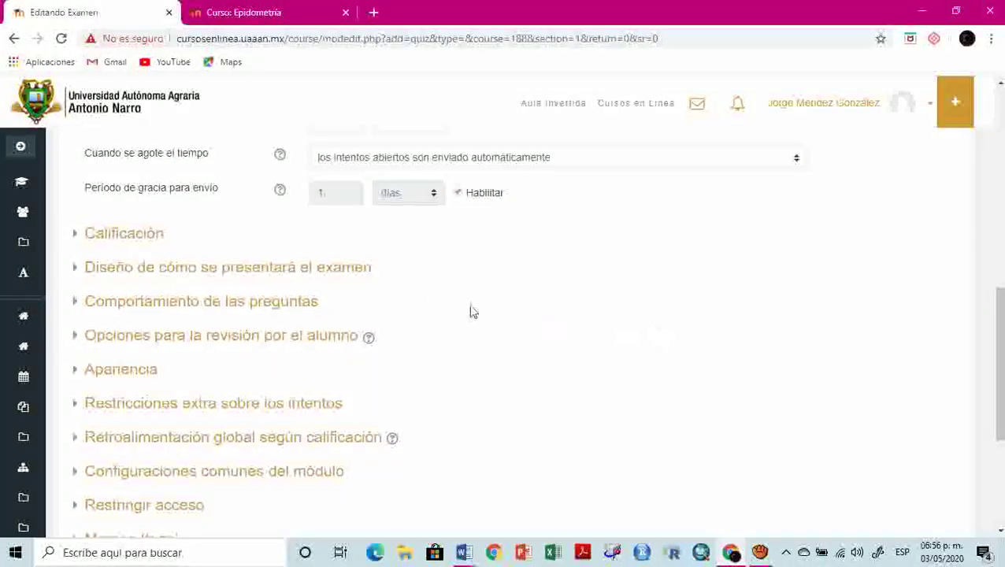
{"action": "left_click", "coordinate": [103, 233]}
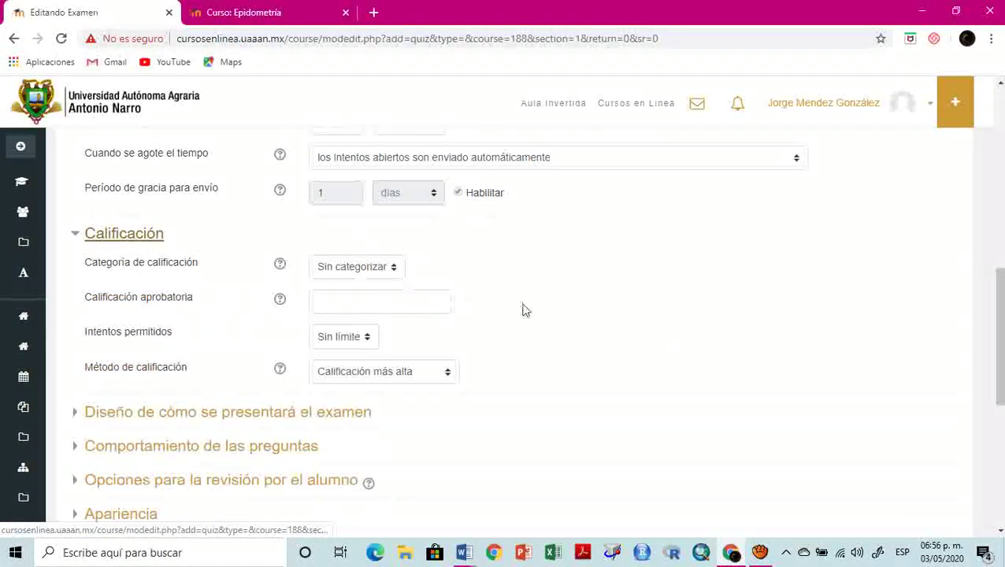
Consult the Categoría de calificación, Calificación aprobatoria and Intentos permitidos notes in Word
{"action": "key", "text": "alt+Tab"}
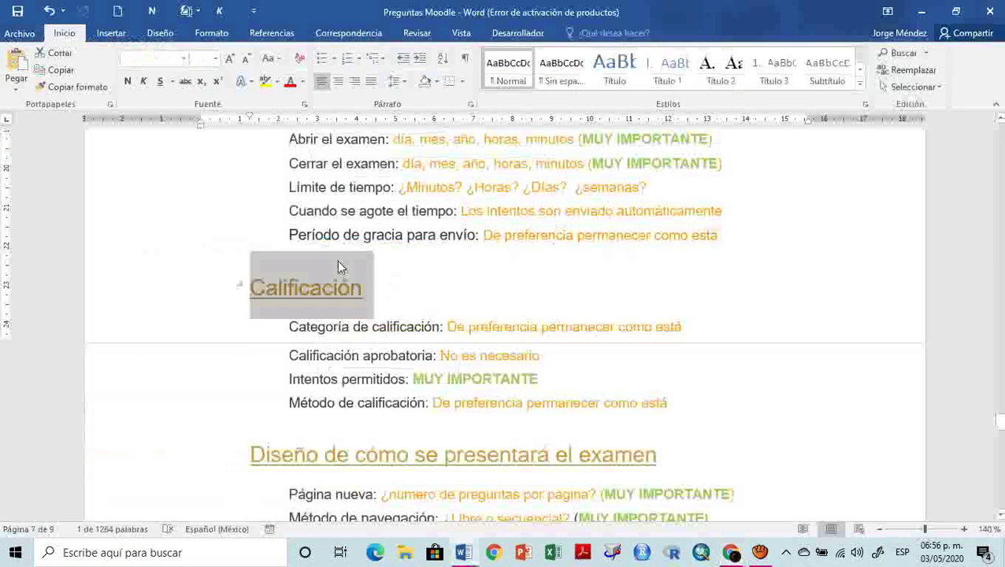
{"action": "left_click", "coordinate": [133, 331]}
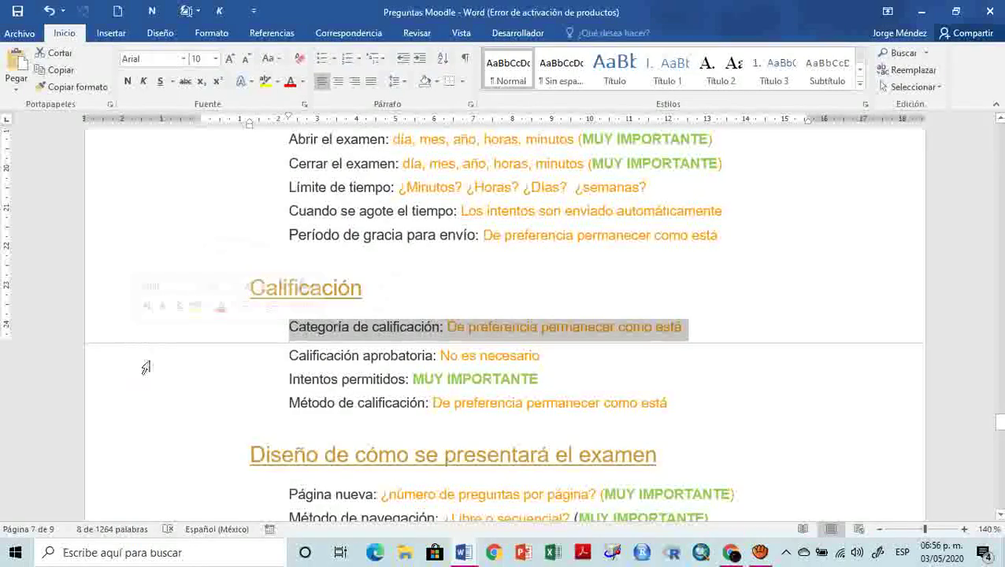
{"action": "left_click", "coordinate": [143, 360]}
{"action": "left_click", "coordinate": [142, 384]}
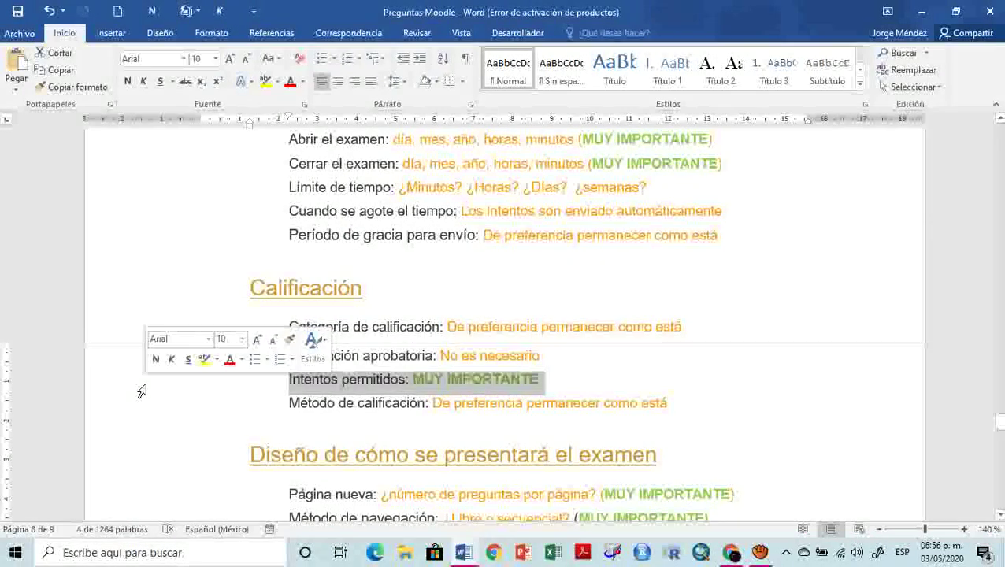
Return to the browser's exam form and set Intentos permitidos to 1
{"action": "key", "text": "alt+Tab"}
{"action": "left_click_drag", "start_coordinate": [189, 345], "coordinate": [87, 337]}
{"action": "left_click", "coordinate": [388, 339]}
{"action": "left_click", "coordinate": [356, 339]}
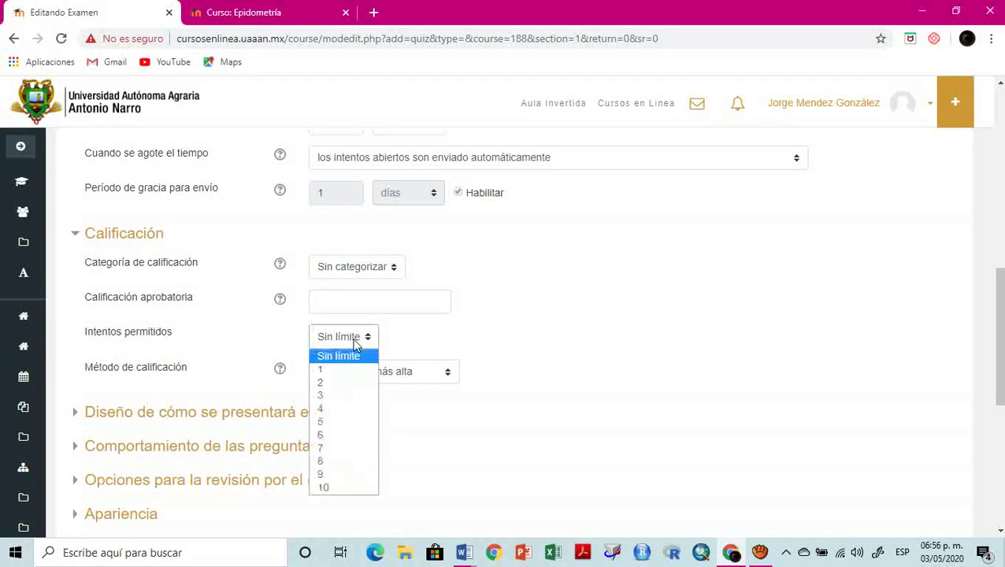
{"action": "left_click", "coordinate": [355, 341]}
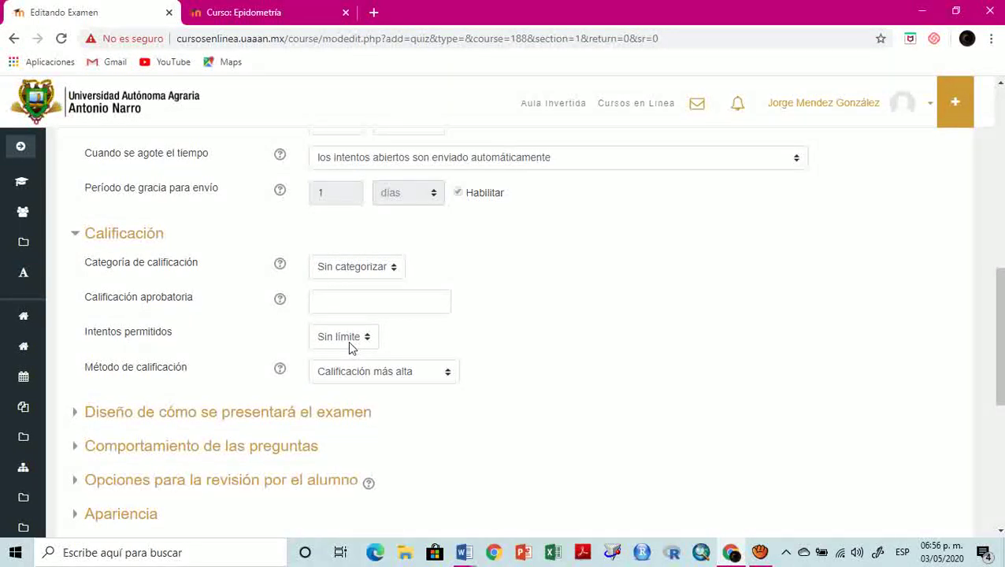
{"action": "left_click", "coordinate": [349, 344]}
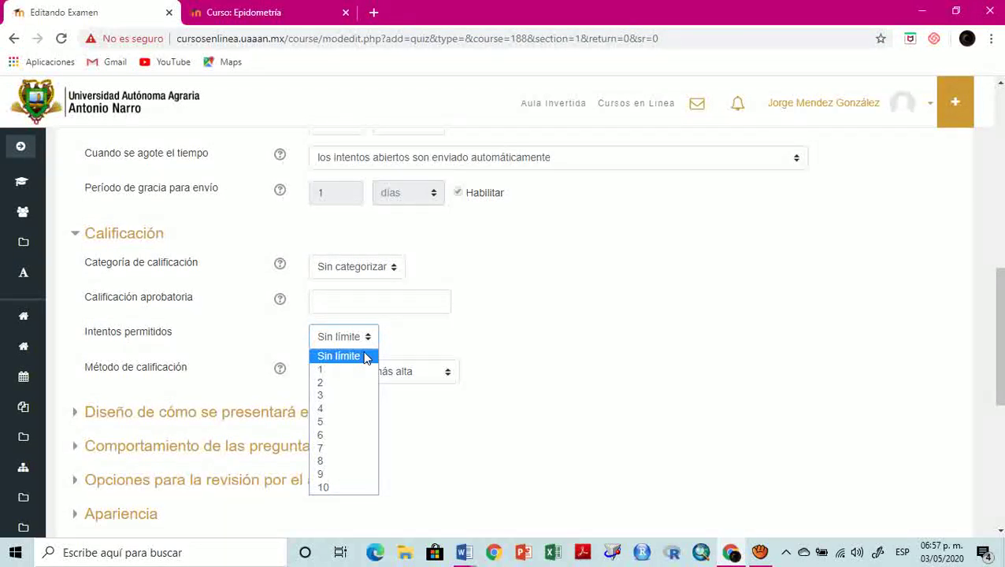
{"action": "left_click", "coordinate": [327, 370]}
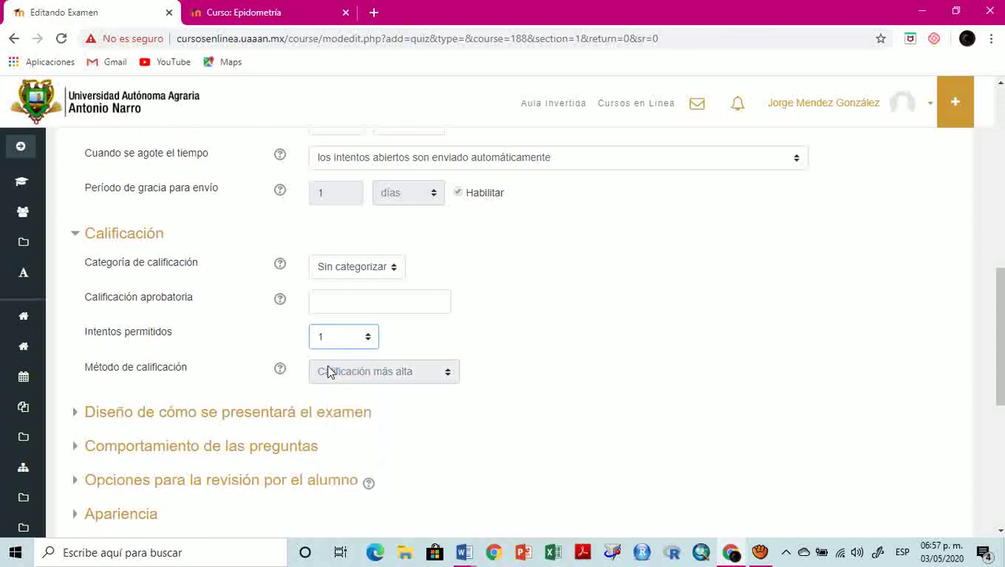
Consult the Método de calificación note in Word and locate the Diseño de cómo se presentará el examen heading
{"action": "scroll", "coordinate": [527, 330], "scroll_direction": "down", "scroll_amount": 1}
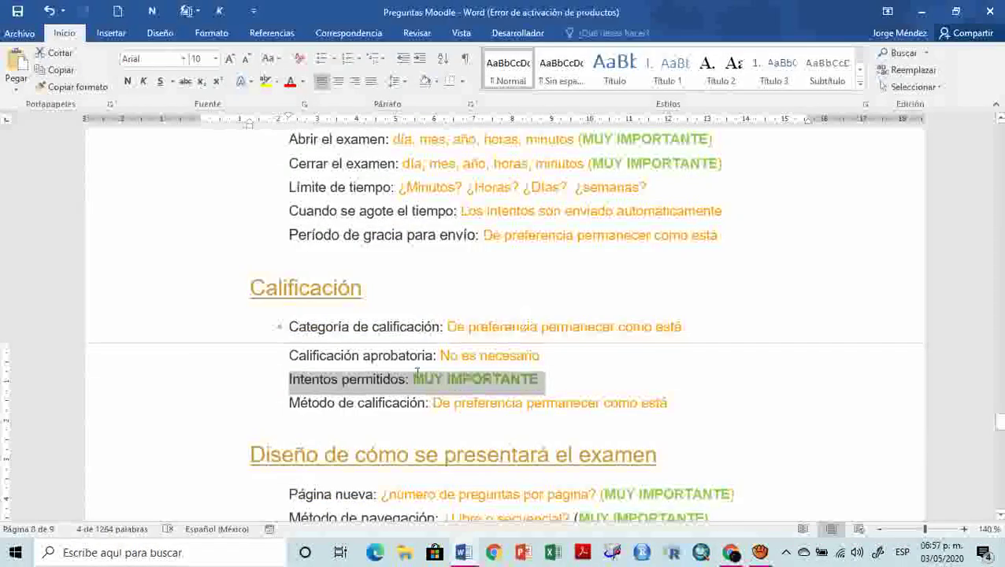
{"action": "left_click", "coordinate": [139, 406]}
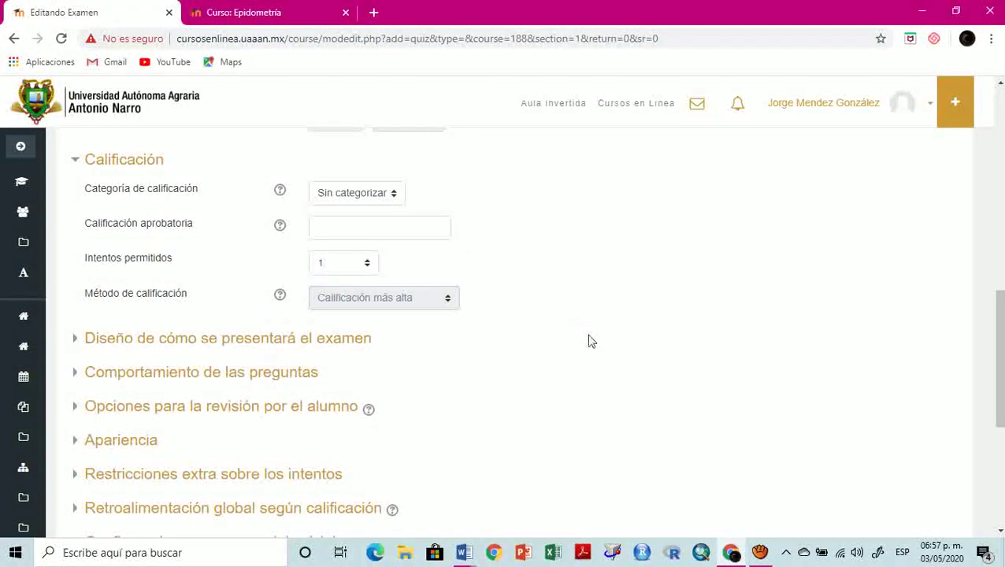
{"action": "key", "text": "alt+Tab"}
{"action": "scroll", "coordinate": [590, 336], "scroll_direction": "down", "scroll_amount": 3}
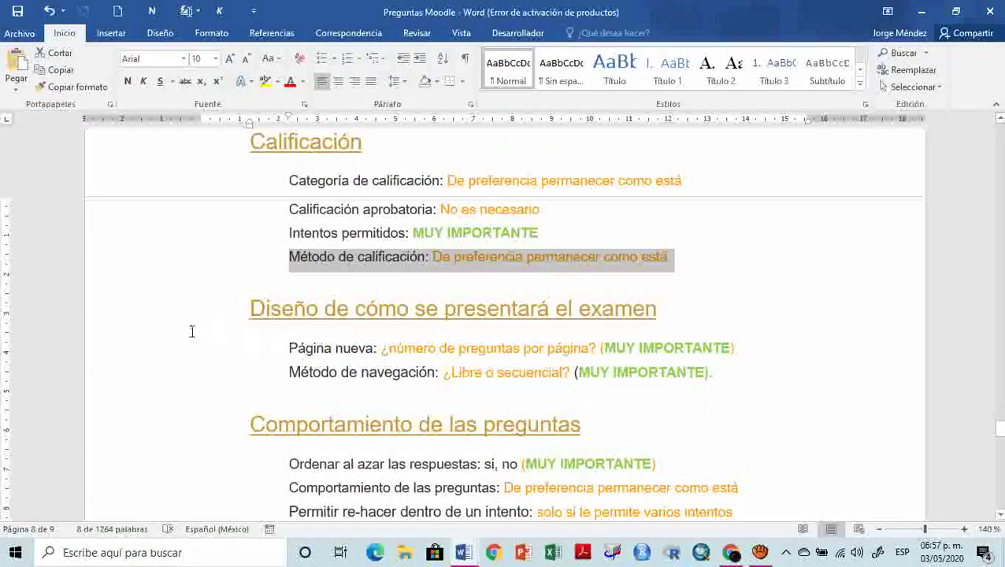
{"action": "left_click", "coordinate": [167, 324]}
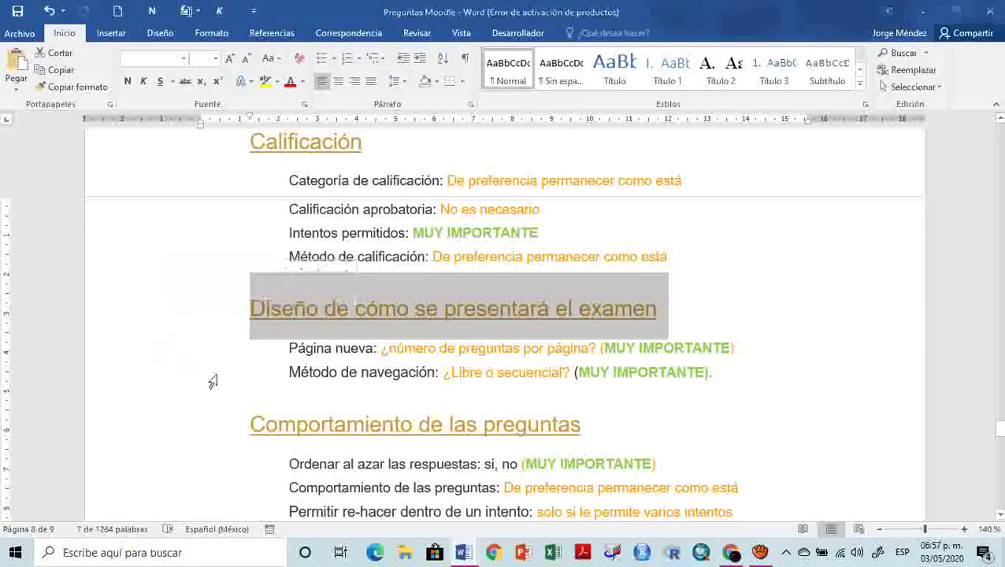
Expand the Diseño de cómo se presentará el examen section in the browser's exam form and consult the Página nueva note in Word
{"action": "key", "text": "alt+Tab"}
{"action": "left_click", "coordinate": [148, 339]}
{"action": "key", "text": "alt+Tab"}
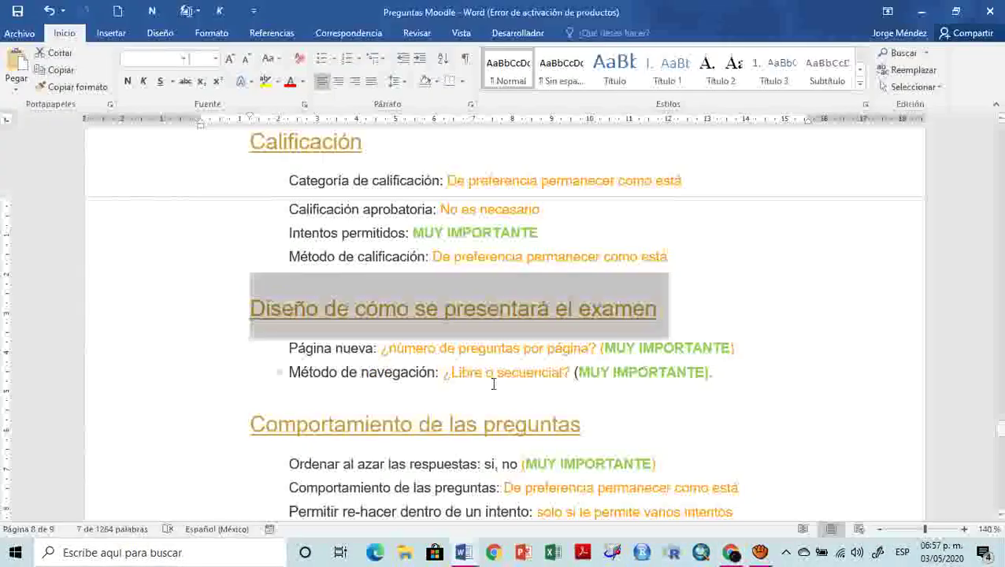
{"action": "left_click", "coordinate": [121, 351]}
{"action": "scroll", "coordinate": [818, 332], "scroll_direction": "down", "scroll_amount": 1}
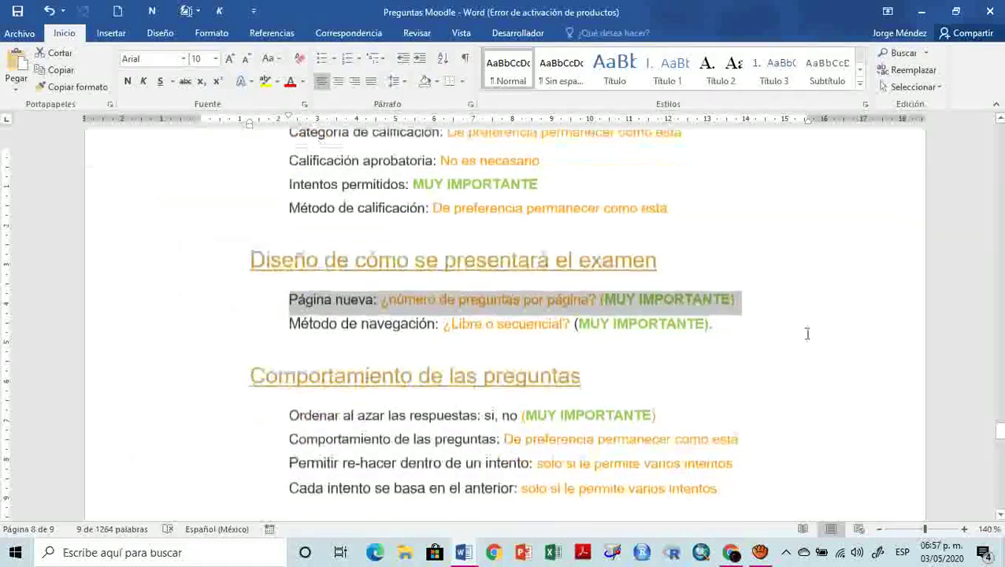
Return to the browser's exam form, review the Página nueva options and choose Cada pregunta
{"action": "key", "text": "alt+Tab"}
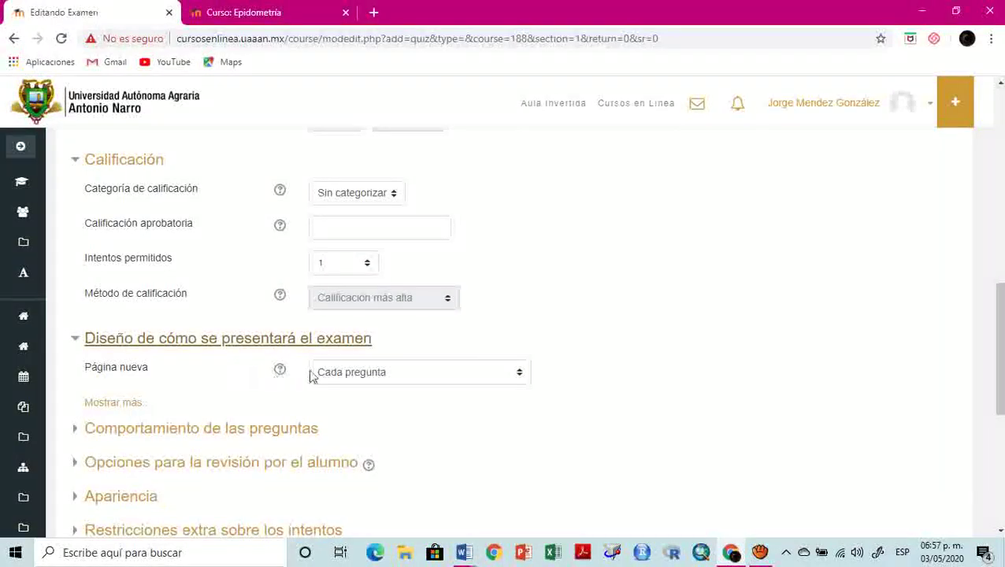
{"action": "left_click", "coordinate": [337, 375]}
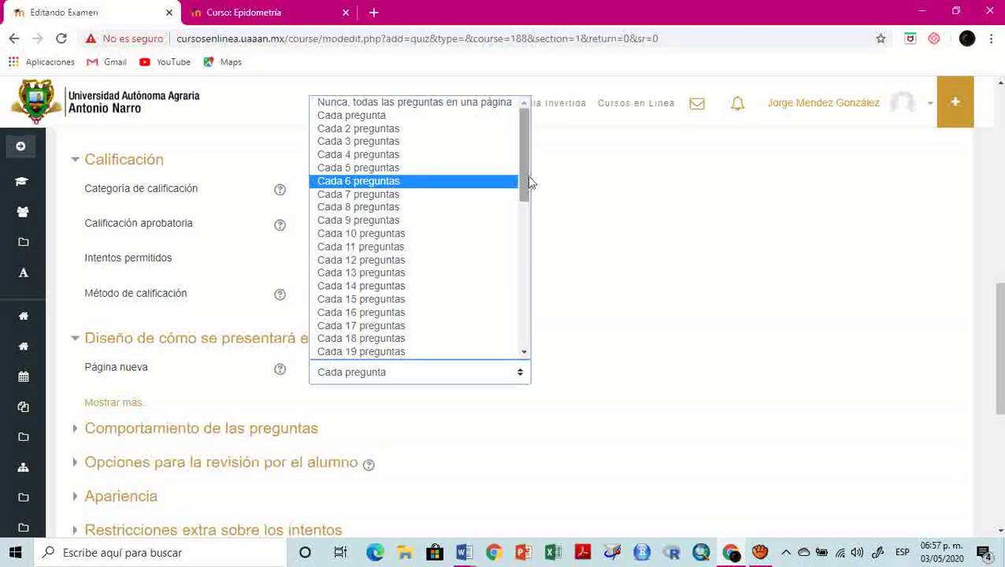
{"action": "left_click", "coordinate": [576, 196]}
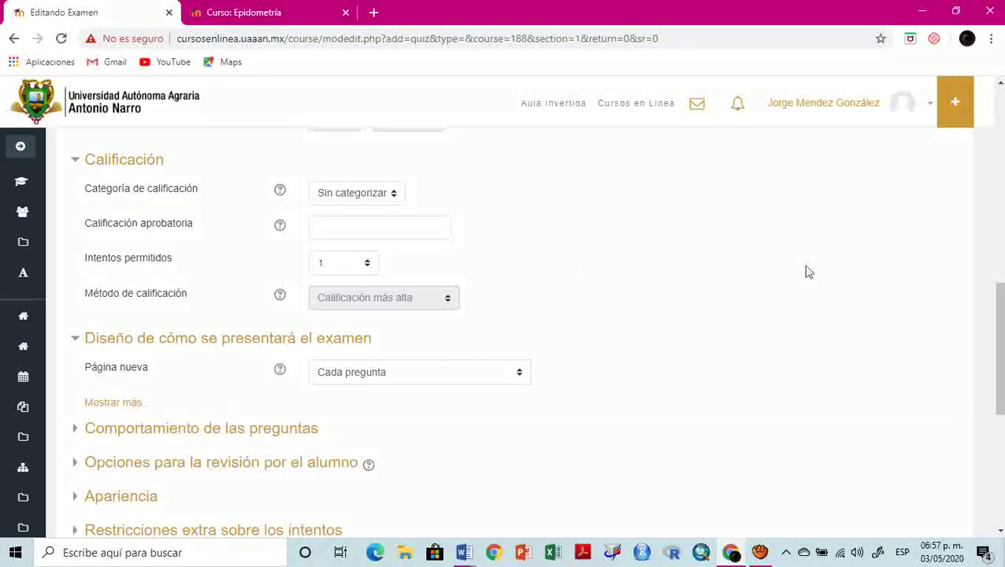
{"action": "scroll", "coordinate": [855, 370], "scroll_direction": "down", "scroll_amount": 1}
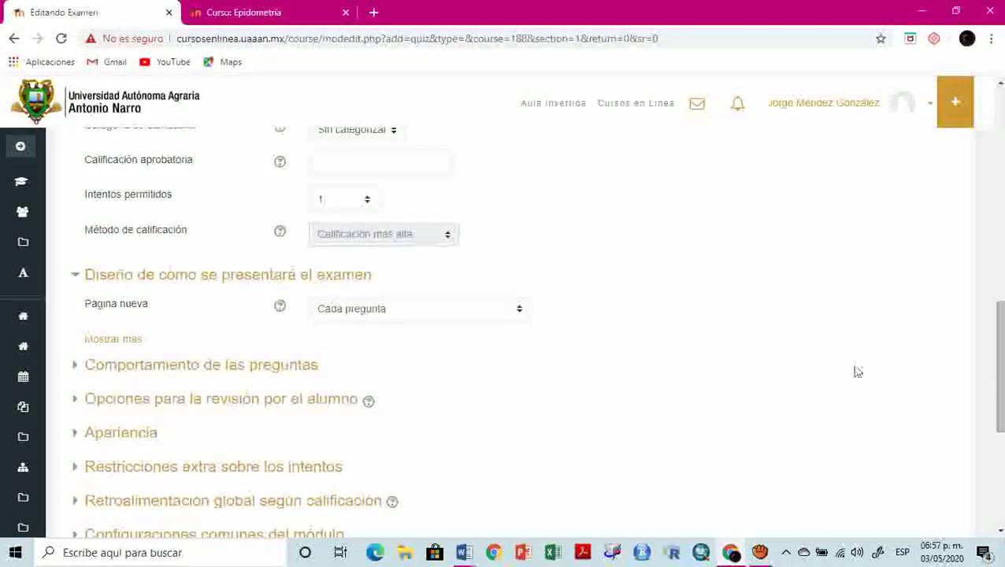
{"action": "left_click", "coordinate": [421, 311]}
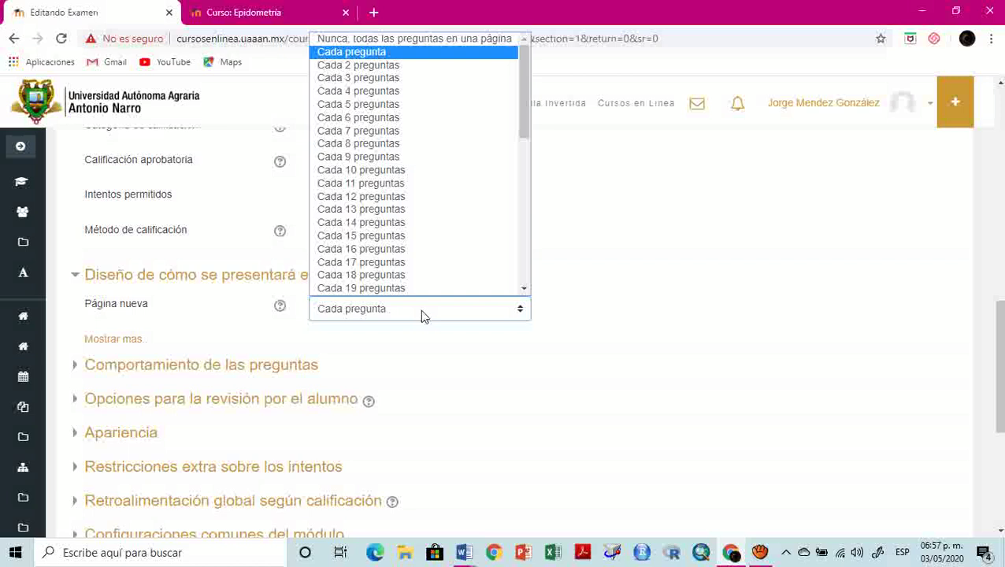
{"action": "scroll", "coordinate": [410, 223], "scroll_direction": "down", "scroll_amount": 1}
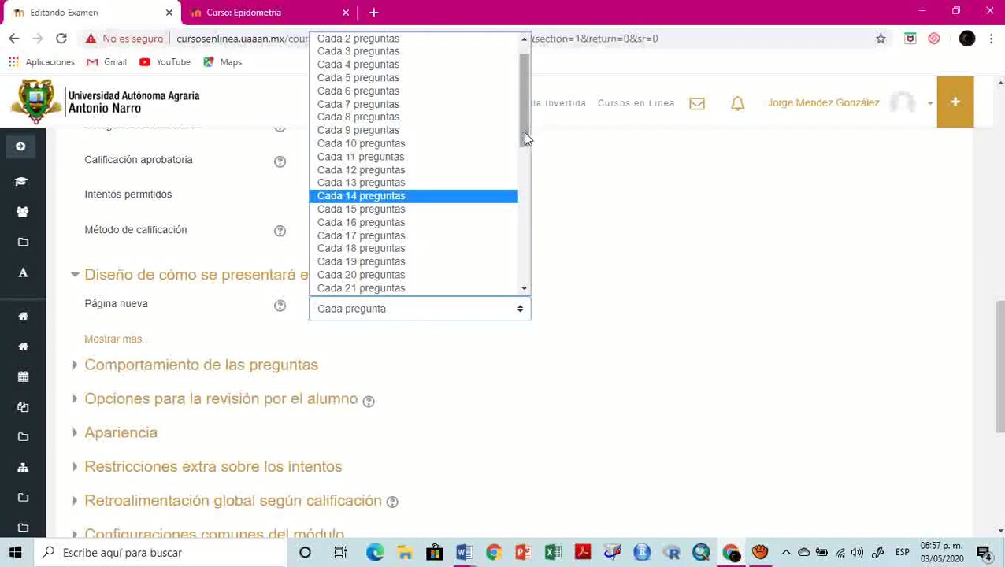
{"action": "scroll", "coordinate": [525, 116], "scroll_direction": "up", "scroll_amount": 1}
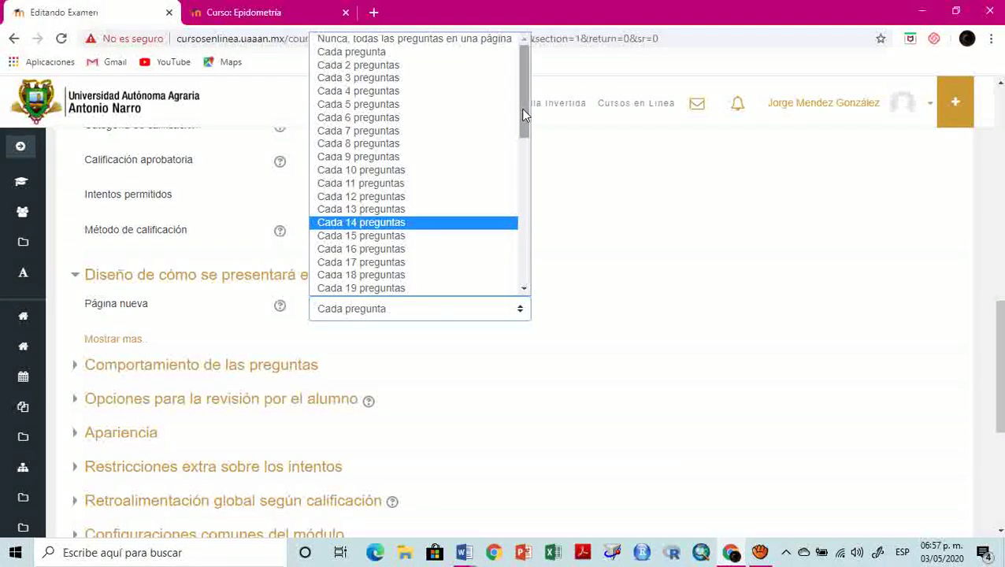
{"action": "left_click", "coordinate": [386, 54]}
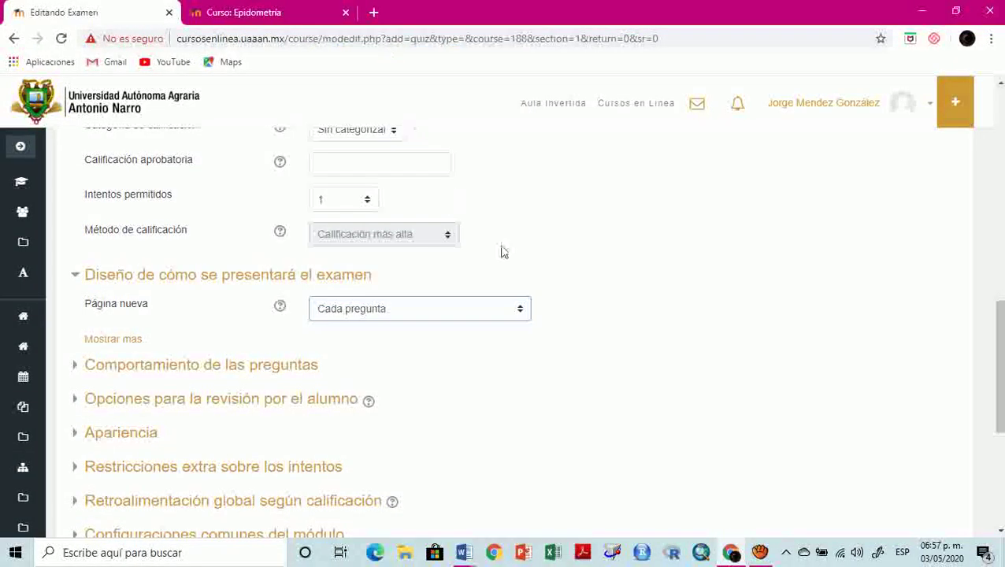
Reveal the additional Diseño de cómo se presentará el examen settings and consult the Método de navegación note in Word
{"action": "scroll", "coordinate": [571, 292], "scroll_direction": "down", "scroll_amount": 1}
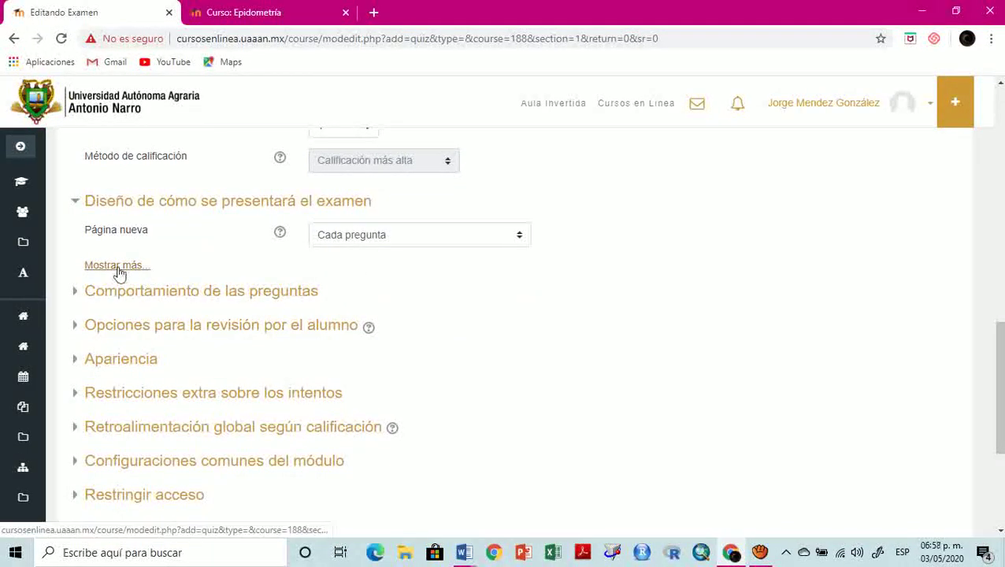
{"action": "left_click", "coordinate": [118, 267]}
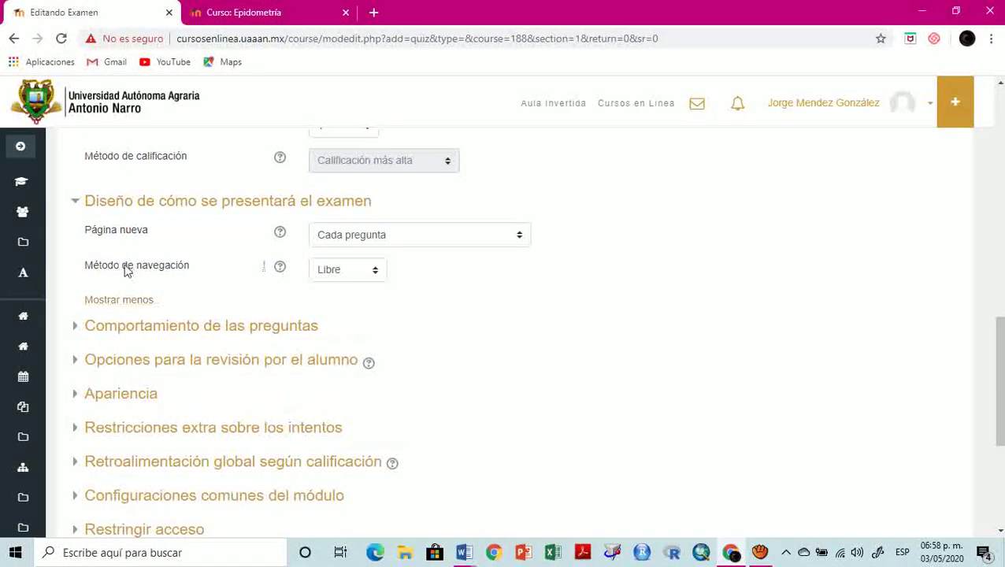
{"action": "left_click_drag", "start_coordinate": [192, 272], "coordinate": [85, 278]}
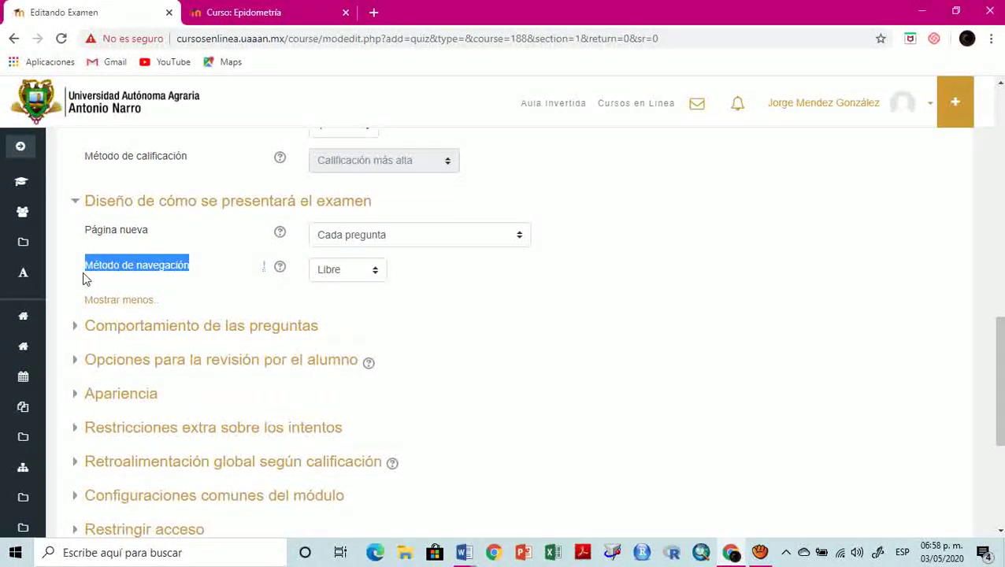
{"action": "key", "text": "alt+Tab"}
{"action": "triple_click", "coordinate": [407, 309]}
{"action": "left_click", "coordinate": [142, 325]}
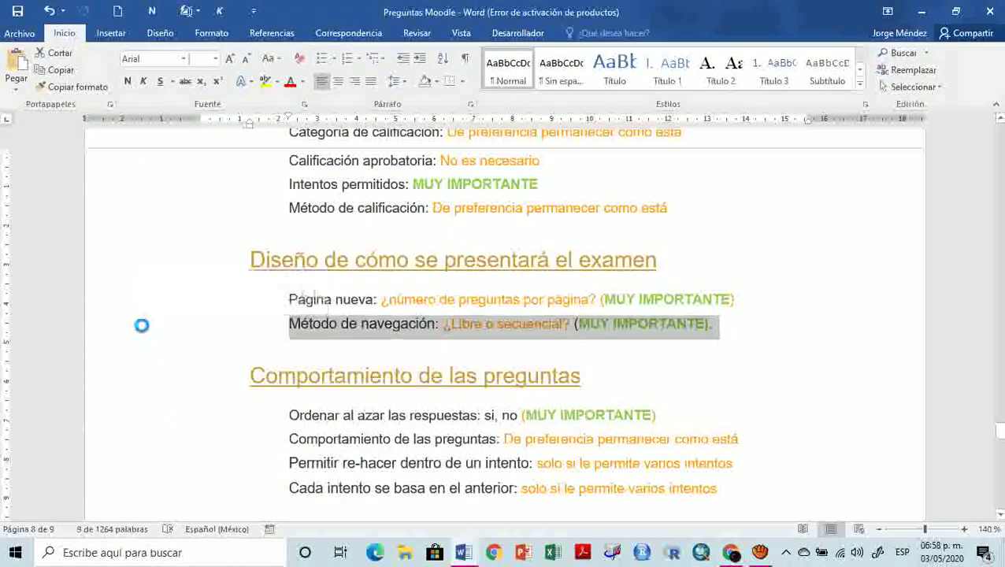
Return to the browser's exam form and set Método de navegación to Secuencial
{"action": "key", "text": "alt+Tab"}
{"action": "left_click", "coordinate": [343, 270]}
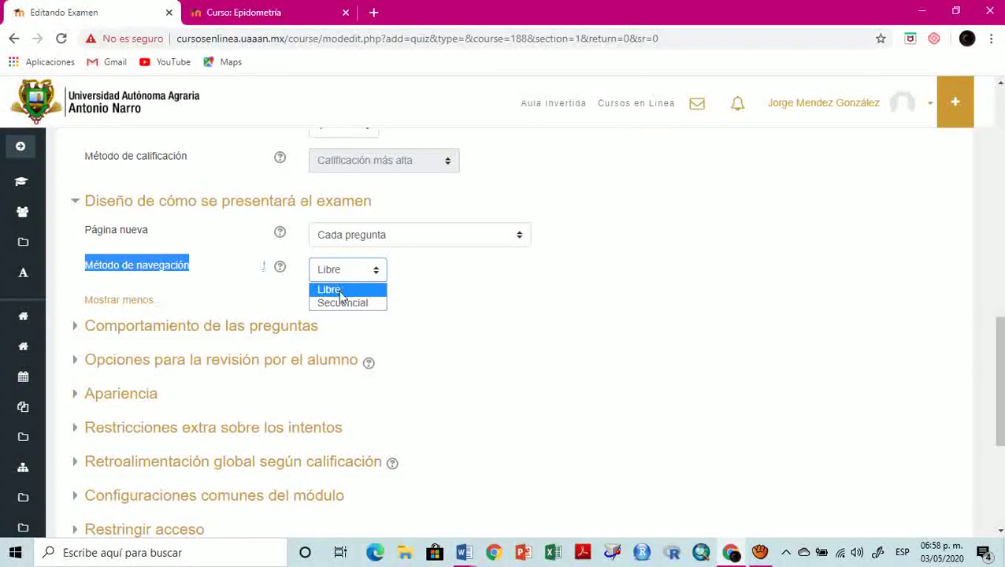
{"action": "left_click", "coordinate": [343, 289]}
{"action": "left_click", "coordinate": [348, 274]}
{"action": "left_click", "coordinate": [348, 274]}
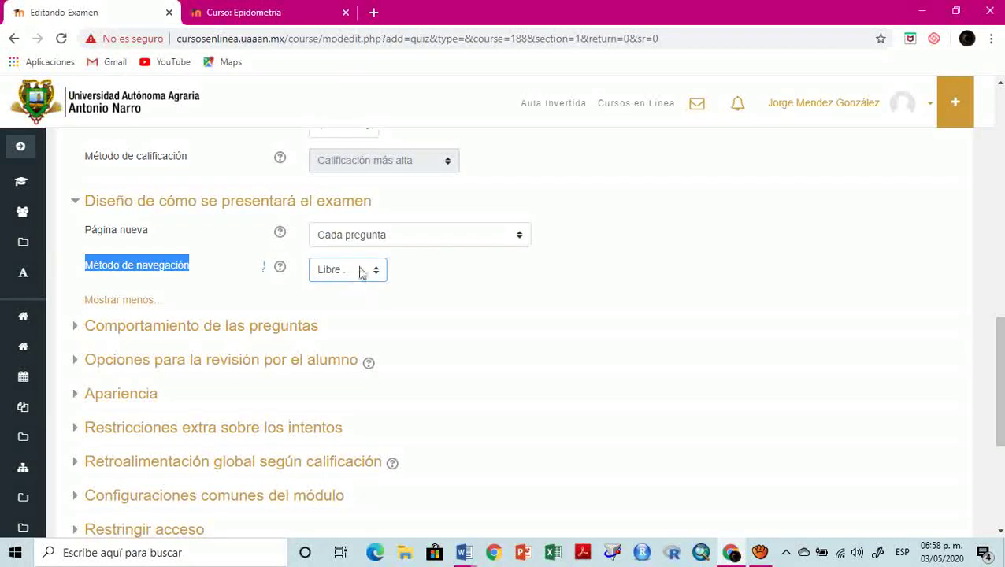
{"action": "left_click", "coordinate": [453, 271]}
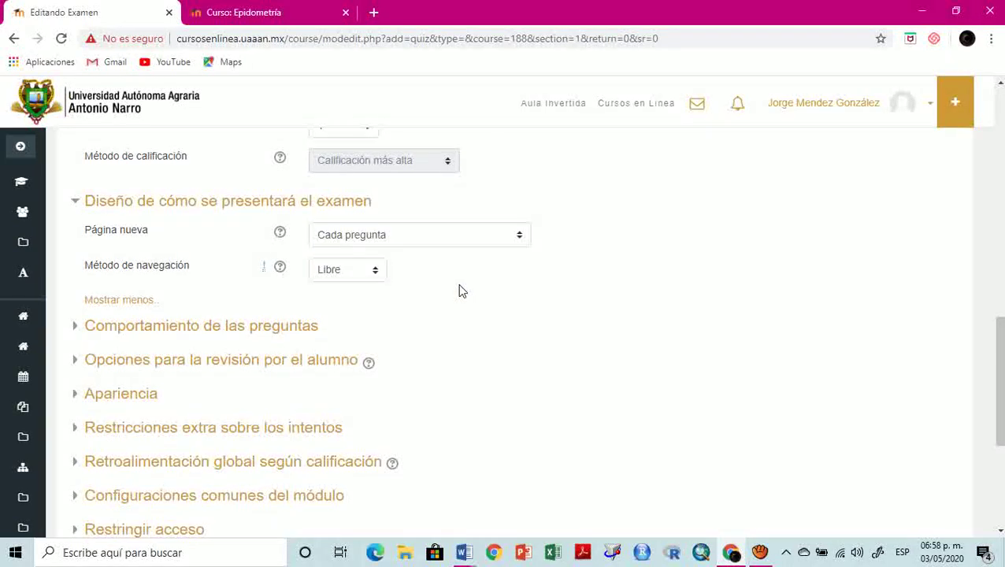
{"action": "left_click", "coordinate": [348, 274]}
{"action": "left_click", "coordinate": [375, 302]}
Append "No puede regresar a la preguntas anteriores" to the exam's description, correcting the misspelled words with the spelling suggestions
{"action": "scroll", "coordinate": [509, 303], "scroll_direction": "up", "scroll_amount": 10}
{"action": "left_click", "coordinate": [471, 211]}
{"action": "type", "text": "No "}
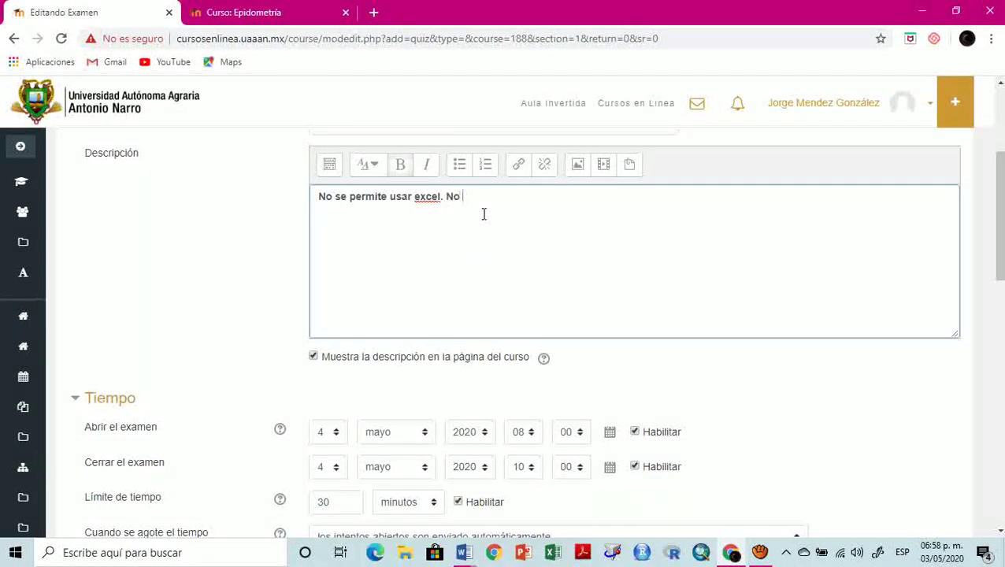
{"action": "type", "text": "puede regesar a la s"}
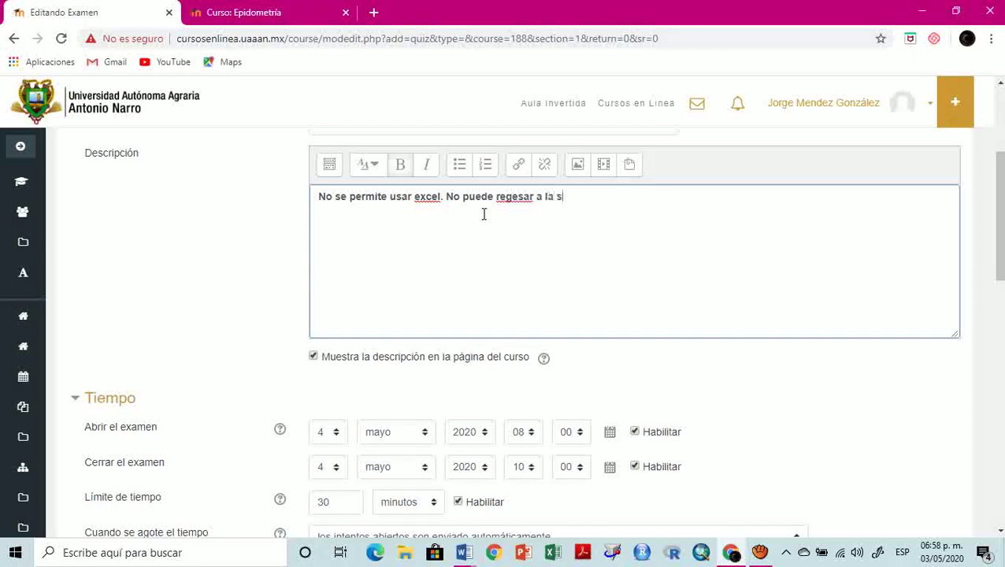
{"action": "type", "text": "preguntass a"}
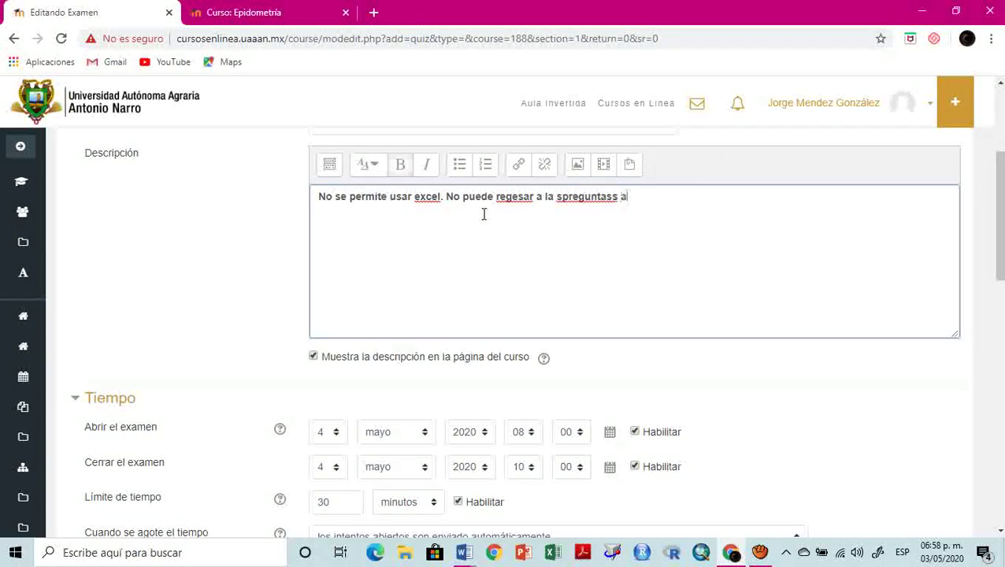
{"action": "type", "text": "nteriores"}
{"action": "right_click", "coordinate": [519, 200]}
{"action": "left_click", "coordinate": [526, 229]}
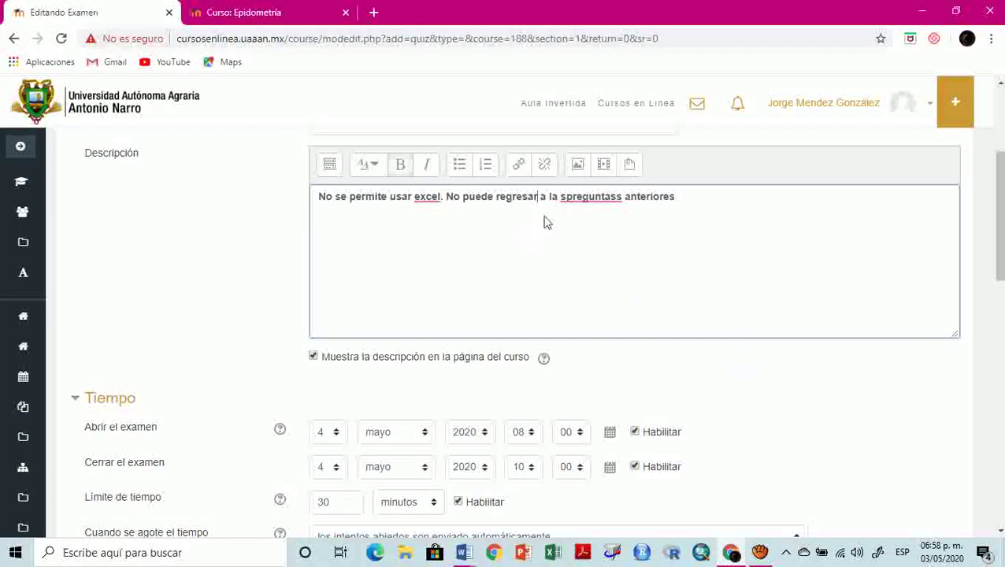
{"action": "right_click", "coordinate": [574, 201]}
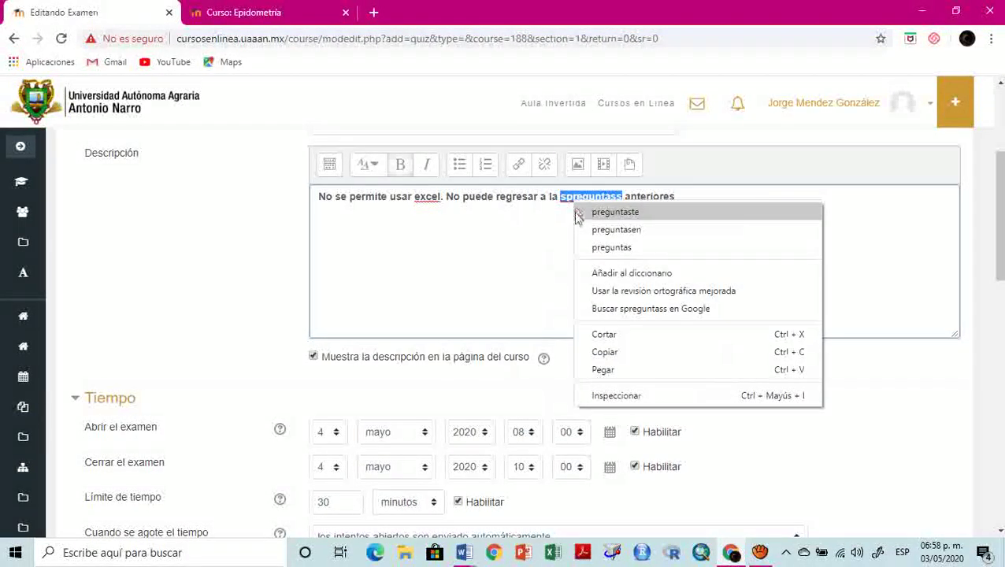
{"action": "left_click", "coordinate": [580, 249]}
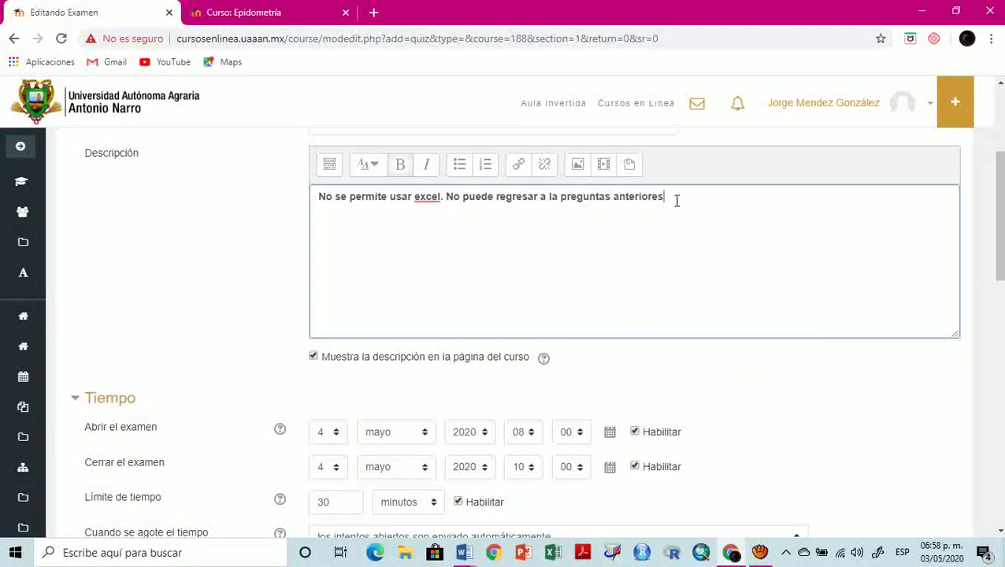
Go back to the Método de navegación setting, review its options and keep Secuencial
{"action": "scroll", "coordinate": [617, 271], "scroll_direction": "down", "scroll_amount": 3}
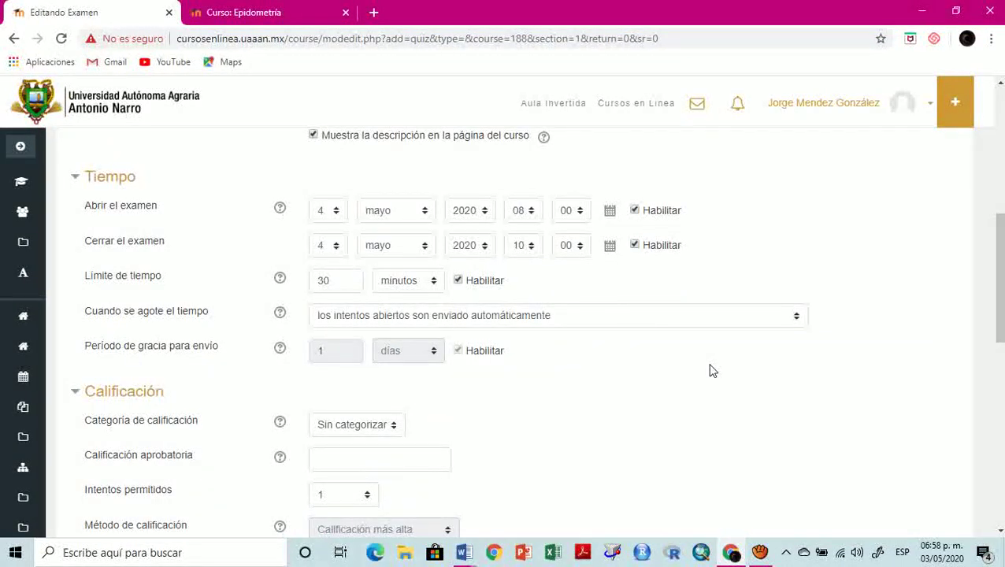
{"action": "scroll", "coordinate": [711, 370], "scroll_direction": "down", "scroll_amount": 2}
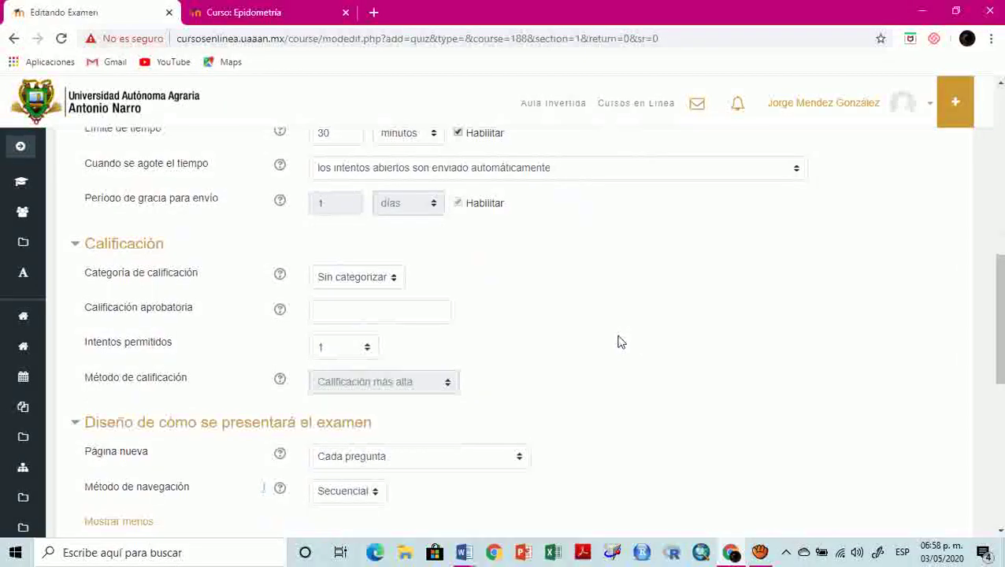
{"action": "scroll", "coordinate": [618, 342], "scroll_direction": "down", "scroll_amount": 3}
{"action": "left_click", "coordinate": [348, 273]}
{"action": "left_click", "coordinate": [353, 303]}
{"action": "left_click", "coordinate": [475, 282]}
Locate the Comportamiento de las preguntas heading in the Word notes and consult the Ordenar al azar las respuestas note
{"action": "key", "text": "alt+Tab"}
{"action": "triple_click", "coordinate": [541, 342]}
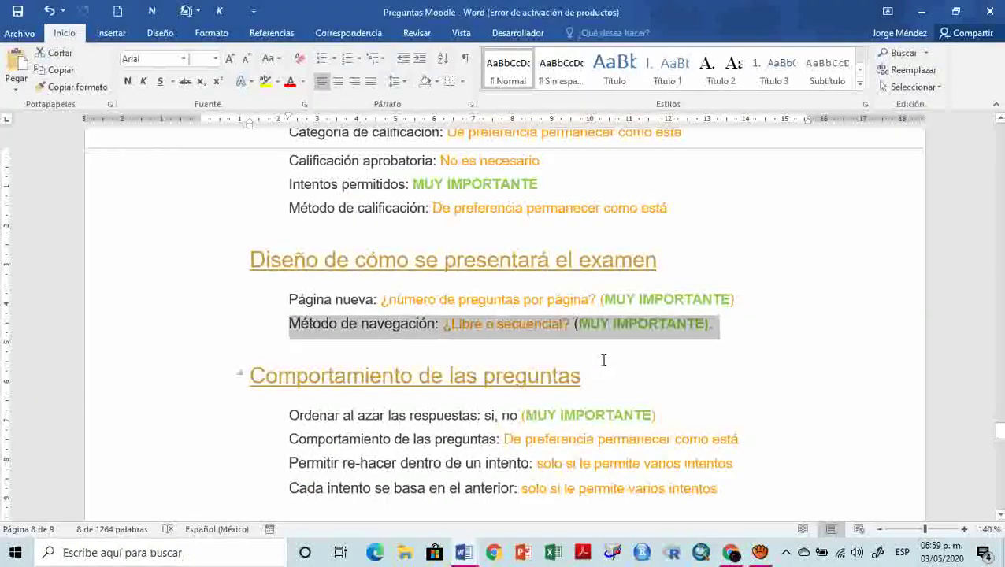
{"action": "scroll", "coordinate": [603, 357], "scroll_direction": "down", "scroll_amount": 1}
{"action": "left_click", "coordinate": [165, 330]}
{"action": "scroll", "coordinate": [165, 329], "scroll_direction": "down", "scroll_amount": 1}
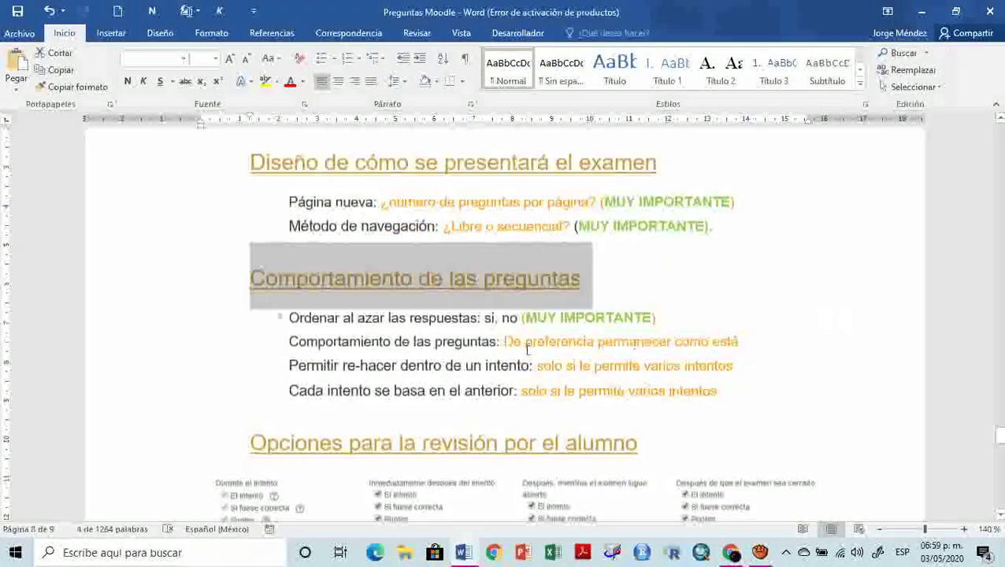
{"action": "left_click", "coordinate": [168, 327]}
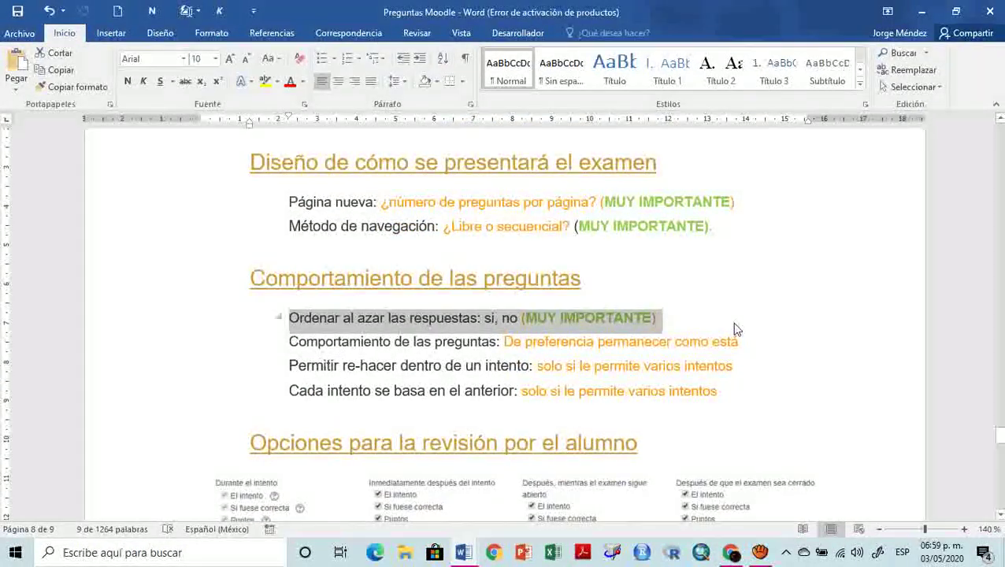
Expand Comportamiento de las preguntas in the browser's exam form and keep Ordenar al azar las respuestas on Sí
{"action": "key", "text": "alt+Tab"}
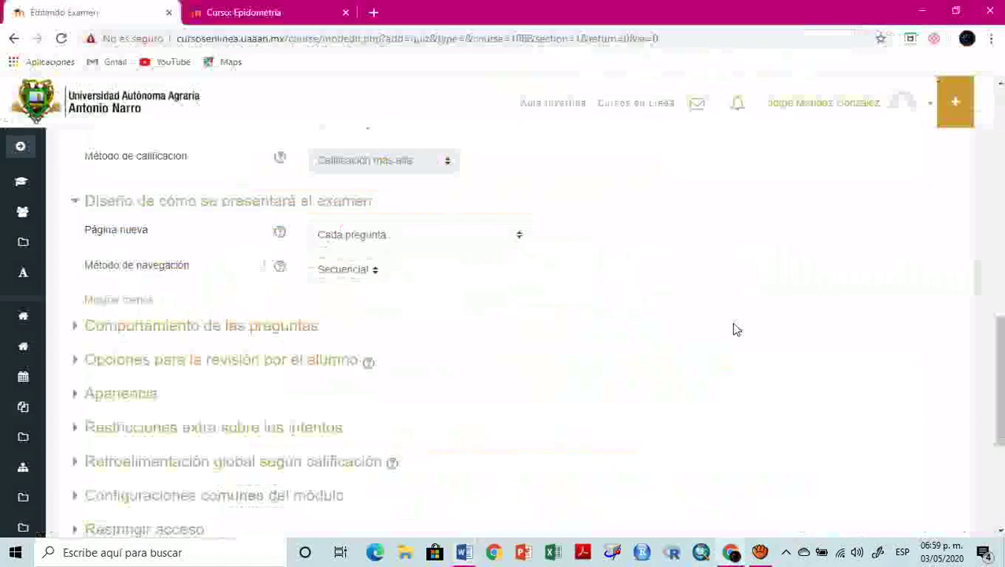
{"action": "left_click", "coordinate": [220, 327]}
{"action": "scroll", "coordinate": [567, 330], "scroll_direction": "down", "scroll_amount": 1}
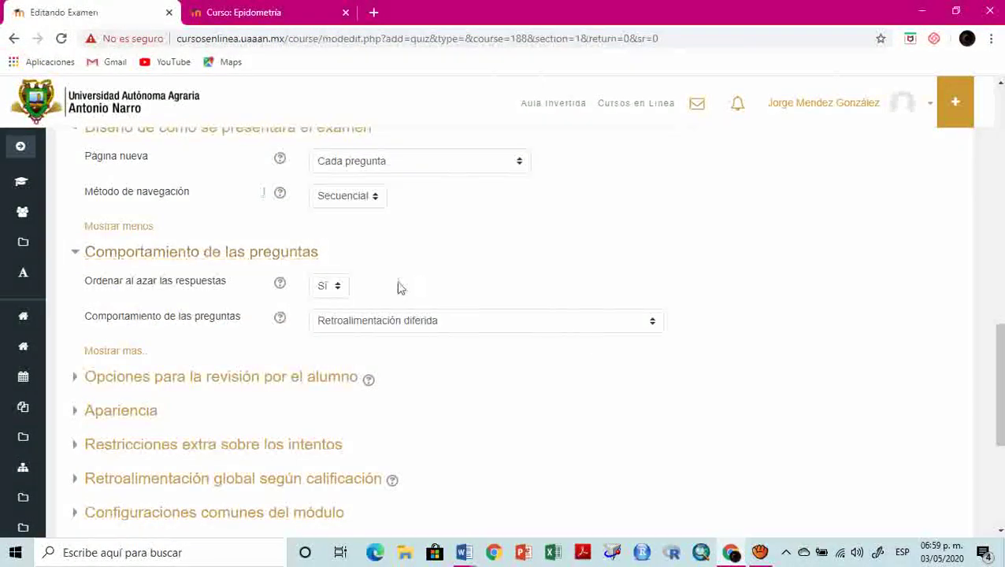
{"action": "left_click", "coordinate": [334, 291]}
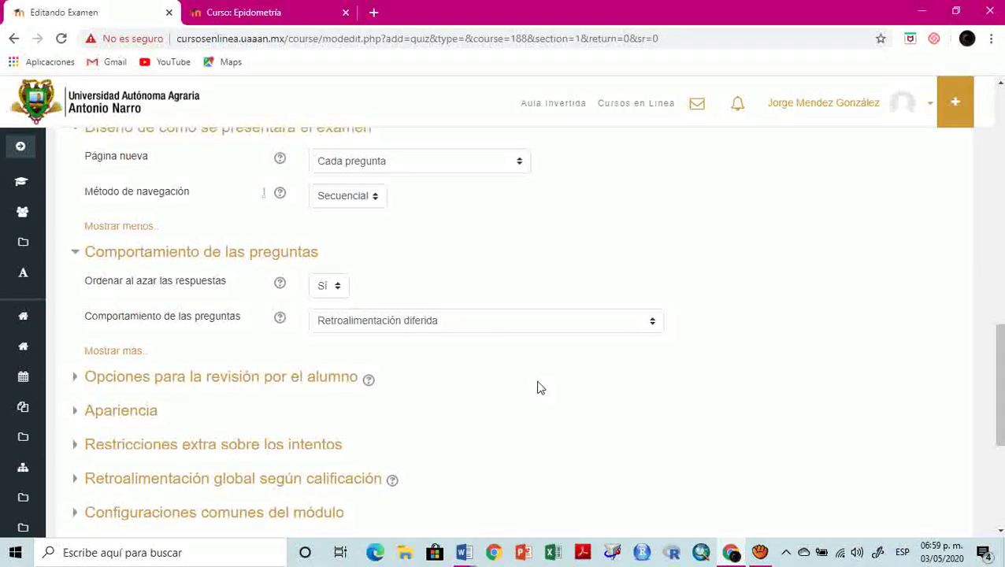
{"action": "scroll", "coordinate": [541, 387], "scroll_direction": "down", "scroll_amount": 1}
Consult the remaining Comportamiento de las preguntas notes in Word and reveal that section's additional settings in the browser's exam form
{"action": "key", "text": "alt+Tab"}
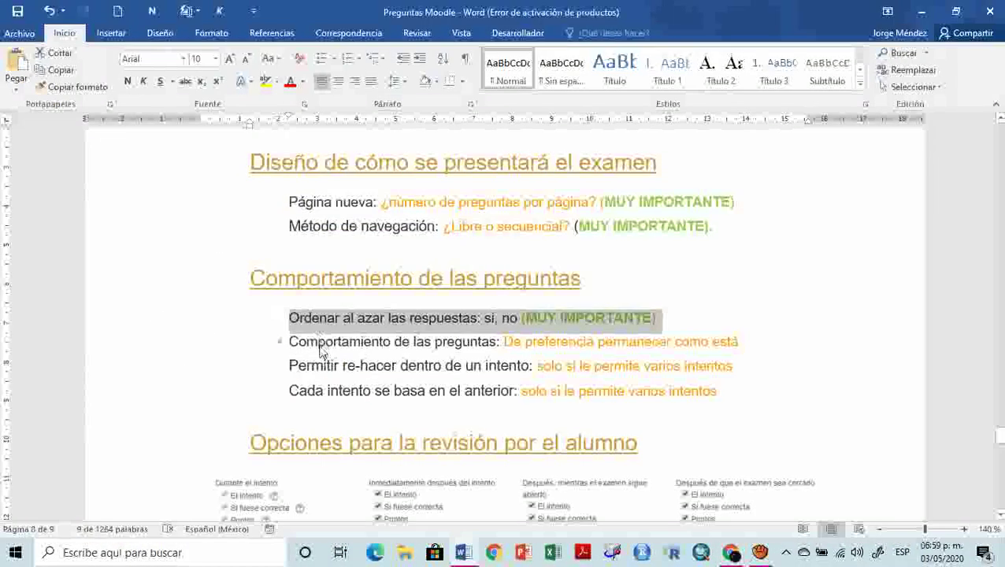
{"action": "left_click_drag", "start_coordinate": [169, 352], "coordinate": [162, 394]}
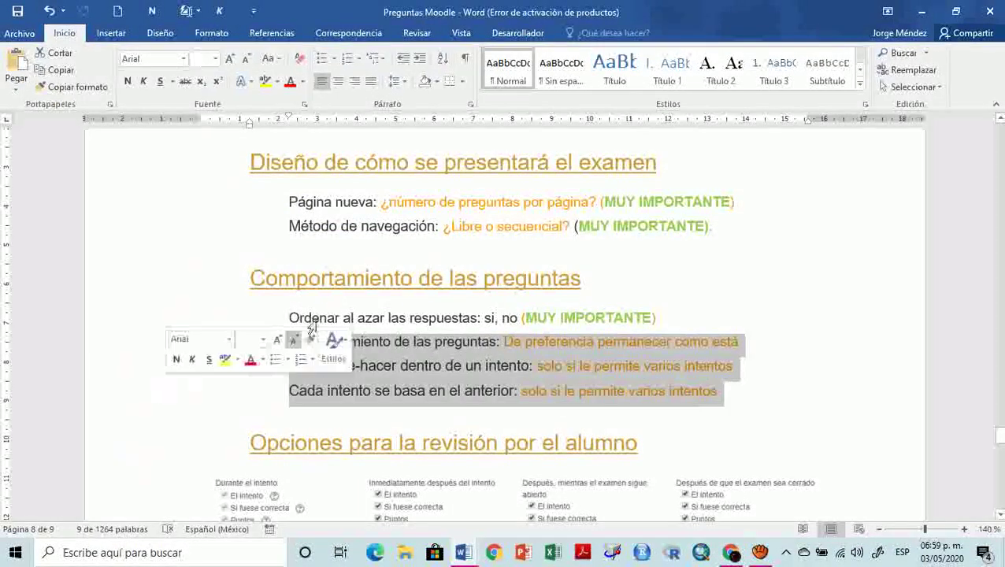
{"action": "key", "text": "alt+Tab"}
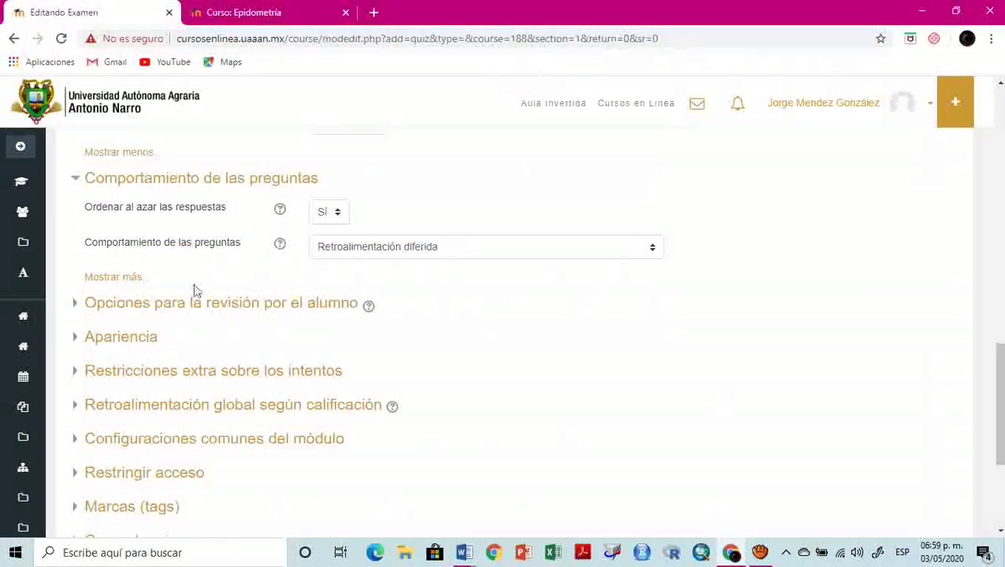
{"action": "left_click", "coordinate": [126, 278]}
{"action": "scroll", "coordinate": [464, 332], "scroll_direction": "down", "scroll_amount": 1}
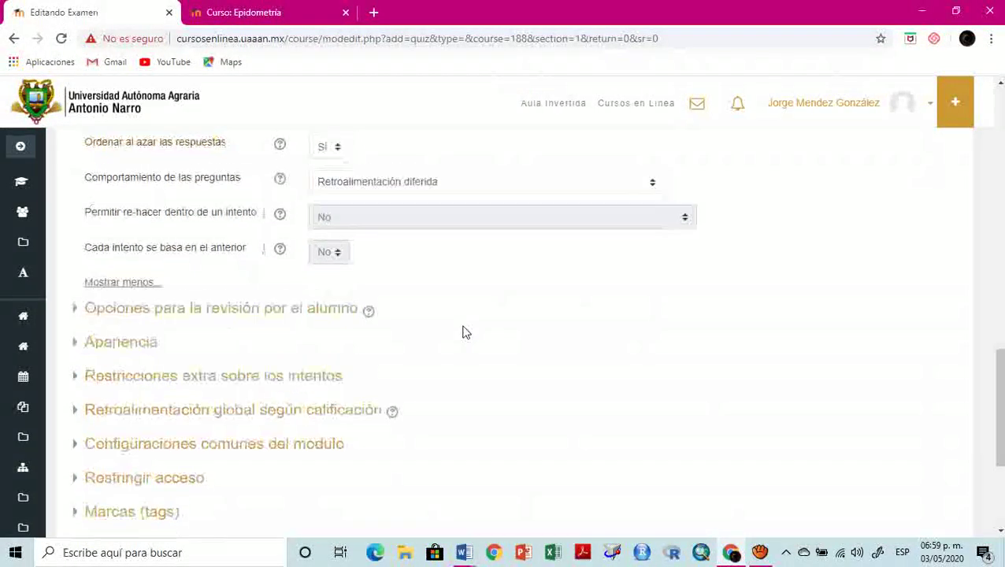
Expand Opciones para la revisión por el alumno and clear Retroalimentación específica, general, global and Respuesta correcta in the three post-attempt columns
{"action": "left_click", "coordinate": [316, 300]}
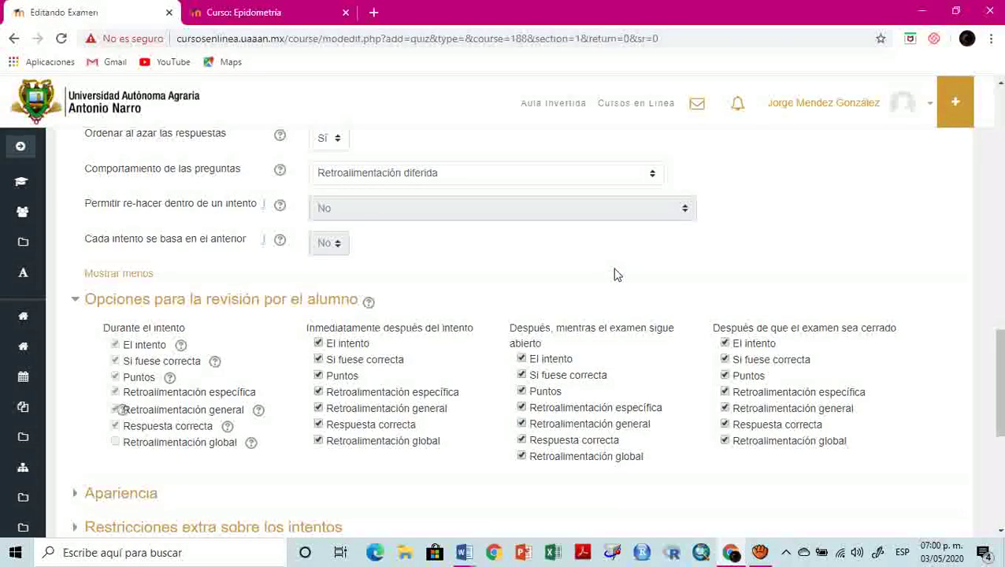
{"action": "left_click", "coordinate": [724, 344]}
{"action": "left_click", "coordinate": [725, 345]}
{"action": "left_click", "coordinate": [726, 441]}
{"action": "left_click", "coordinate": [725, 392]}
{"action": "left_click", "coordinate": [522, 441]}
{"action": "left_click", "coordinate": [522, 424]}
{"action": "left_click", "coordinate": [521, 407]}
{"action": "left_click", "coordinate": [319, 440]}
{"action": "left_click", "coordinate": [318, 423]}
{"action": "left_click", "coordinate": [319, 408]}
{"action": "left_click", "coordinate": [319, 393]}
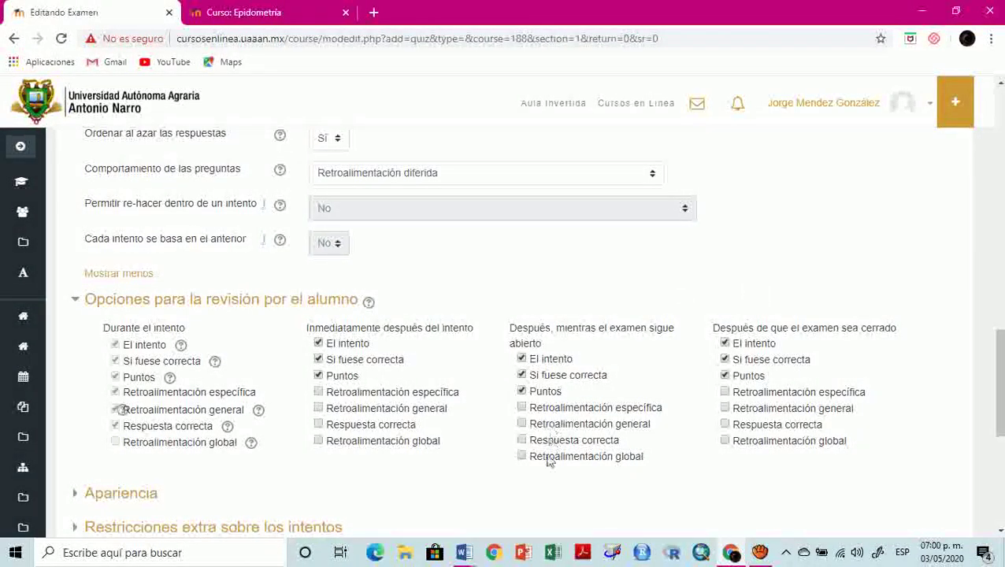
Switch to the Word notes and highlight the Intentos permitidos, Página nueva, Método de navegación and Ordenar al azar las respuestas lines
{"action": "left_click", "coordinate": [386, 490]}
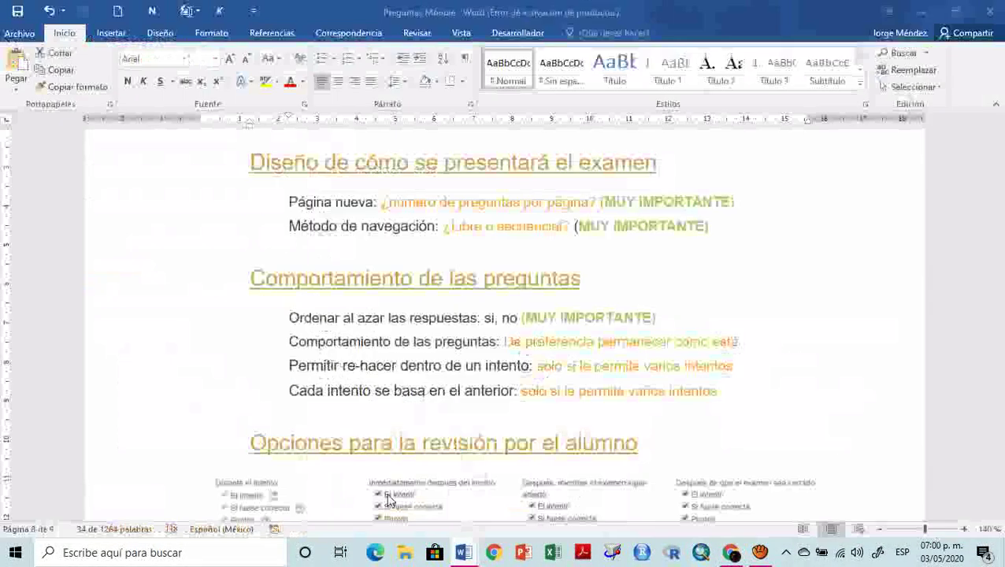
{"action": "scroll", "coordinate": [515, 341], "scroll_direction": "up", "scroll_amount": 3}
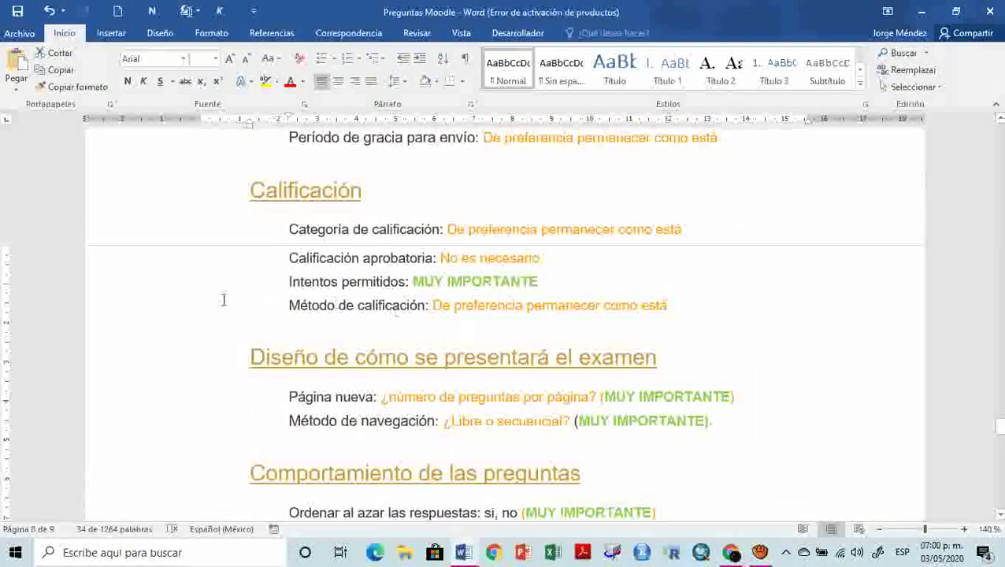
{"action": "left_click", "coordinate": [167, 279]}
{"action": "left_click_drag", "start_coordinate": [130, 397], "coordinate": [123, 425]}
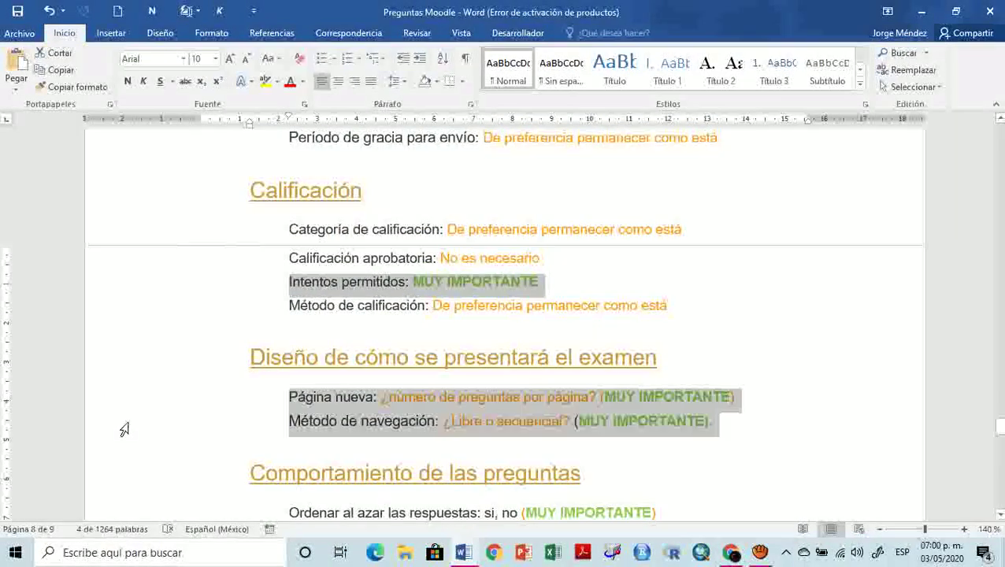
{"action": "scroll", "coordinate": [679, 312], "scroll_direction": "down", "scroll_amount": 1}
{"action": "left_click", "coordinate": [182, 415], "text": "ctrl"}
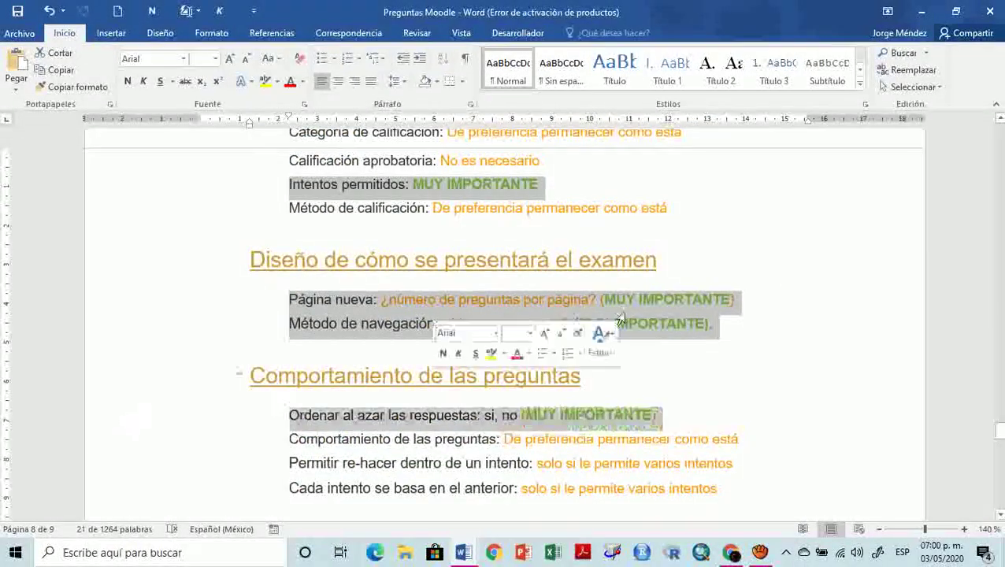
{"action": "scroll", "coordinate": [650, 310], "scroll_direction": "down", "scroll_amount": 3}
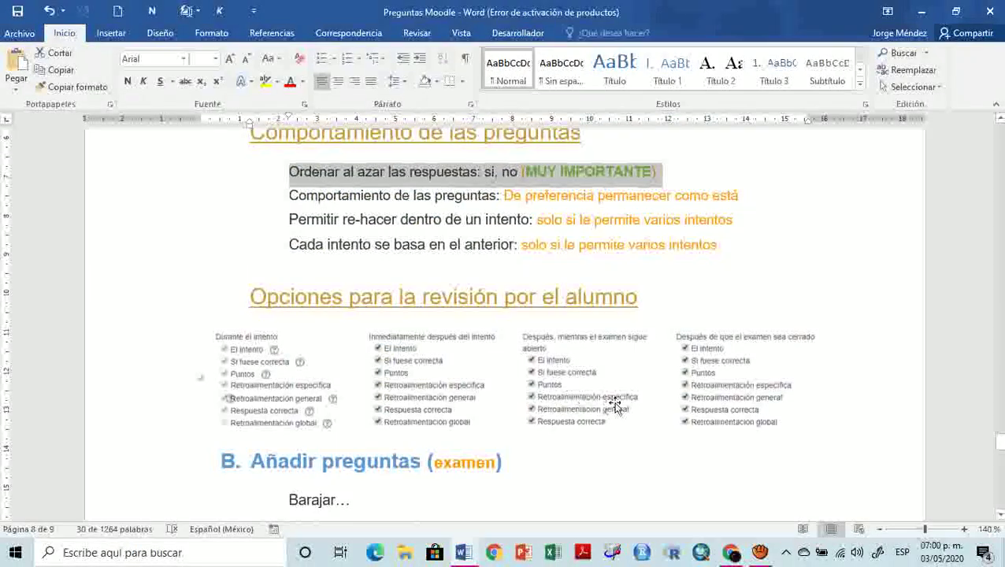
Return to the browser's exam form, look over its remaining sections, save the exam and go back to the course
{"action": "key", "text": "alt+Tab"}
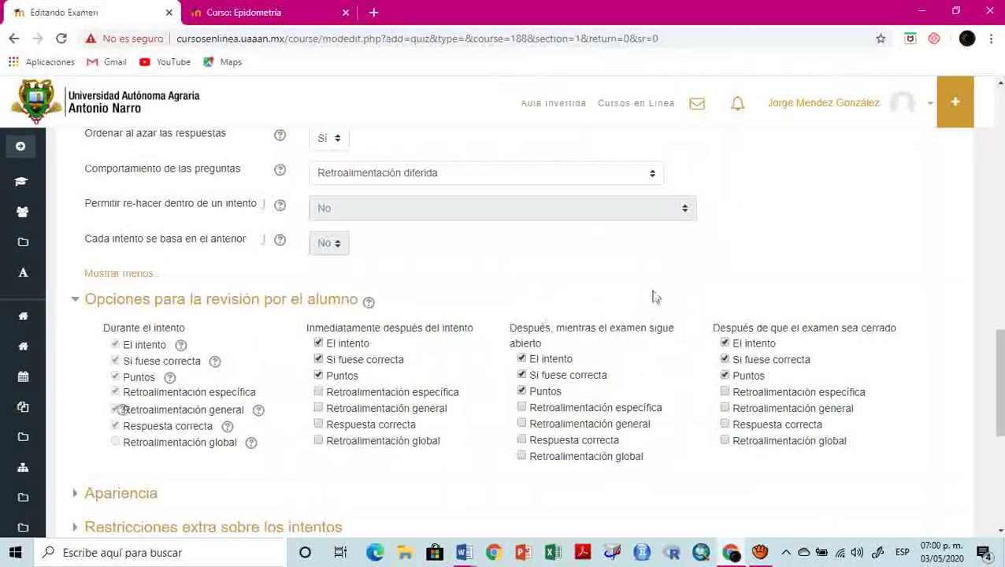
{"action": "scroll", "coordinate": [857, 229], "scroll_direction": "down", "scroll_amount": 2}
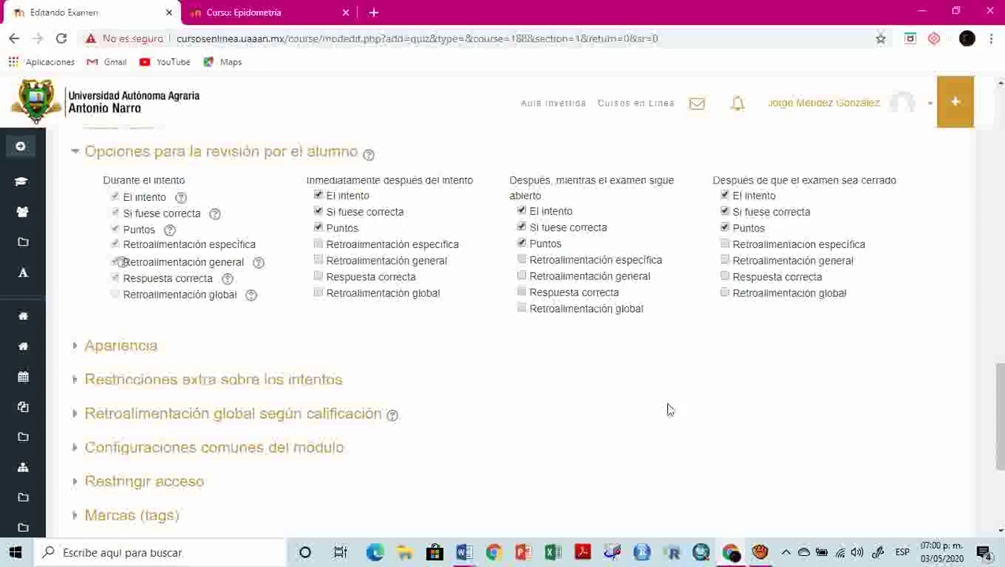
{"action": "scroll", "coordinate": [664, 398], "scroll_direction": "down", "scroll_amount": 1}
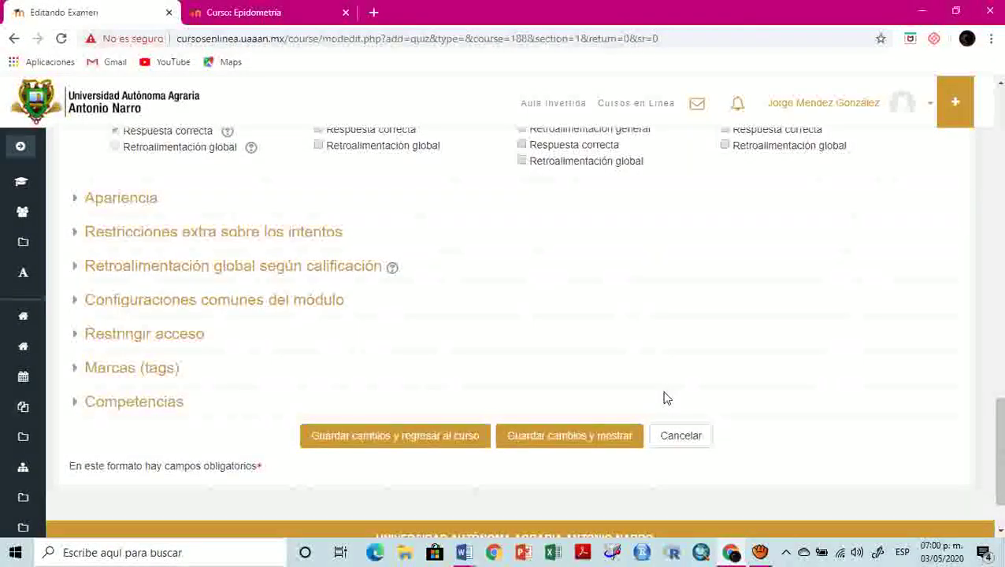
{"action": "scroll", "coordinate": [665, 398], "scroll_direction": "up", "scroll_amount": 1}
{"action": "scroll", "coordinate": [664, 399], "scroll_direction": "down", "scroll_amount": 2}
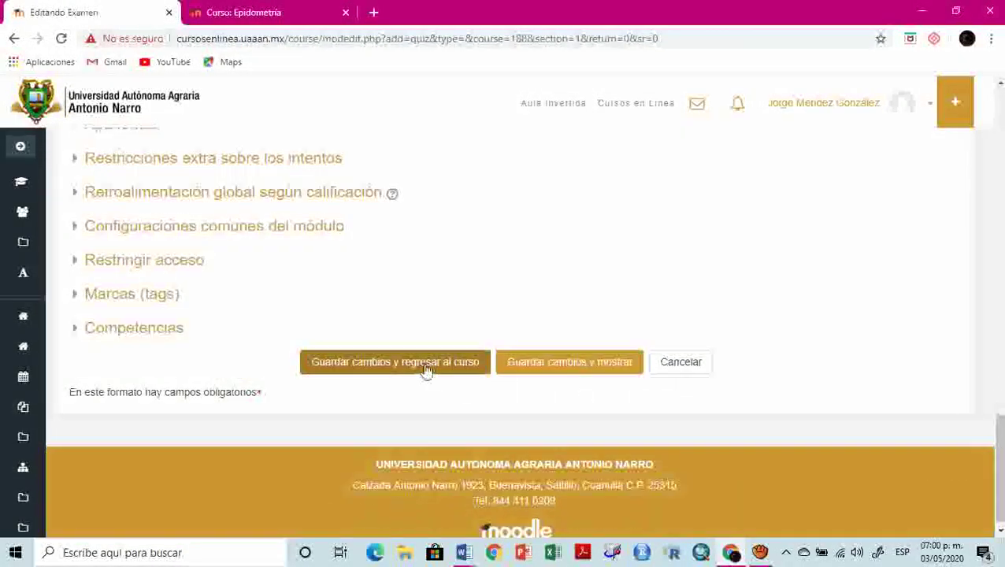
{"action": "left_click_drag", "start_coordinate": [994, 449], "coordinate": [969, 483]}
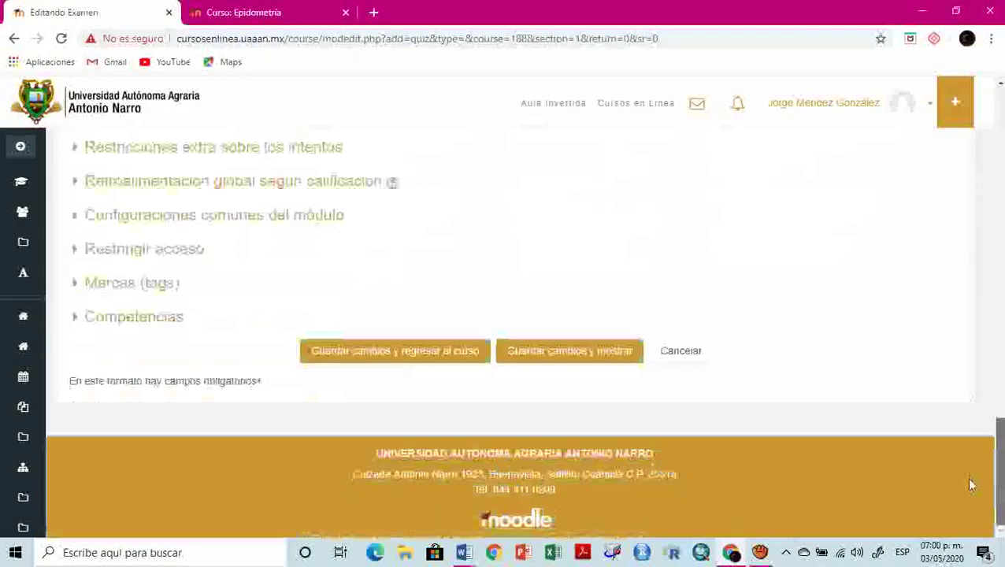
{"action": "left_click", "coordinate": [398, 356]}
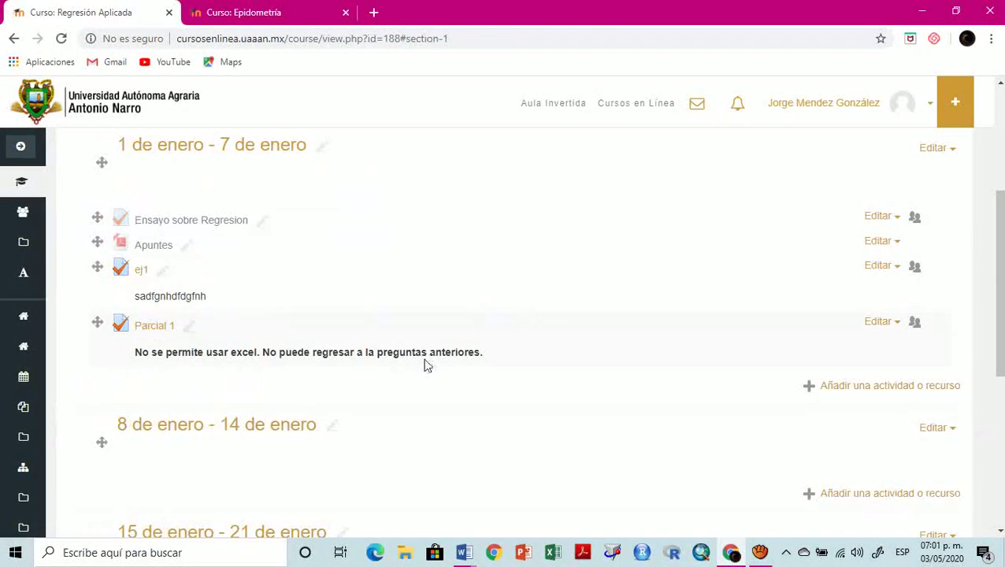
Review the Word notes from section A, Añadir la actividad, through section B, Añadir preguntas
{"action": "key", "text": "alt+Tab"}
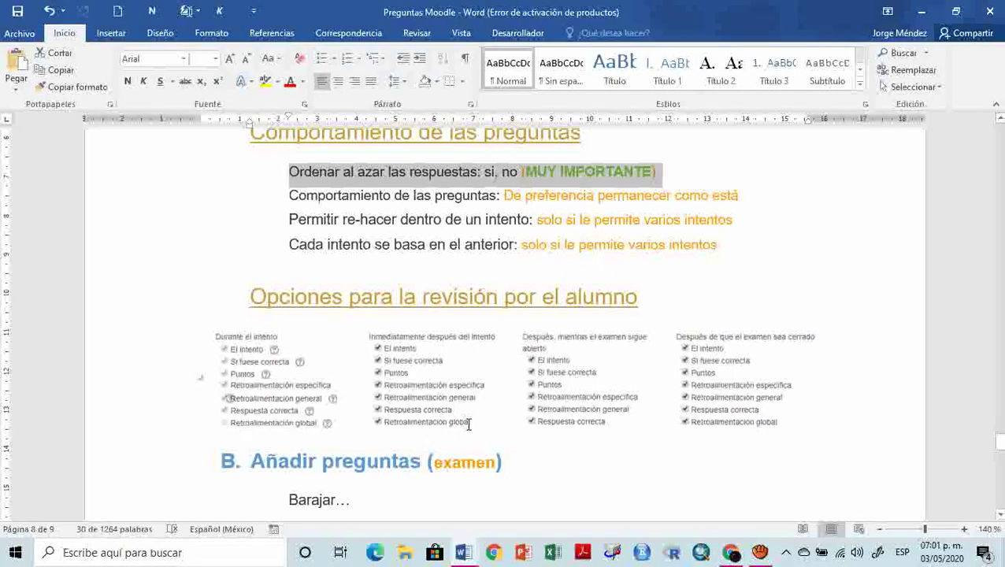
{"action": "scroll", "coordinate": [467, 426], "scroll_direction": "up", "scroll_amount": 15}
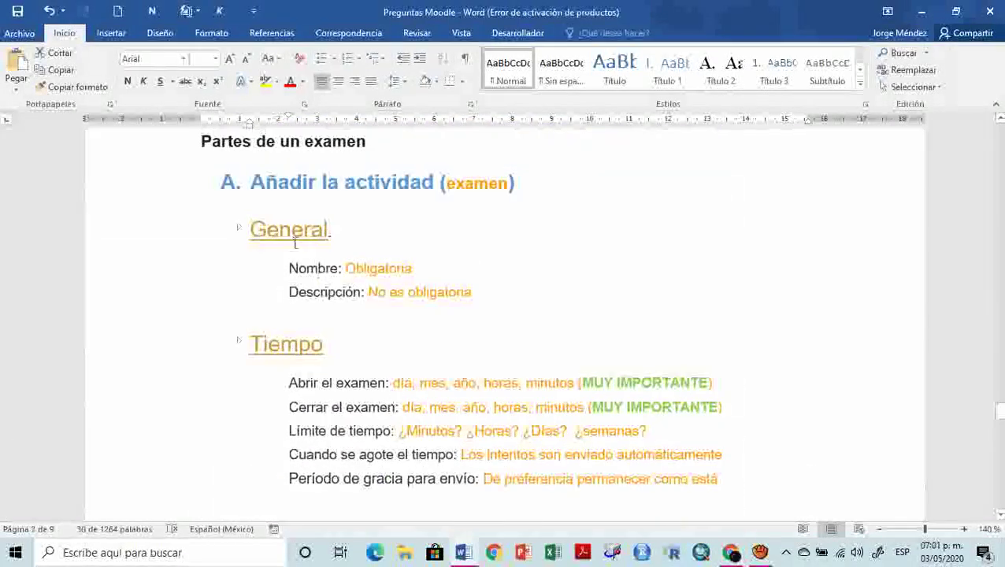
{"action": "left_click", "coordinate": [153, 192]}
{"action": "scroll", "coordinate": [539, 325], "scroll_direction": "down", "scroll_amount": 10}
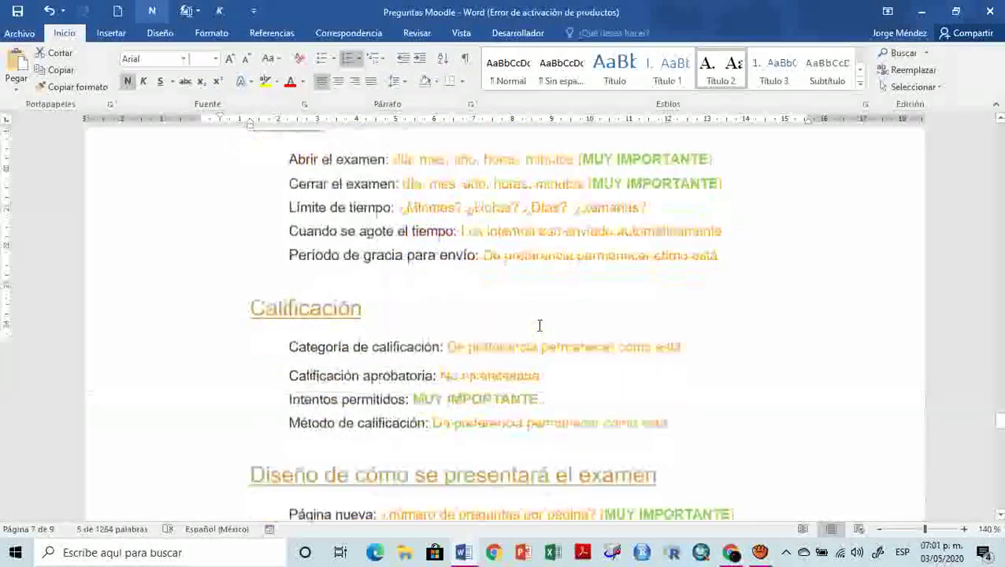
{"action": "scroll", "coordinate": [538, 325], "scroll_direction": "down", "scroll_amount": 8}
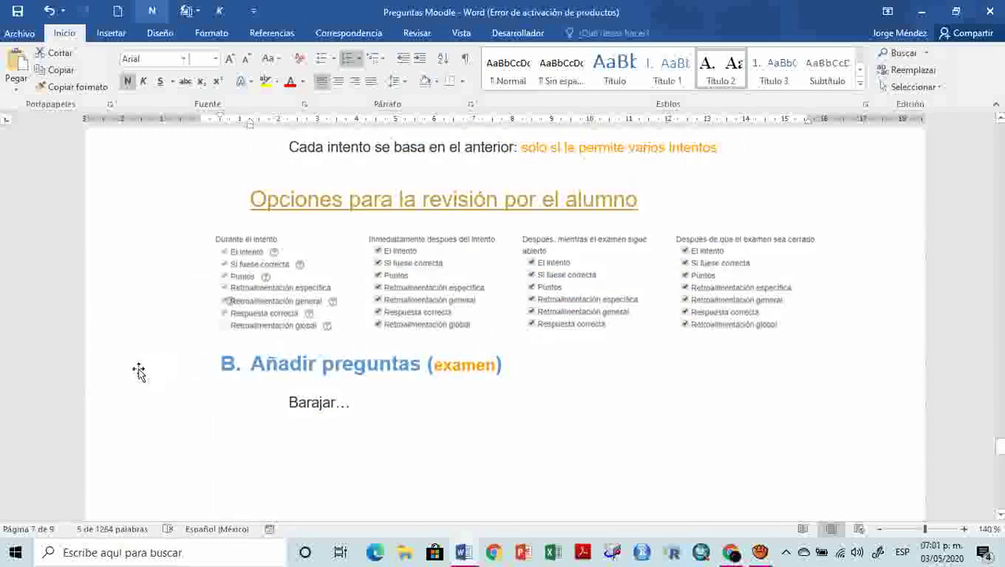
{"action": "left_click", "coordinate": [139, 370]}
Switch back to the browser's course page and examine the description shown under Parcial 1
{"action": "key", "text": "alt+Tab"}
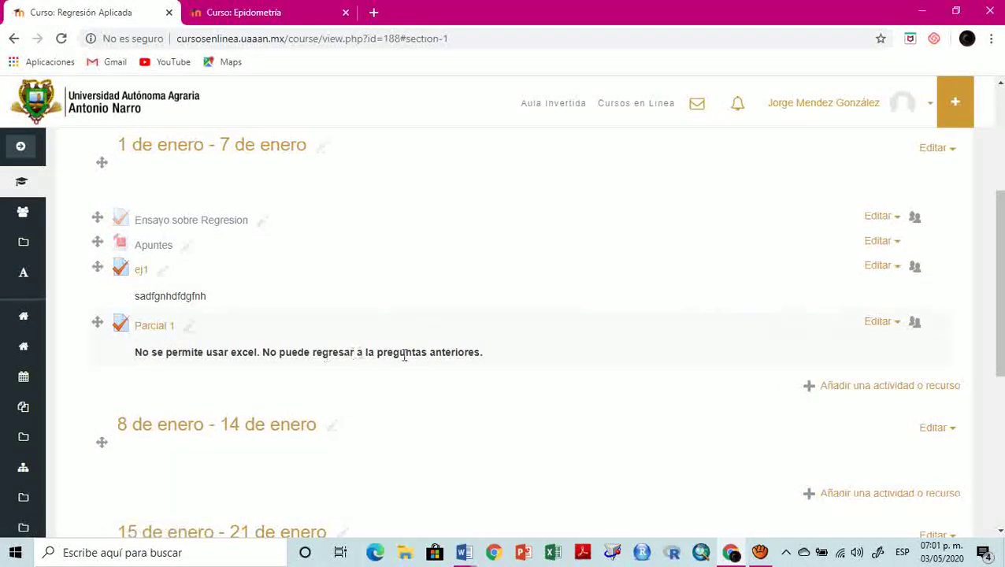
{"action": "left_click_drag", "start_coordinate": [479, 354], "coordinate": [131, 356]}
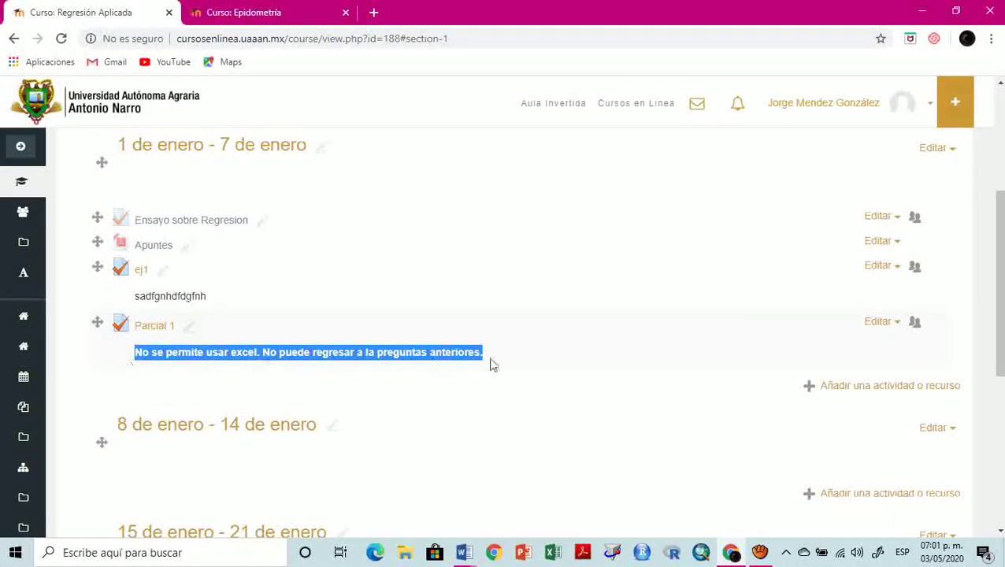
{"action": "left_click", "coordinate": [397, 364]}
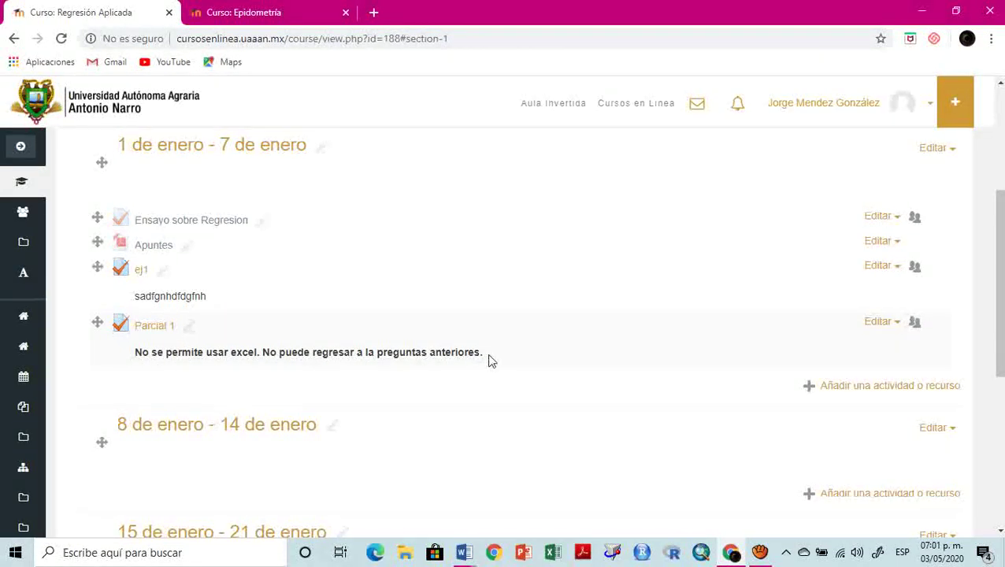
Open the Parcial 1 exam, review its summary page and return to the ISP500 course page
{"action": "left_click", "coordinate": [158, 333]}
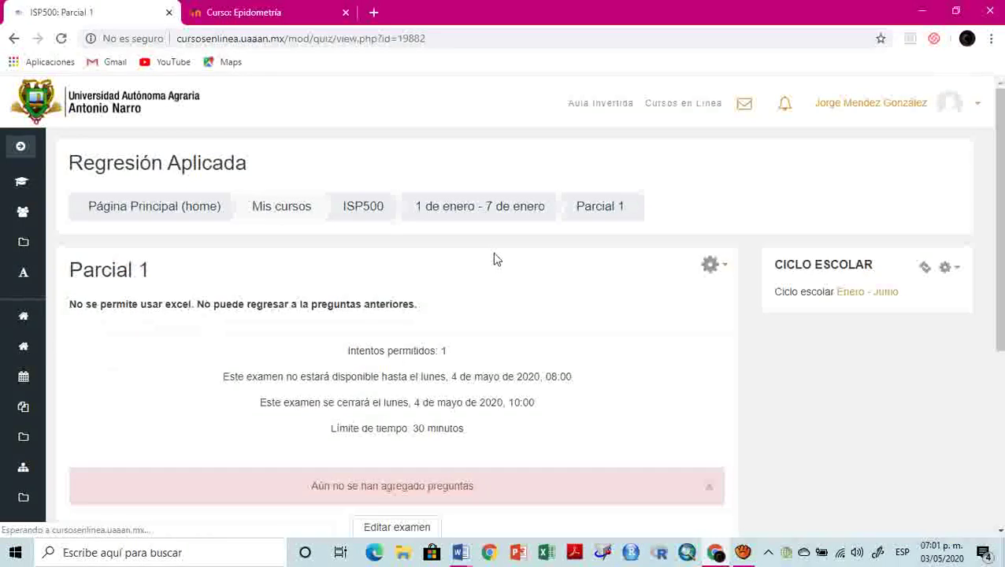
{"action": "scroll", "coordinate": [621, 323], "scroll_direction": "down", "scroll_amount": 1}
{"action": "scroll", "coordinate": [621, 323], "scroll_direction": "down", "scroll_amount": 1}
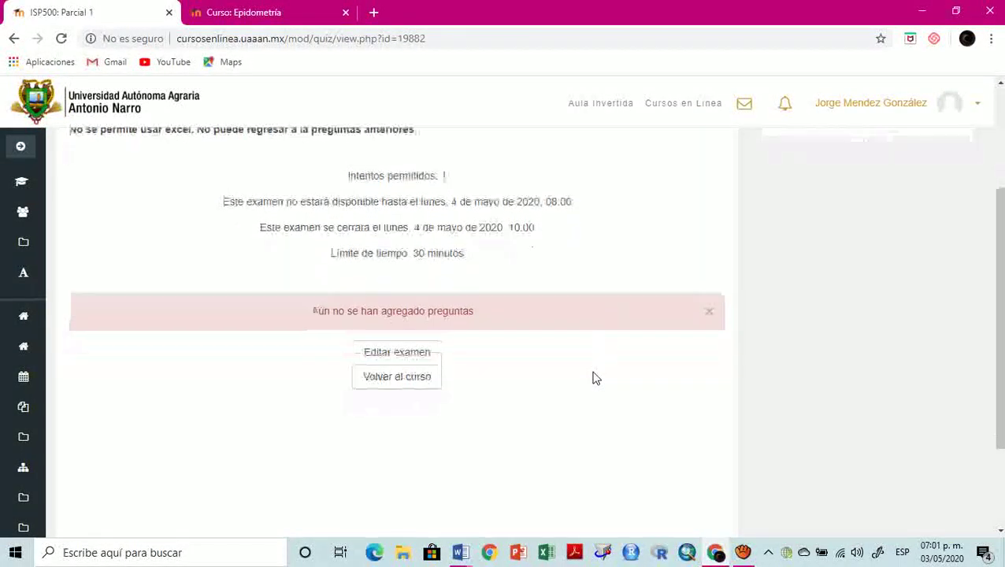
{"action": "scroll", "coordinate": [595, 376], "scroll_direction": "down", "scroll_amount": 2}
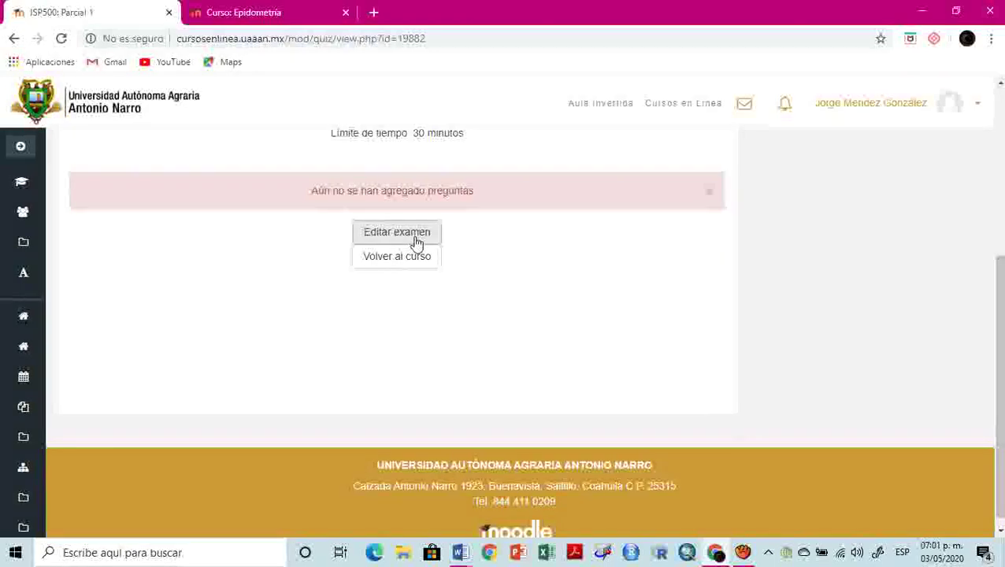
{"action": "scroll", "coordinate": [505, 288], "scroll_direction": "up", "scroll_amount": 4}
{"action": "left_click", "coordinate": [359, 207]}
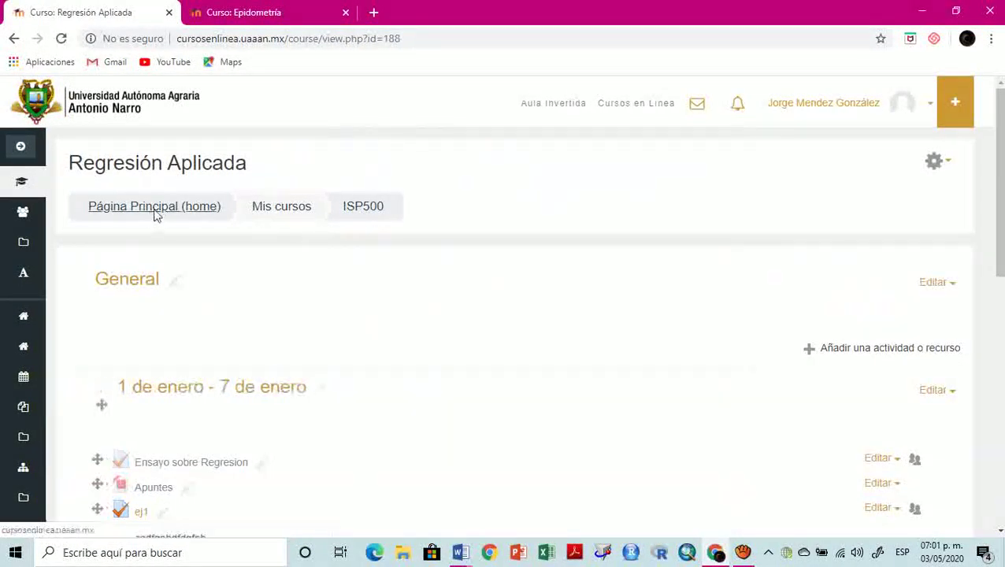
Reopen Parcial 1, view its question editing page and return to the ISP500 course page
{"action": "scroll", "coordinate": [404, 325], "scroll_direction": "down", "scroll_amount": 3}
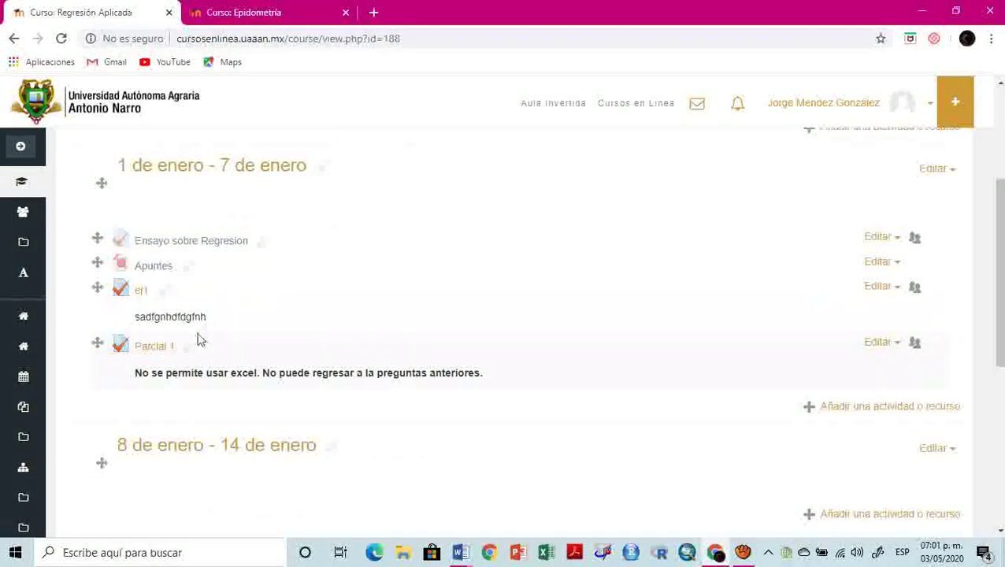
{"action": "left_click", "coordinate": [149, 351]}
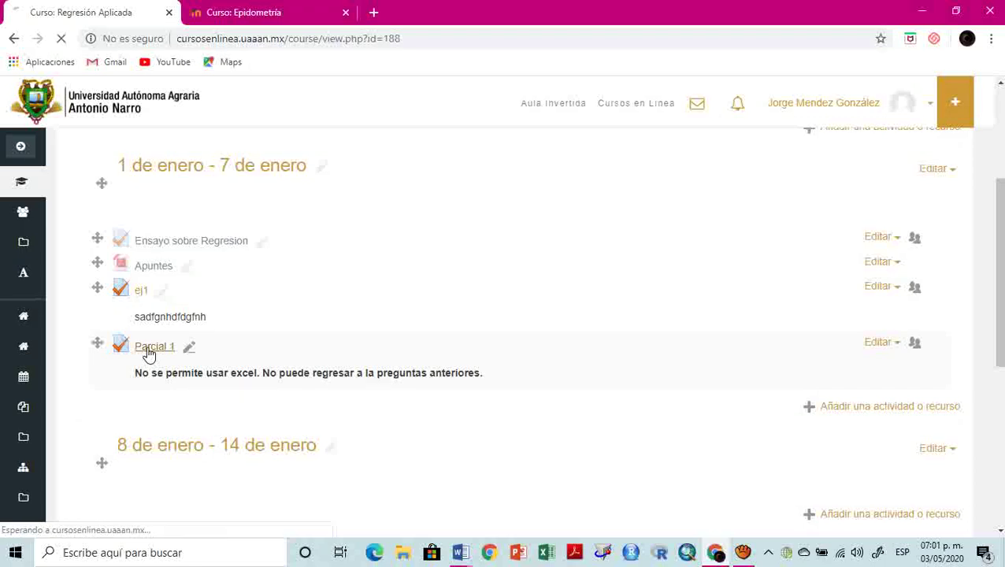
{"action": "scroll", "coordinate": [478, 338], "scroll_direction": "down", "scroll_amount": 3}
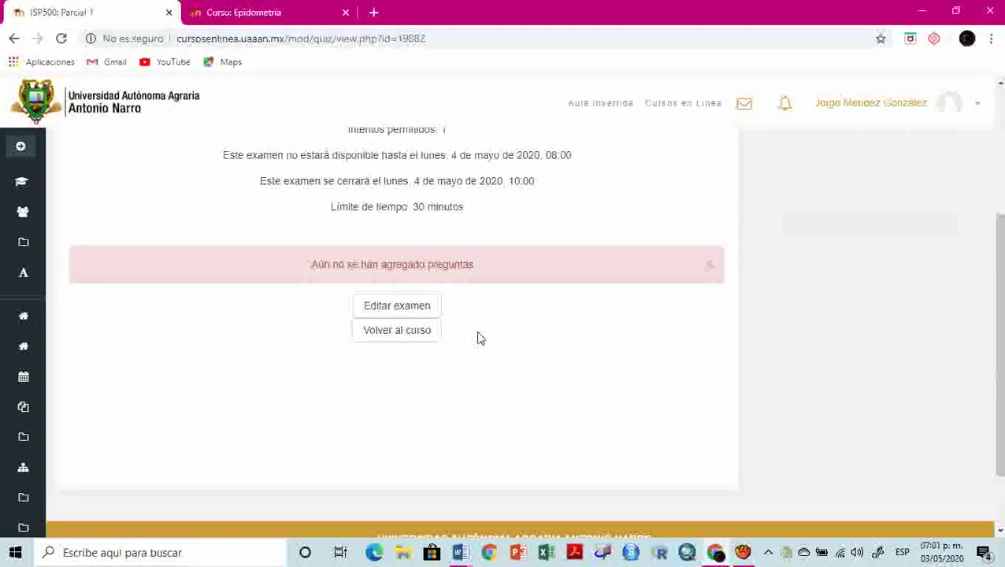
{"action": "left_click", "coordinate": [398, 307]}
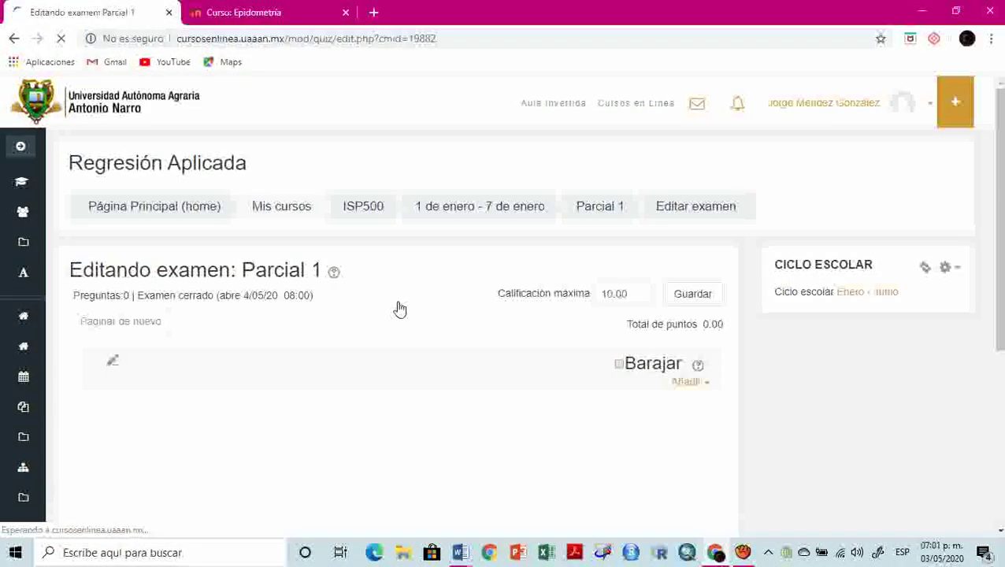
{"action": "scroll", "coordinate": [375, 321], "scroll_direction": "down", "scroll_amount": 3}
{"action": "scroll", "coordinate": [375, 321], "scroll_direction": "up", "scroll_amount": 4}
{"action": "left_click", "coordinate": [348, 213]}
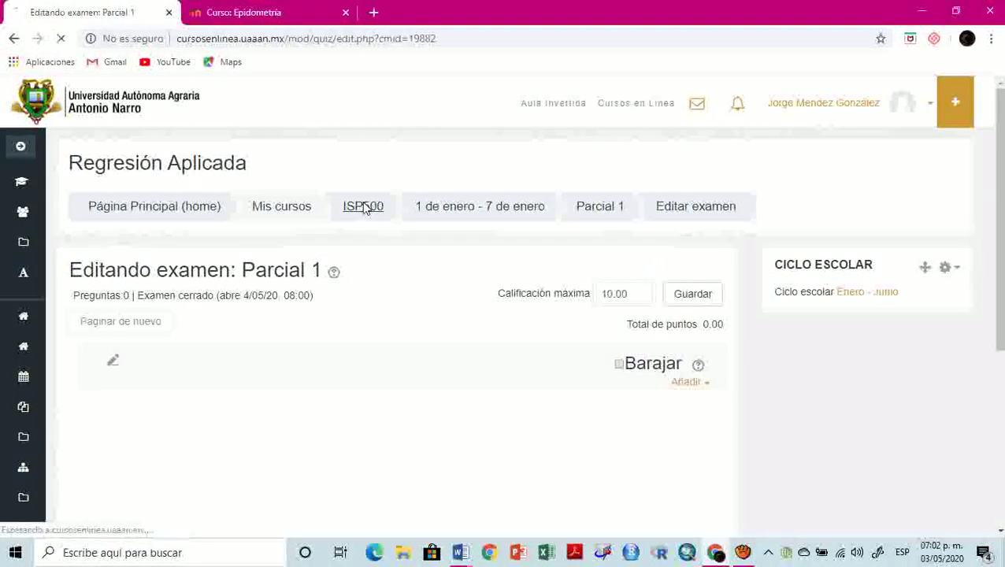
Open Parcial 1 from the course page and highlight its opening date line and its closing date line for review
{"action": "scroll", "coordinate": [462, 355], "scroll_direction": "down", "scroll_amount": 3}
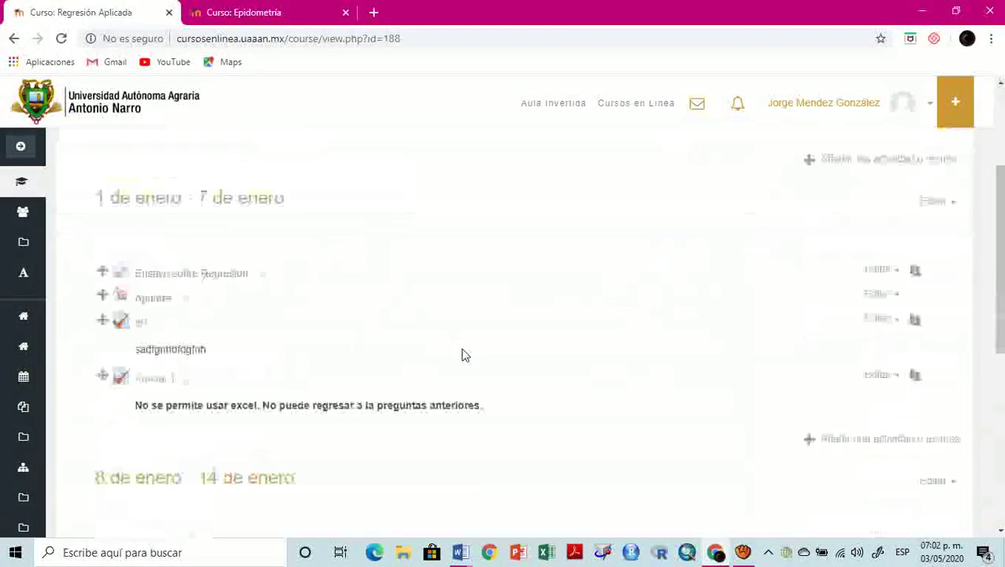
{"action": "left_click", "coordinate": [142, 348]}
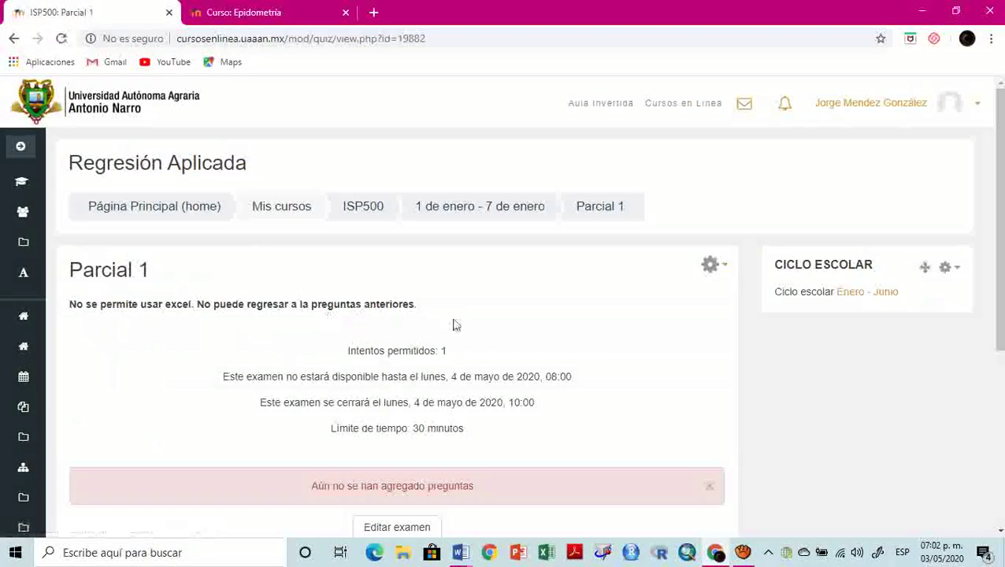
{"action": "scroll", "coordinate": [531, 360], "scroll_direction": "down", "scroll_amount": 2}
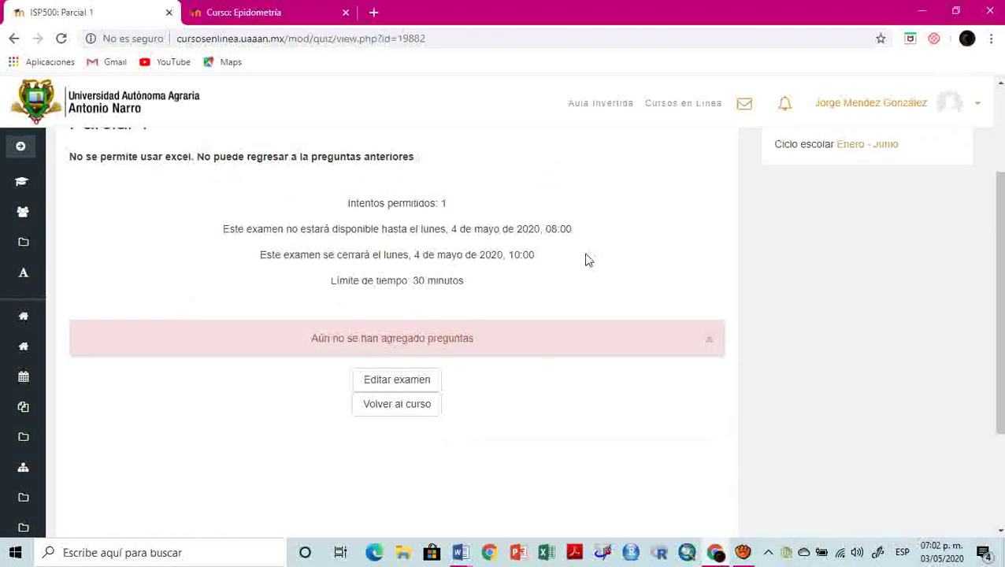
{"action": "left_click_drag", "start_coordinate": [223, 236], "coordinate": [571, 233]}
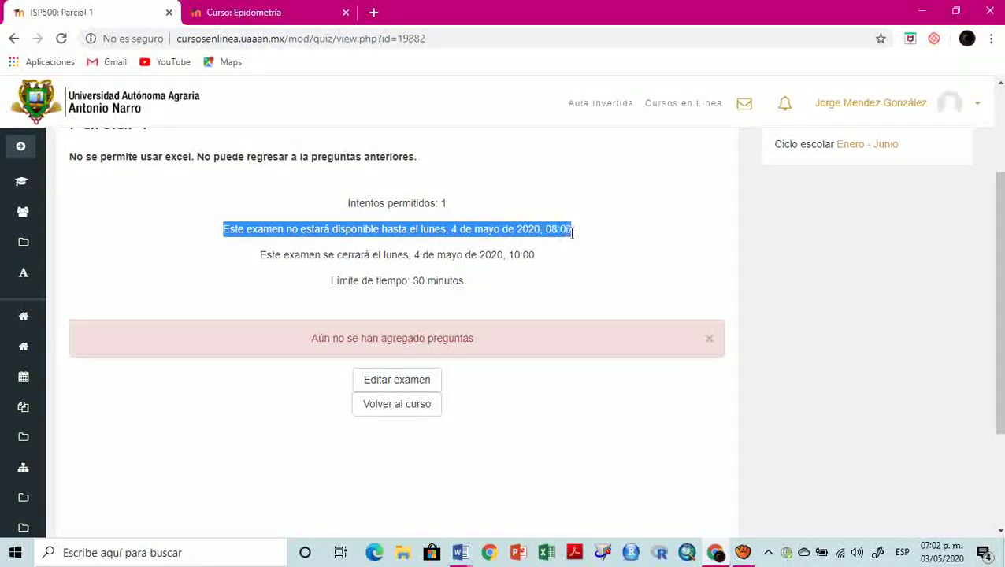
{"action": "left_click", "coordinate": [577, 231]}
{"action": "left_click_drag", "start_coordinate": [224, 229], "coordinate": [575, 229]}
{"action": "left_click", "coordinate": [566, 246]}
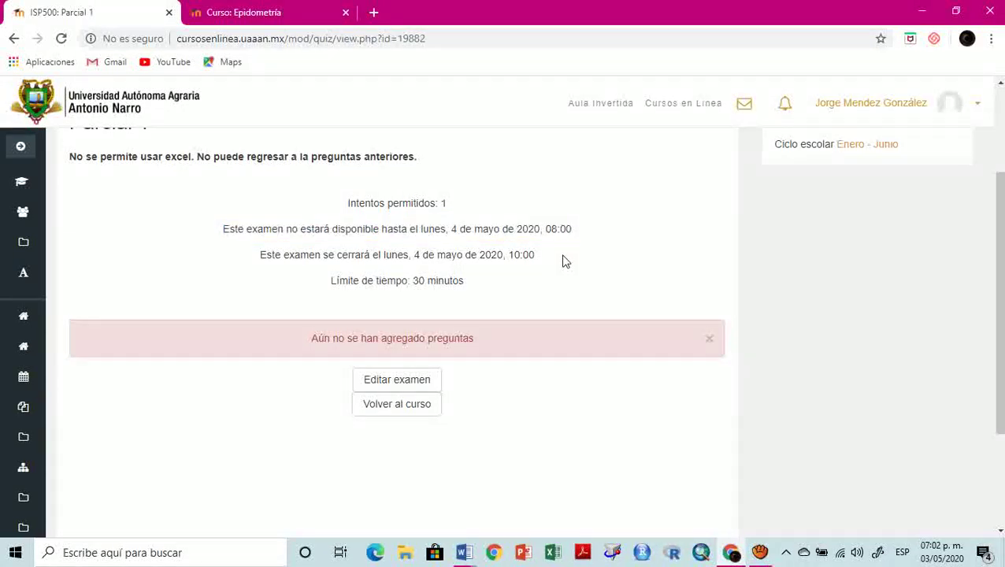
{"action": "left_click_drag", "start_coordinate": [223, 230], "coordinate": [573, 231]}
{"action": "left_click", "coordinate": [555, 252]}
{"action": "left_click_drag", "start_coordinate": [261, 257], "coordinate": [540, 257]}
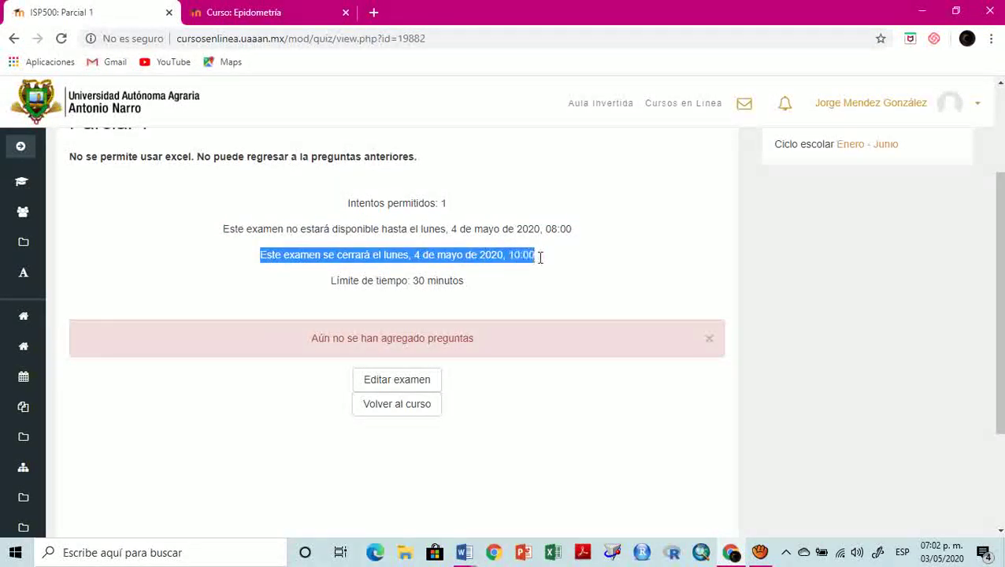
Highlight the closing date line and the opening date line again on the exam summary page for review
{"action": "left_click", "coordinate": [549, 256]}
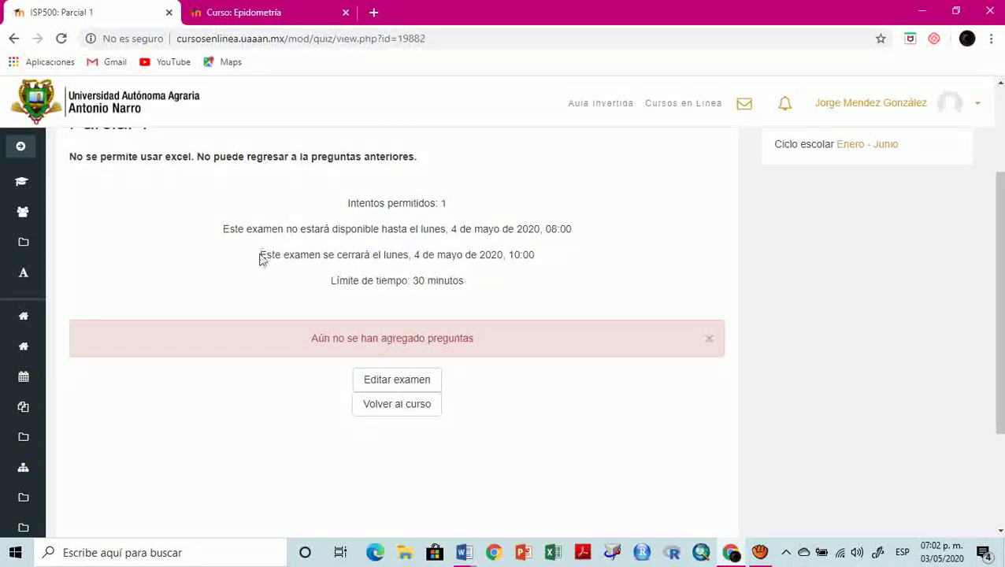
{"action": "left_click_drag", "start_coordinate": [263, 260], "coordinate": [341, 261]}
{"action": "left_click_drag", "start_coordinate": [458, 251], "coordinate": [521, 255]}
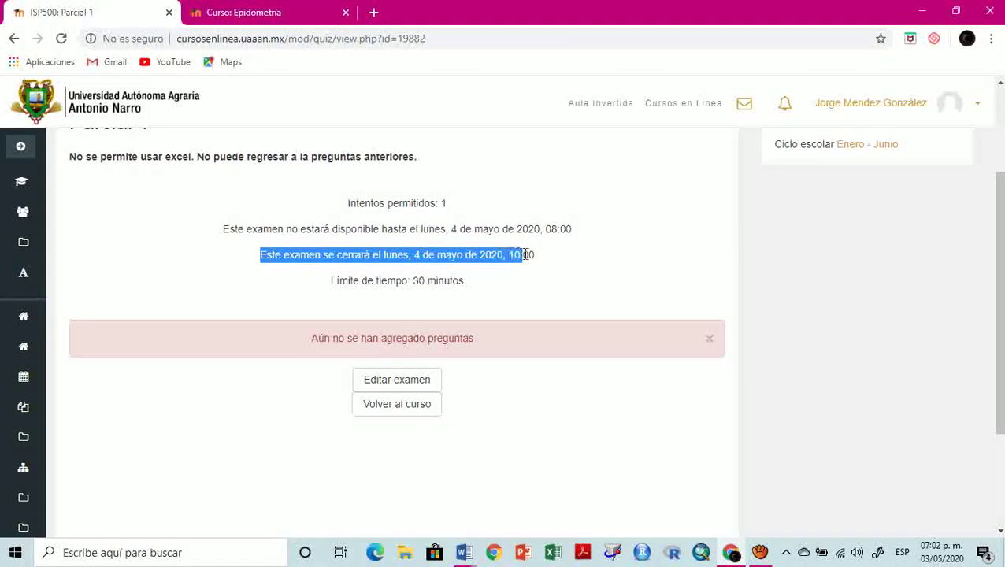
{"action": "left_click", "coordinate": [542, 262]}
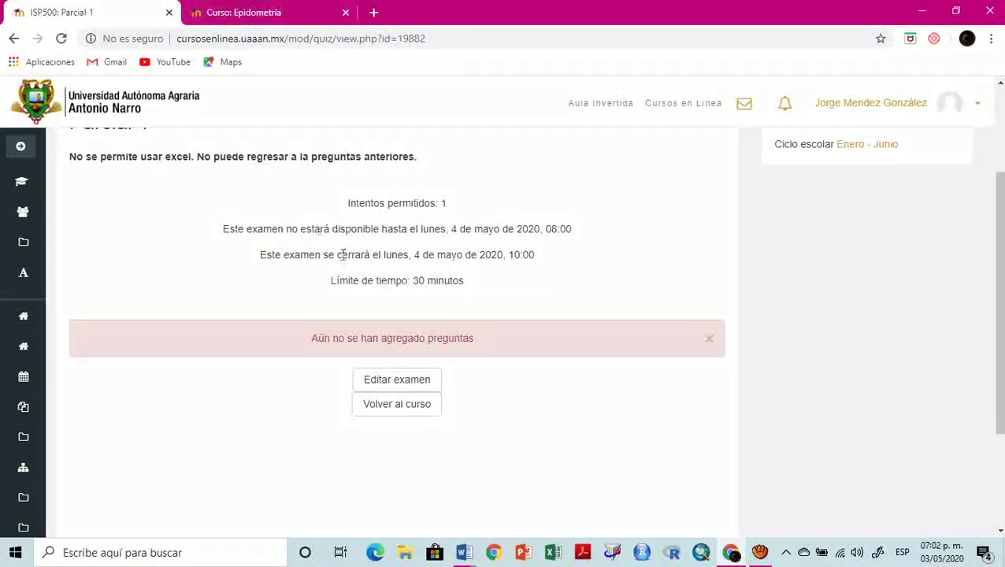
{"action": "left_click_drag", "start_coordinate": [449, 234], "coordinate": [483, 234]}
{"action": "left_click", "coordinate": [519, 269]}
{"action": "left_click_drag", "start_coordinate": [224, 227], "coordinate": [554, 250]}
{"action": "left_click", "coordinate": [557, 300]}
Open the question editing page of Parcial 1 and start adding questions from the question bank
{"action": "left_click", "coordinate": [416, 382]}
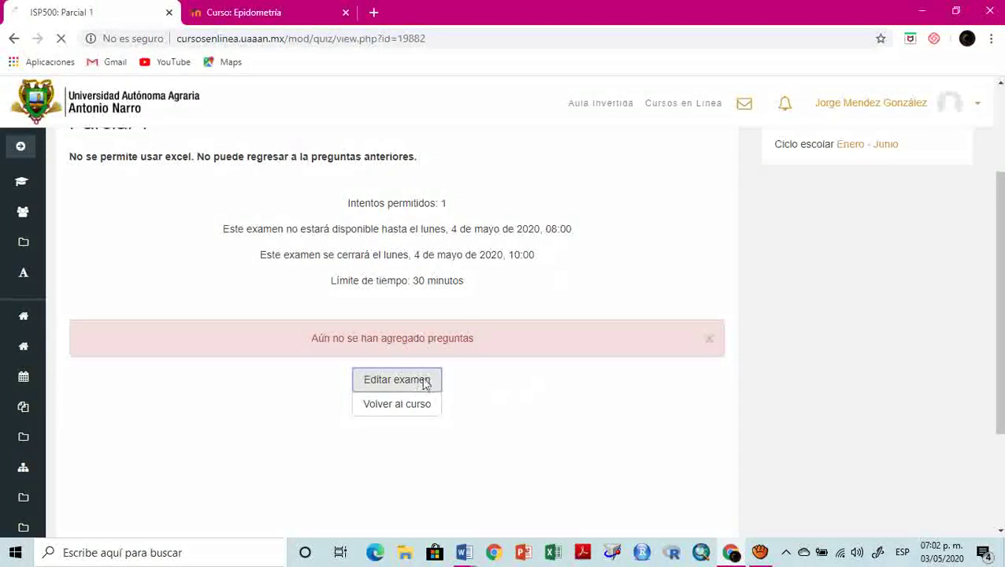
{"action": "scroll", "coordinate": [516, 354], "scroll_direction": "down", "scroll_amount": 2}
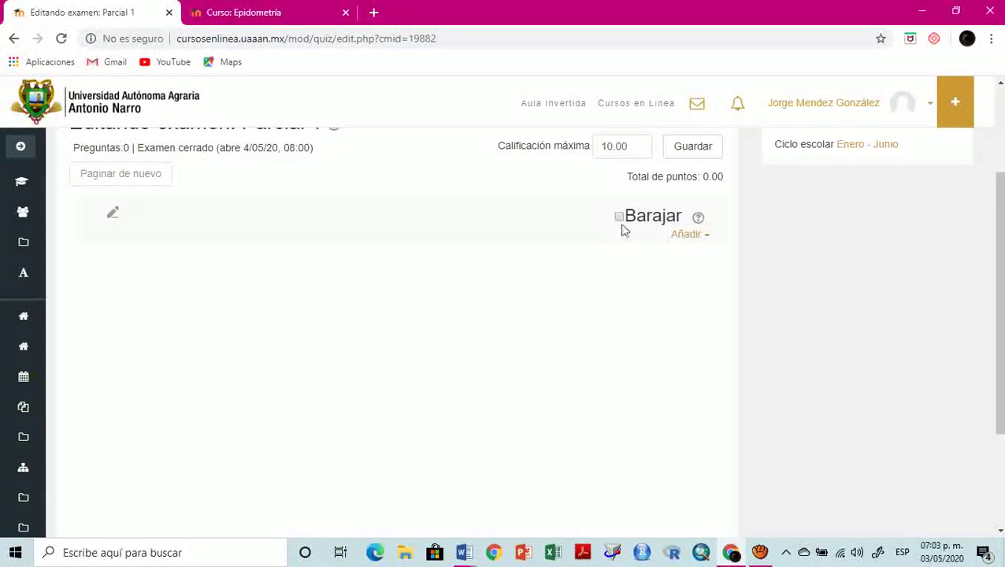
{"action": "left_click", "coordinate": [703, 241]}
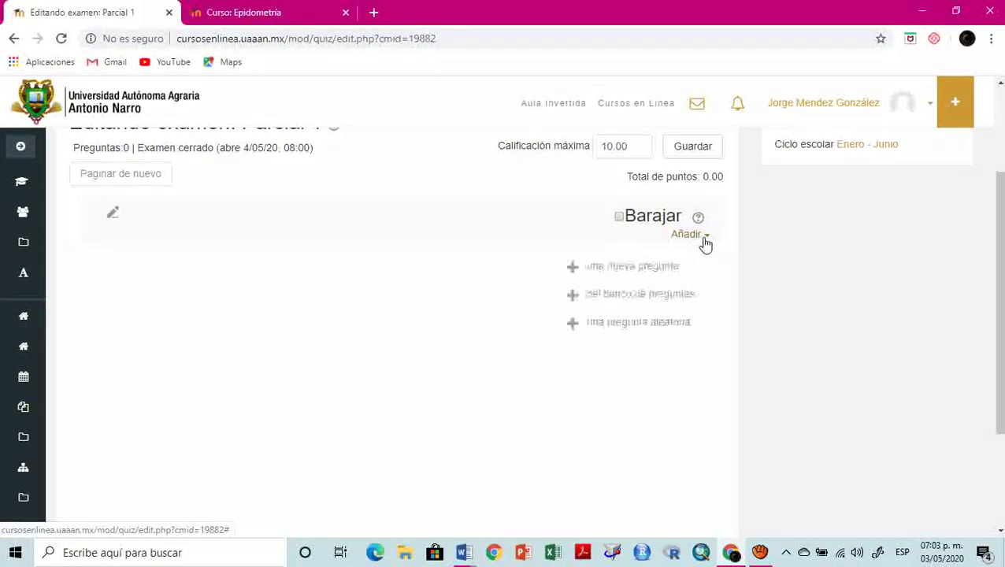
{"action": "left_click", "coordinate": [592, 298]}
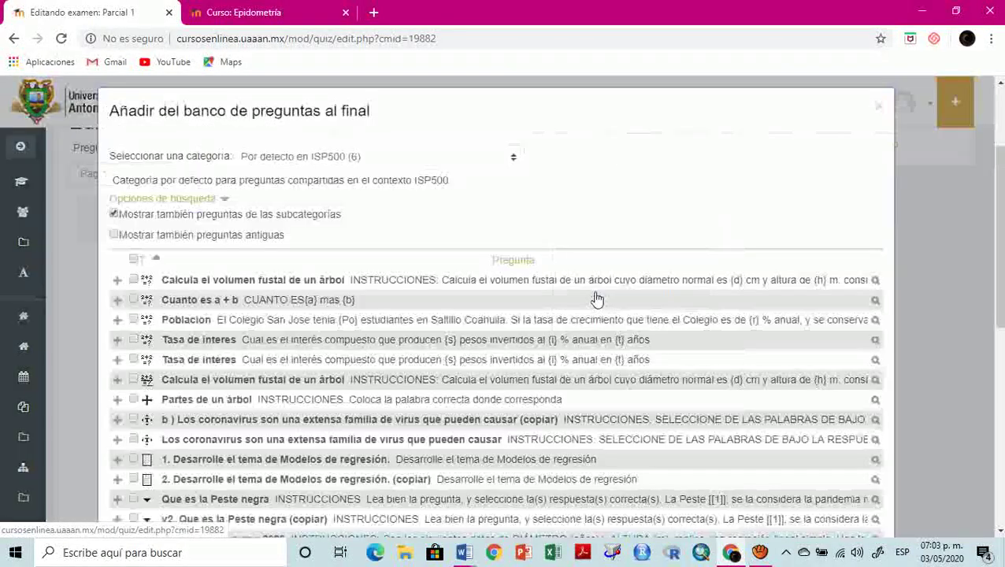
Browse the question bank categories 2.2 Correlación de Spearman, 2.1 Concepto, Por defecto en SFOR0002, SFOR415: CURSO DE EPIDOMETRIA and Por defecto en Parcial 1
{"action": "left_click", "coordinate": [443, 158]}
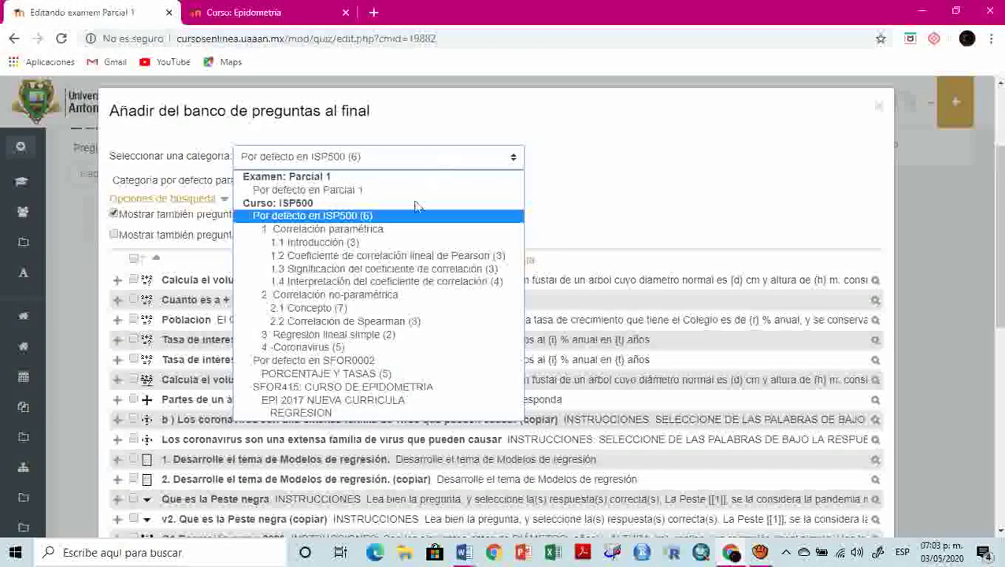
{"action": "left_click", "coordinate": [404, 323]}
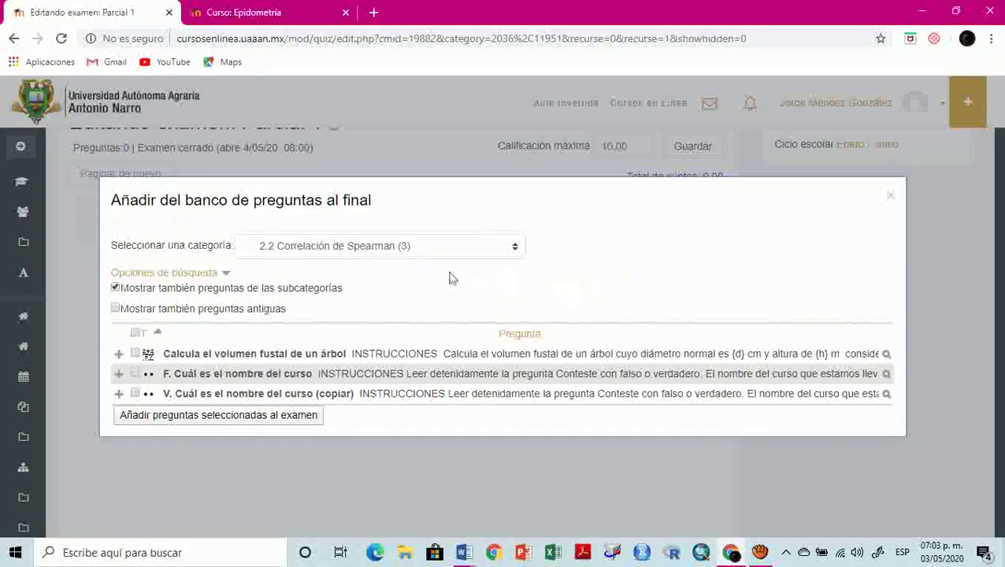
{"action": "left_click", "coordinate": [443, 248]}
{"action": "left_click", "coordinate": [364, 397]}
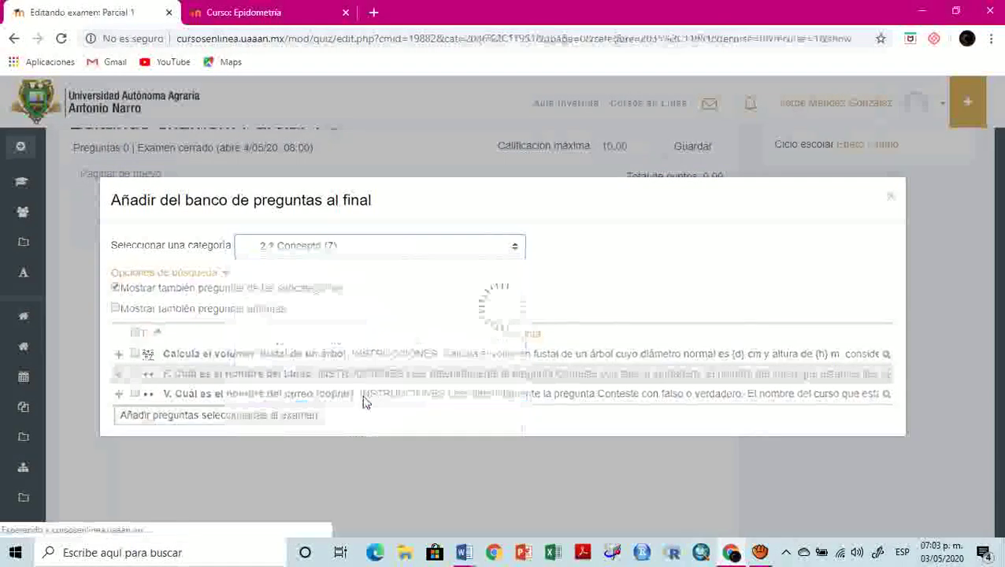
{"action": "left_click", "coordinate": [416, 213]}
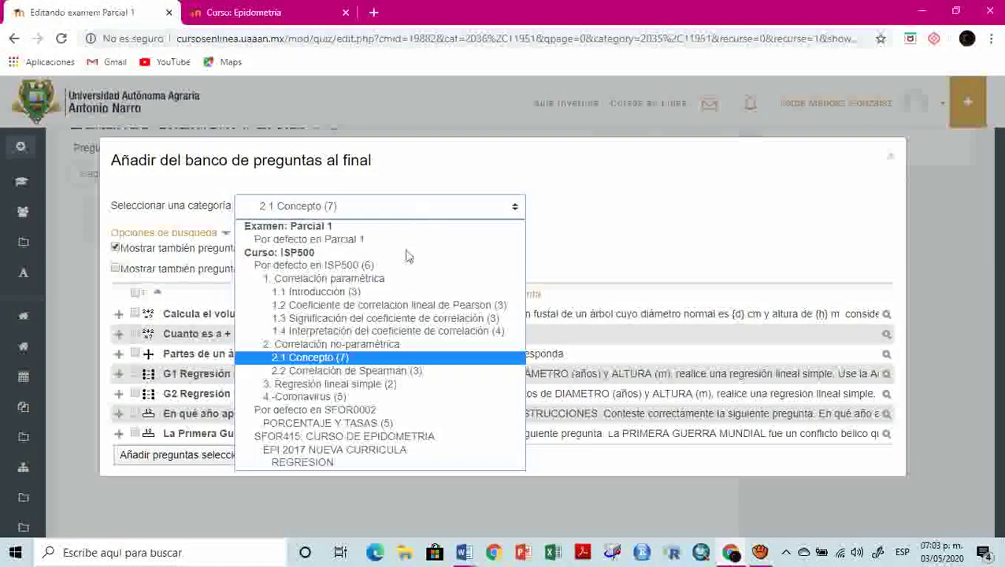
{"action": "left_click", "coordinate": [397, 411]}
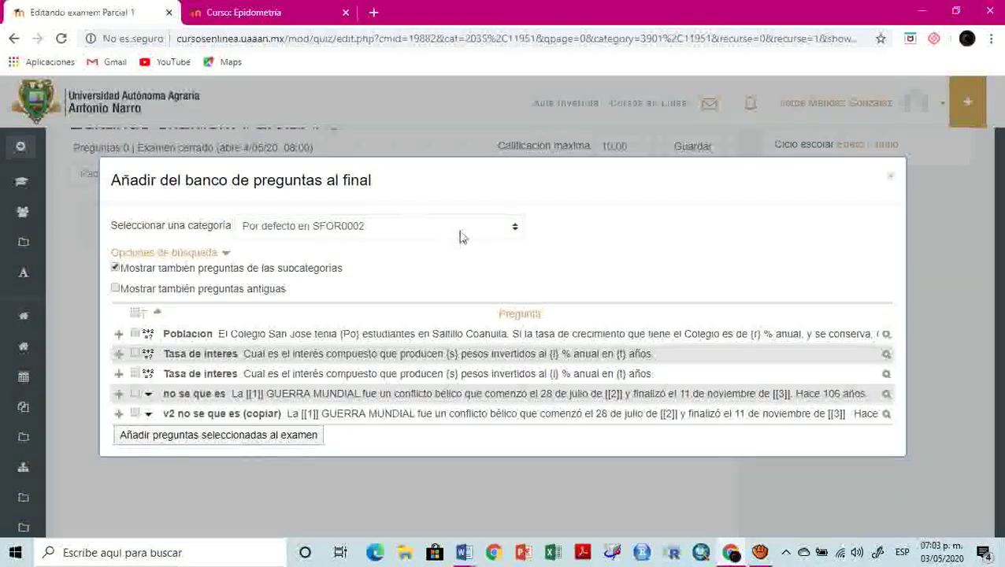
{"action": "left_click", "coordinate": [464, 231]}
{"action": "left_click", "coordinate": [406, 457]}
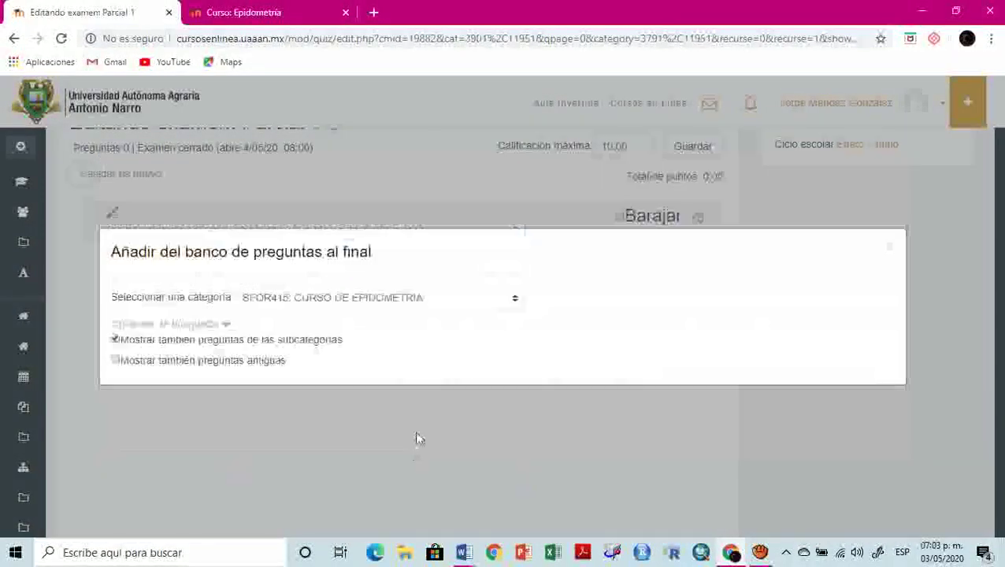
{"action": "left_click", "coordinate": [450, 299]}
{"action": "left_click", "coordinate": [450, 299]}
{"action": "left_click", "coordinate": [450, 298]}
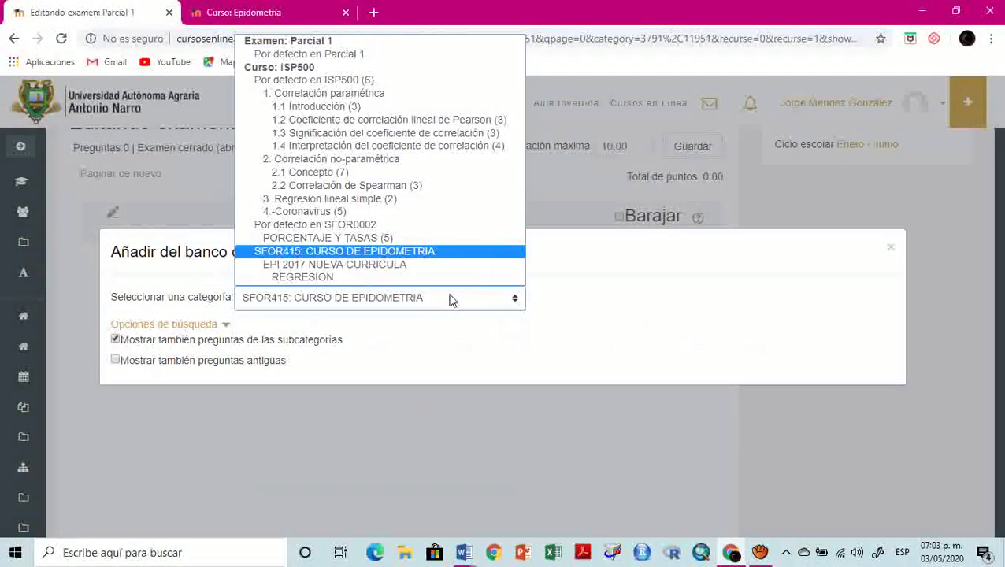
{"action": "left_click", "coordinate": [350, 56]}
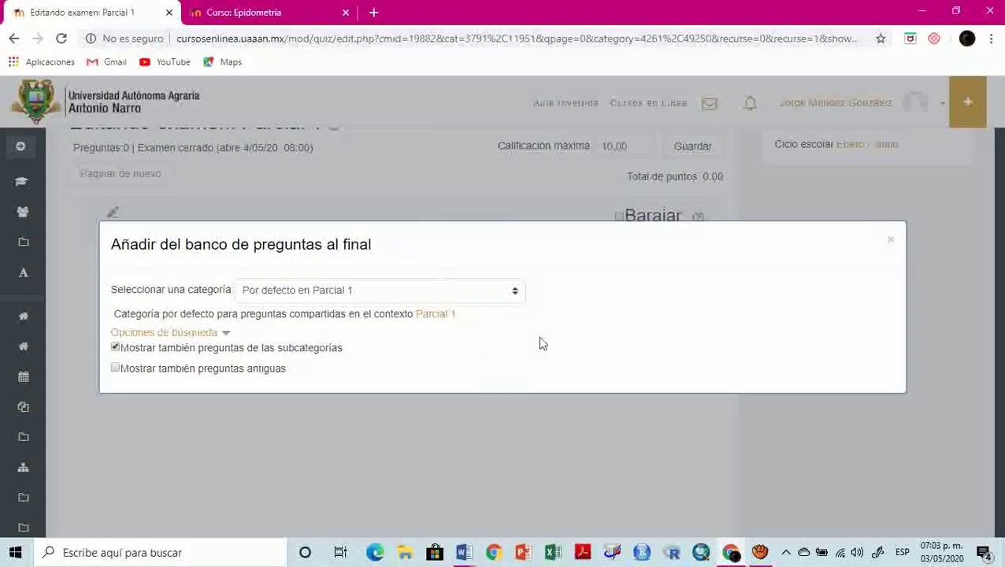
Set the question bank category to Por defecto en ISP500 and look through its list of questions
{"action": "left_click", "coordinate": [454, 297]}
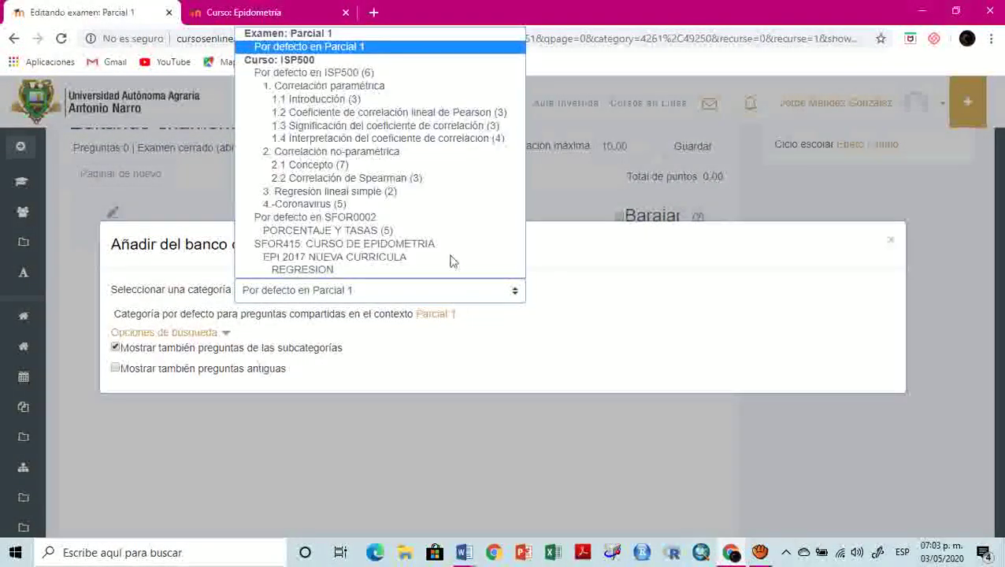
{"action": "left_click", "coordinate": [398, 73]}
{"action": "scroll", "coordinate": [571, 353], "scroll_direction": "down", "scroll_amount": 5}
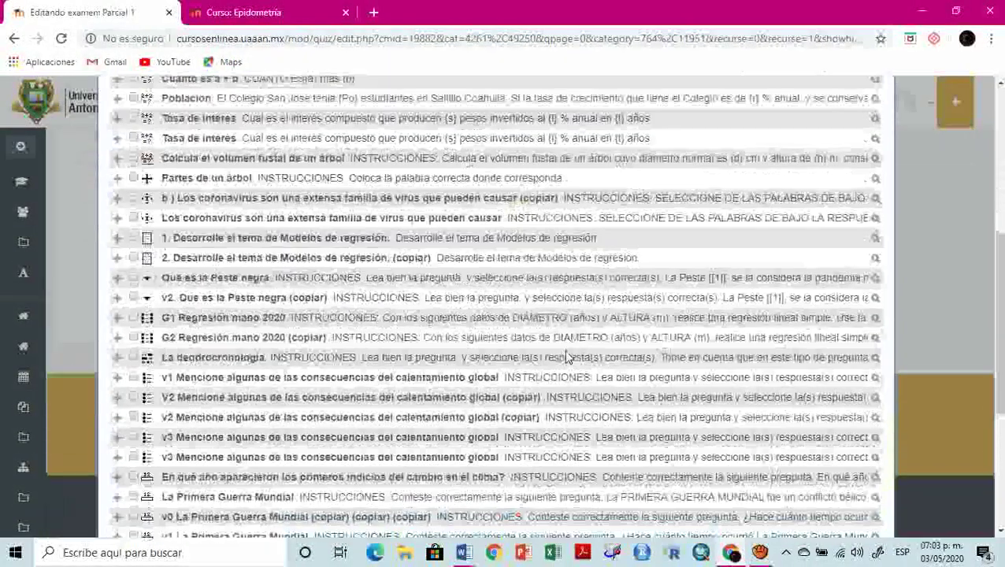
{"action": "scroll", "coordinate": [567, 357], "scroll_direction": "up", "scroll_amount": 3}
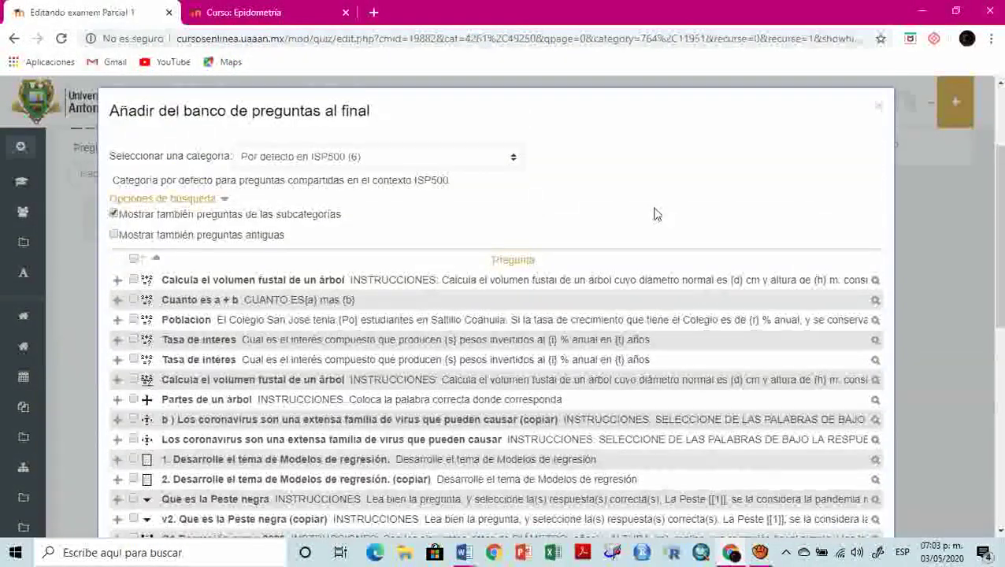
{"action": "scroll", "coordinate": [637, 211], "scroll_direction": "down", "scroll_amount": 1}
Add both Calcula el volumen fustal questions, Partes de un árbol, b) Los coronavirus, 1. Desarrolle el tema, Peste negra and G1 Regresión to the exam
{"action": "left_click", "coordinate": [133, 207]}
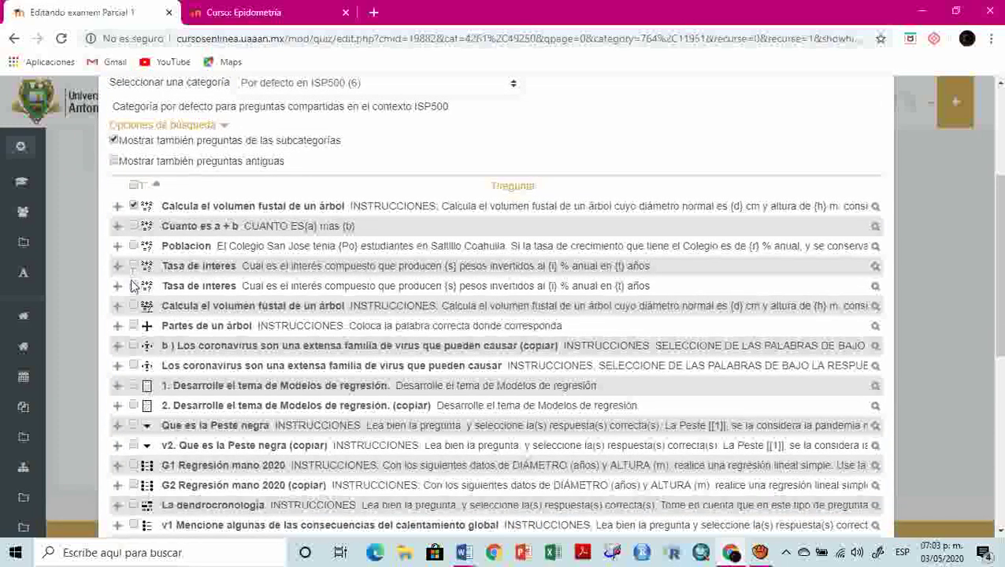
{"action": "left_click", "coordinate": [133, 307]}
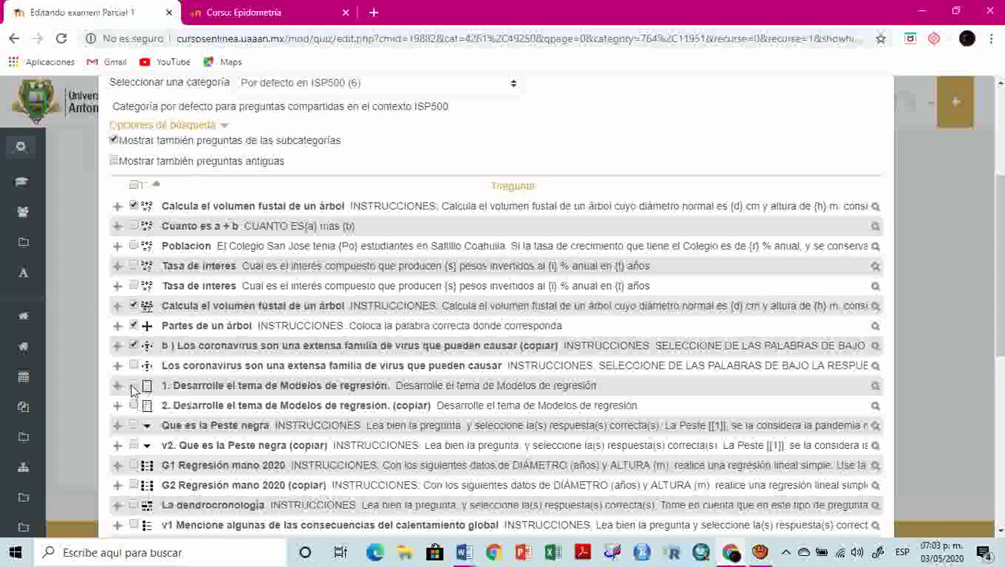
{"action": "left_click", "coordinate": [133, 466]}
{"action": "scroll", "coordinate": [533, 138], "scroll_direction": "down", "scroll_amount": 5}
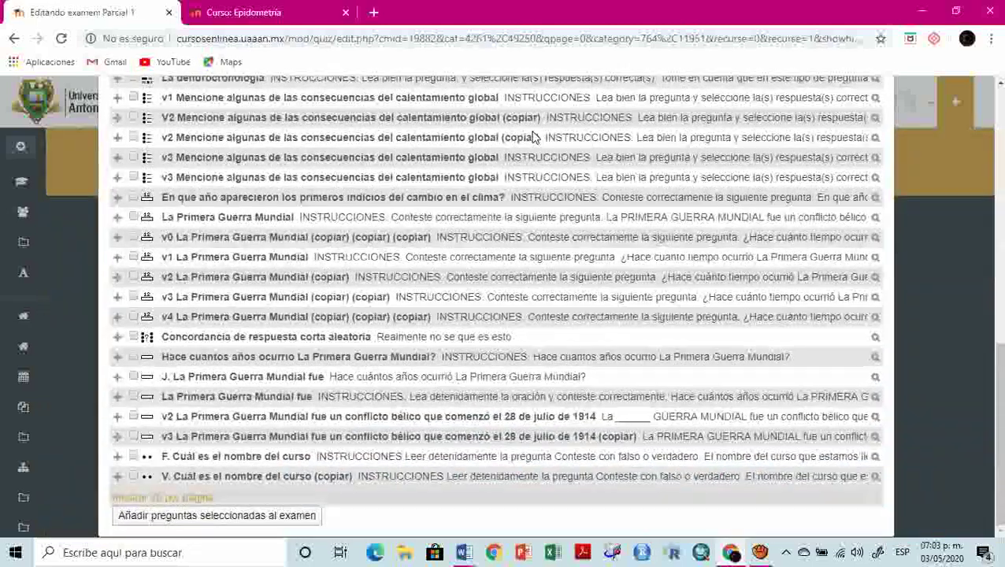
{"action": "left_click", "coordinate": [220, 523]}
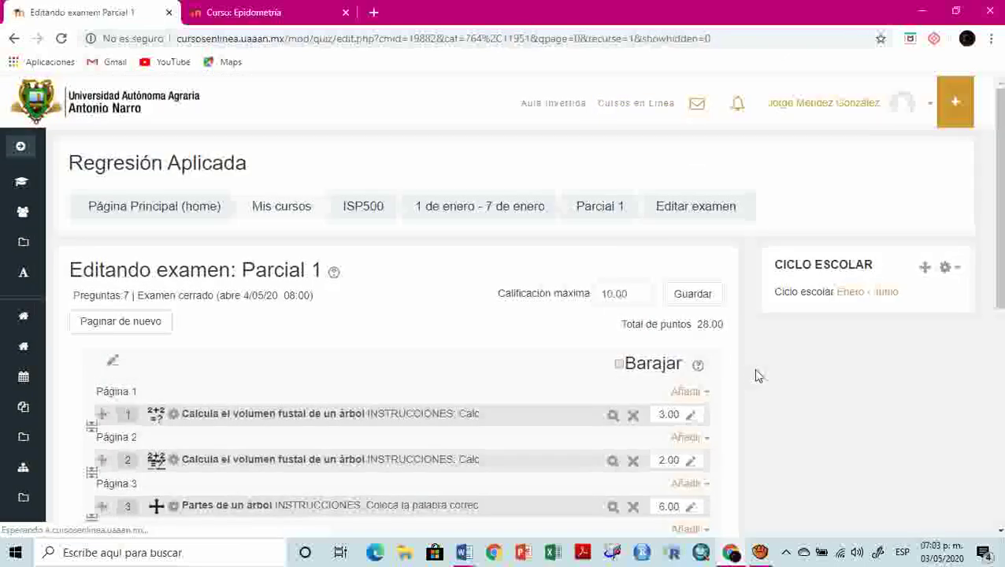
Examine the exam's question list and preview the two Calcula el volumen fustal de un árbol questions, closing each preview
{"action": "scroll", "coordinate": [756, 376], "scroll_direction": "down", "scroll_amount": 3}
{"action": "scroll", "coordinate": [756, 375], "scroll_direction": "up", "scroll_amount": 1}
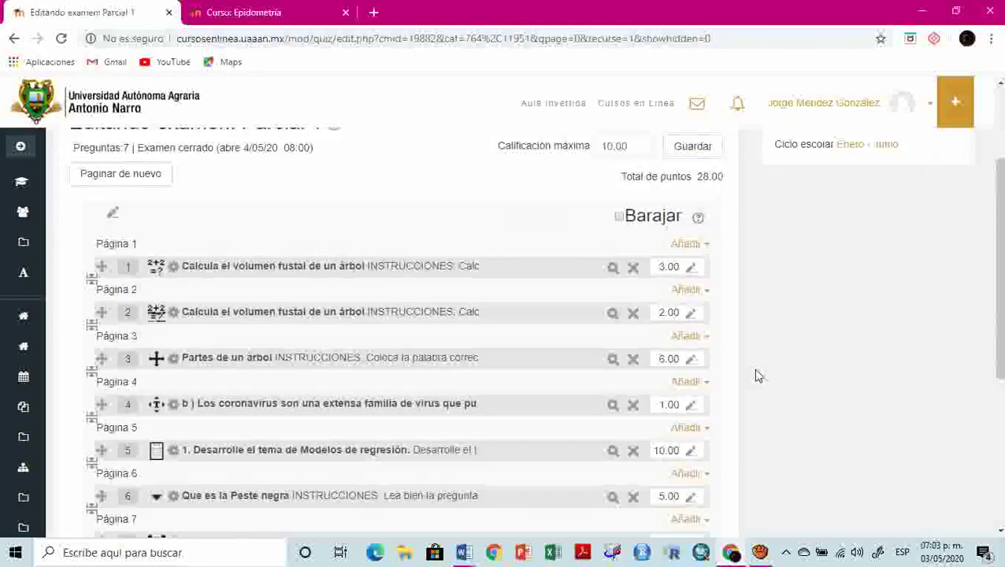
{"action": "scroll", "coordinate": [756, 376], "scroll_direction": "down", "scroll_amount": 1}
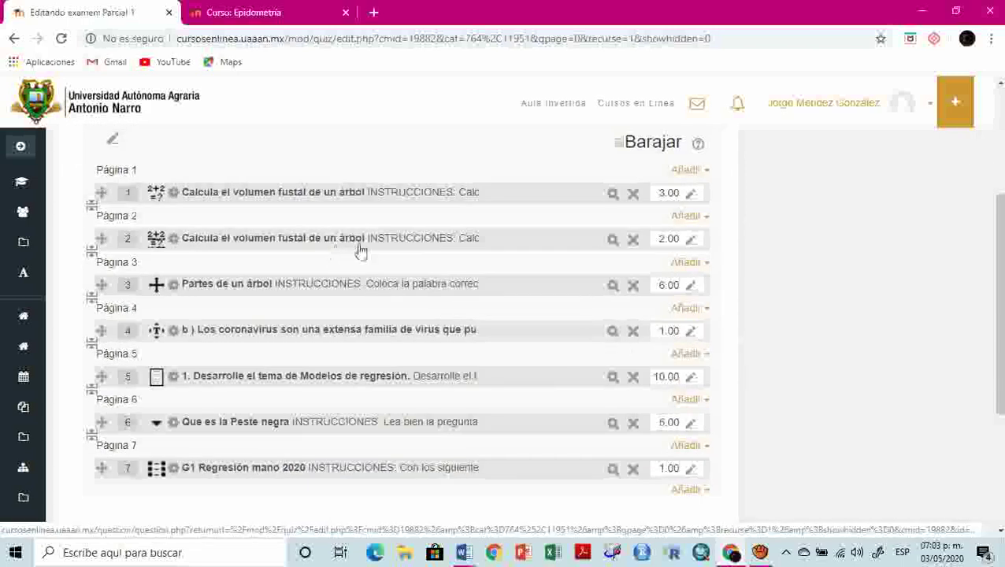
{"action": "left_click", "coordinate": [612, 193]}
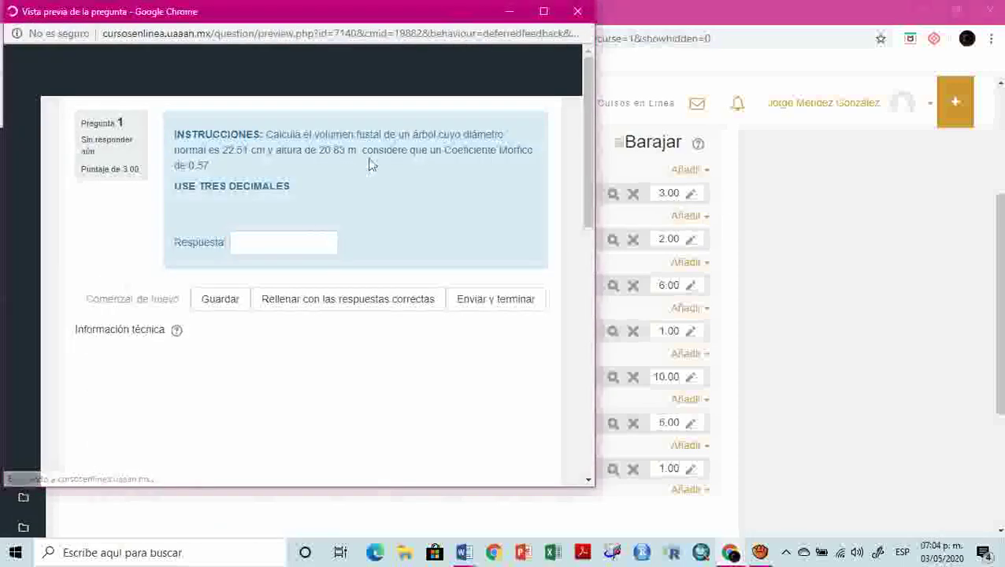
{"action": "left_click", "coordinate": [577, 11]}
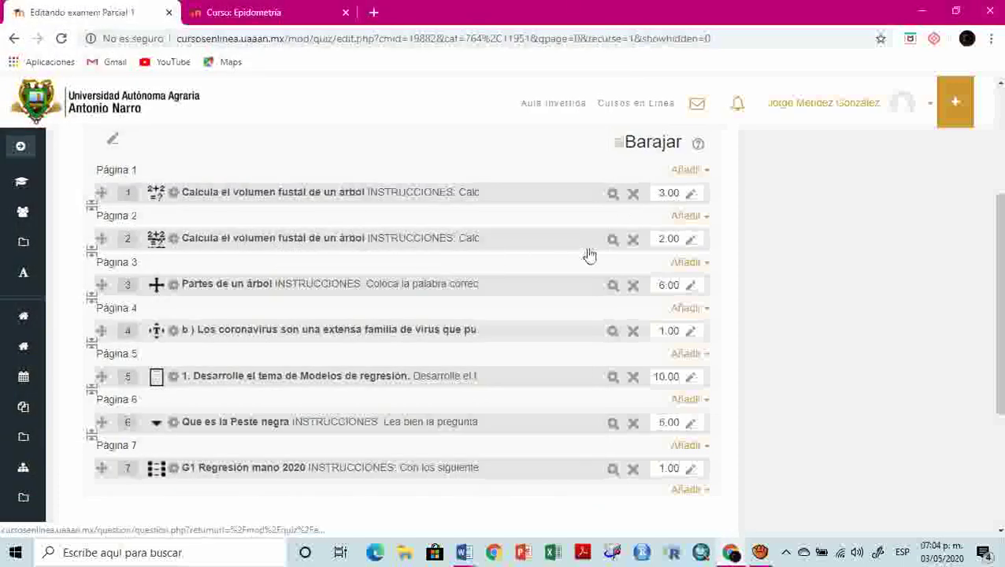
{"action": "left_click", "coordinate": [613, 240]}
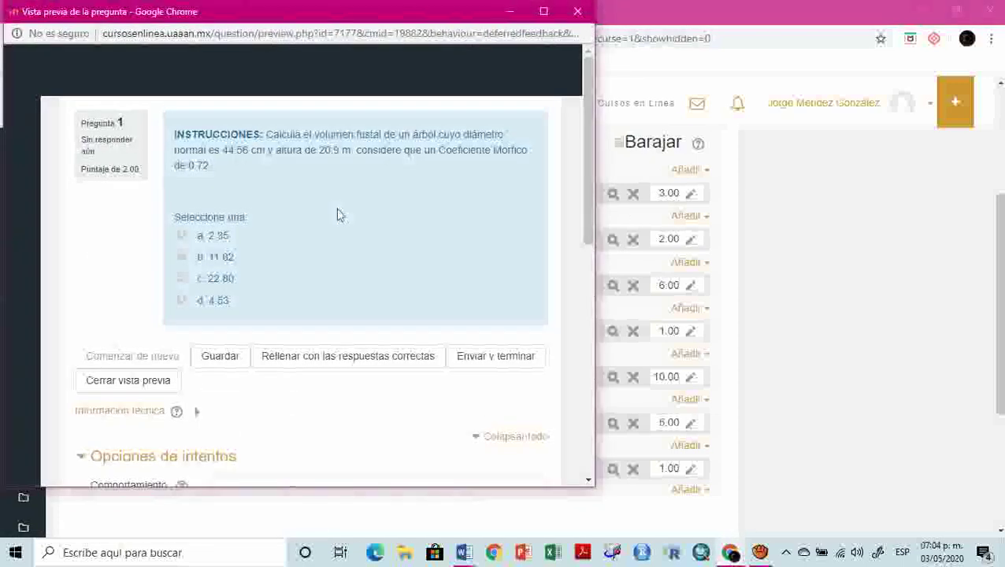
{"action": "left_click", "coordinate": [578, 11]}
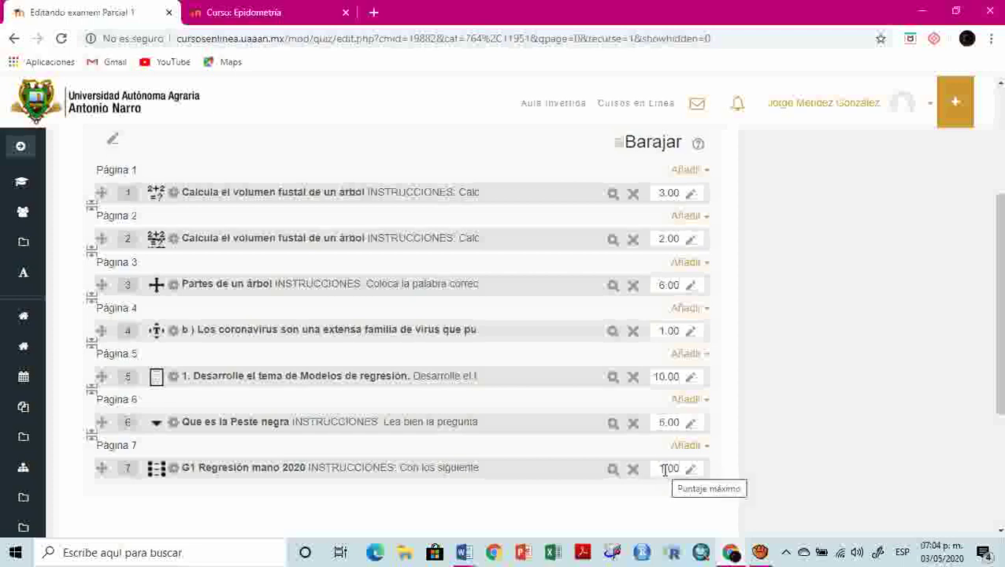
Preview the G1 Regresión mano 2020 question, look over its data and sub-questions, and close the preview
{"action": "left_click", "coordinate": [613, 469]}
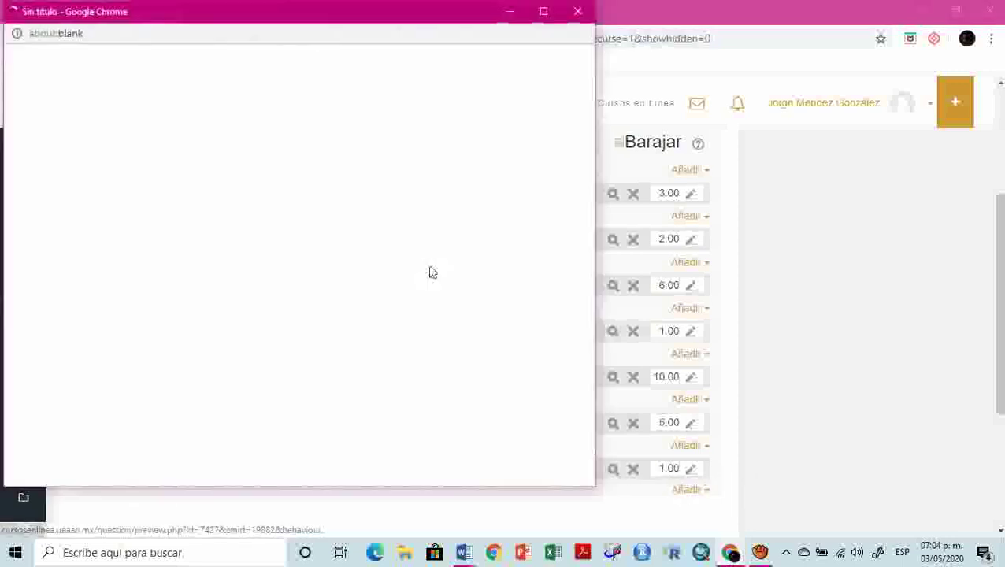
{"action": "scroll", "coordinate": [324, 173], "scroll_direction": "down", "scroll_amount": 4}
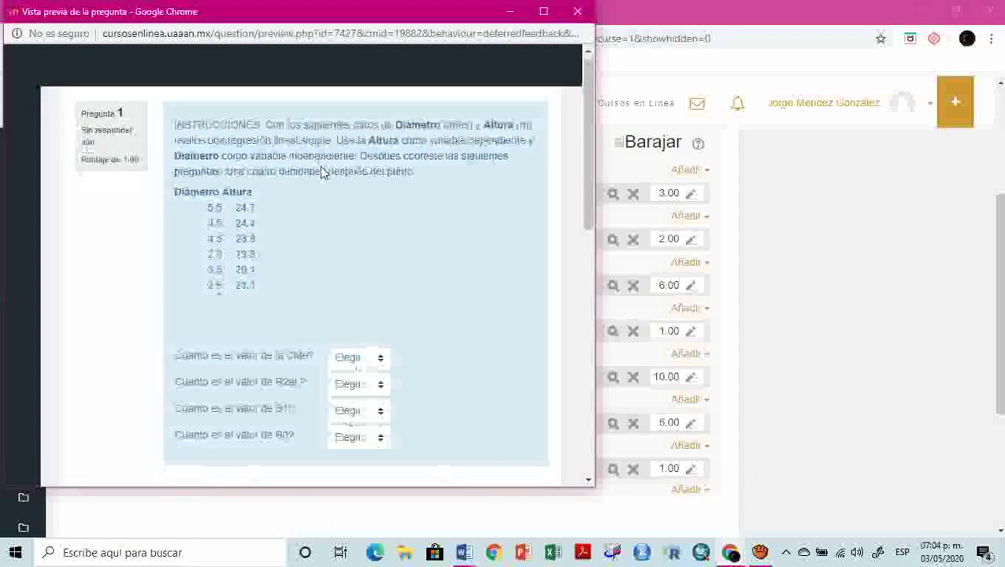
{"action": "scroll", "coordinate": [323, 168], "scroll_direction": "up", "scroll_amount": 4}
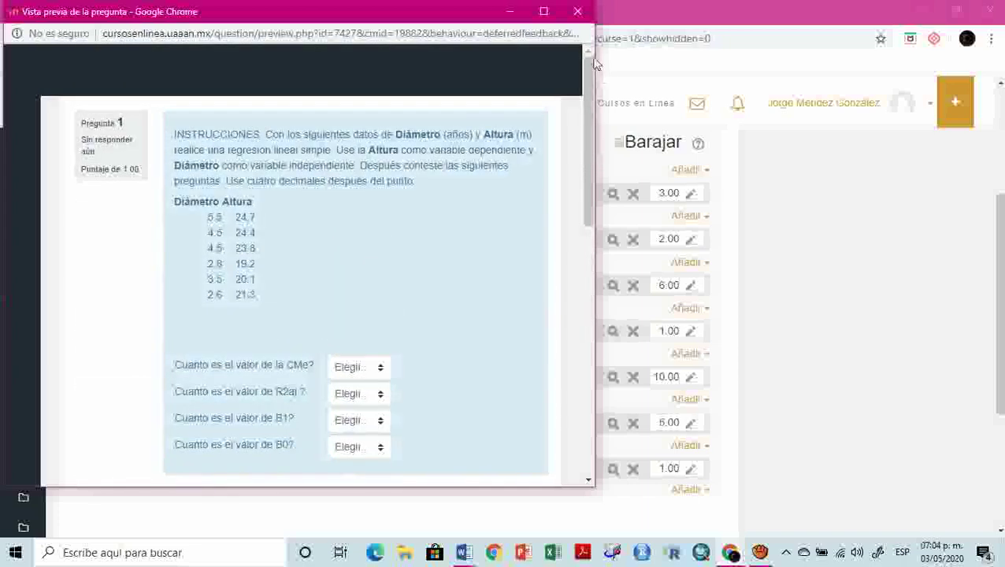
{"action": "left_click", "coordinate": [578, 14]}
Set the maximum mark of question 7, G1 Regresión mano 2020, to 30
{"action": "scroll", "coordinate": [556, 422], "scroll_direction": "down", "scroll_amount": 1}
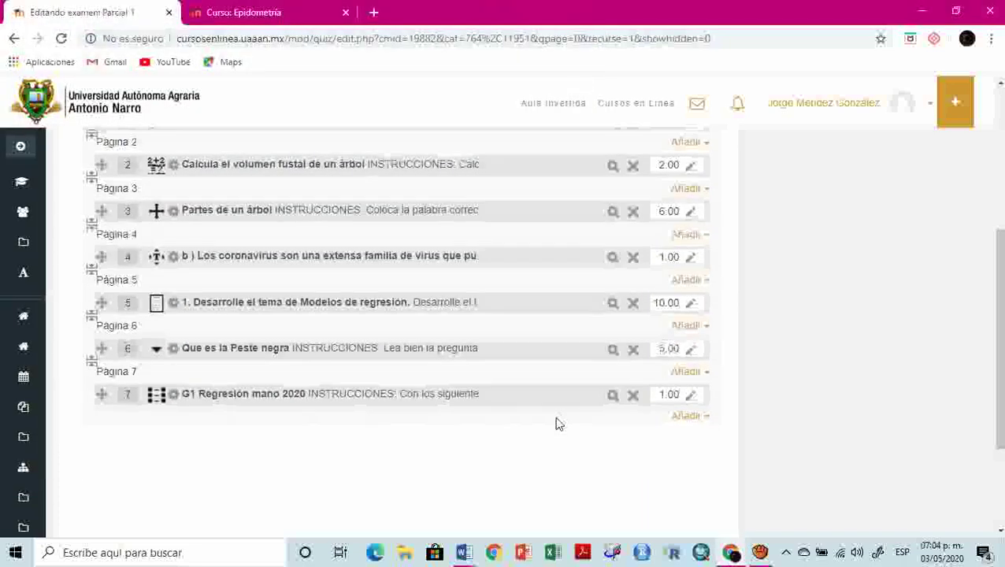
{"action": "left_click", "coordinate": [691, 398]}
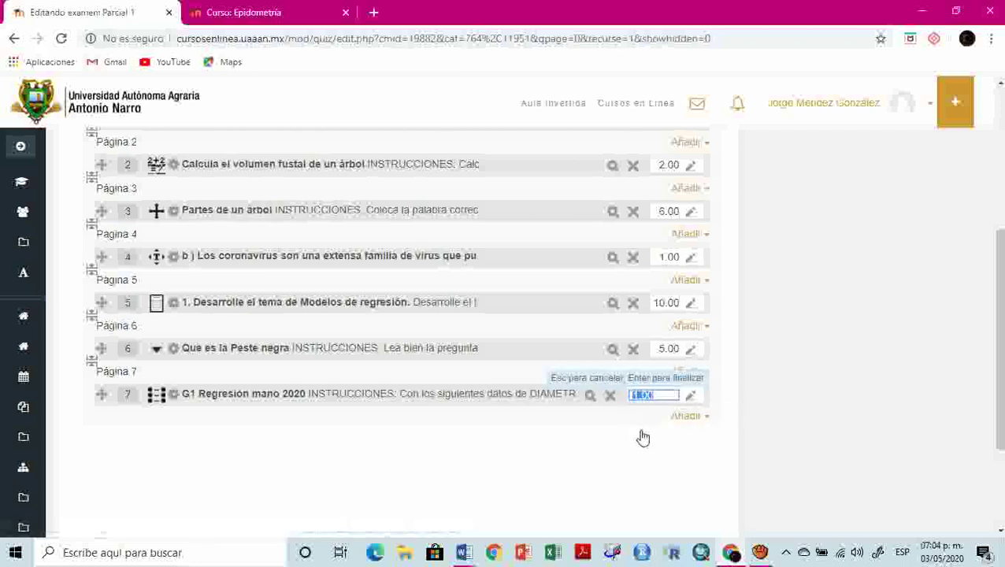
{"action": "type", "text": "30"}
{"action": "key", "text": "Return"}
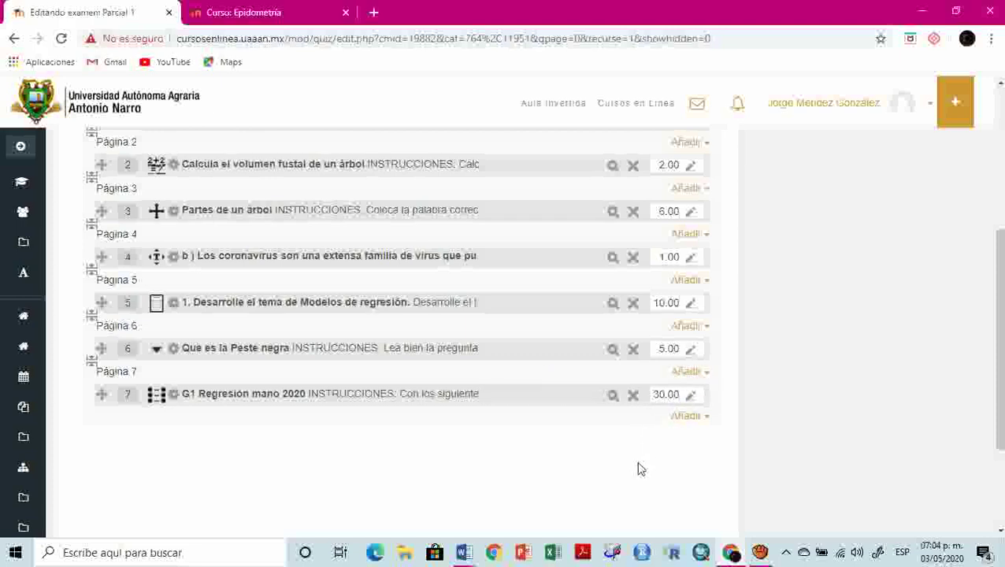
{"action": "scroll", "coordinate": [640, 468], "scroll_direction": "up", "scroll_amount": 1}
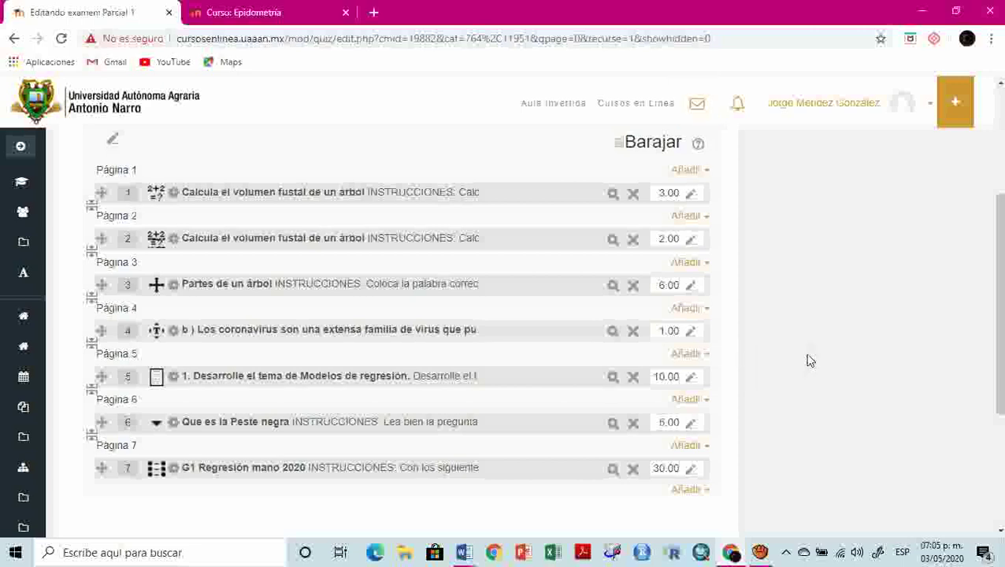
Paste a screenshot of the exam's question list below the Barajar… line in the Preguntas Moodle document in Word and enlarge it for reading
{"action": "scroll", "coordinate": [811, 361], "scroll_direction": "up", "scroll_amount": 2}
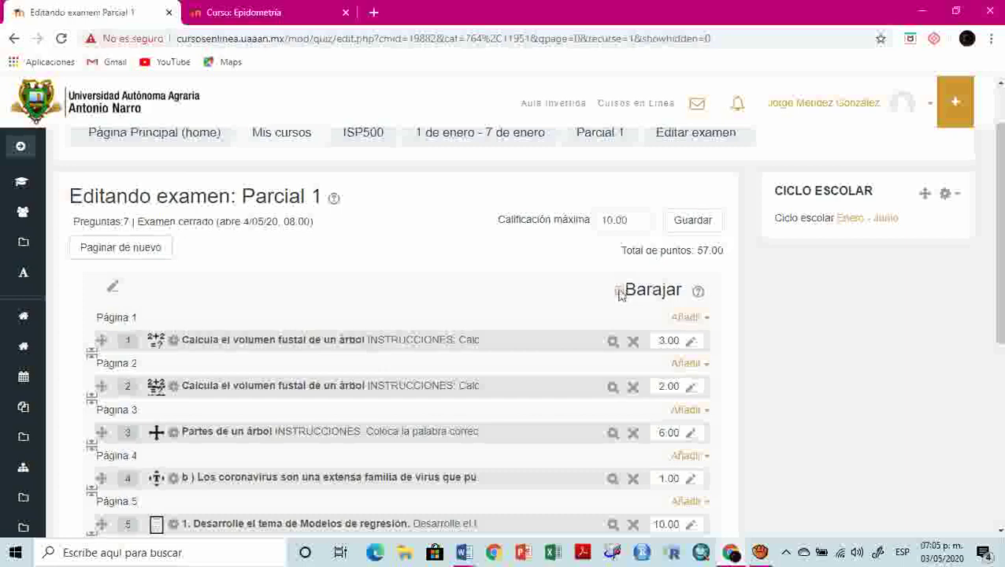
{"action": "scroll", "coordinate": [803, 341], "scroll_direction": "down", "scroll_amount": 2}
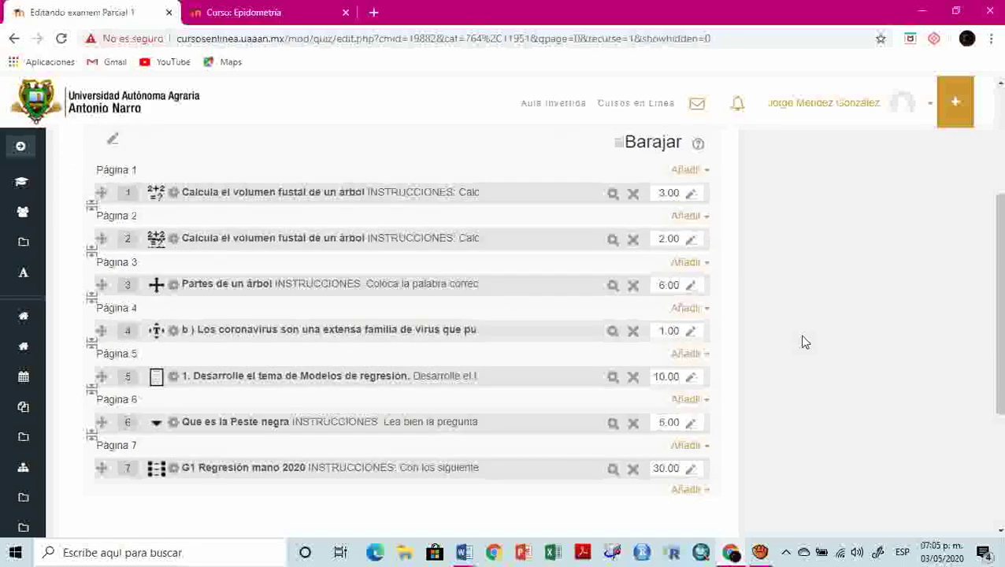
{"action": "mouse_move", "coordinate": [463, 552]}
{"action": "left_click", "coordinate": [400, 507]}
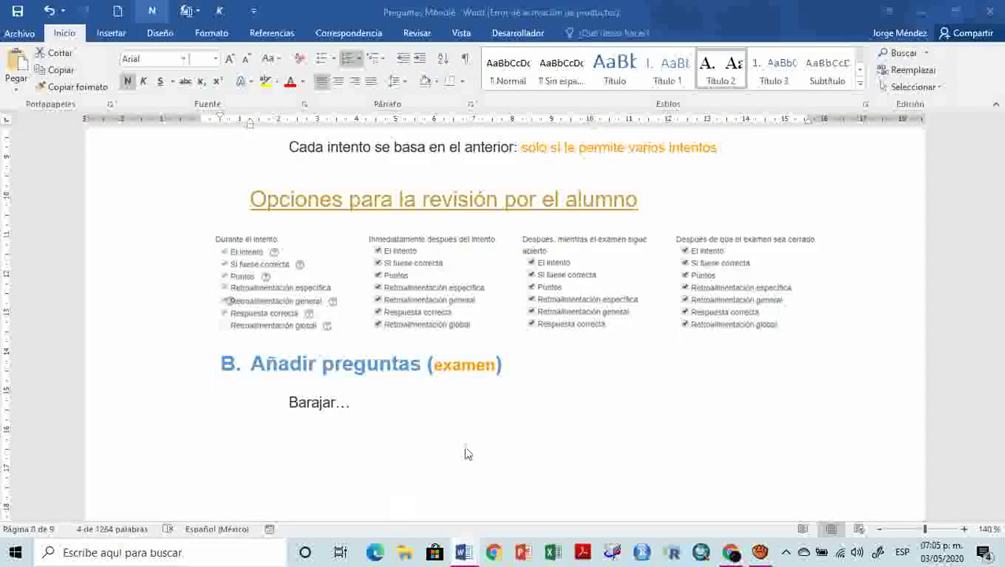
{"action": "left_click", "coordinate": [491, 426]}
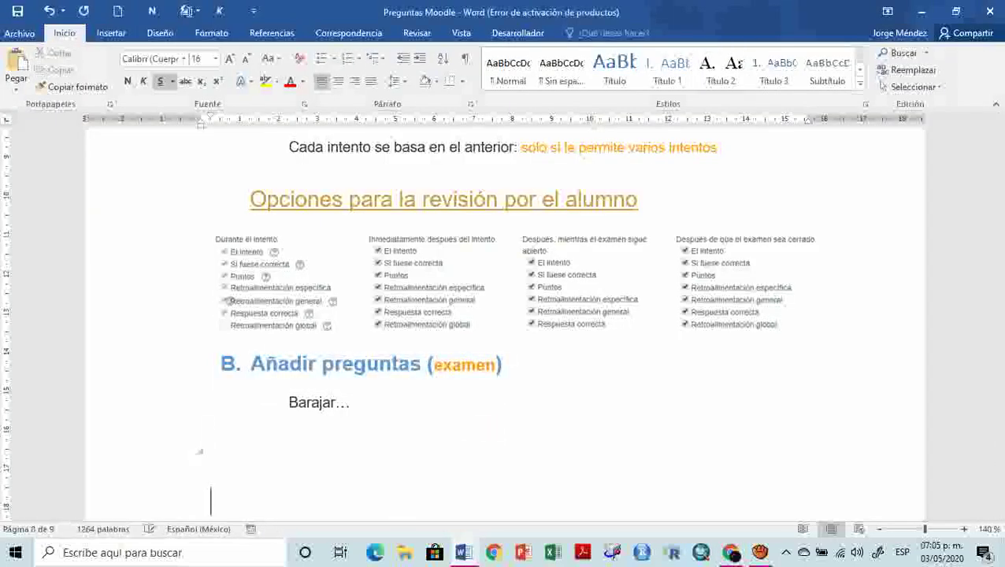
{"action": "key", "text": "ctrl+v"}
{"action": "scroll", "coordinate": [725, 332], "scroll_direction": "up", "scroll_amount": 2, "text": "ctrl"}
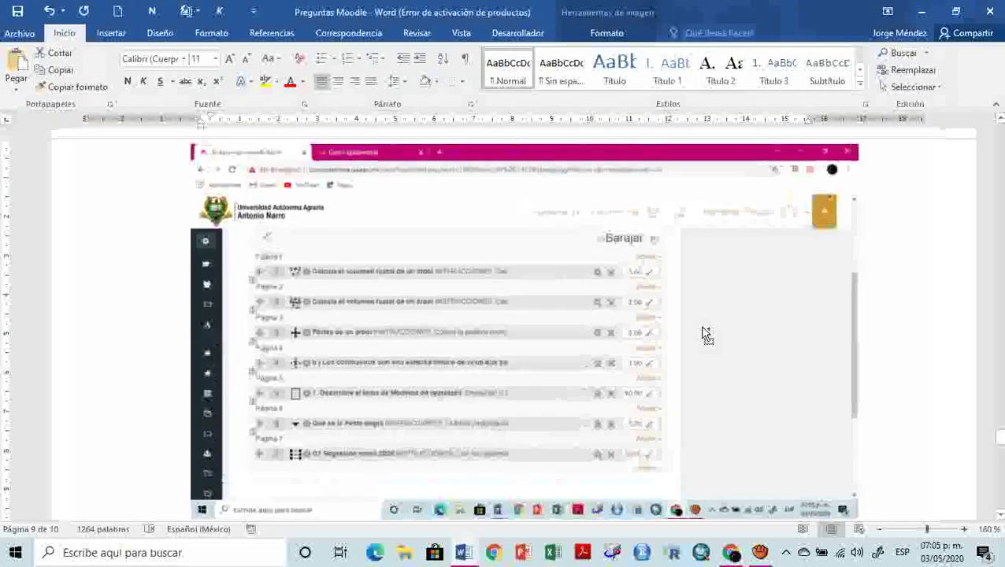
{"action": "scroll", "coordinate": [707, 335], "scroll_direction": "up", "scroll_amount": 3, "text": "ctrl"}
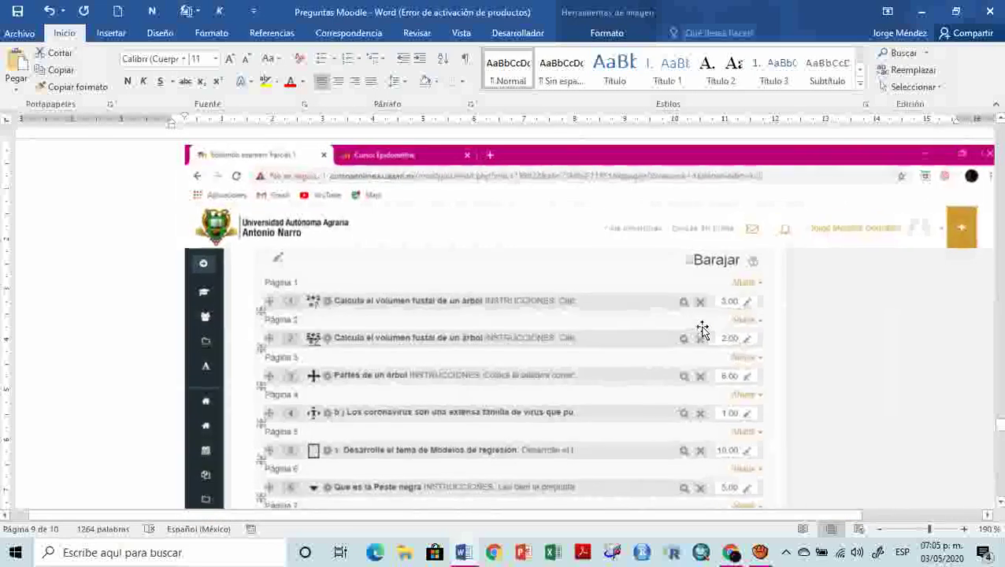
{"action": "scroll", "coordinate": [702, 332], "scroll_direction": "down", "scroll_amount": 3}
Return to the exam editor in the browser and save the maximum grade of 10.00 for Parcial 1
{"action": "key", "text": "alt+Tab"}
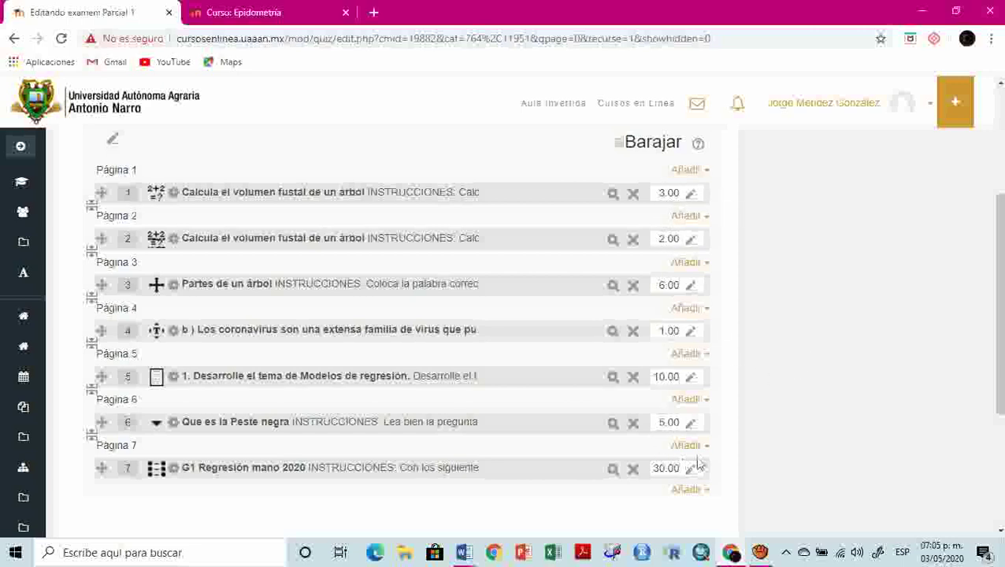
{"action": "scroll", "coordinate": [837, 423], "scroll_direction": "up", "scroll_amount": 2}
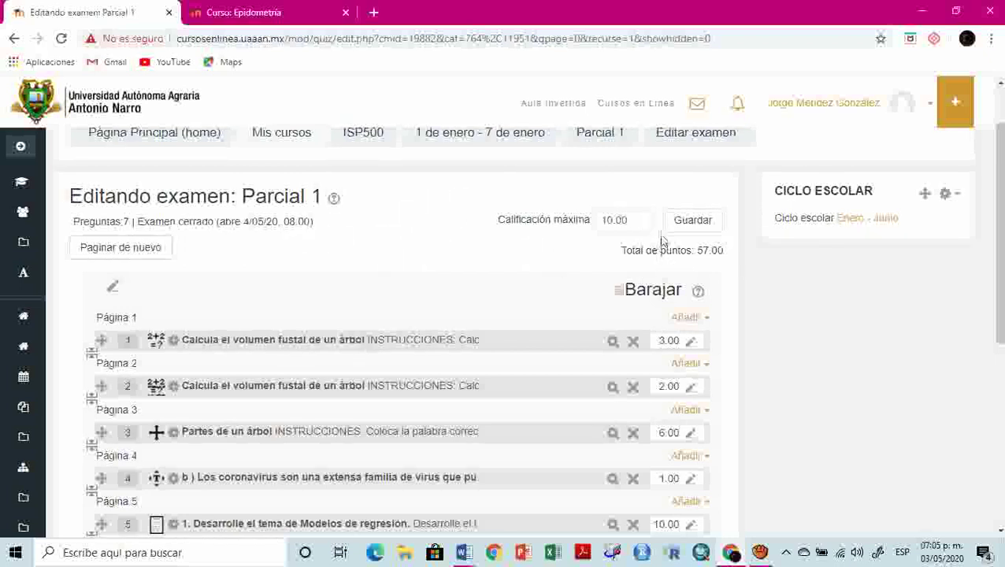
{"action": "left_click", "coordinate": [687, 221]}
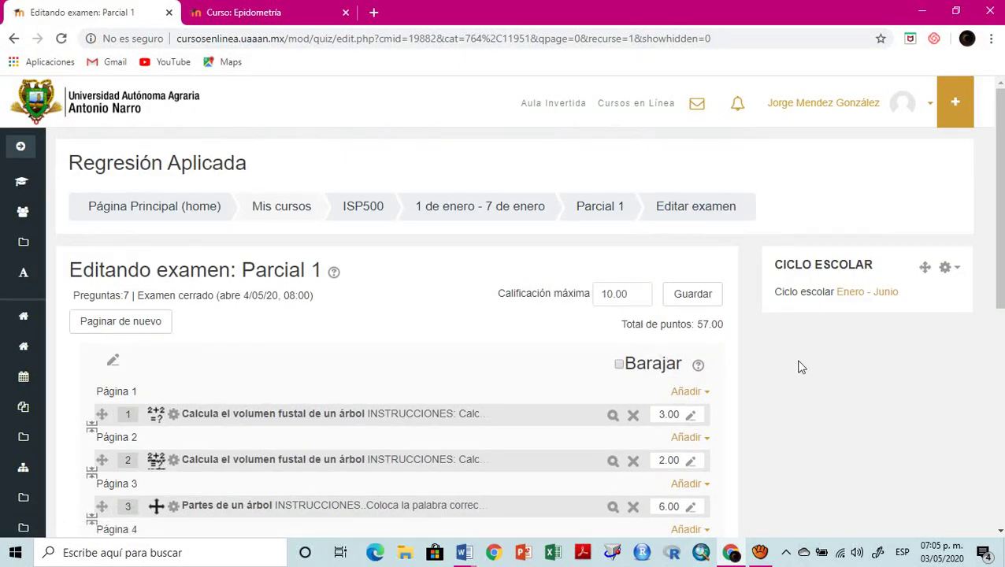
{"action": "scroll", "coordinate": [800, 366], "scroll_direction": "down", "scroll_amount": 4}
{"action": "scroll", "coordinate": [799, 367], "scroll_direction": "up", "scroll_amount": 4}
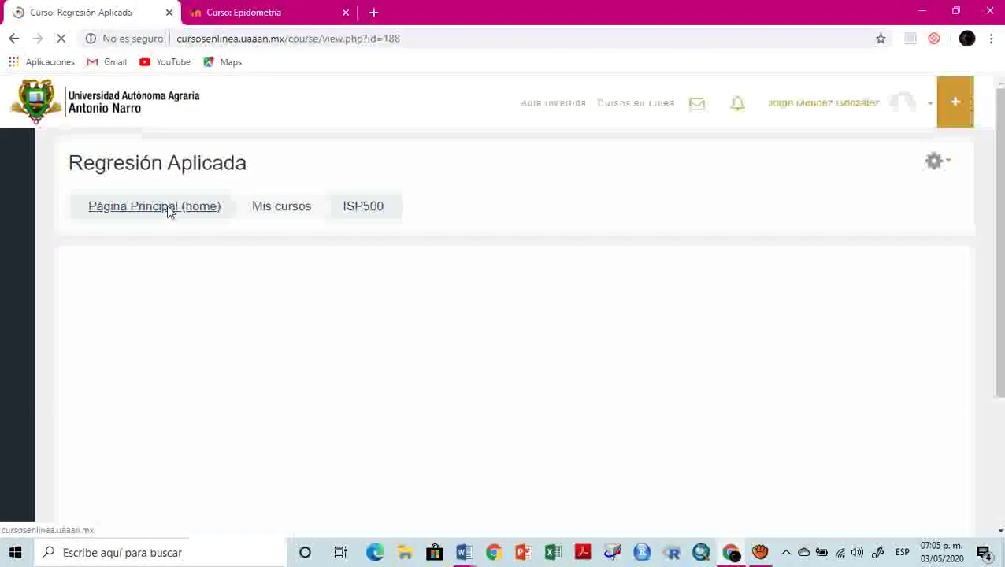
Go to the site's home page, enter the ISP500 course and open the Parcial 1 exam
{"action": "left_click", "coordinate": [167, 209]}
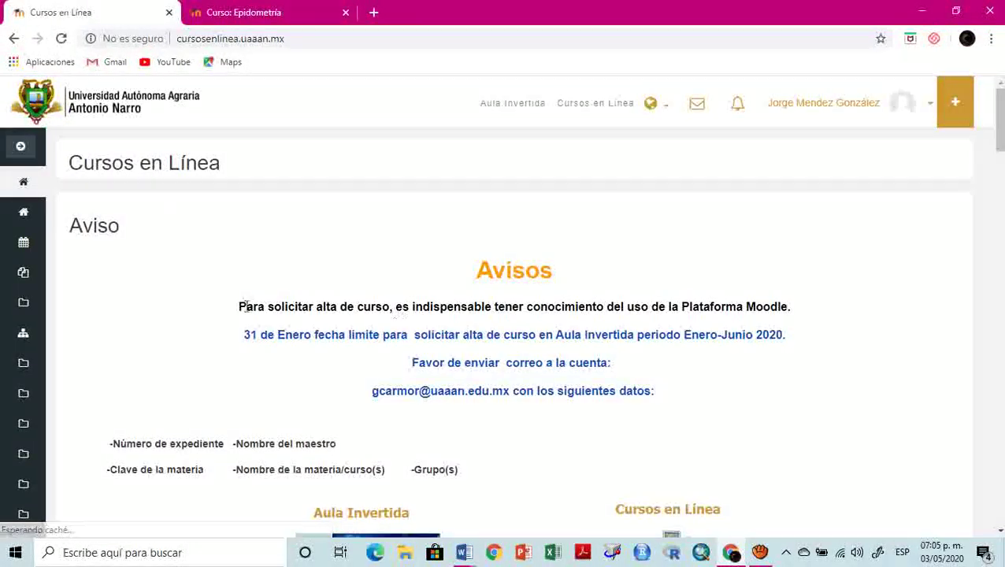
{"action": "scroll", "coordinate": [126, 424], "scroll_direction": "down", "scroll_amount": 2}
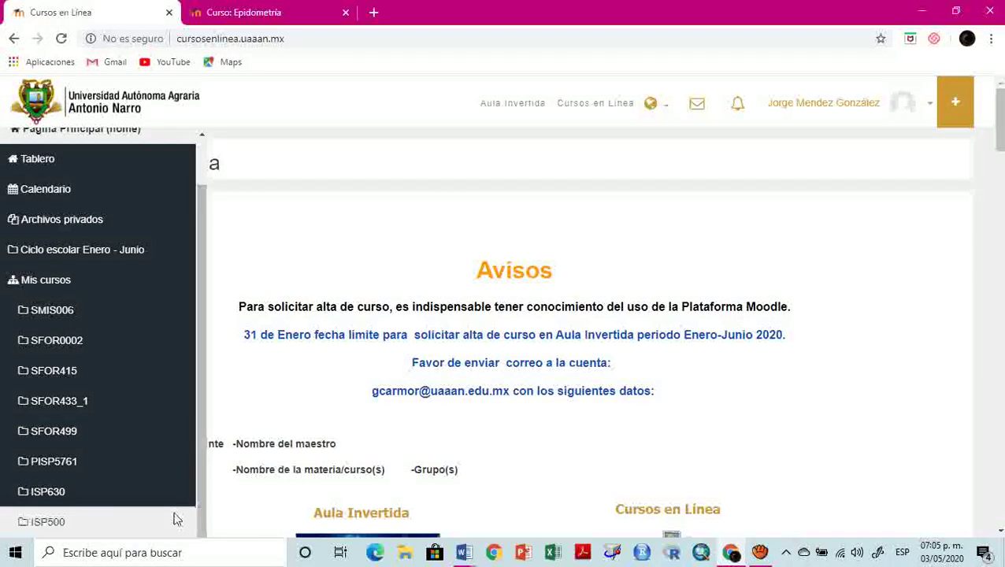
{"action": "left_click", "coordinate": [122, 520]}
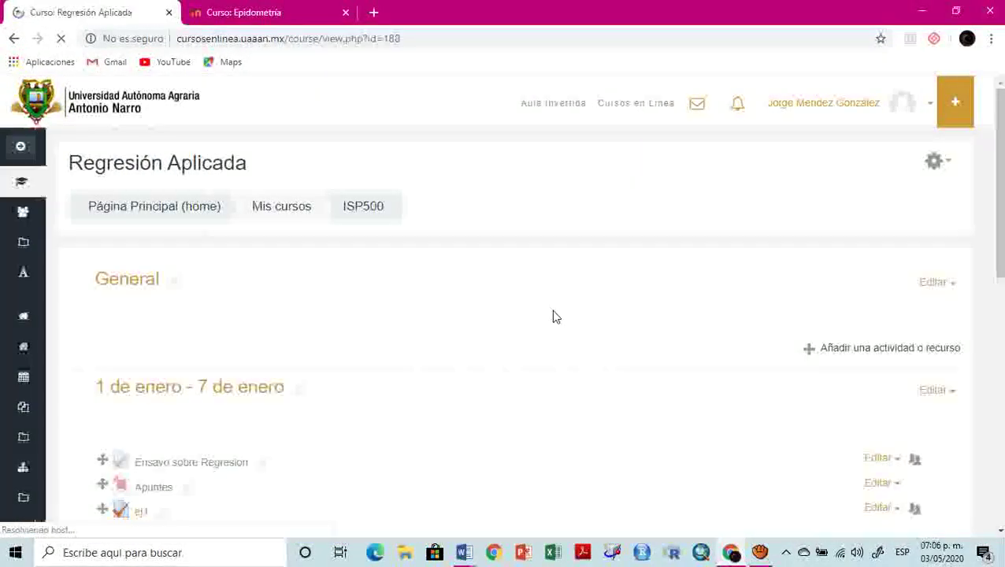
{"action": "scroll", "coordinate": [467, 330], "scroll_direction": "down", "scroll_amount": 1}
{"action": "scroll", "coordinate": [396, 381], "scroll_direction": "down", "scroll_amount": 2}
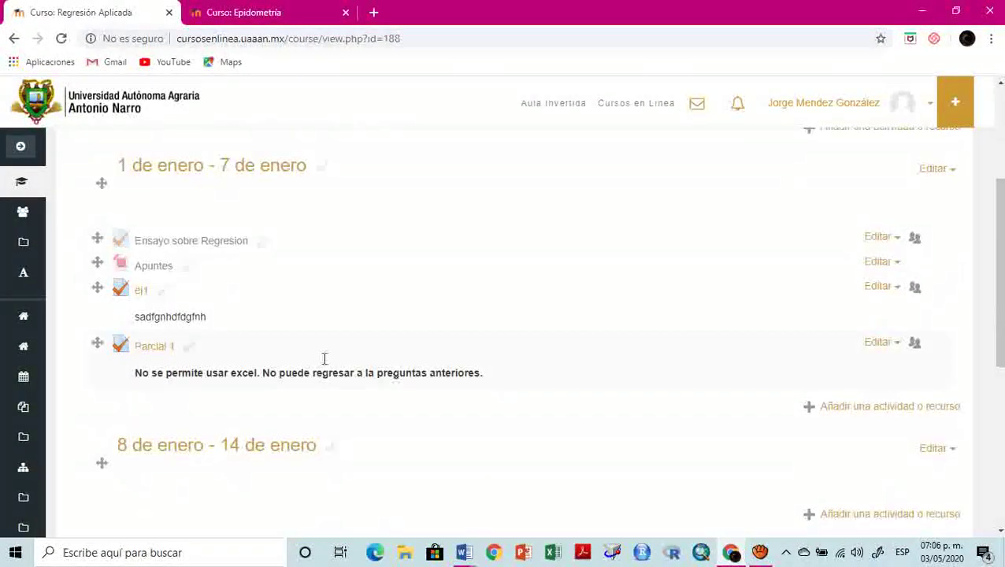
{"action": "left_click", "coordinate": [149, 346]}
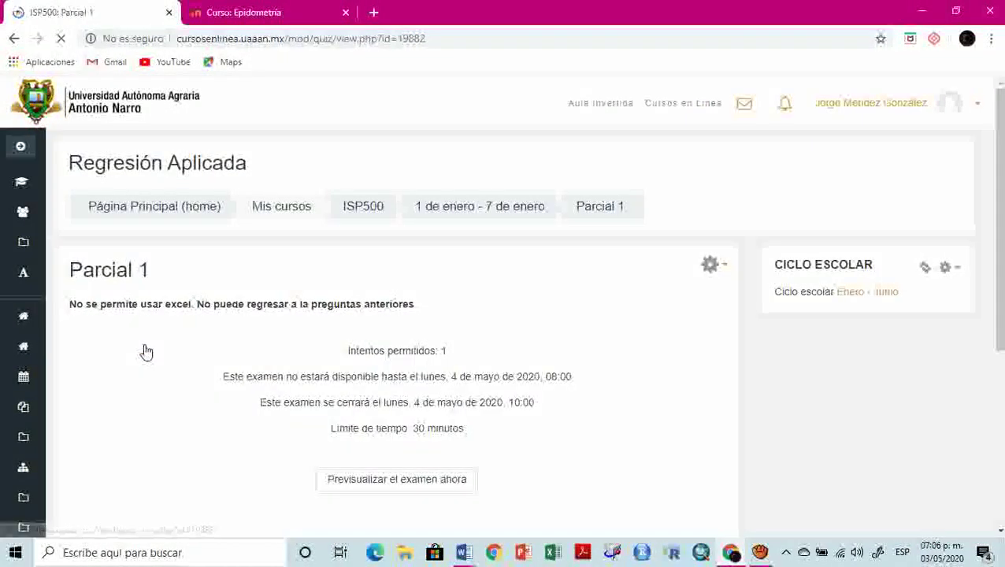
Review the exam's opening and closing dates and start a timed preview attempt of Parcial 1
{"action": "scroll", "coordinate": [582, 341], "scroll_direction": "down", "scroll_amount": 2}
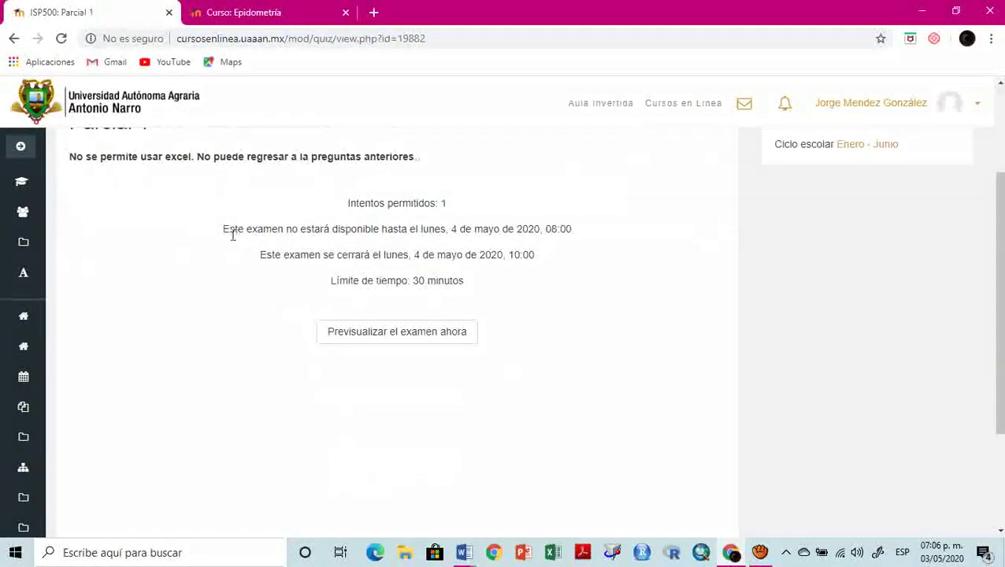
{"action": "left_click_drag", "start_coordinate": [224, 230], "coordinate": [550, 252]}
{"action": "left_click", "coordinate": [600, 323]}
{"action": "left_click", "coordinate": [427, 340]}
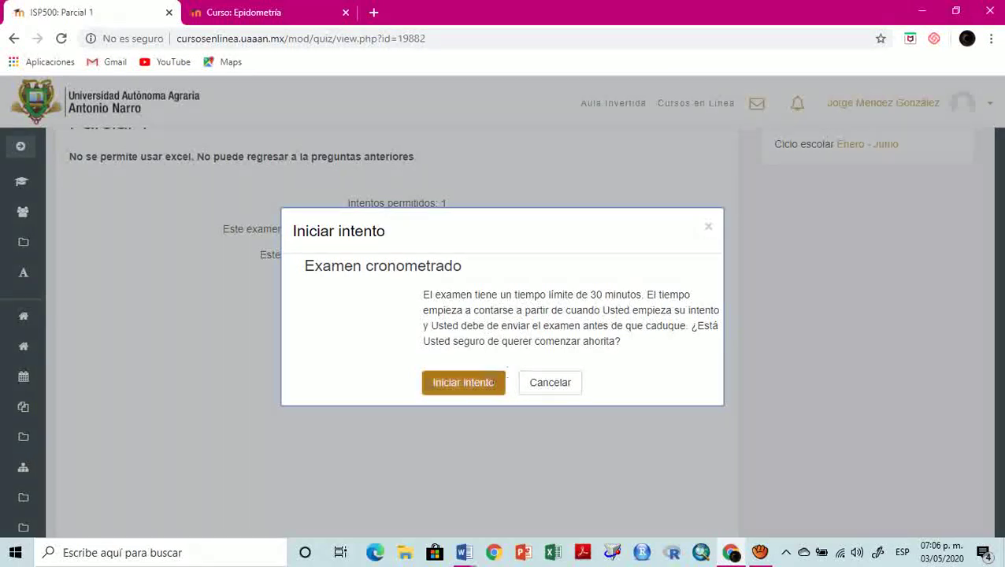
{"action": "left_click", "coordinate": [473, 386]}
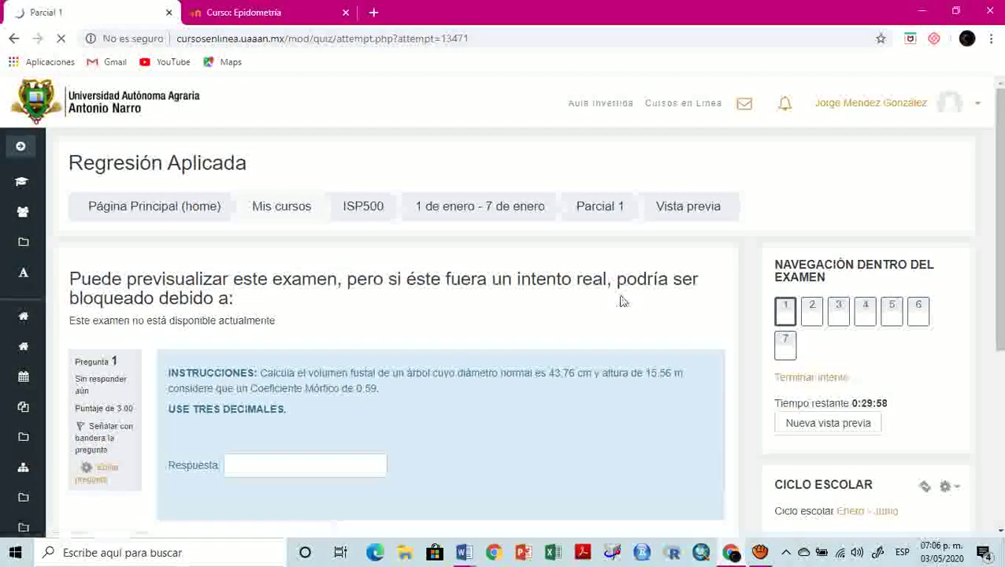
Examine question 1 of the preview attempt and compare its instructions with the question list screenshot in the Word document
{"action": "scroll", "coordinate": [557, 307], "scroll_direction": "down", "scroll_amount": 1}
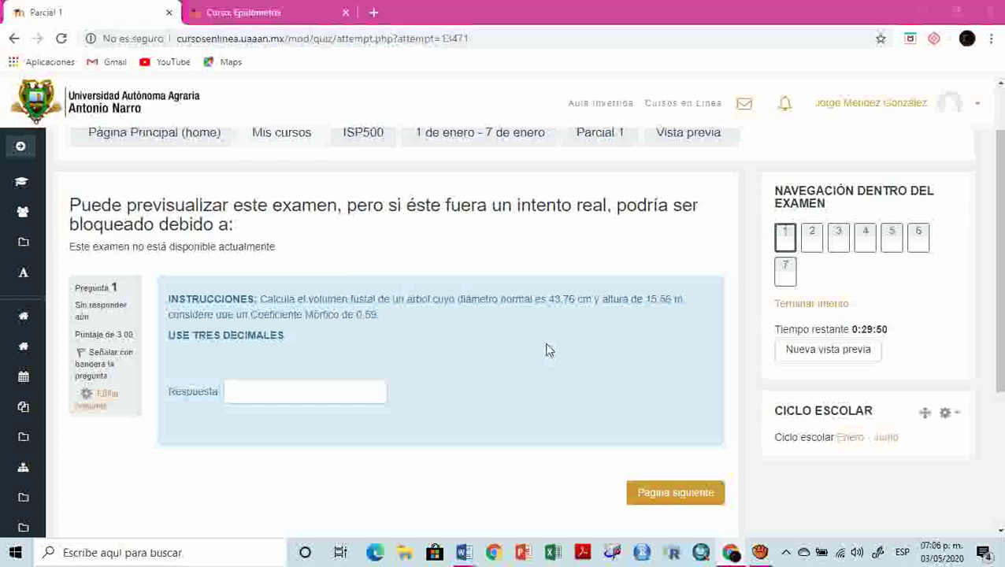
{"action": "key", "text": "alt+Tab"}
{"action": "scroll", "coordinate": [418, 336], "scroll_direction": "up", "scroll_amount": 3}
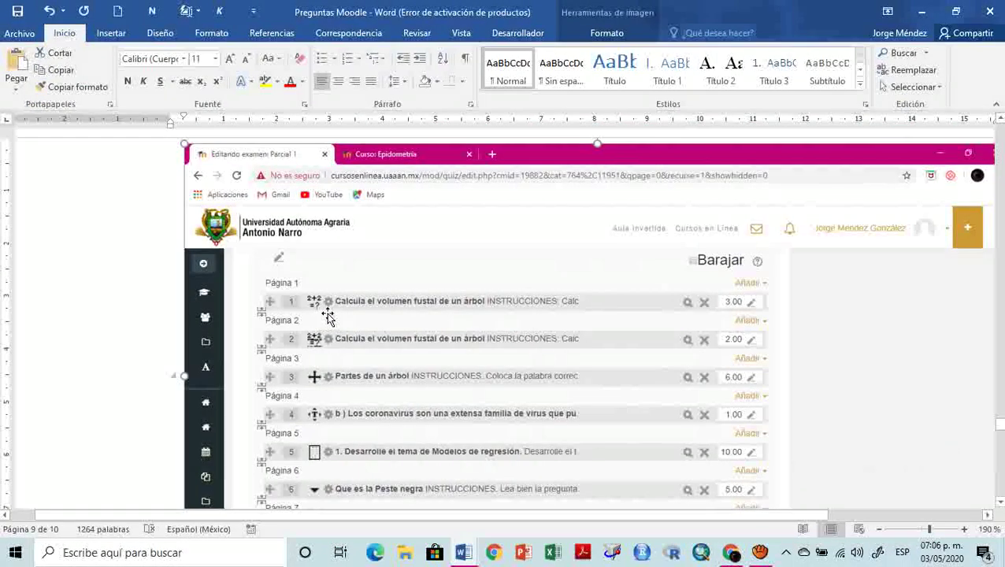
{"action": "key", "text": "alt+Tab"}
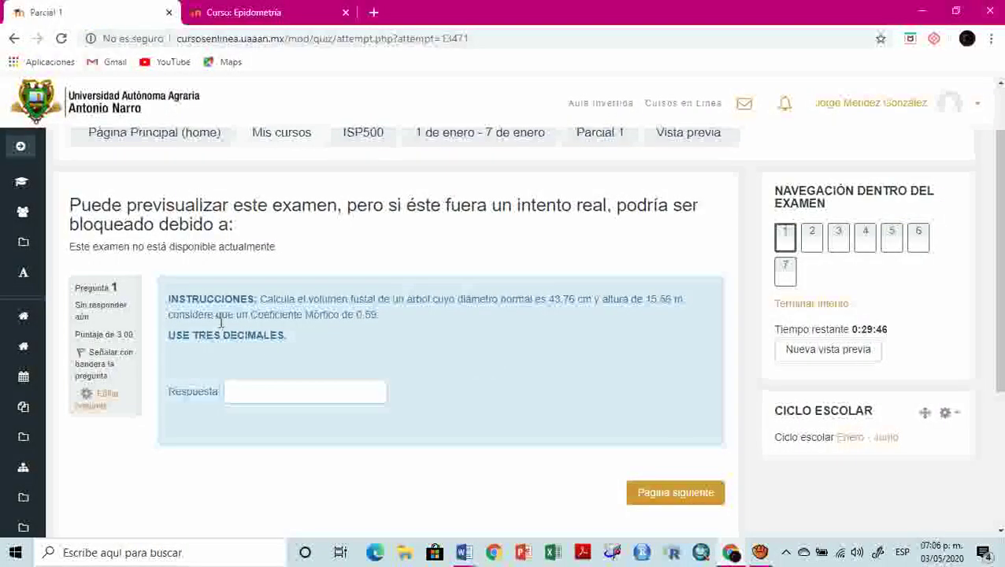
{"action": "left_click_drag", "start_coordinate": [262, 302], "coordinate": [381, 315]}
{"action": "left_click", "coordinate": [382, 320]}
{"action": "key", "text": "alt+Tab"}
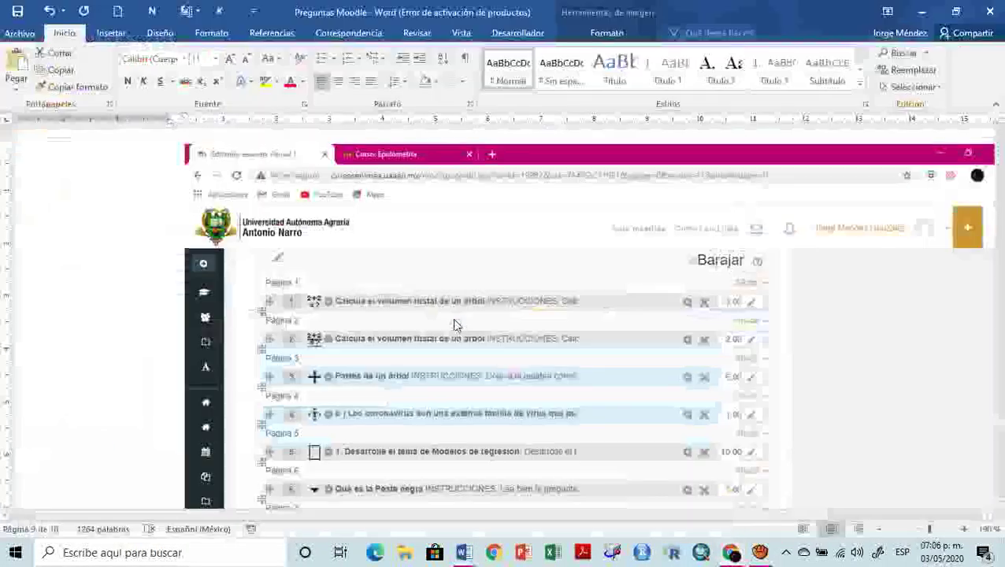
{"action": "key", "text": "alt+Tab"}
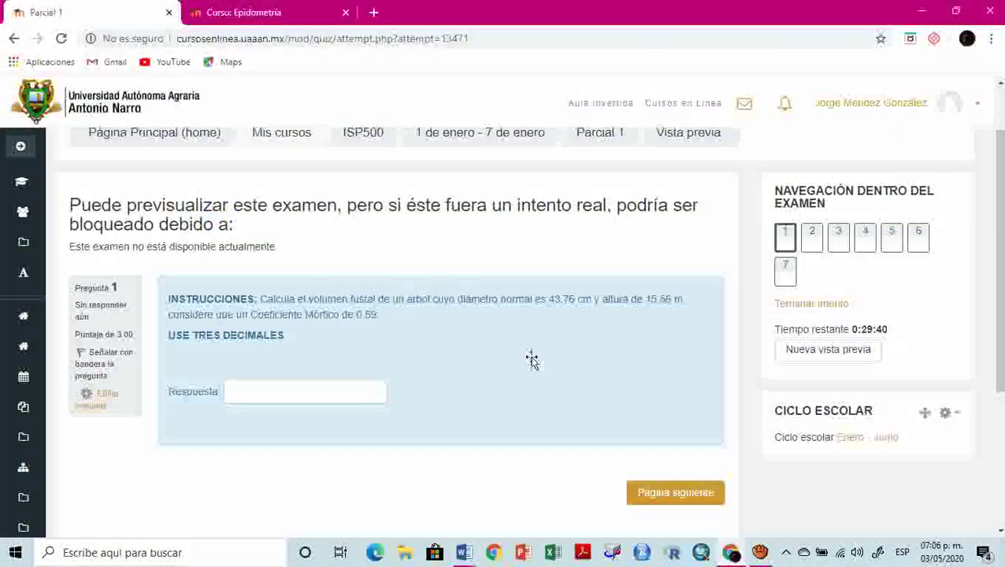
Advance the preview to question 2 and compare it with the question list screenshot in Word
{"action": "left_click", "coordinate": [665, 494]}
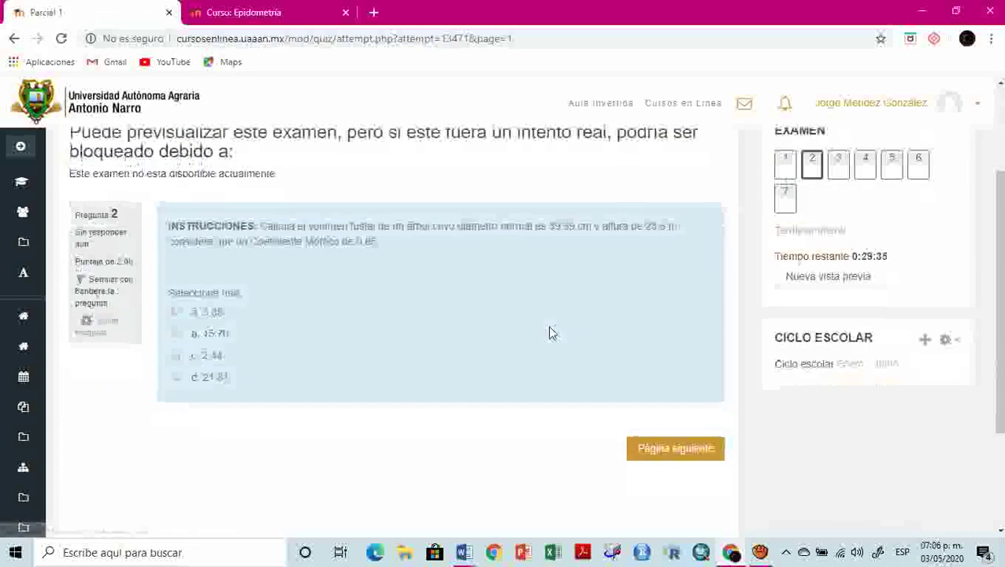
{"action": "key", "text": "alt+Tab"}
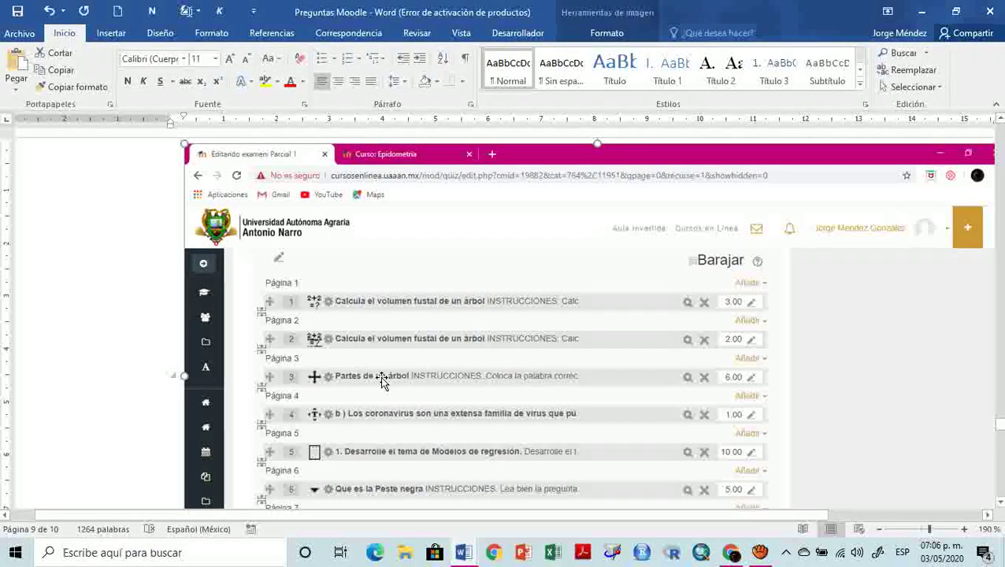
{"action": "key", "text": "alt+Tab"}
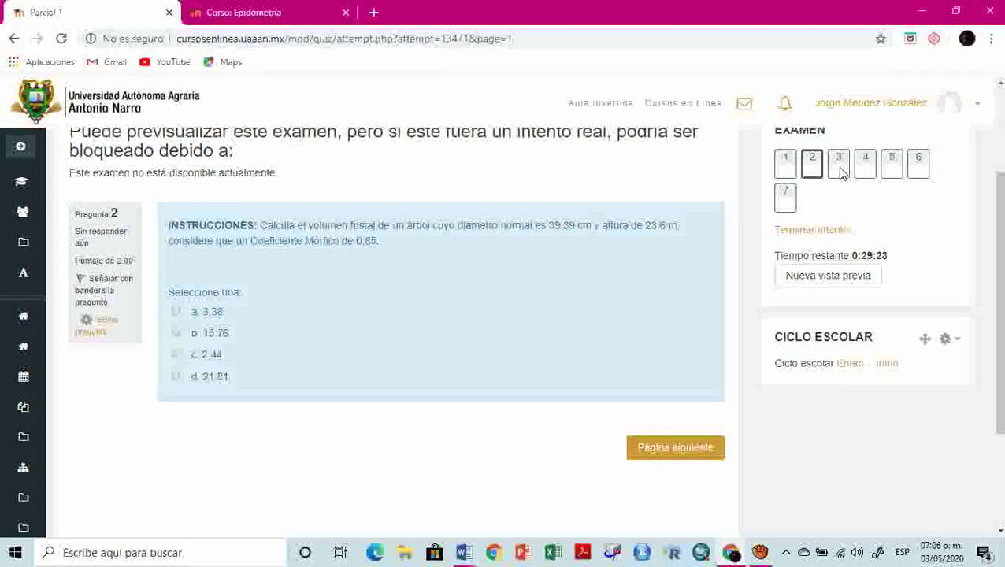
Advance to question 3 and examine its tree diagram, word labels and the exam navigation block
{"action": "left_click", "coordinate": [655, 449]}
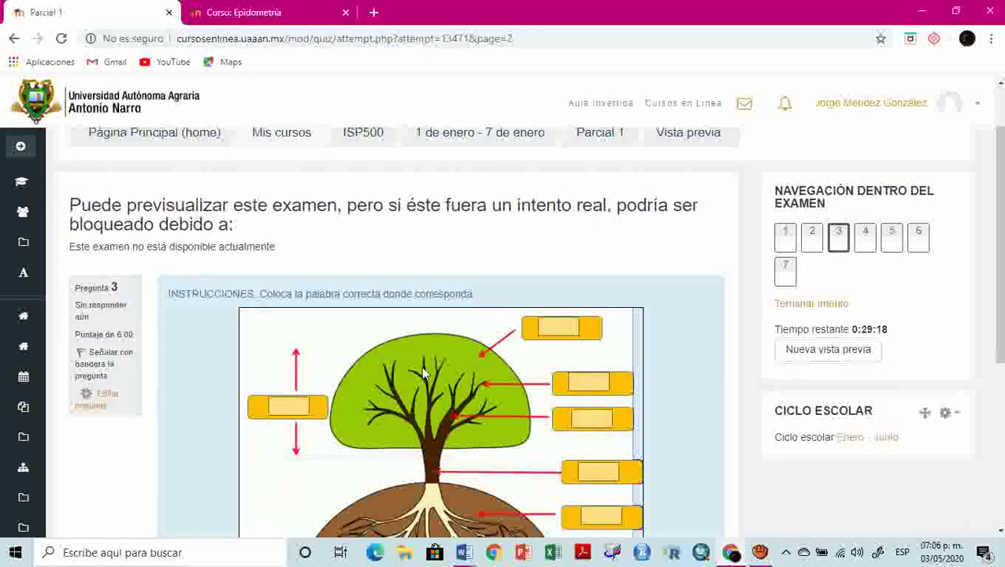
{"action": "scroll", "coordinate": [552, 315], "scroll_direction": "down", "scroll_amount": 2}
{"action": "scroll", "coordinate": [512, 329], "scroll_direction": "down", "scroll_amount": 1}
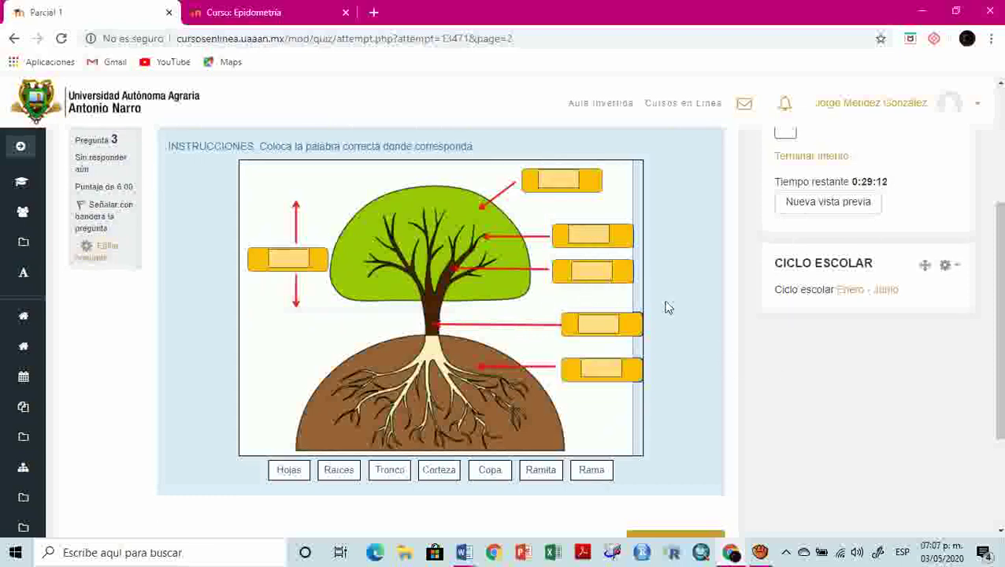
{"action": "scroll", "coordinate": [668, 307], "scroll_direction": "up", "scroll_amount": 2}
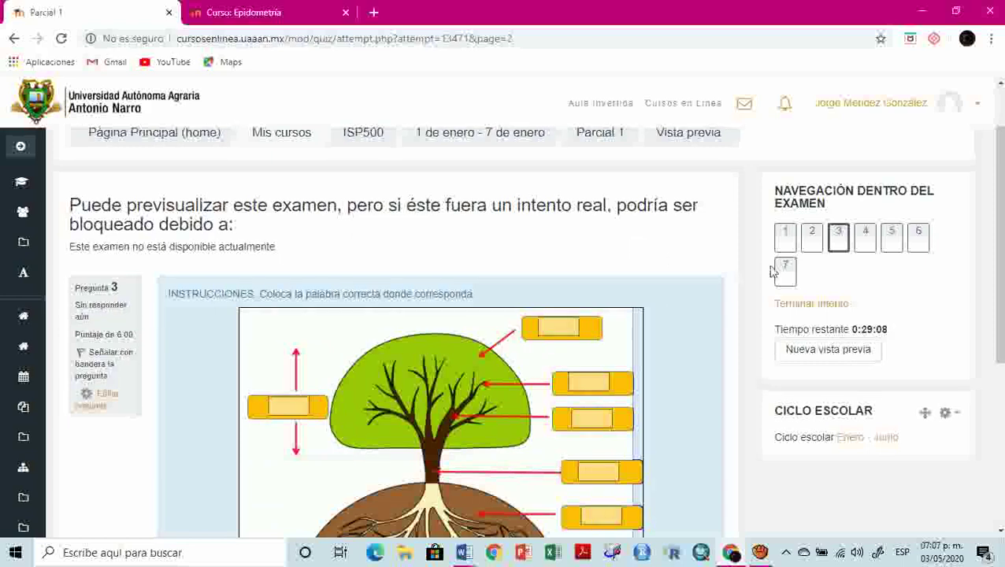
{"action": "scroll", "coordinate": [696, 331], "scroll_direction": "down", "scroll_amount": 2}
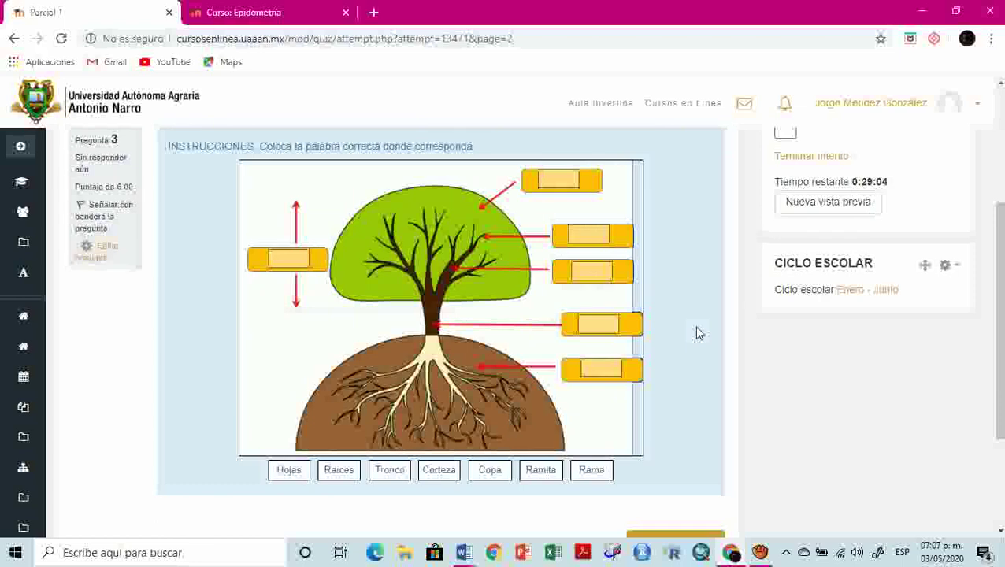
{"action": "scroll", "coordinate": [697, 334], "scroll_direction": "down", "scroll_amount": 1}
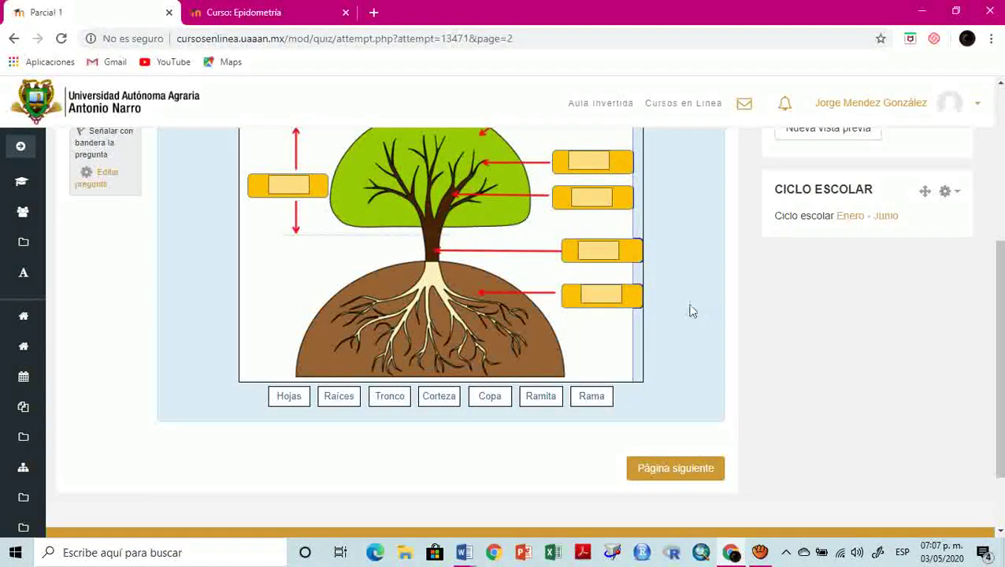
{"action": "scroll", "coordinate": [681, 316], "scroll_direction": "up", "scroll_amount": 3}
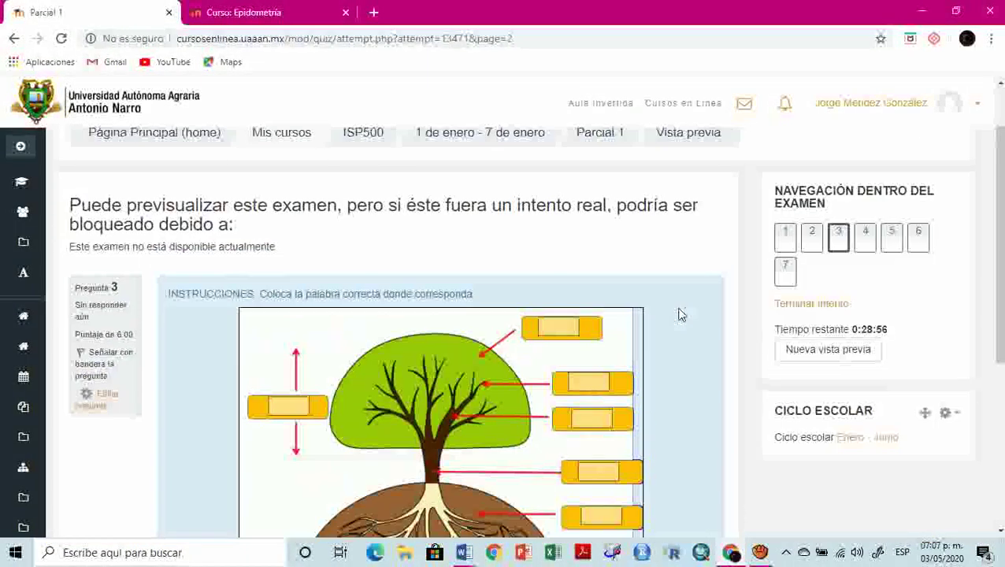
{"action": "scroll", "coordinate": [681, 315], "scroll_direction": "down", "scroll_amount": 1}
{"action": "scroll", "coordinate": [681, 315], "scroll_direction": "down", "scroll_amount": 3}
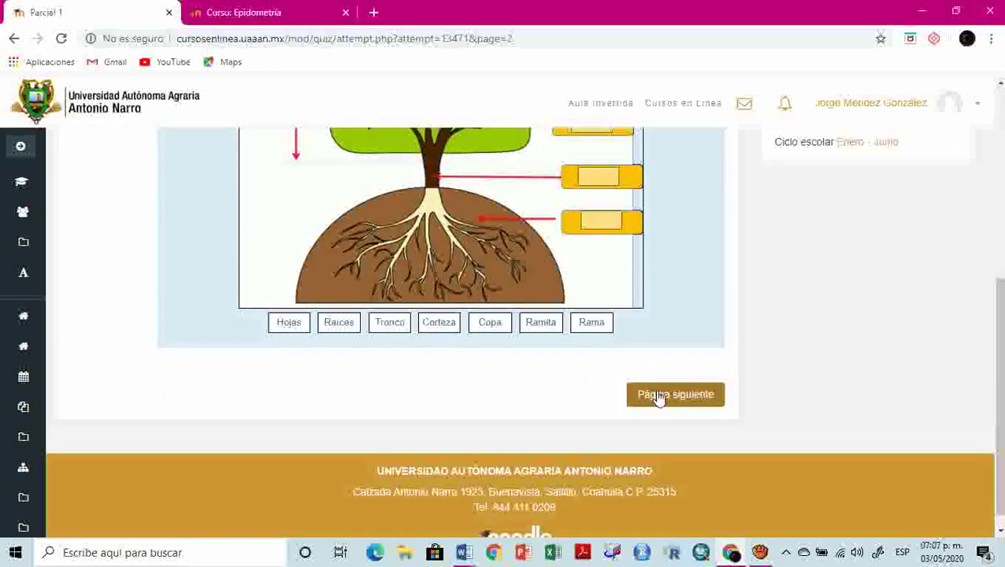
Move the preview attempt on past question 4 about coronavirus to question 5, Desarrolle el tema de Modelos de regresión
{"action": "left_click", "coordinate": [665, 398]}
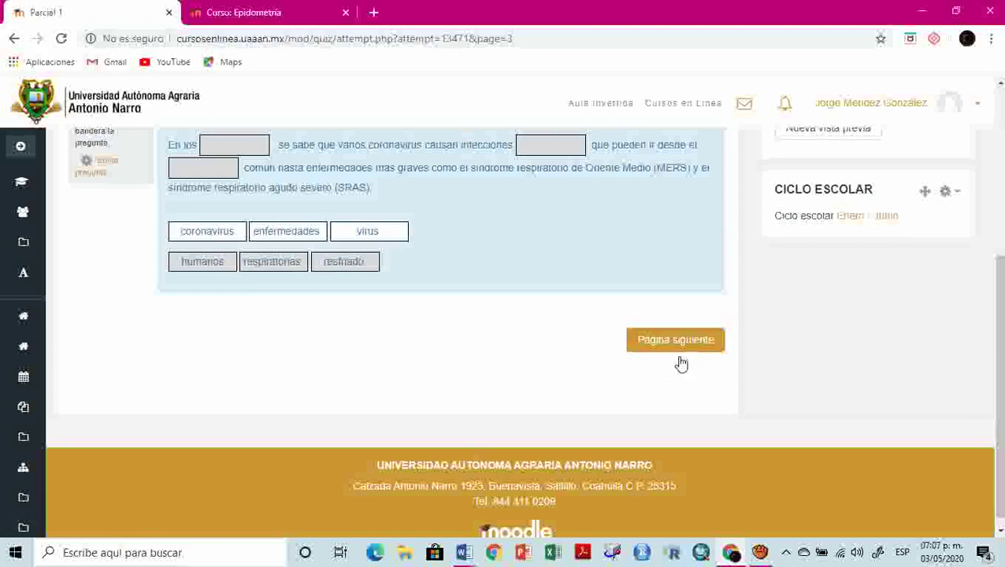
{"action": "left_click", "coordinate": [686, 346]}
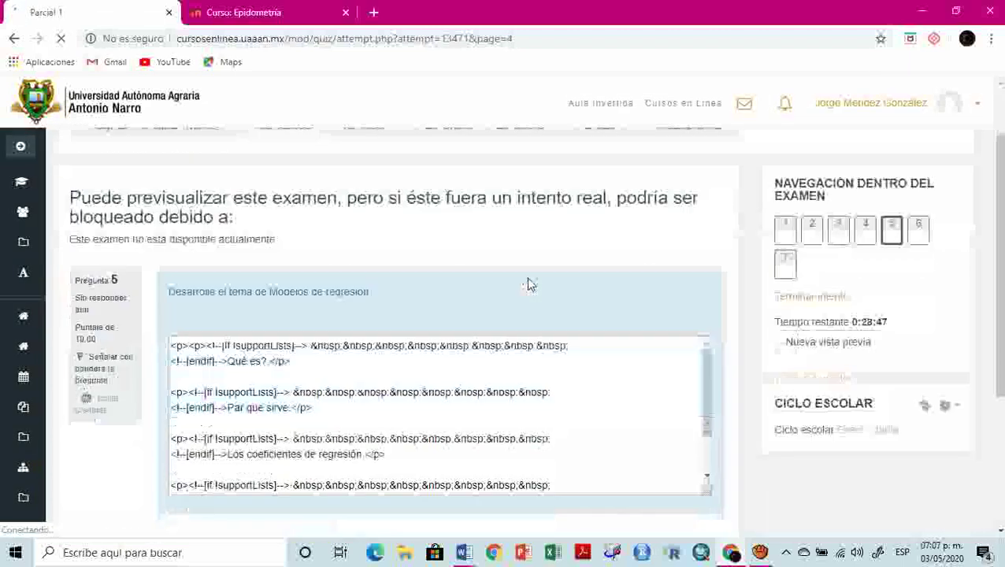
Switch to the Preguntas Moodle Word document and select the Método de navegación line under Diseño de cómo se presentará el examen
{"action": "scroll", "coordinate": [529, 284], "scroll_direction": "up", "scroll_amount": 1}
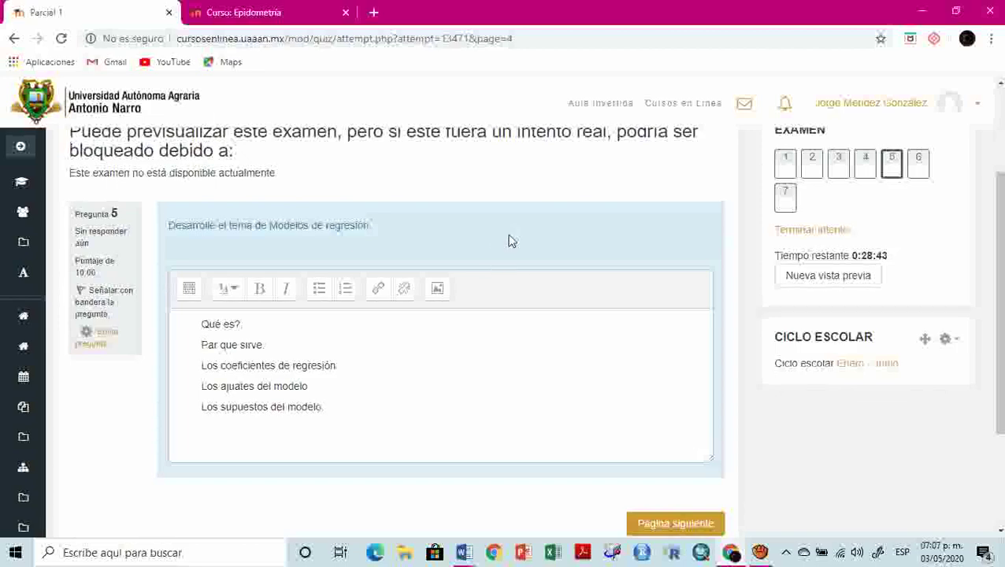
{"action": "mouse_move", "coordinate": [463, 552]}
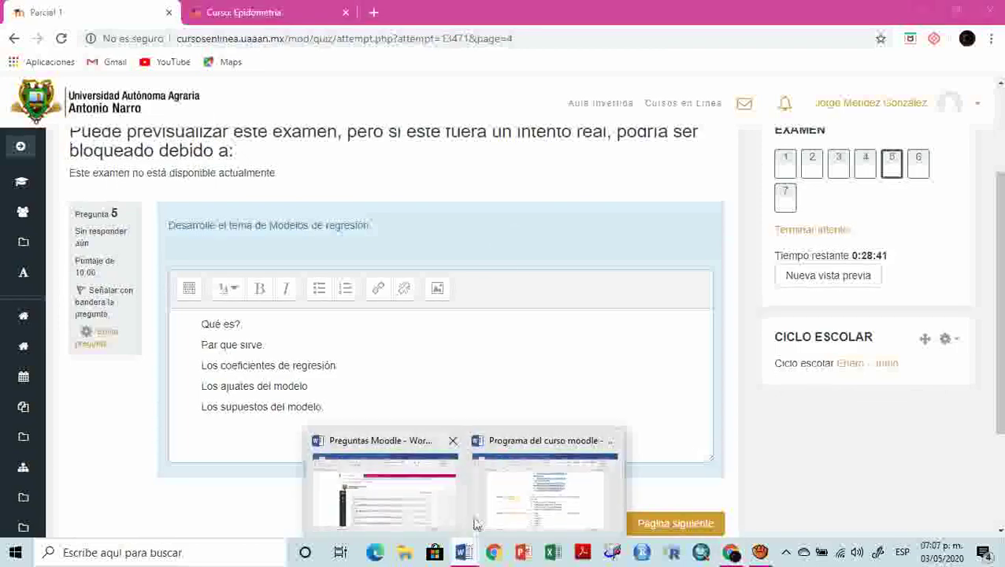
{"action": "left_click", "coordinate": [416, 516]}
{"action": "scroll", "coordinate": [380, 283], "scroll_direction": "up", "scroll_amount": 10}
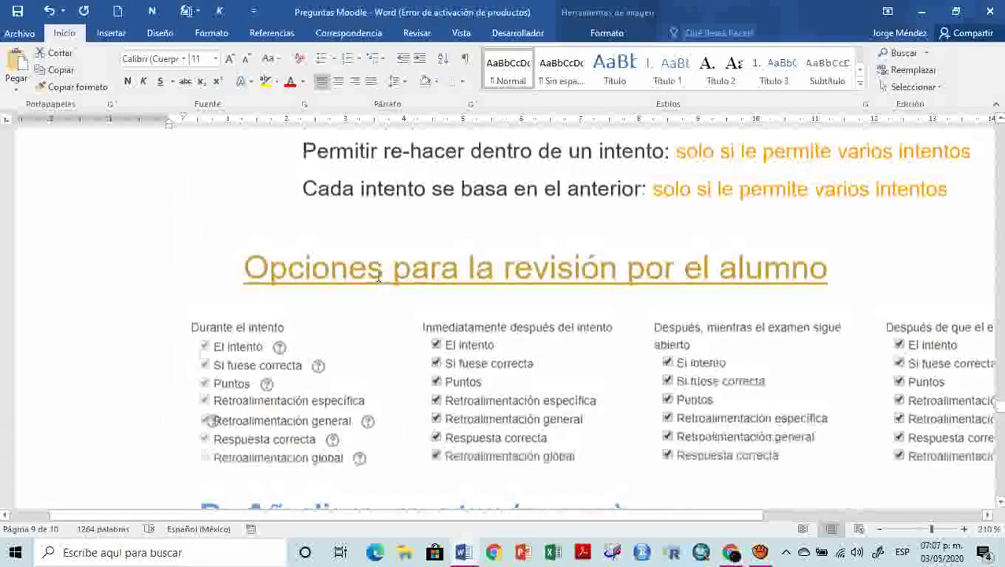
{"action": "scroll", "coordinate": [378, 275], "scroll_direction": "up", "scroll_amount": 5}
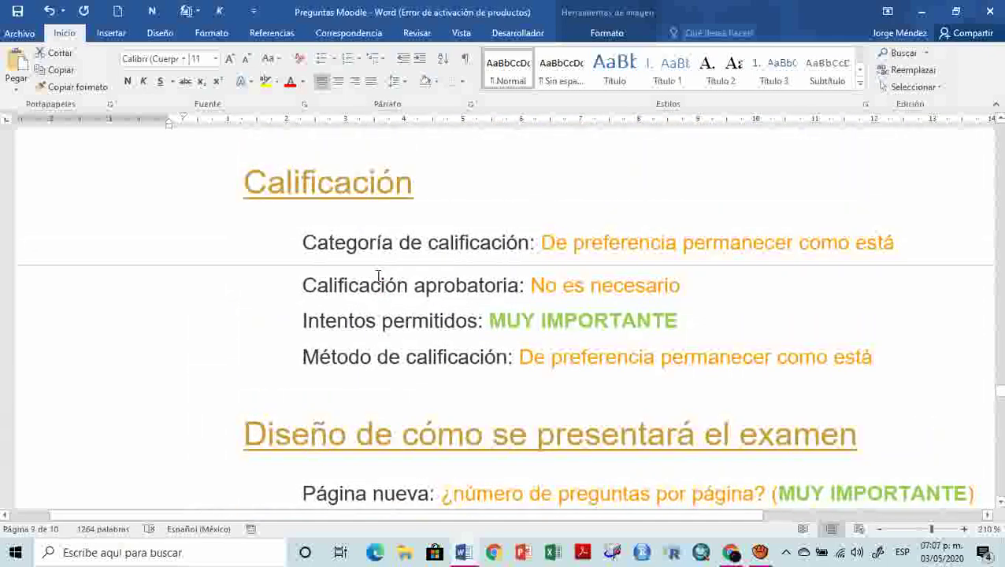
{"action": "scroll", "coordinate": [378, 276], "scroll_direction": "down", "scroll_amount": 3}
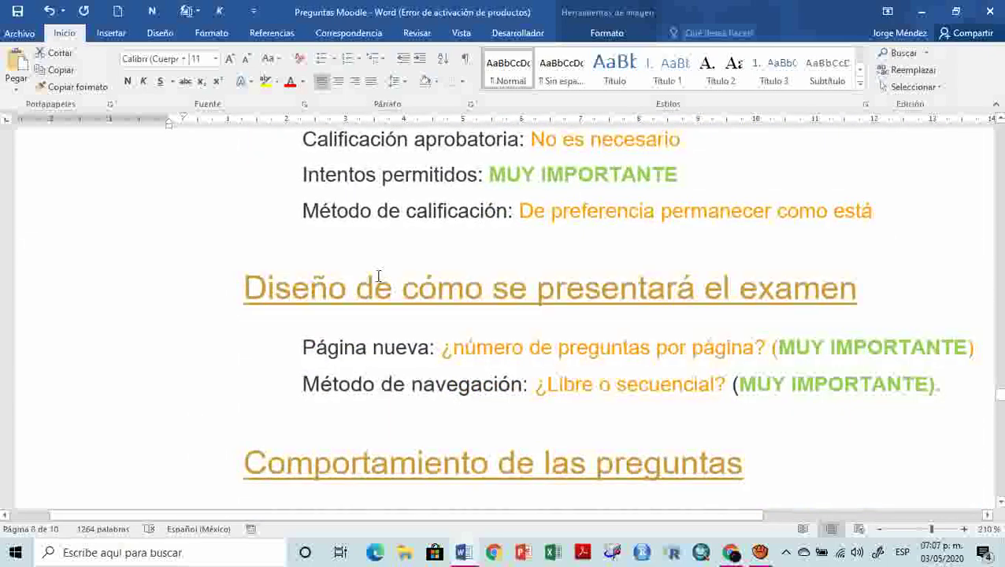
{"action": "left_click", "coordinate": [97, 394]}
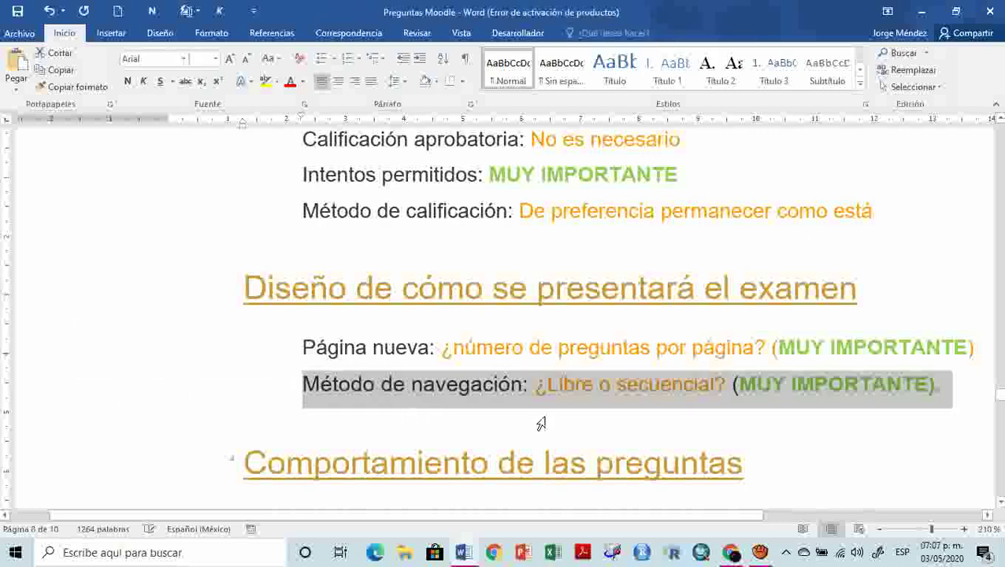
Return to the preview attempt in the browser and examine question 5's answer editor and the exam navigation block
{"action": "key", "text": "alt+Tab"}
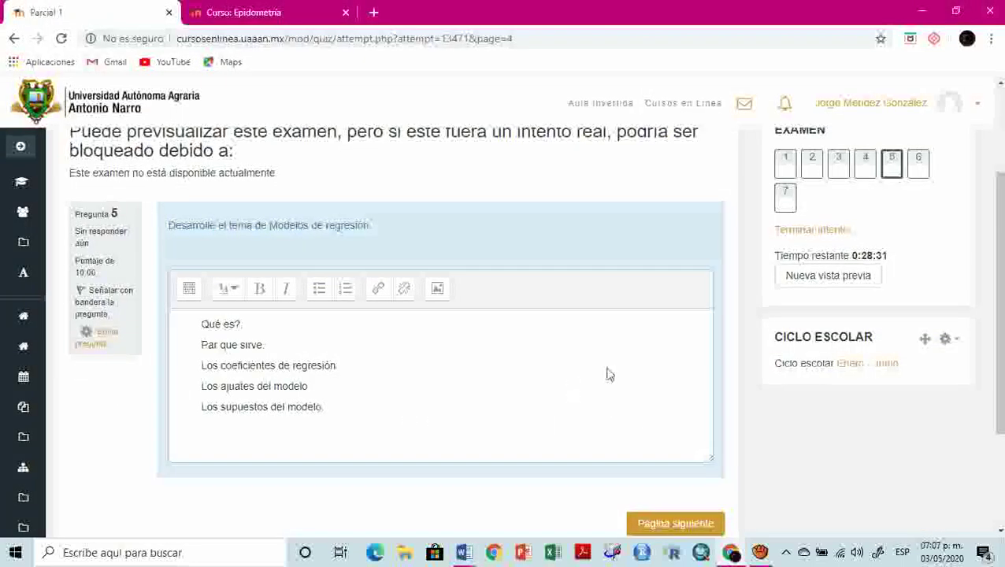
{"action": "scroll", "coordinate": [590, 498], "scroll_direction": "down", "scroll_amount": 3}
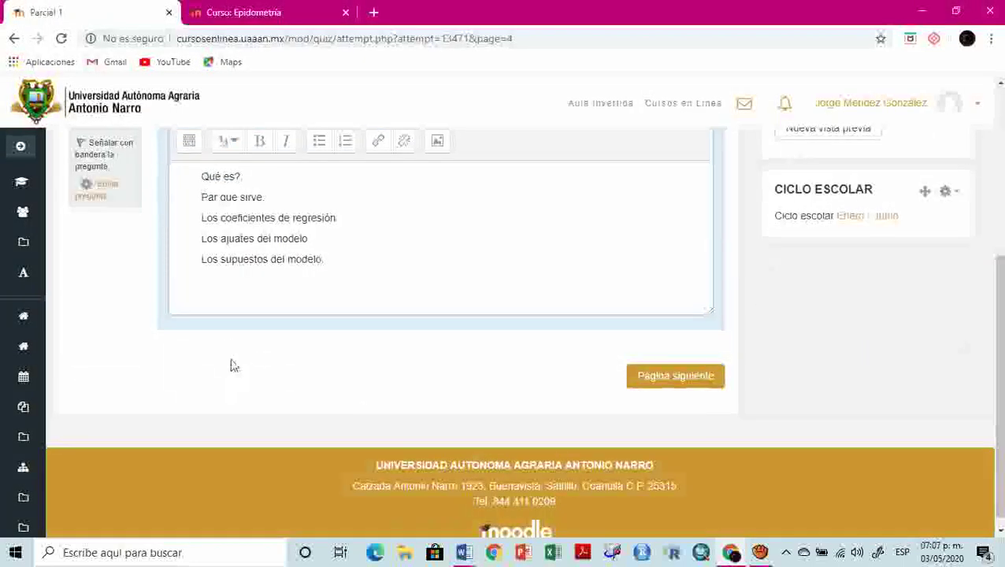
{"action": "scroll", "coordinate": [240, 369], "scroll_direction": "up", "scroll_amount": 1}
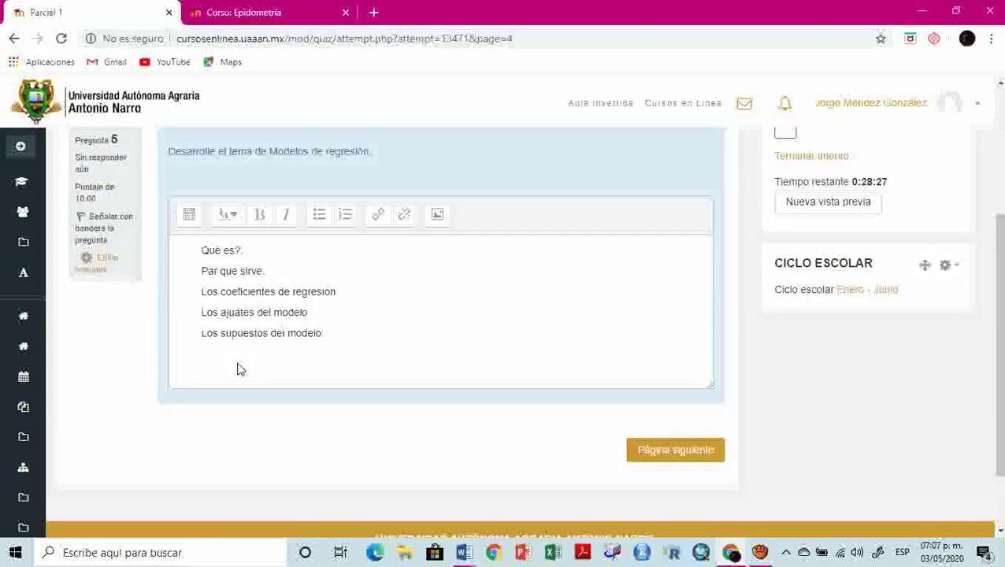
{"action": "scroll", "coordinate": [238, 364], "scroll_direction": "up", "scroll_amount": 3}
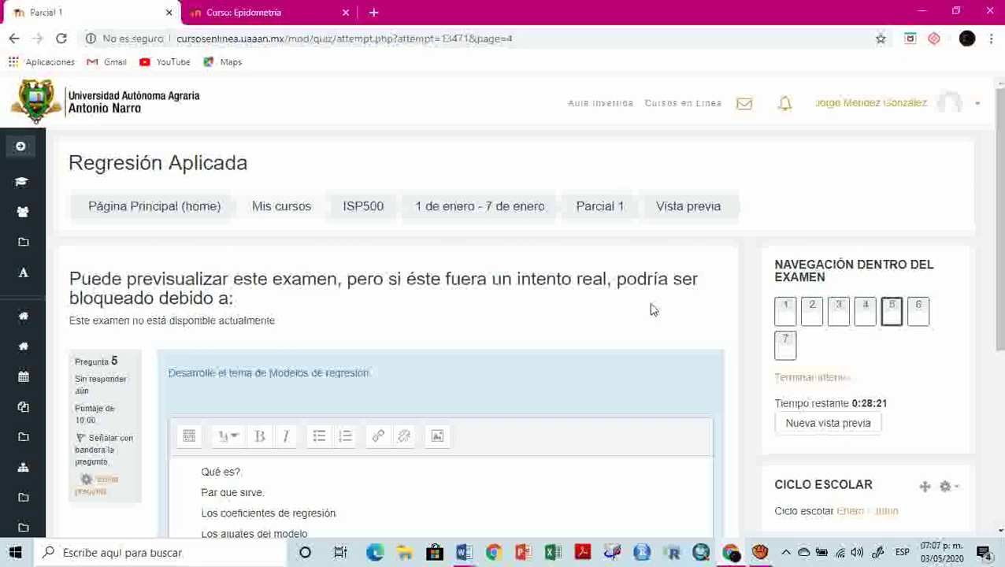
{"action": "scroll", "coordinate": [653, 310], "scroll_direction": "down", "scroll_amount": 3}
{"action": "left_click", "coordinate": [577, 298]}
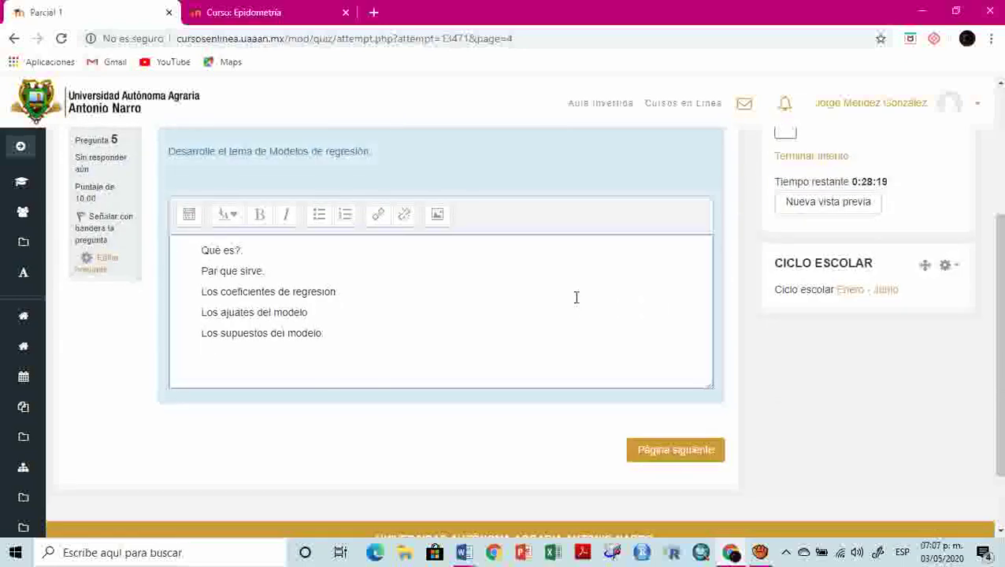
{"action": "scroll", "coordinate": [576, 297], "scroll_direction": "up", "scroll_amount": 2}
{"action": "left_click", "coordinate": [851, 247]}
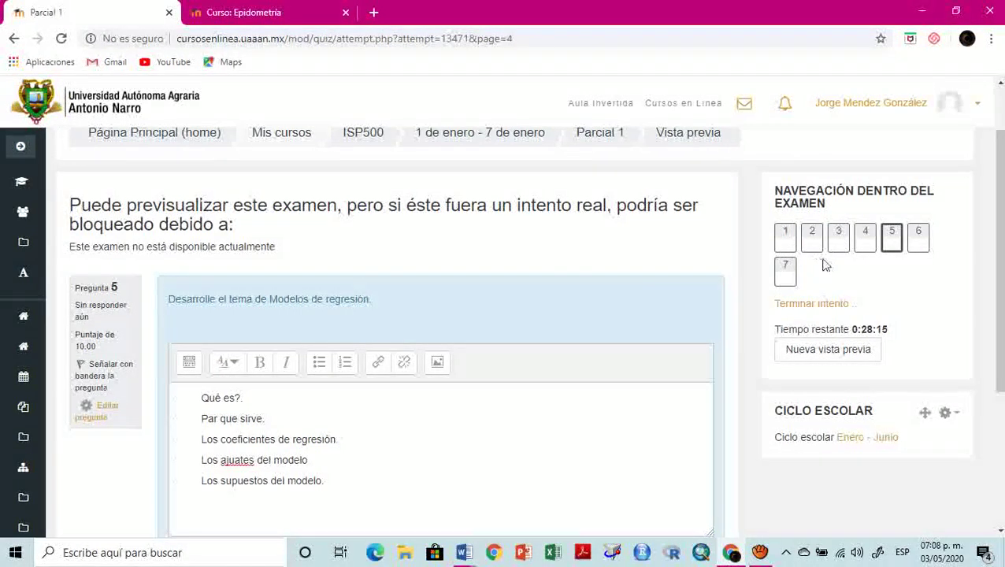
{"action": "scroll", "coordinate": [827, 276], "scroll_direction": "down", "scroll_amount": 2}
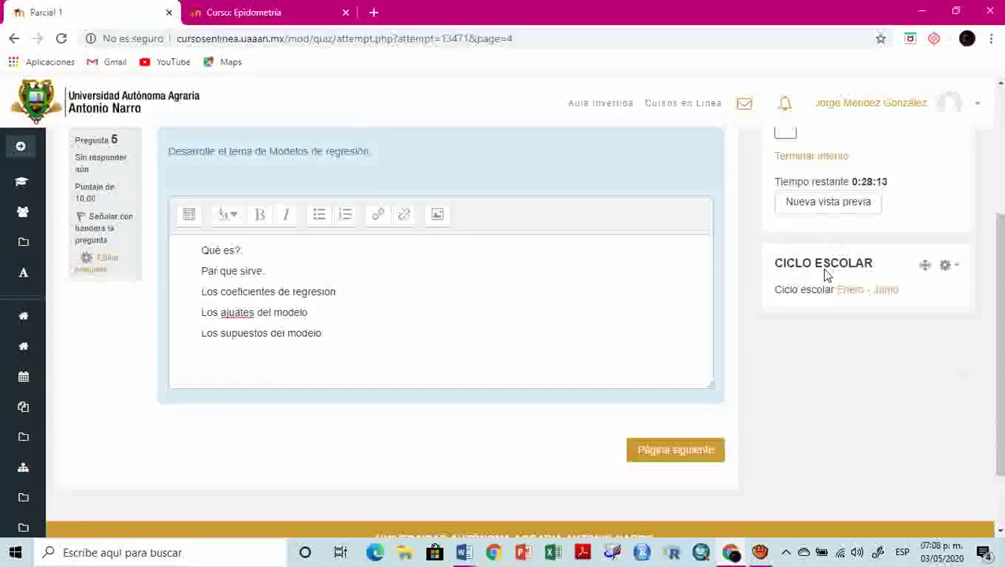
Advance the preview attempt past question 6 about La Peste to question 7, the diameter and height regression
{"action": "left_click", "coordinate": [675, 450]}
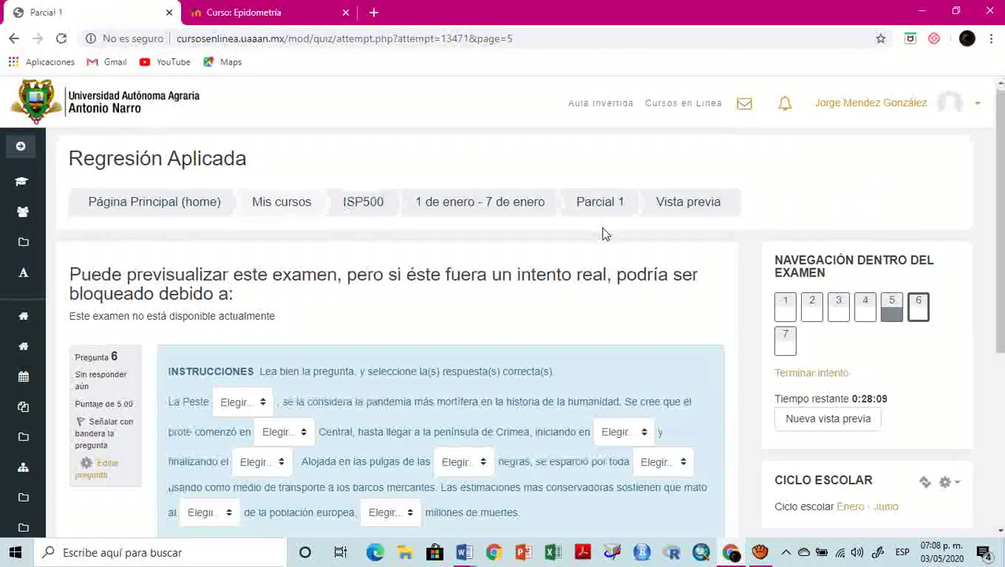
{"action": "scroll", "coordinate": [602, 228], "scroll_direction": "down", "scroll_amount": 2}
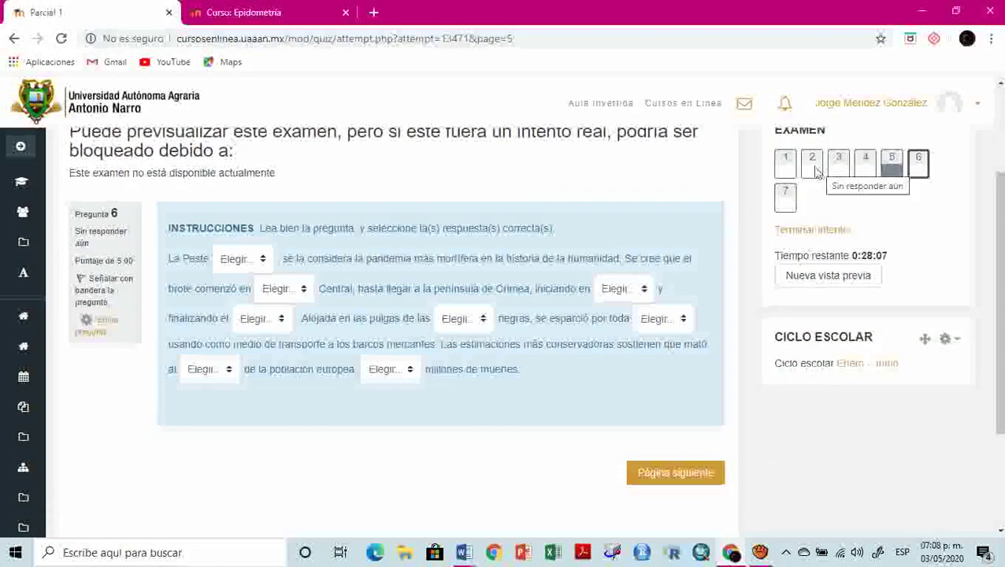
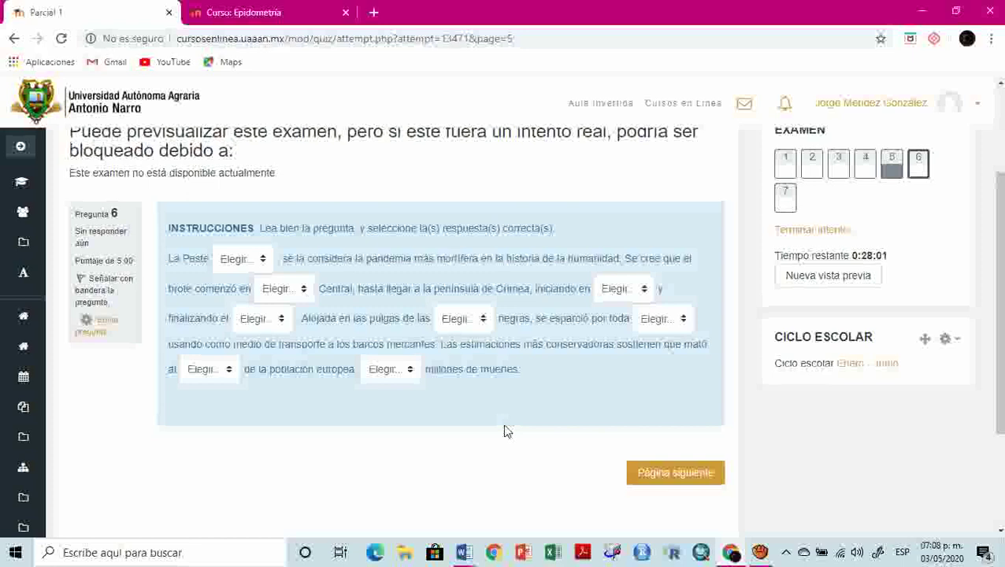
{"action": "left_click", "coordinate": [682, 469]}
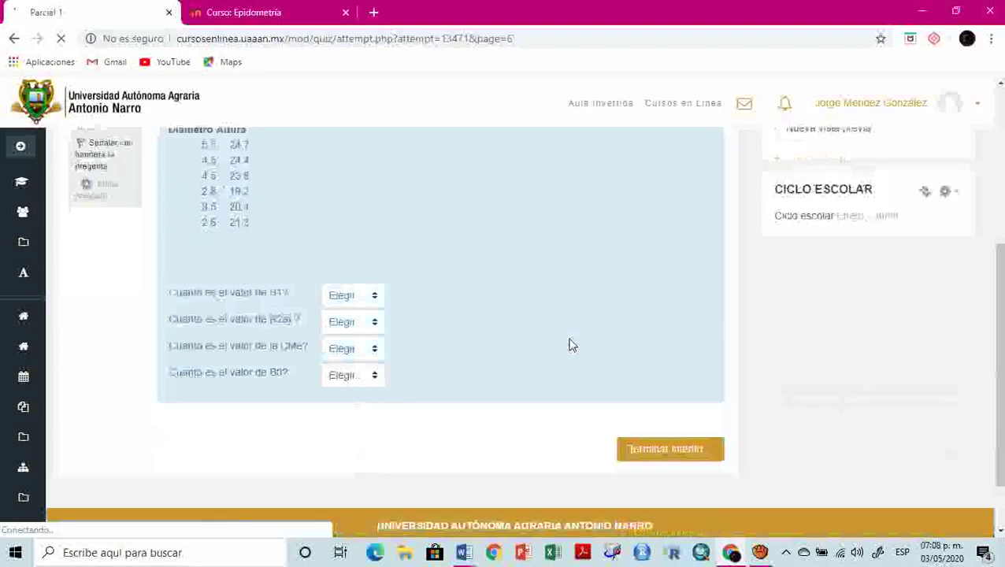
End the preview attempt from question 7, then submit all answers and confirm the submission
{"action": "left_click", "coordinate": [665, 456]}
{"action": "scroll", "coordinate": [554, 316], "scroll_direction": "down", "scroll_amount": 3}
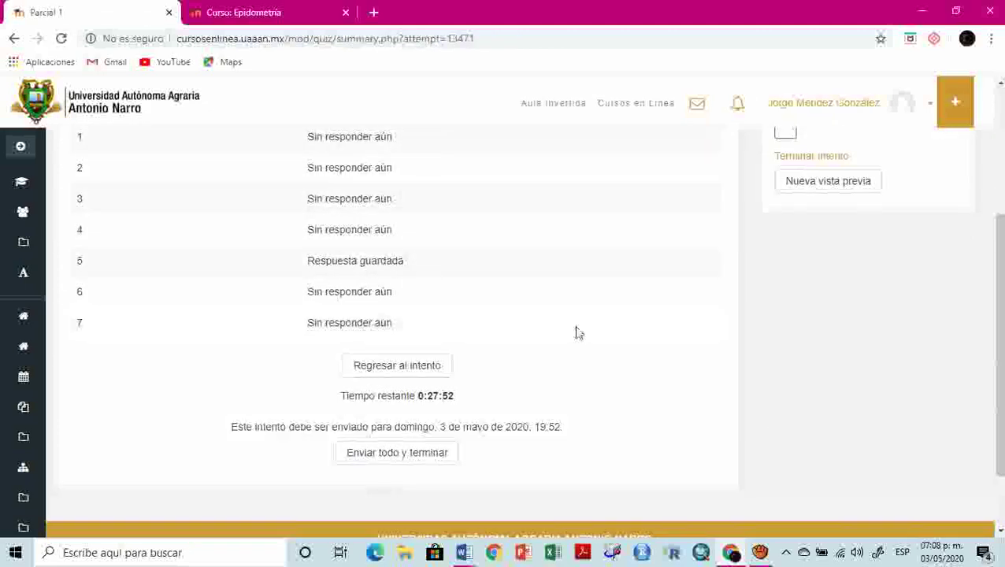
{"action": "left_click", "coordinate": [415, 455]}
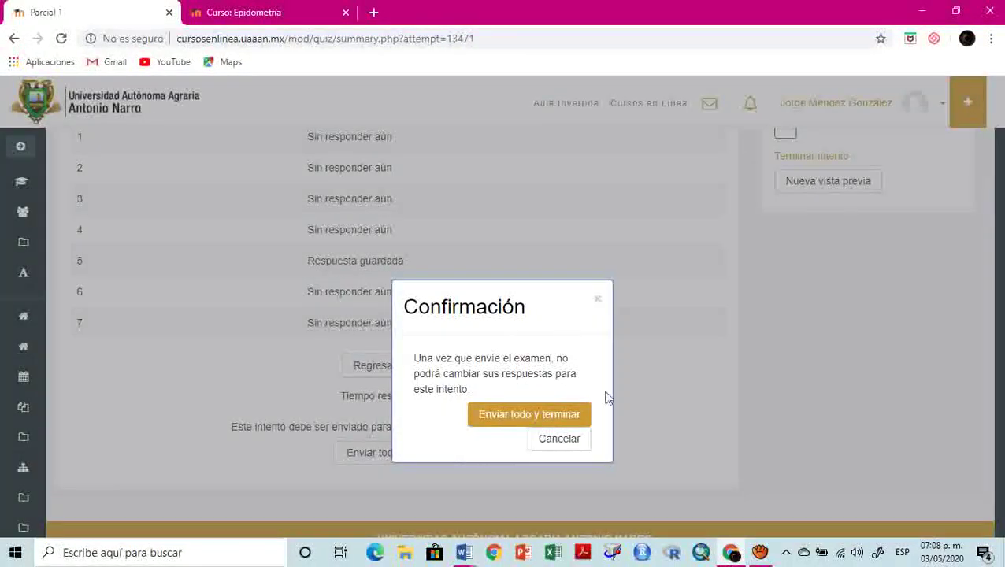
{"action": "left_click", "coordinate": [527, 418]}
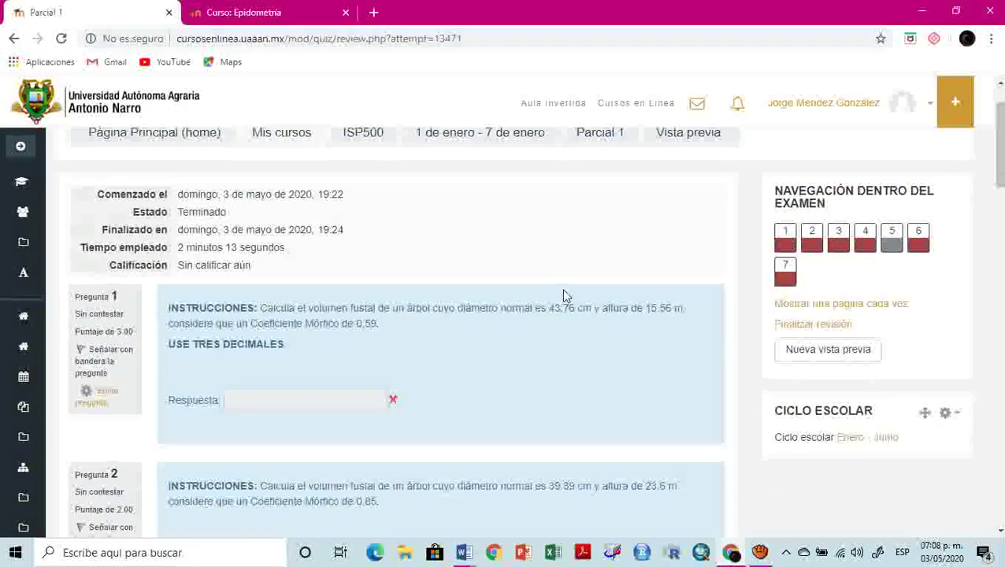
Examine the attempt review for questions 1 and 2, checking how answers and marks are presented
{"action": "scroll", "coordinate": [564, 295], "scroll_direction": "down", "scroll_amount": 1}
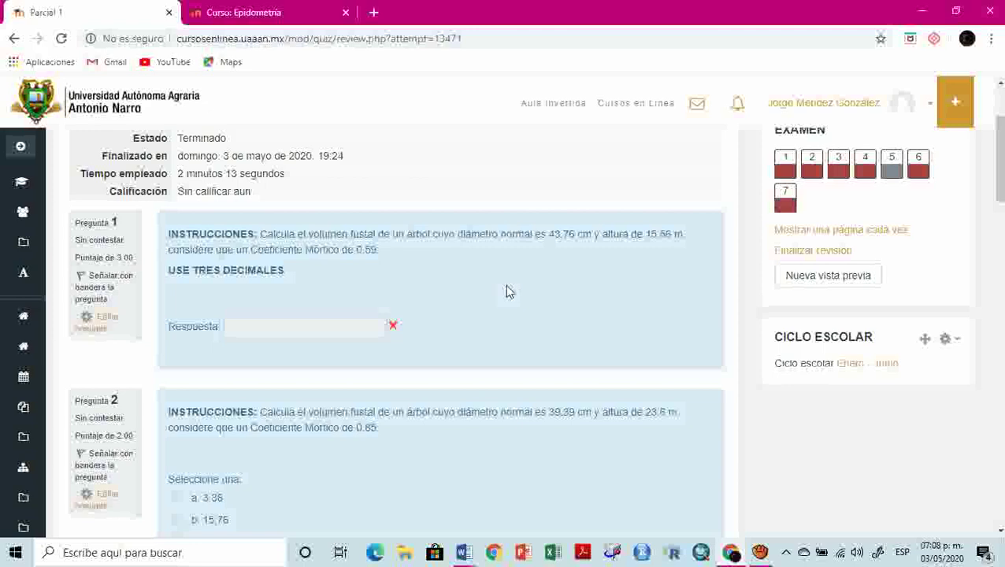
{"action": "scroll", "coordinate": [508, 292], "scroll_direction": "down", "scroll_amount": 2}
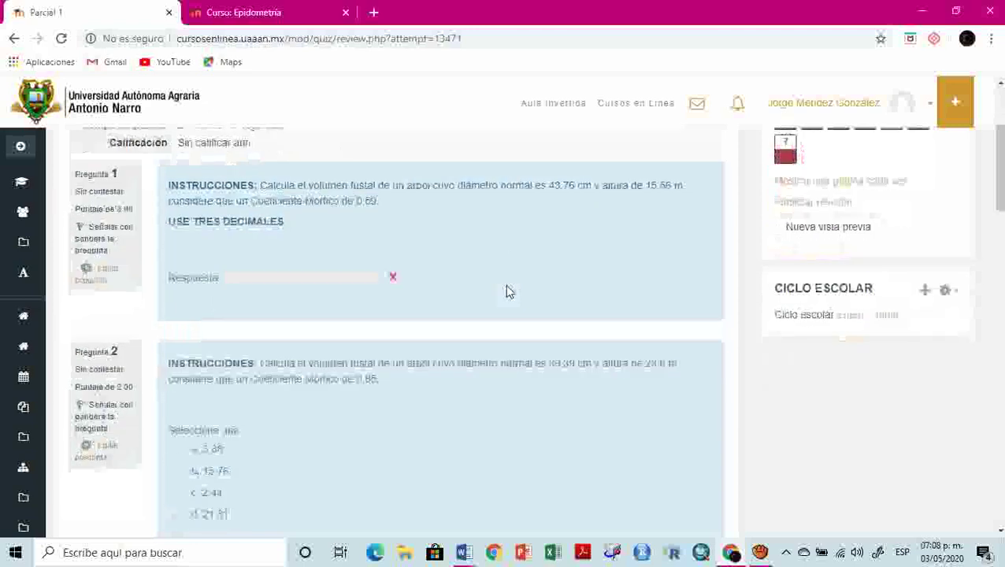
{"action": "scroll", "coordinate": [508, 292], "scroll_direction": "down", "scroll_amount": 1}
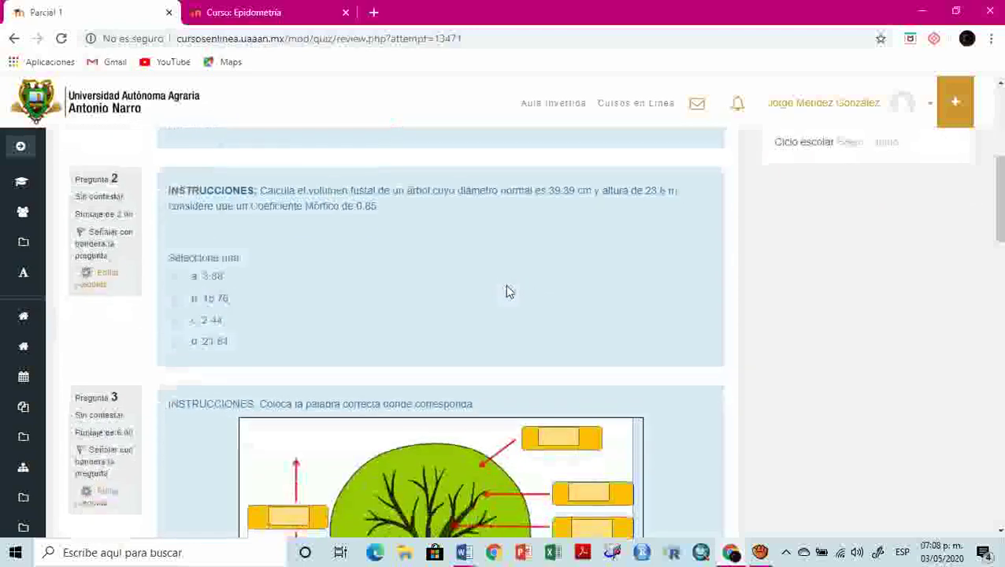
{"action": "scroll", "coordinate": [507, 292], "scroll_direction": "up", "scroll_amount": 2}
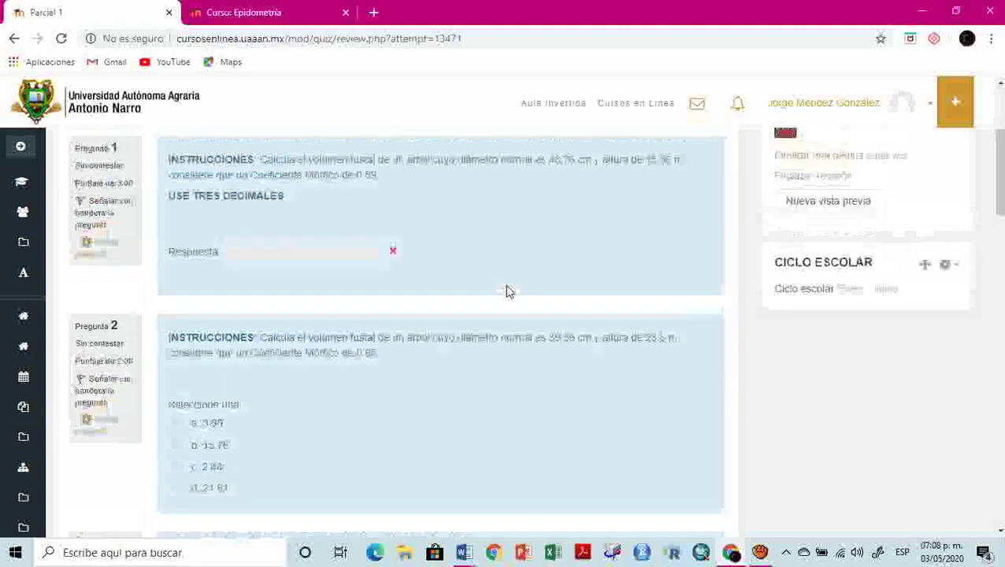
{"action": "left_click_drag", "start_coordinate": [168, 290], "coordinate": [194, 293]}
{"action": "left_click", "coordinate": [176, 293]}
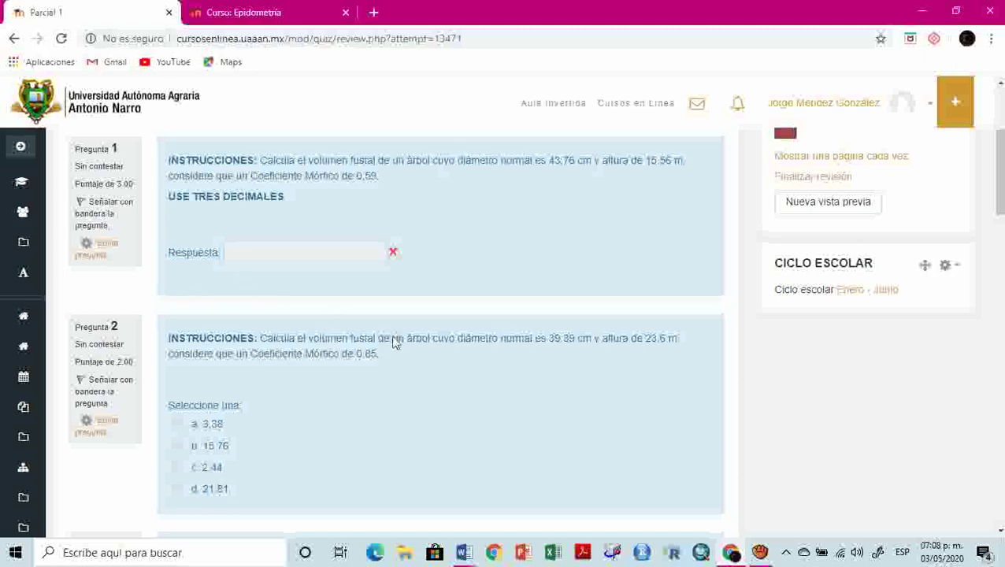
Read through the rest of the attempt review, from question 2 to the regression table and selections in question 7
{"action": "scroll", "coordinate": [394, 340], "scroll_direction": "down", "scroll_amount": 3}
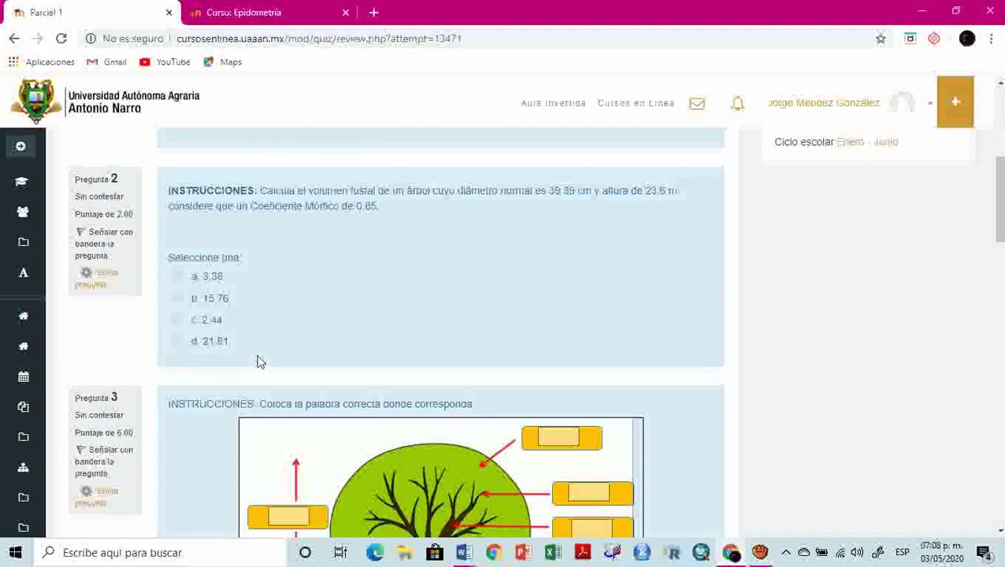
{"action": "scroll", "coordinate": [531, 293], "scroll_direction": "down", "scroll_amount": 6}
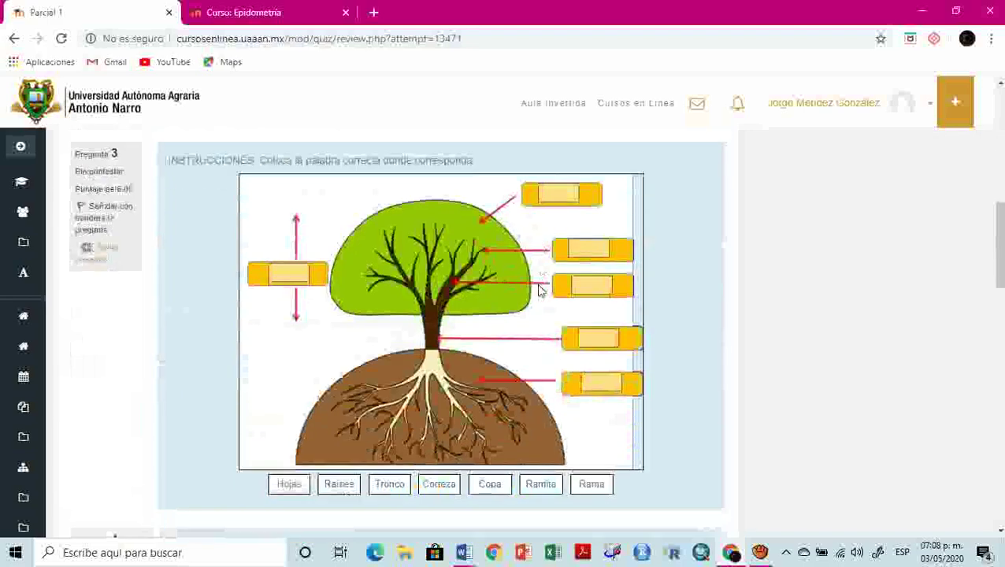
{"action": "scroll", "coordinate": [296, 325], "scroll_direction": "down", "scroll_amount": 5}
{"action": "scroll", "coordinate": [296, 331], "scroll_direction": "down", "scroll_amount": 3}
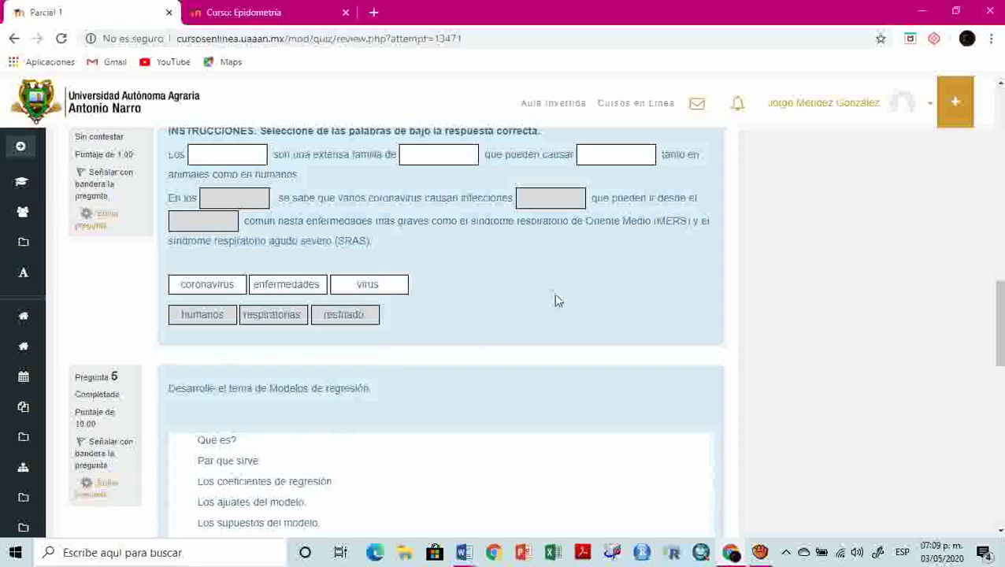
{"action": "scroll", "coordinate": [556, 300], "scroll_direction": "down", "scroll_amount": 1}
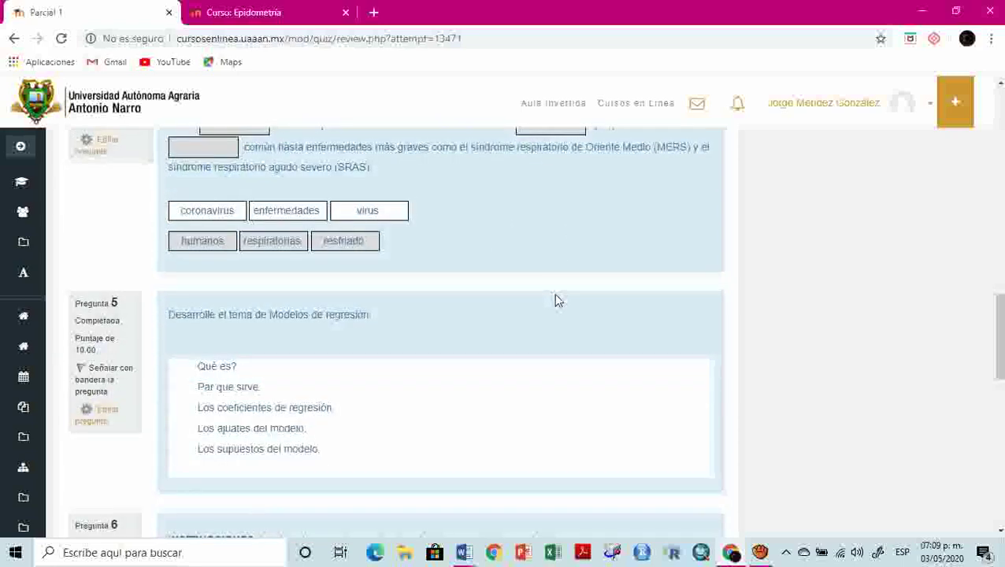
{"action": "scroll", "coordinate": [555, 300], "scroll_direction": "down", "scroll_amount": 2}
{"action": "scroll", "coordinate": [556, 300], "scroll_direction": "down", "scroll_amount": 2}
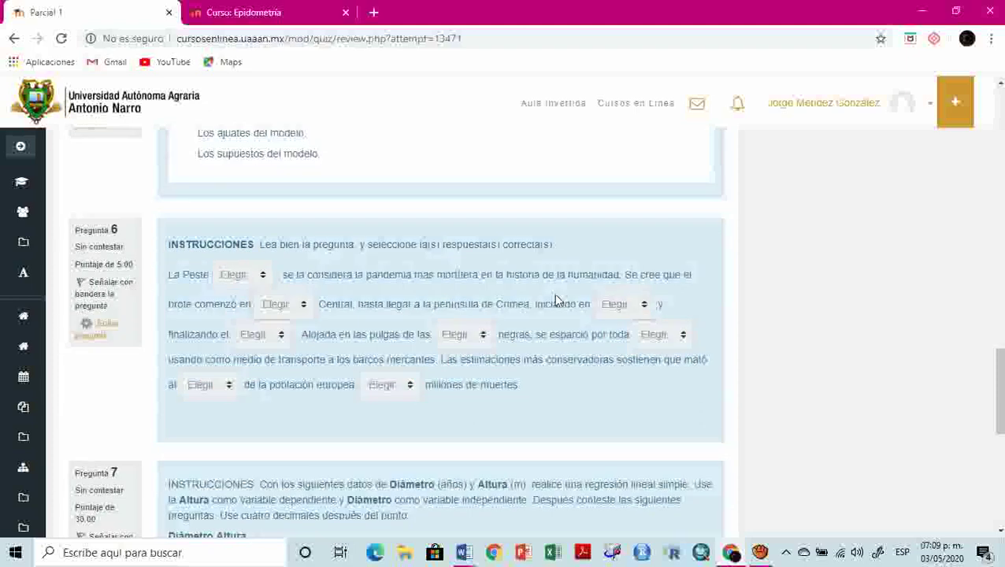
{"action": "scroll", "coordinate": [556, 300], "scroll_direction": "down", "scroll_amount": 1}
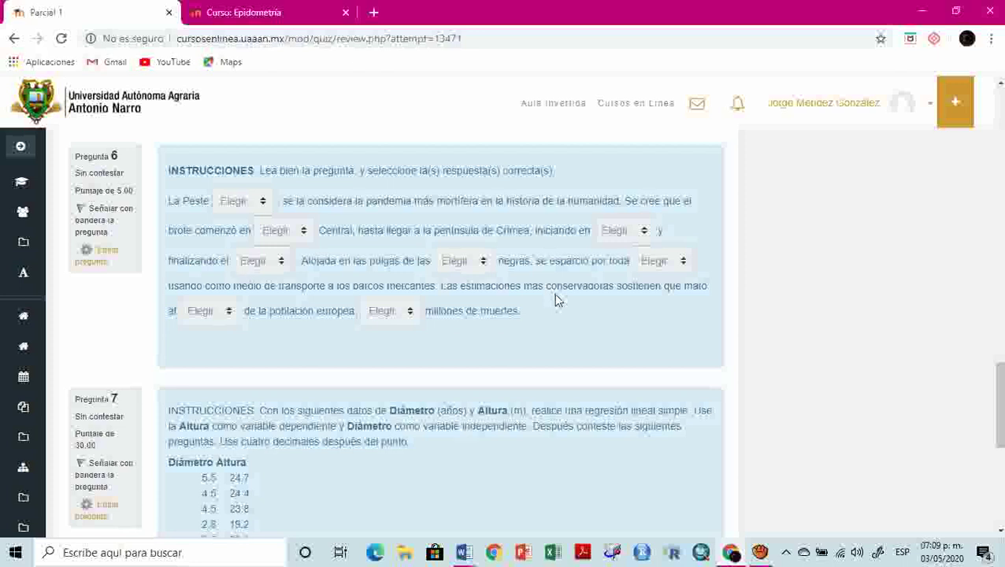
{"action": "scroll", "coordinate": [555, 299], "scroll_direction": "down", "scroll_amount": 1}
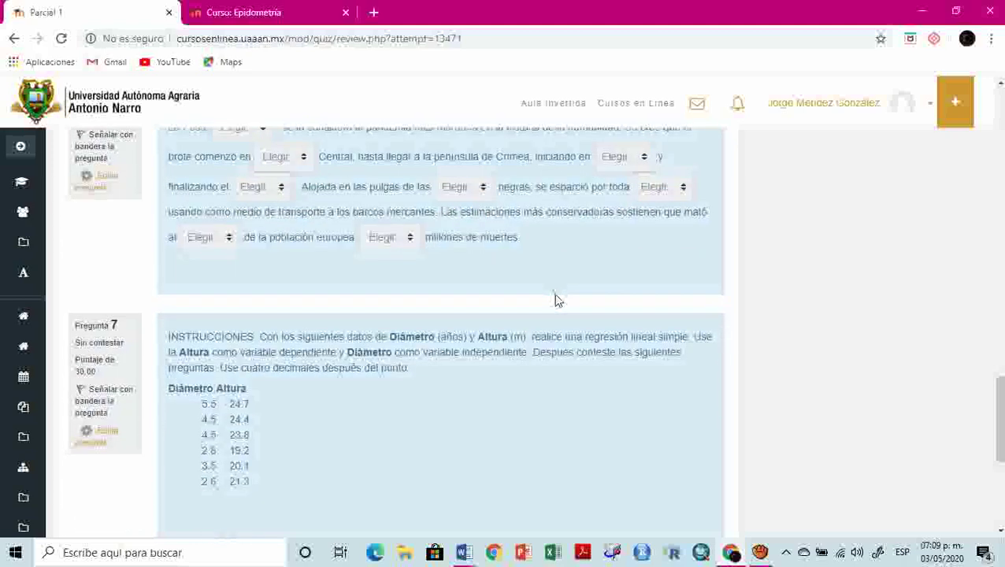
{"action": "scroll", "coordinate": [555, 299], "scroll_direction": "down", "scroll_amount": 3}
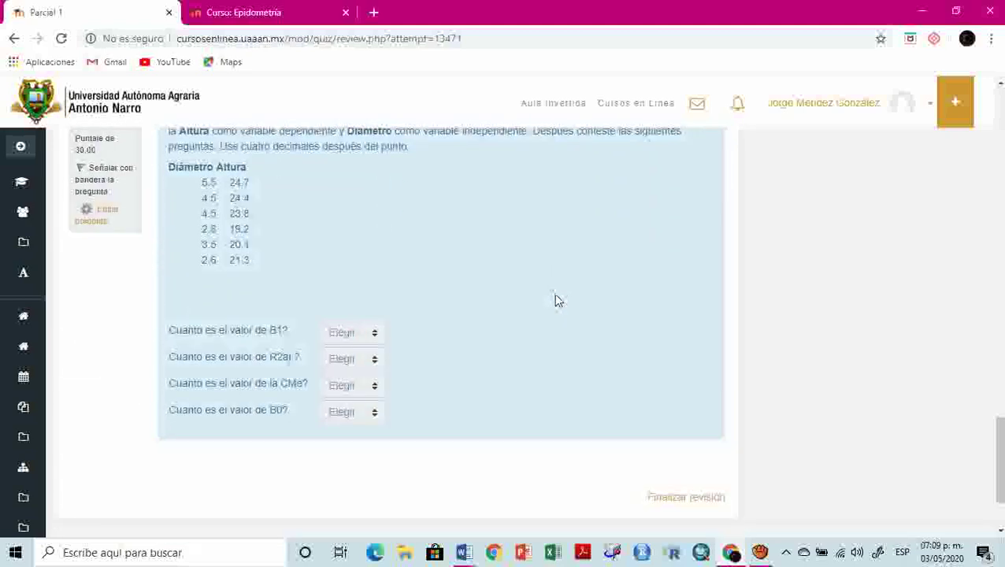
{"action": "scroll", "coordinate": [994, 448], "scroll_direction": "up", "scroll_amount": 4}
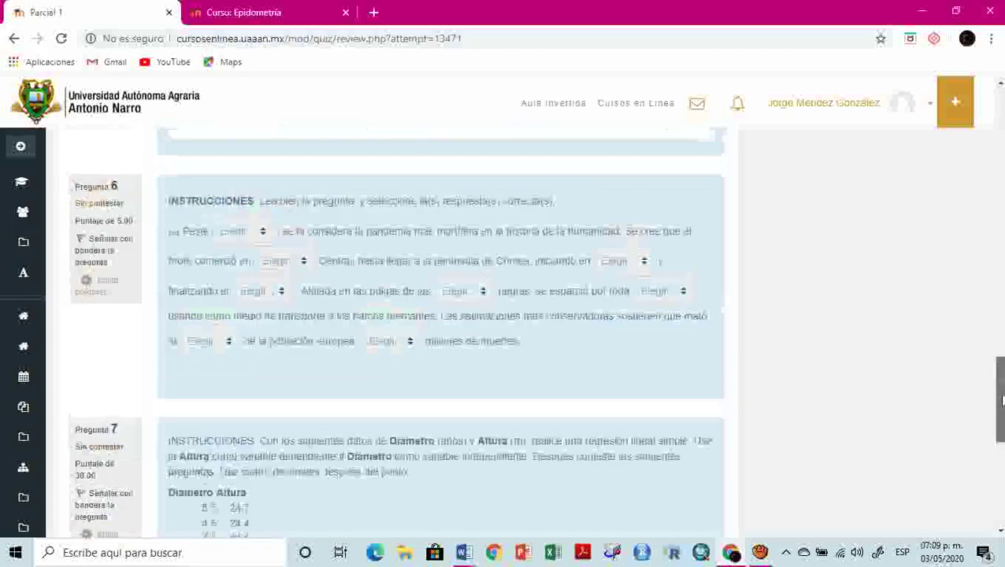
Switch to the Preguntas Moodle Word document and find the Opciones para la revisión por el alumno section
{"action": "key", "text": "alt+Tab"}
{"action": "scroll", "coordinate": [583, 431], "scroll_direction": "down", "scroll_amount": 10}
{"action": "scroll", "coordinate": [583, 431], "scroll_direction": "up", "scroll_amount": 10}
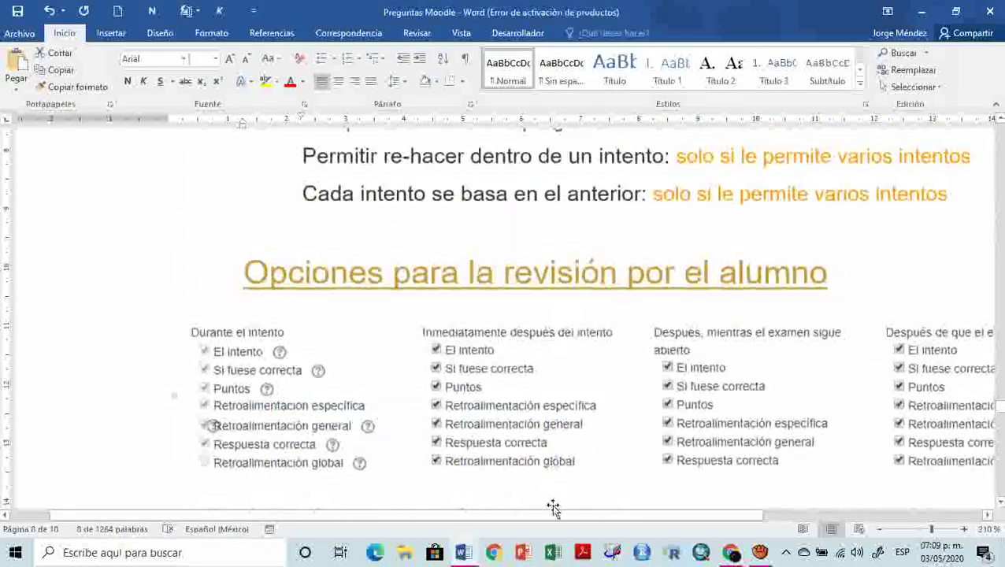
Examine all four columns of student review options in the notes, then check the end of the Parcial 1 attempt review in Chrome
{"action": "left_click_drag", "start_coordinate": [545, 516], "coordinate": [648, 517]}
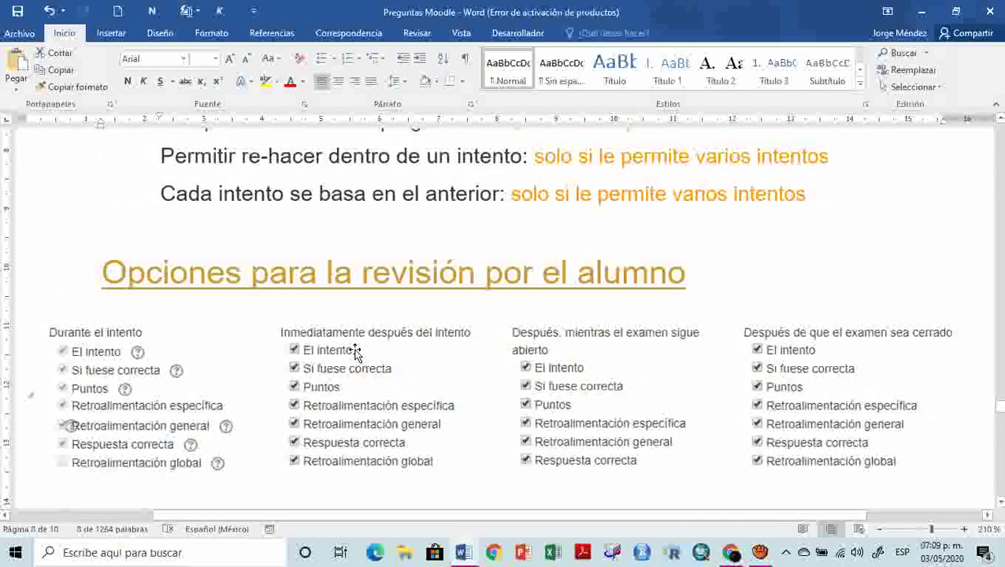
{"action": "key", "text": "alt+Tab"}
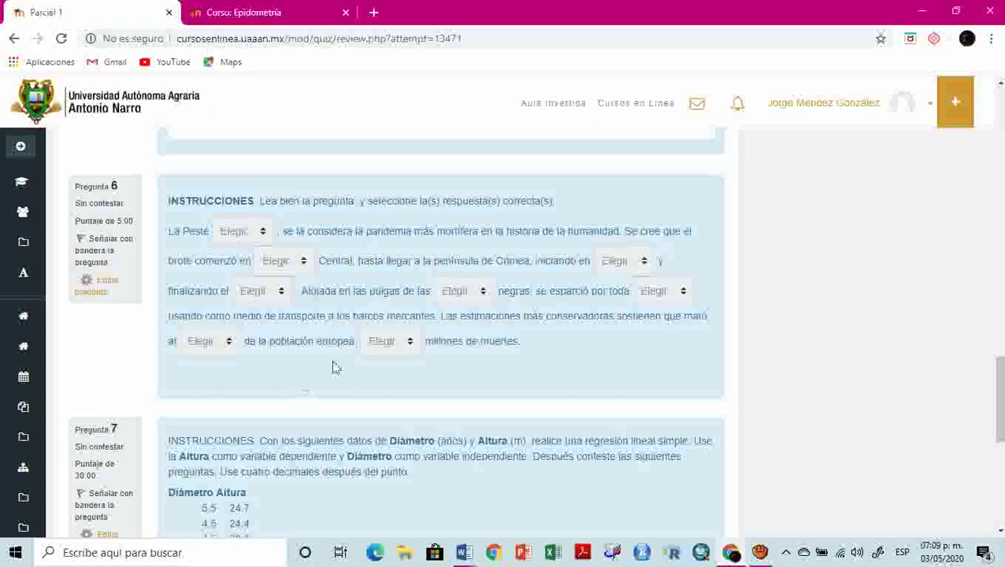
{"action": "scroll", "coordinate": [549, 360], "scroll_direction": "down", "scroll_amount": 2}
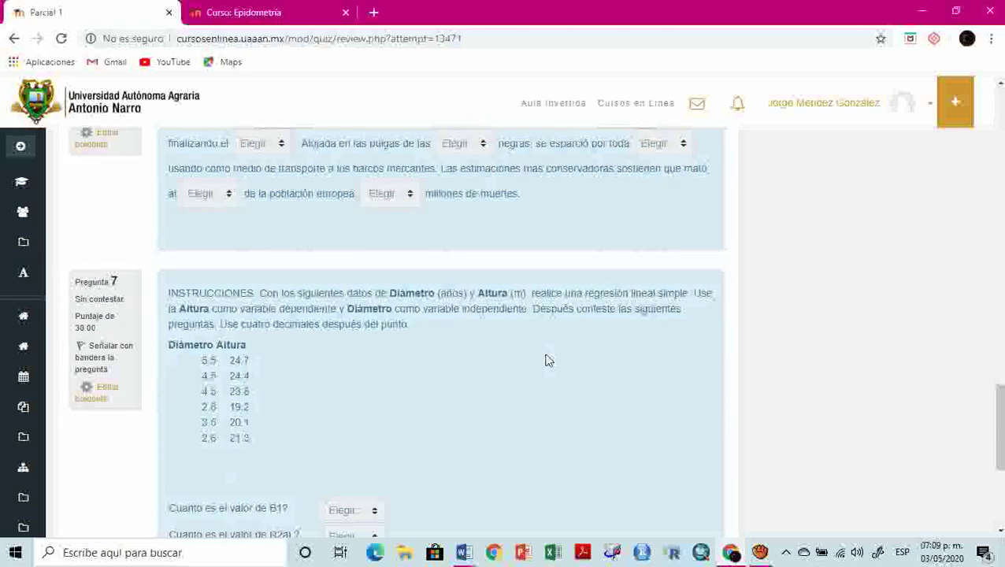
{"action": "scroll", "coordinate": [549, 360], "scroll_direction": "down", "scroll_amount": 2}
{"action": "scroll", "coordinate": [549, 360], "scroll_direction": "down", "scroll_amount": 1}
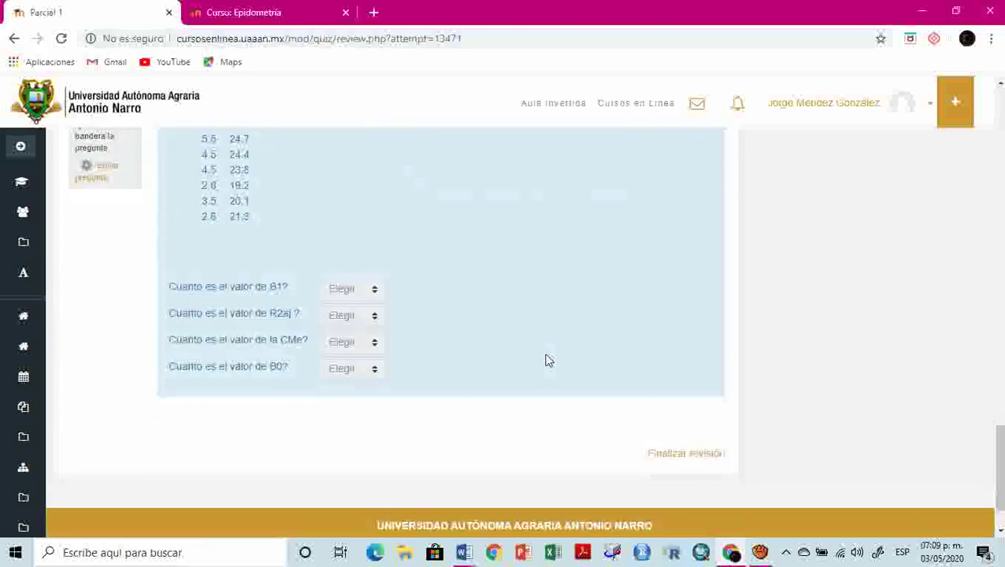
Capture the attempt review showing questions 1 and 2 and paste the screenshot into a new blank Word document
{"action": "left_click_drag", "start_coordinate": [1001, 471], "coordinate": [983, 180]}
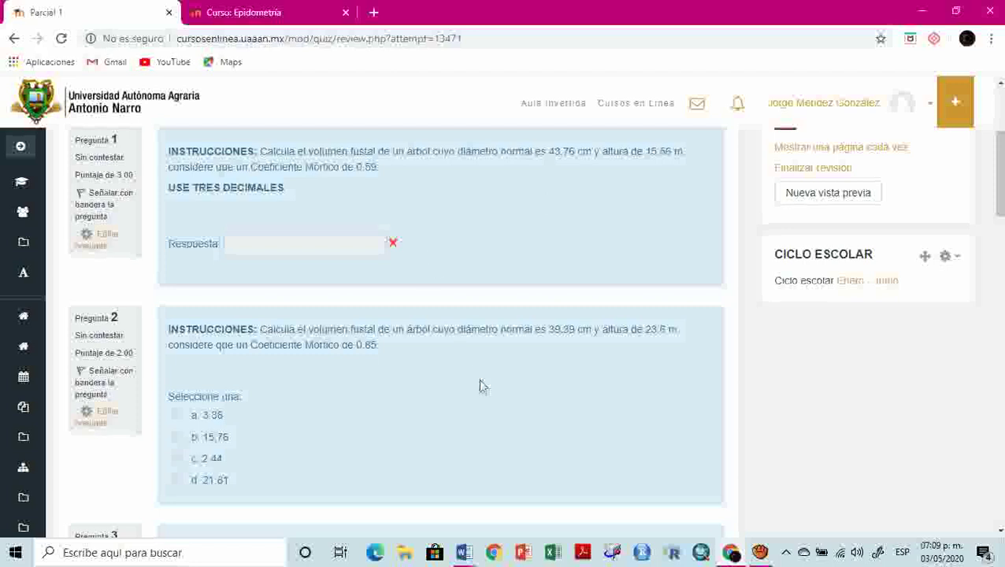
{"action": "mouse_move", "coordinate": [464, 552]}
{"action": "left_click", "coordinate": [521, 498]}
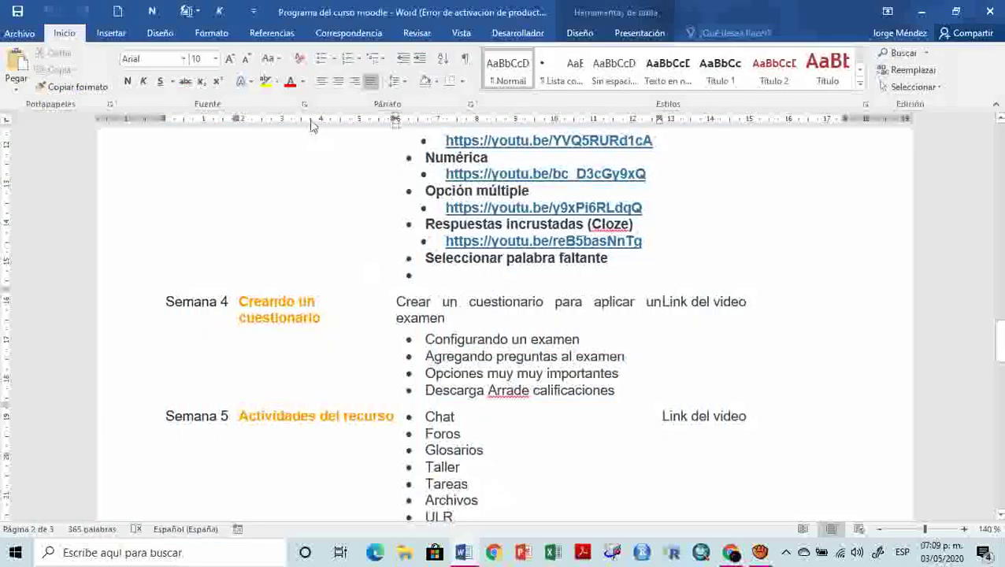
{"action": "left_click", "coordinate": [118, 11]}
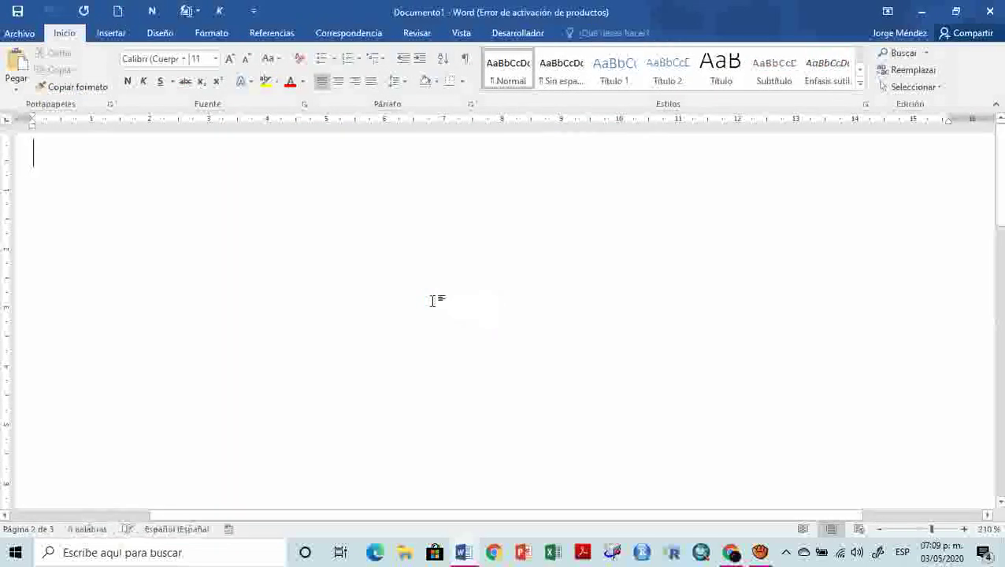
{"action": "key", "text": "ctrl+v"}
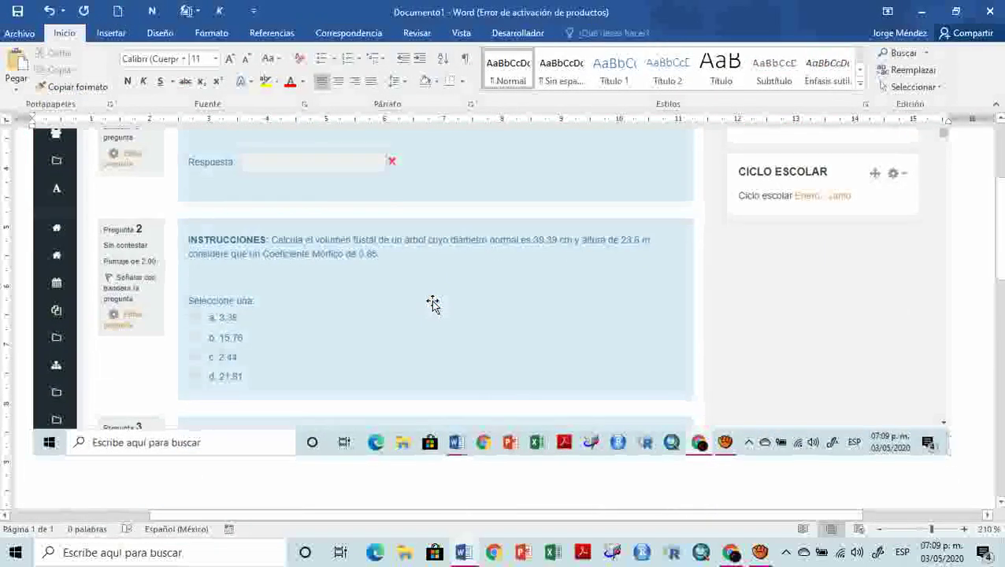
Return to the attempt review in Chrome, capture question 3's tree diagram, and paste the screenshot below the first one in Documento1 in Word
{"action": "key", "text": "alt+Tab"}
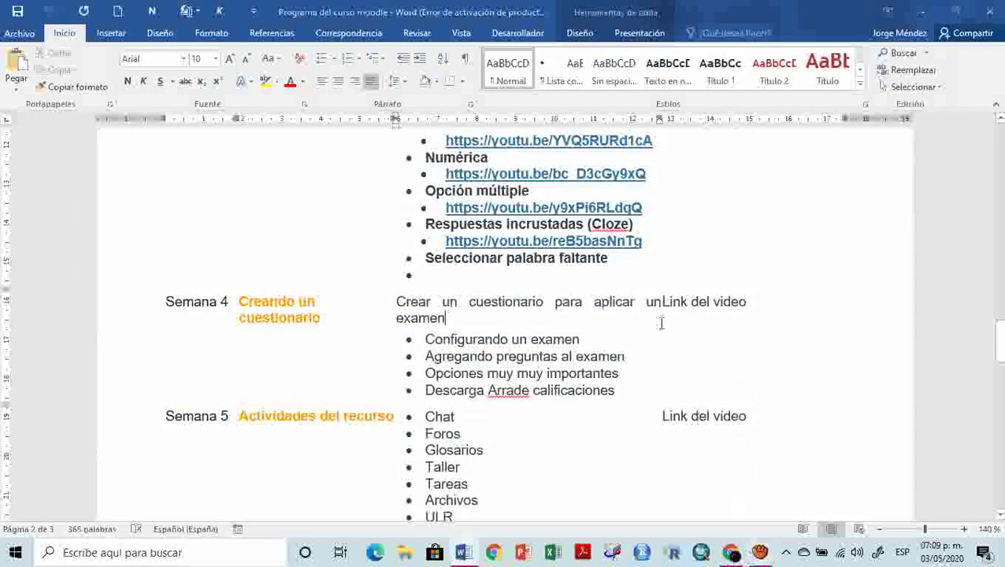
{"action": "key", "text": "alt+Tab"}
{"action": "key", "text": "alt+Tab"}
{"action": "scroll", "coordinate": [588, 288], "scroll_direction": "down", "scroll_amount": 3}
{"action": "scroll", "coordinate": [585, 290], "scroll_direction": "down", "scroll_amount": 3}
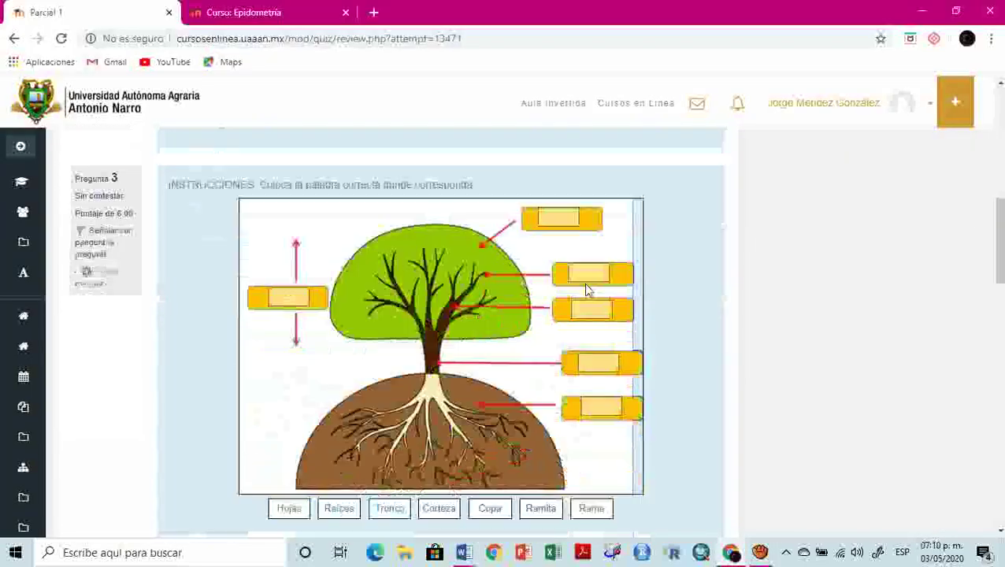
{"action": "key", "text": "alt+Tab"}
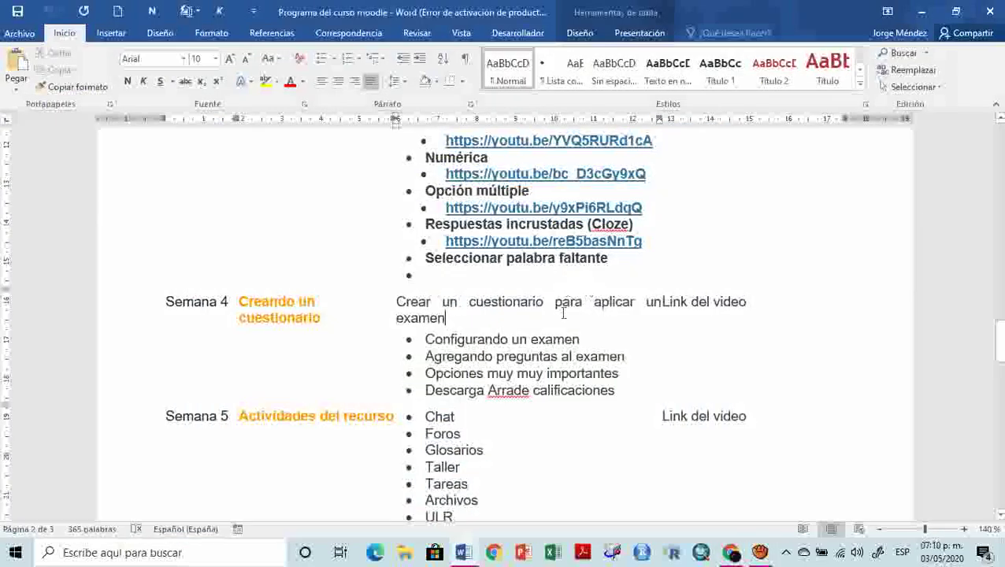
{"action": "mouse_move", "coordinate": [466, 554]}
{"action": "left_click", "coordinate": [583, 445]}
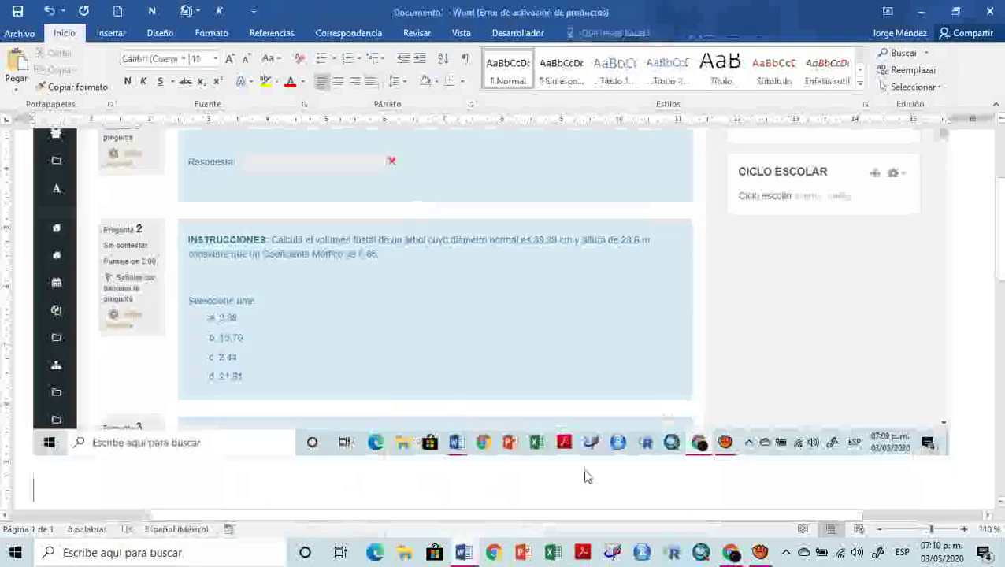
{"action": "key", "text": "ctrl+v"}
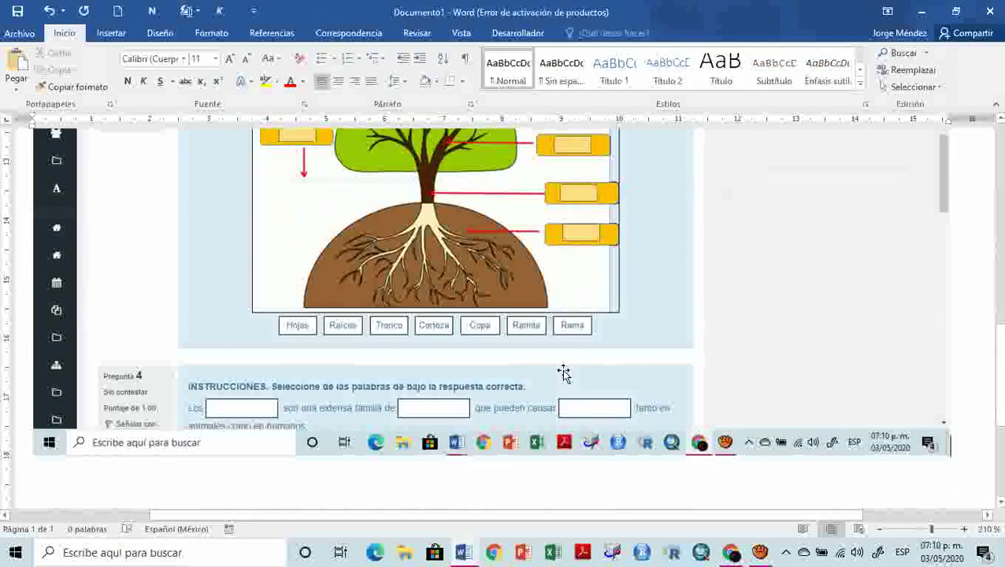
Capture question 4 and the start of question 5 from the Chrome attempt review and add the screenshot to Documento1 in Word
{"action": "key", "text": "alt+Tab"}
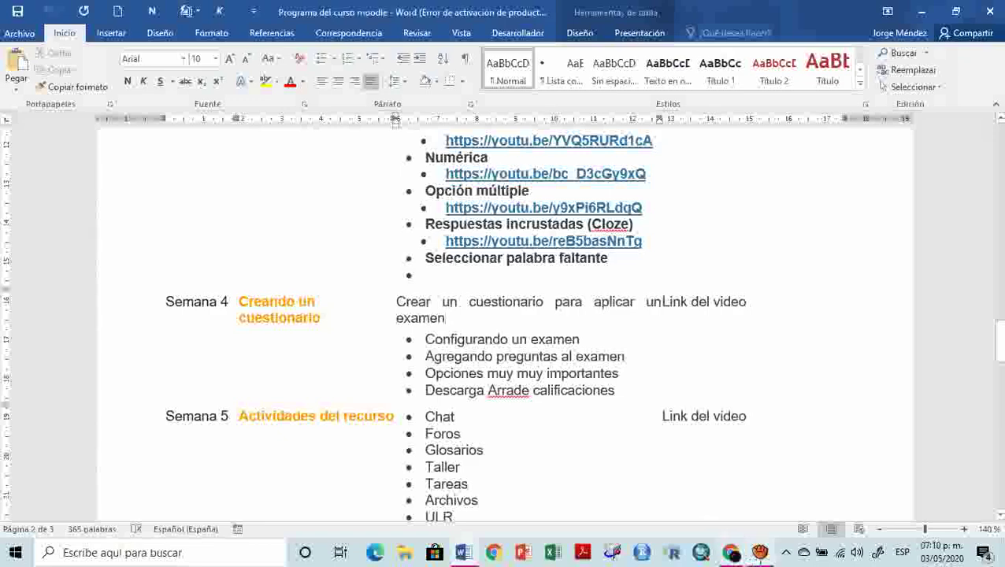
{"action": "left_click", "coordinate": [731, 553]}
{"action": "scroll", "coordinate": [665, 377], "scroll_direction": "down", "scroll_amount": 5}
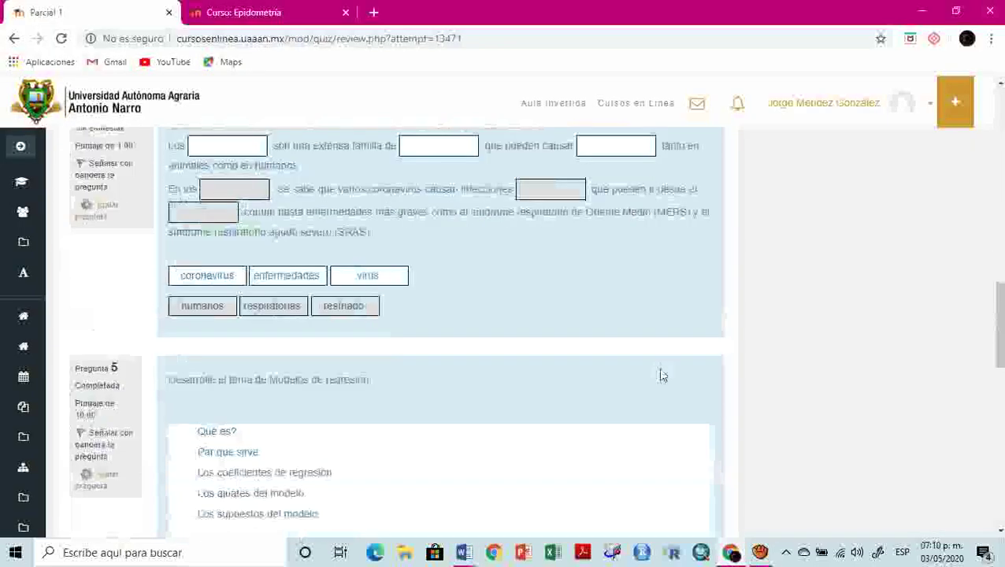
{"action": "scroll", "coordinate": [664, 376], "scroll_direction": "up", "scroll_amount": 1}
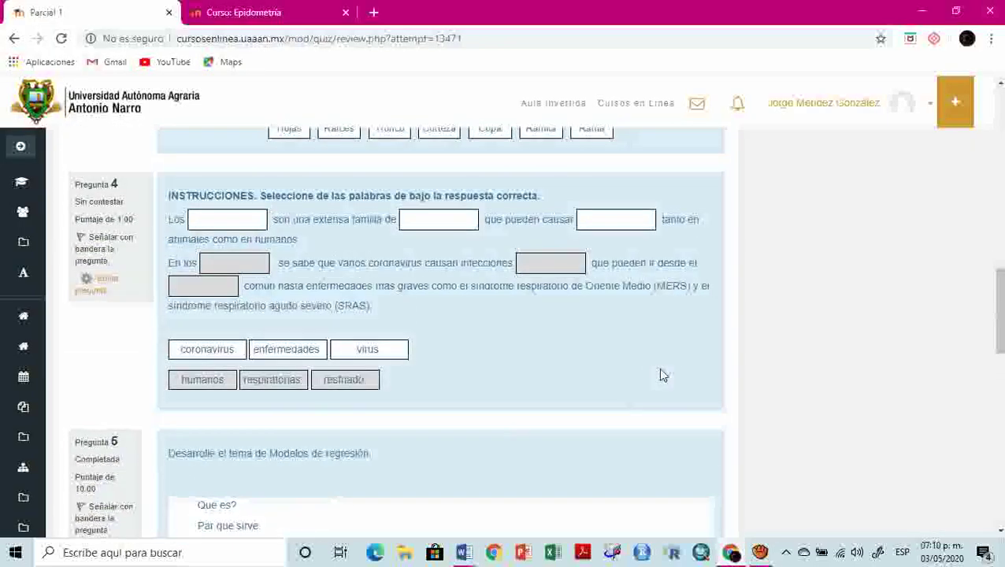
{"action": "key", "text": "alt+Tab"}
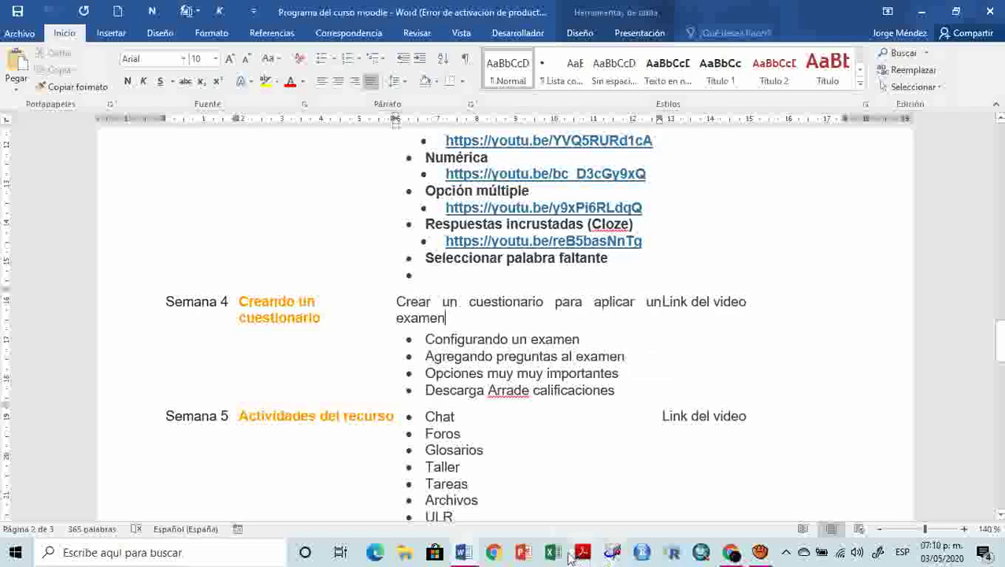
{"action": "mouse_move", "coordinate": [465, 552]}
{"action": "left_click", "coordinate": [595, 502]}
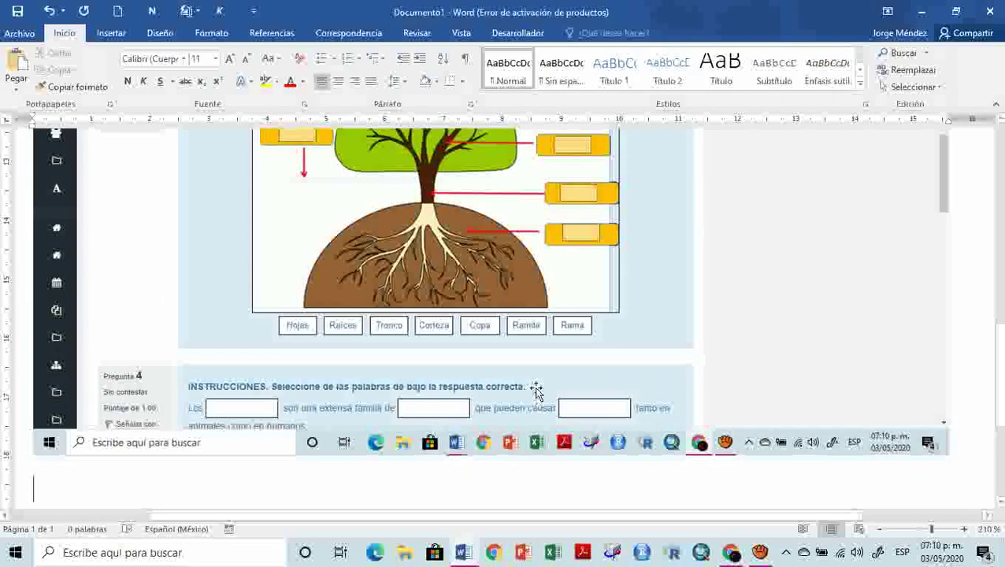
{"action": "key", "text": "ctrl+v"}
Capture question 6 and the start of question 7 from the Chrome attempt review and paste the screenshot at the end of Documento1
{"action": "key", "text": "alt+Tab"}
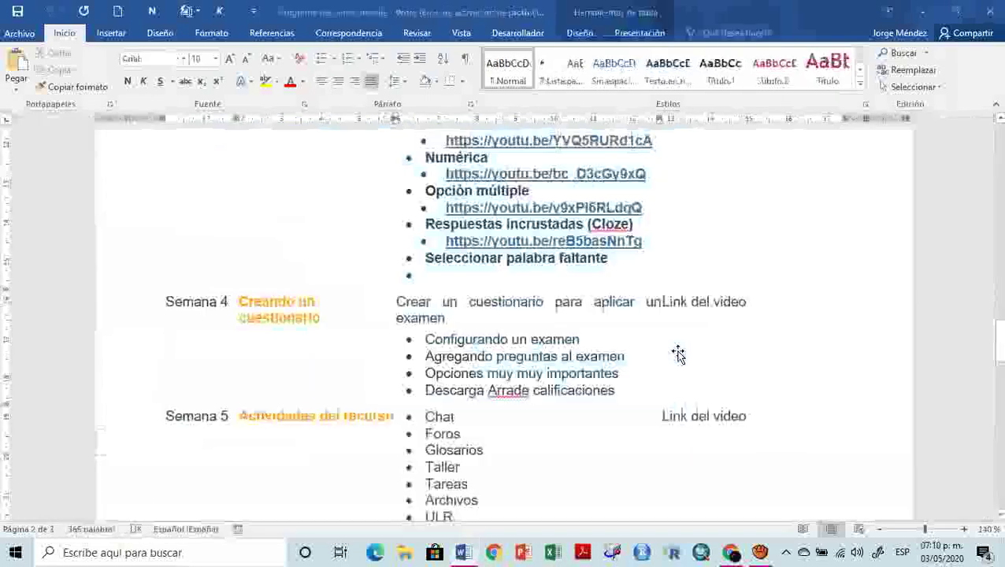
{"action": "left_click", "coordinate": [731, 552]}
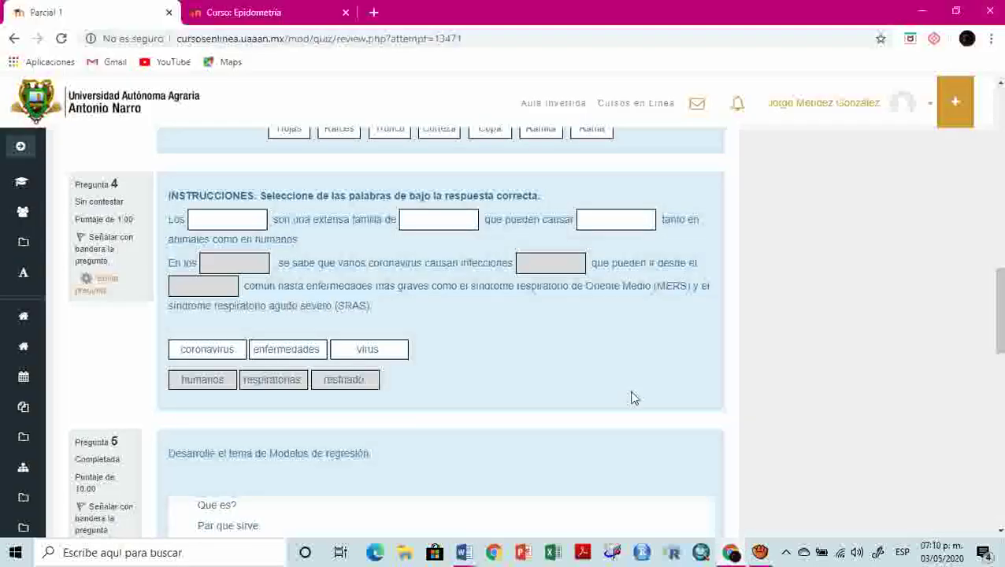
{"action": "scroll", "coordinate": [631, 397], "scroll_direction": "down", "scroll_amount": 10}
{"action": "scroll", "coordinate": [631, 398], "scroll_direction": "up", "scroll_amount": 1}
{"action": "key", "text": "alt+Tab"}
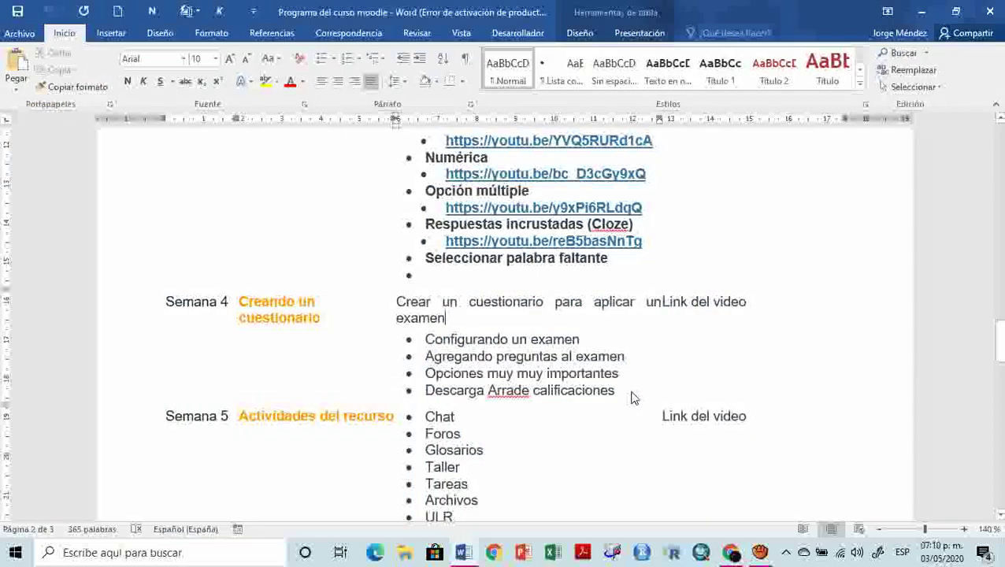
{"action": "left_click", "coordinate": [462, 556]}
{"action": "left_click", "coordinate": [622, 482]}
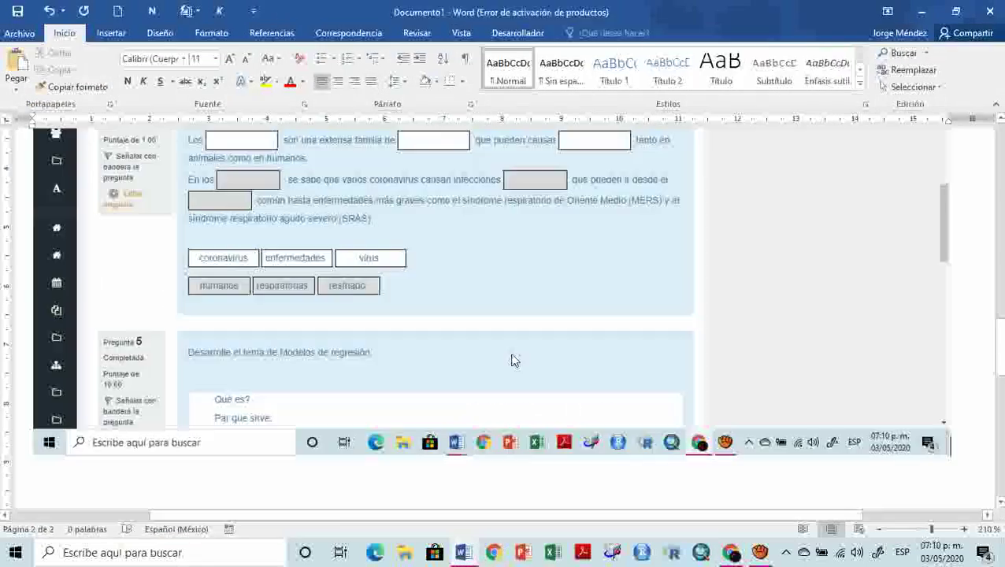
{"action": "left_click", "coordinate": [359, 489]}
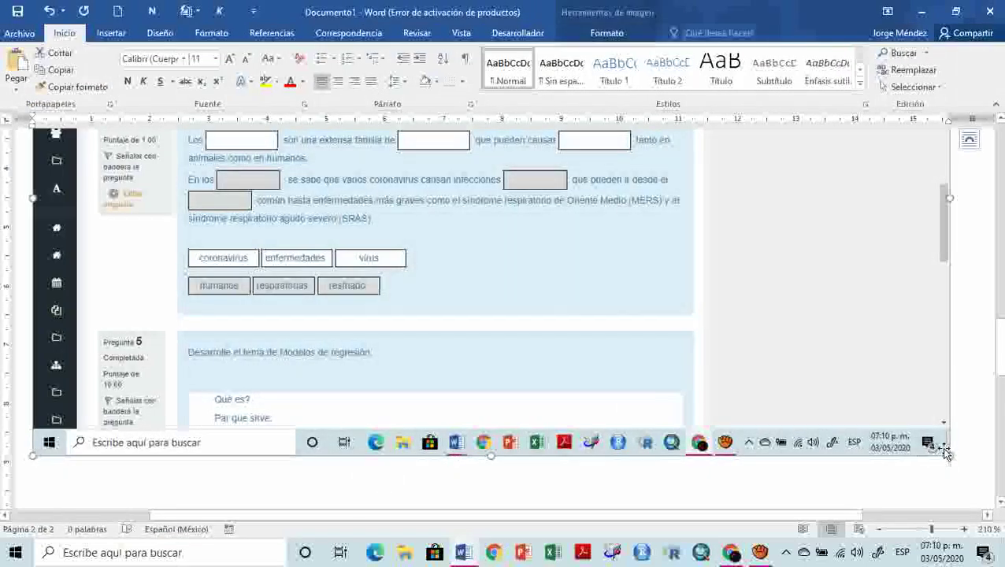
{"action": "left_click", "coordinate": [975, 449]}
{"action": "scroll", "coordinate": [663, 340], "scroll_direction": "down", "scroll_amount": 5}
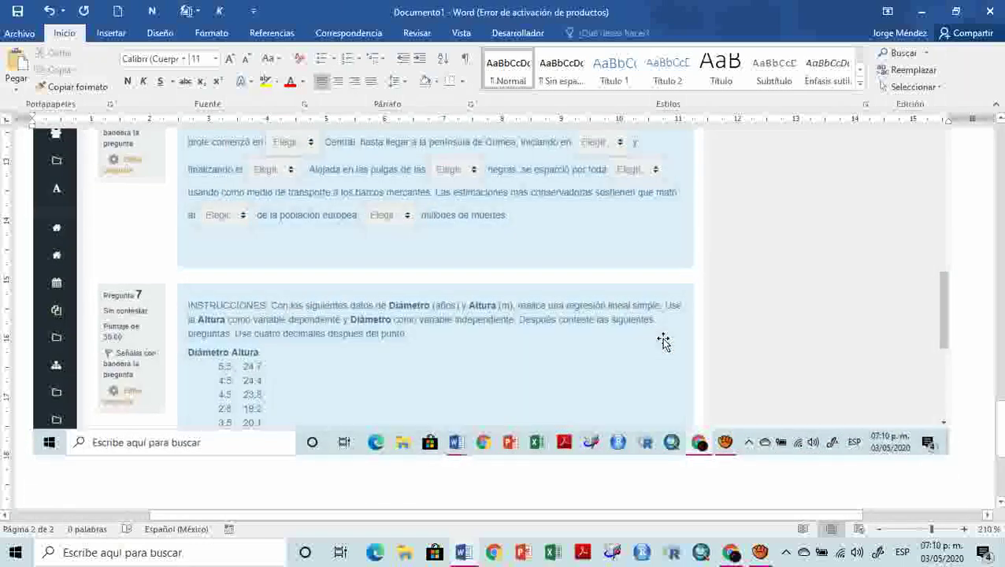
Capture question 7's answer selections at the end of the Chrome attempt review and paste the screenshot last in Documento1
{"action": "key", "text": "alt+Tab"}
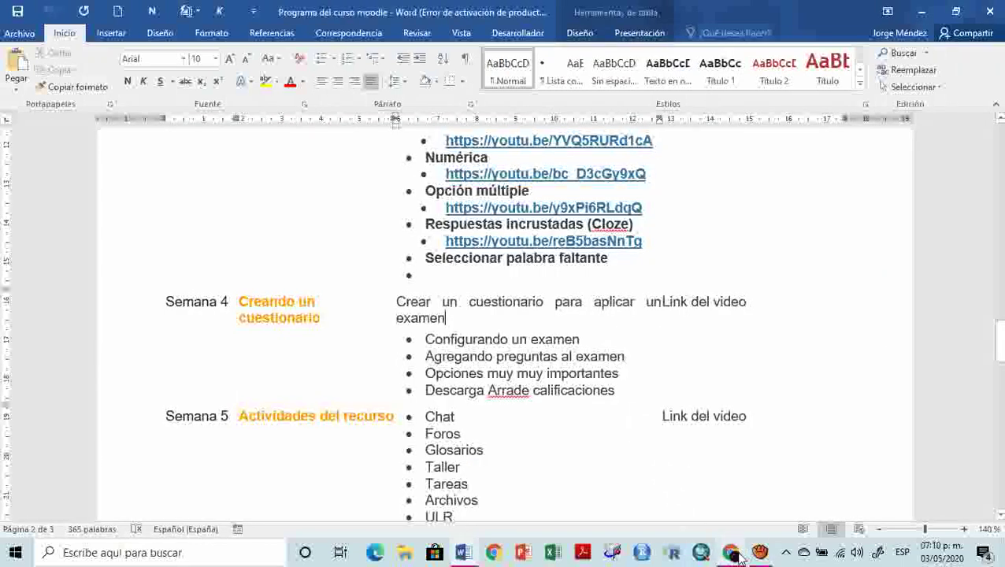
{"action": "left_click", "coordinate": [730, 553]}
{"action": "scroll", "coordinate": [640, 354], "scroll_direction": "down", "scroll_amount": 5}
{"action": "scroll", "coordinate": [639, 353], "scroll_direction": "up", "scroll_amount": 1}
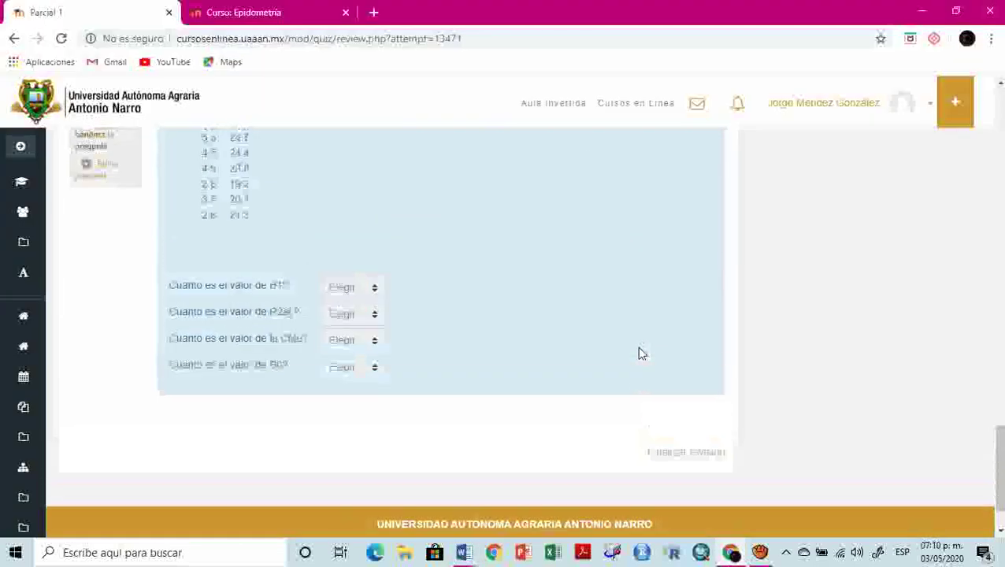
{"action": "key", "text": "alt+Tab"}
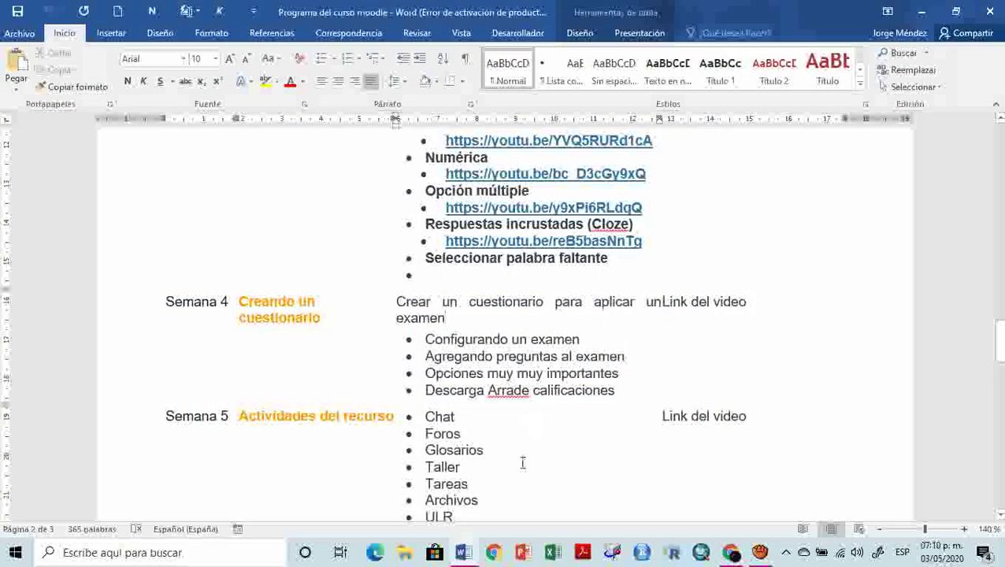
{"action": "mouse_move", "coordinate": [465, 552]}
{"action": "left_click", "coordinate": [628, 487]}
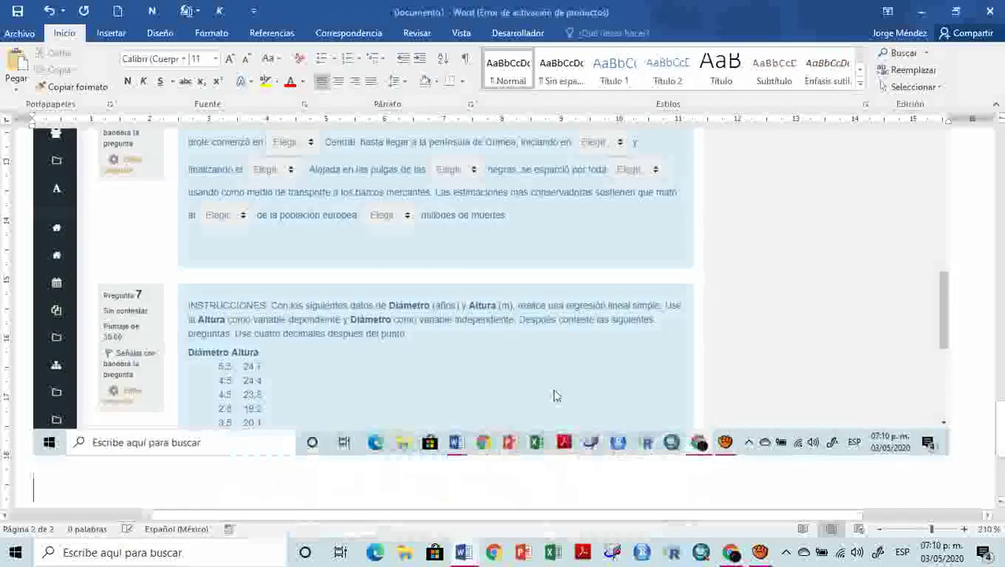
{"action": "scroll", "coordinate": [558, 363], "scroll_direction": "down", "scroll_amount": 5}
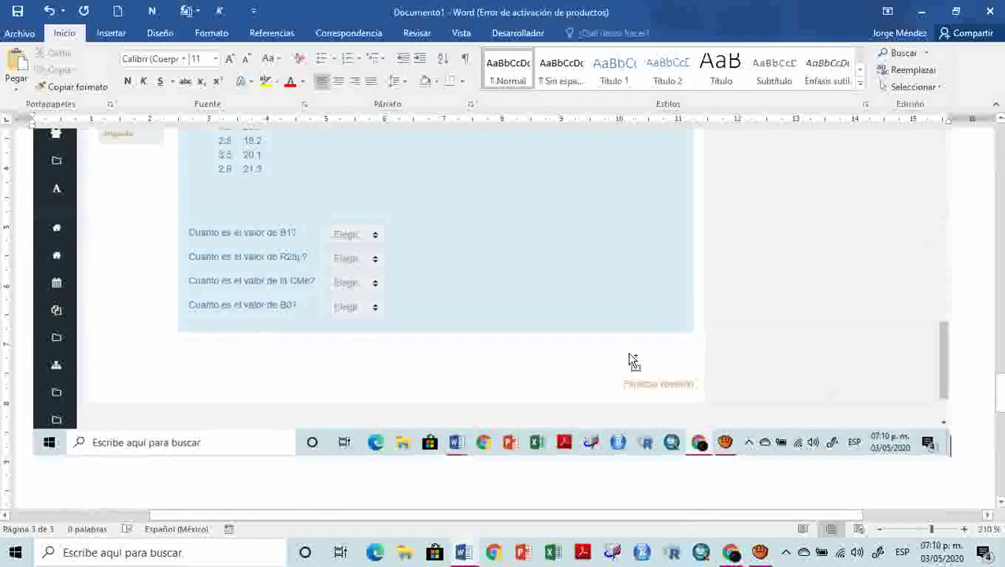
Look over the pasted screenshots from the start of Documento1 through question 3, then switch back to the attempt review in Chrome
{"action": "scroll", "coordinate": [657, 354], "scroll_direction": "down", "scroll_amount": 1}
{"action": "left_click_drag", "start_coordinate": [1001, 405], "coordinate": [988, 148]}
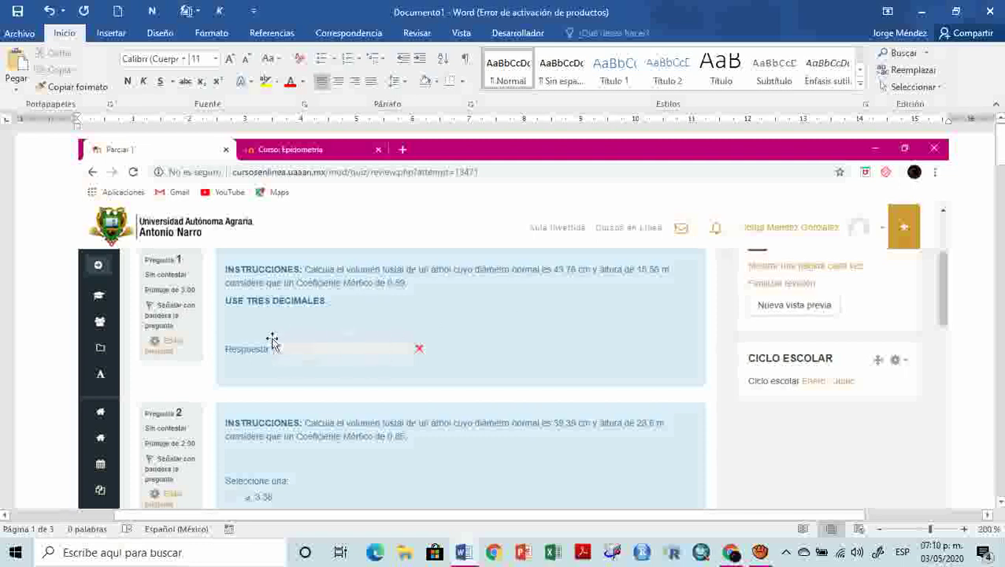
{"action": "scroll", "coordinate": [363, 326], "scroll_direction": "down", "scroll_amount": 3}
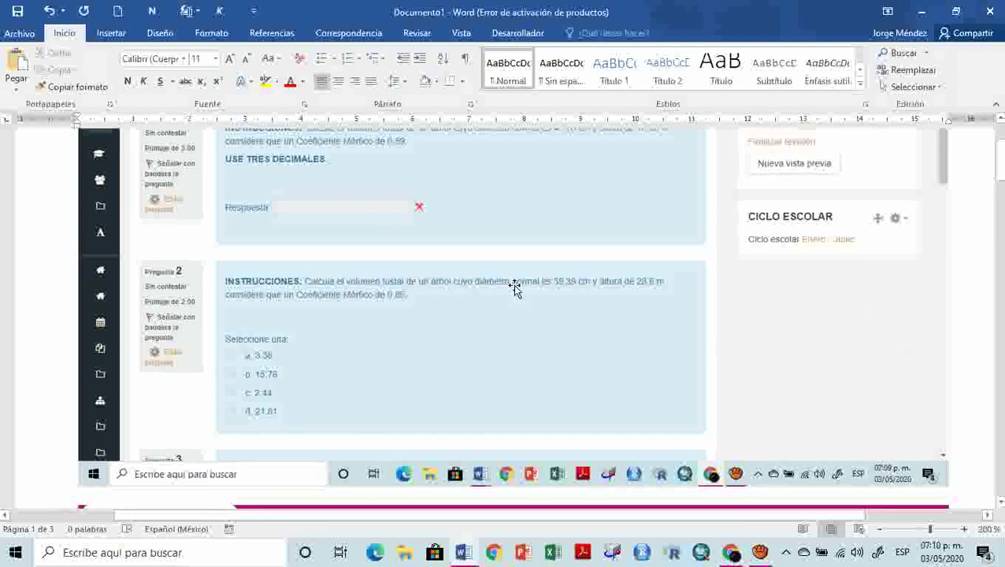
{"action": "left_click_drag", "start_coordinate": [1002, 165], "coordinate": [1002, 198]}
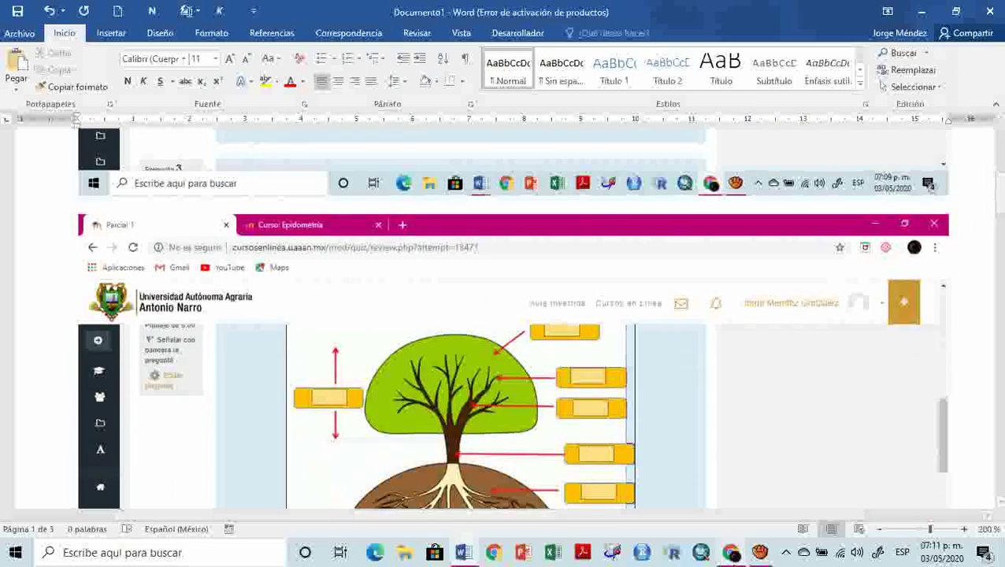
{"action": "left_click", "coordinate": [733, 556]}
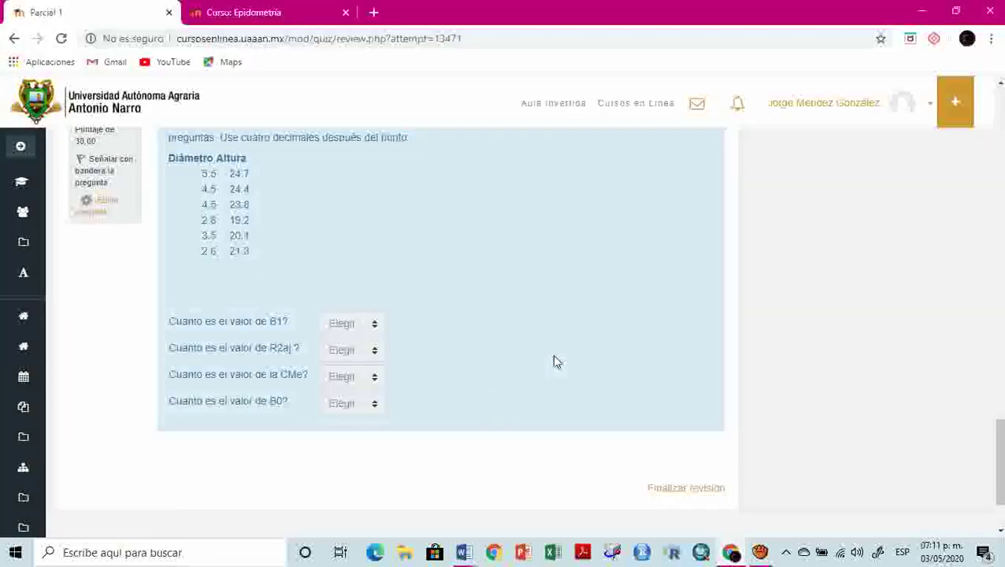
Review the finished Parcial 1 attempt from its summary at the start to the regression question at the end
{"action": "scroll", "coordinate": [553, 361], "scroll_direction": "up", "scroll_amount": 10}
{"action": "scroll", "coordinate": [554, 361], "scroll_direction": "up", "scroll_amount": 20}
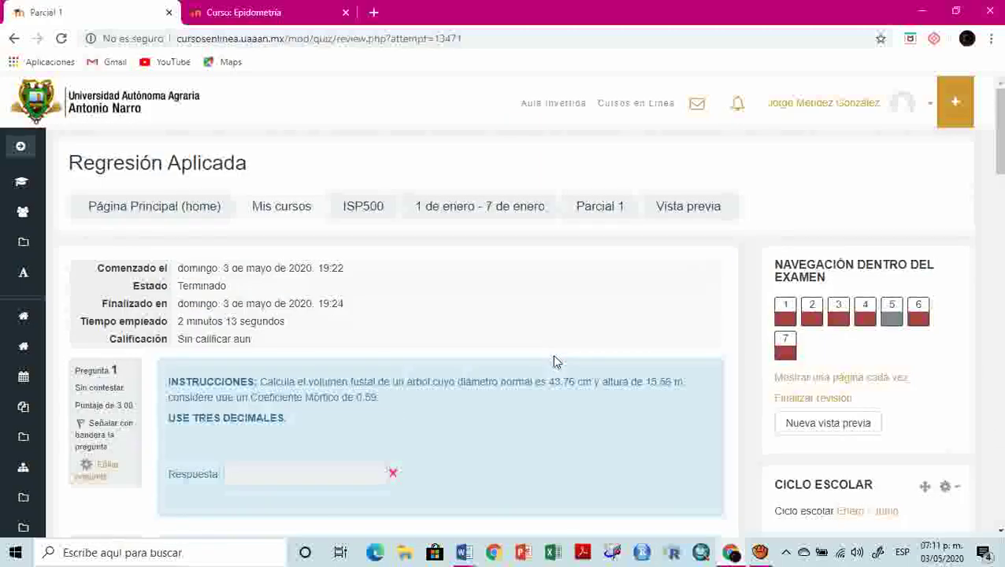
{"action": "scroll", "coordinate": [553, 356], "scroll_direction": "down", "scroll_amount": 1}
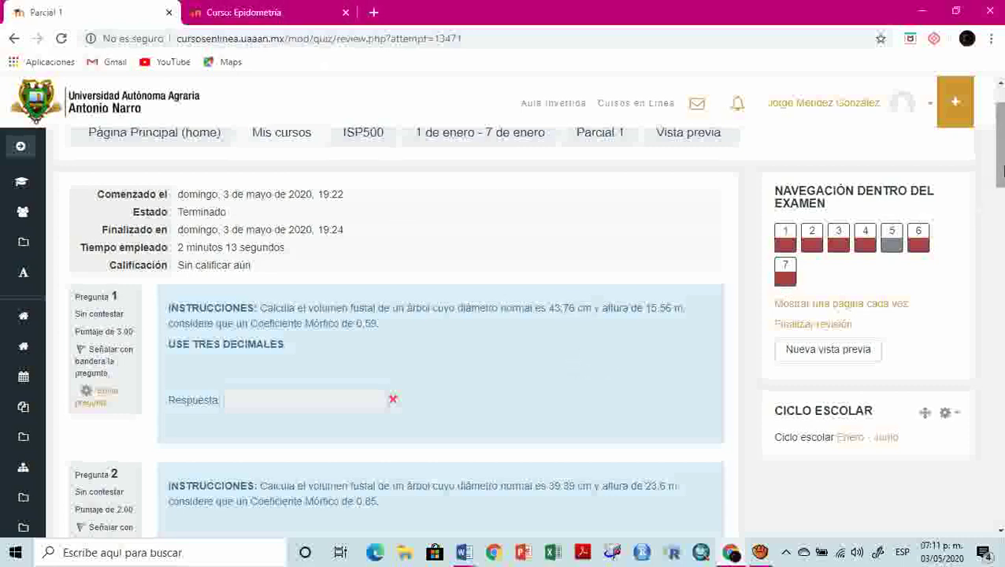
{"action": "left_click_drag", "start_coordinate": [1000, 174], "coordinate": [968, 482]}
{"action": "scroll", "coordinate": [775, 359], "scroll_direction": "down", "scroll_amount": 2}
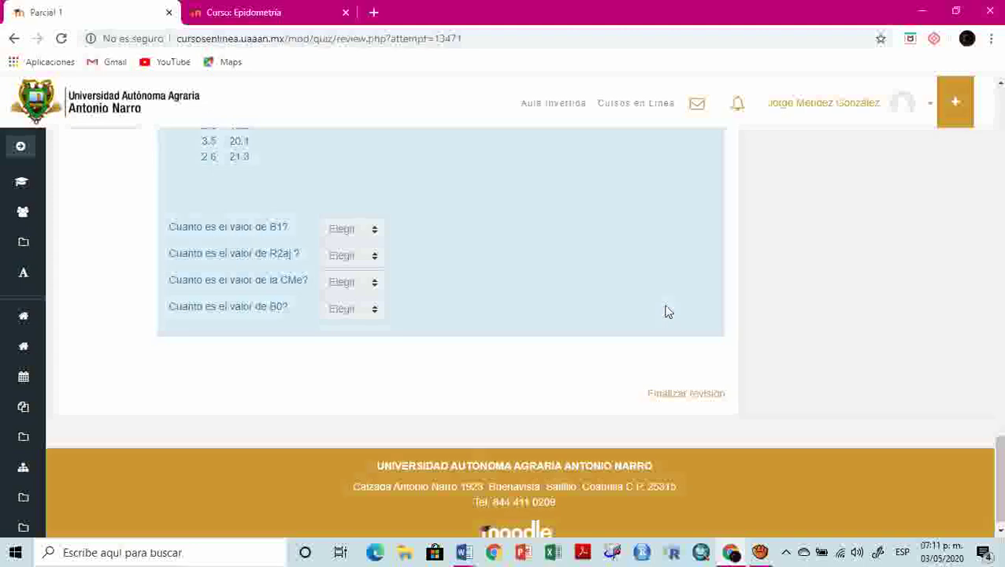
Check the exam screenshots in the Word file Documento1, then return to the Parcial 1 review page in Chrome
{"action": "left_click", "coordinate": [265, 16]}
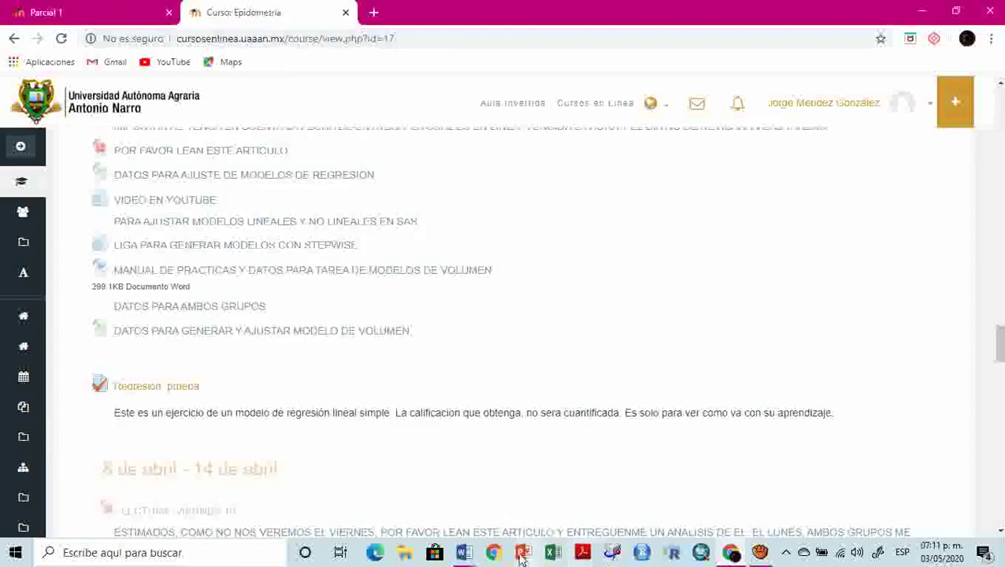
{"action": "left_click", "coordinate": [464, 552]}
{"action": "left_click", "coordinate": [622, 492]}
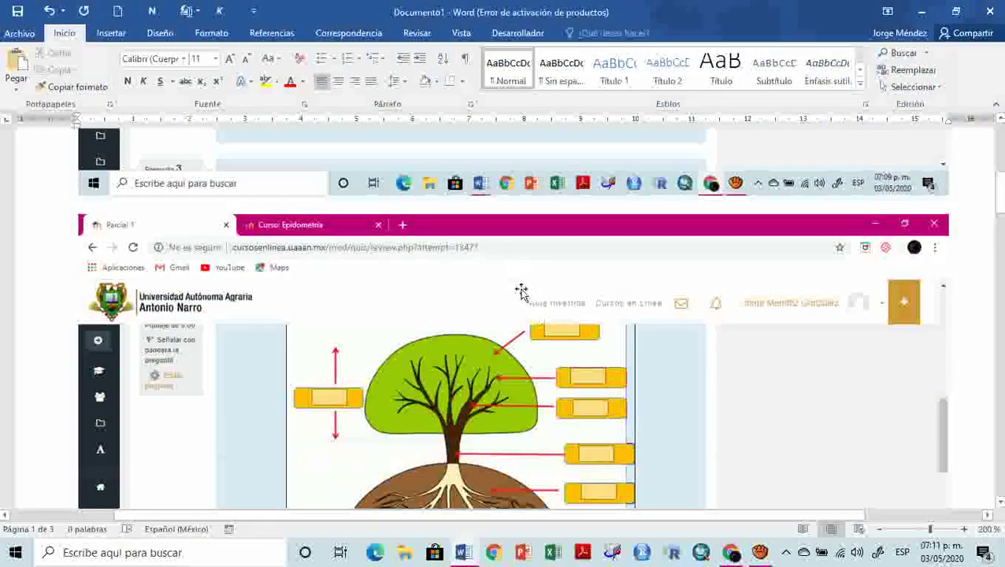
{"action": "scroll", "coordinate": [576, 344], "scroll_direction": "up", "scroll_amount": 6}
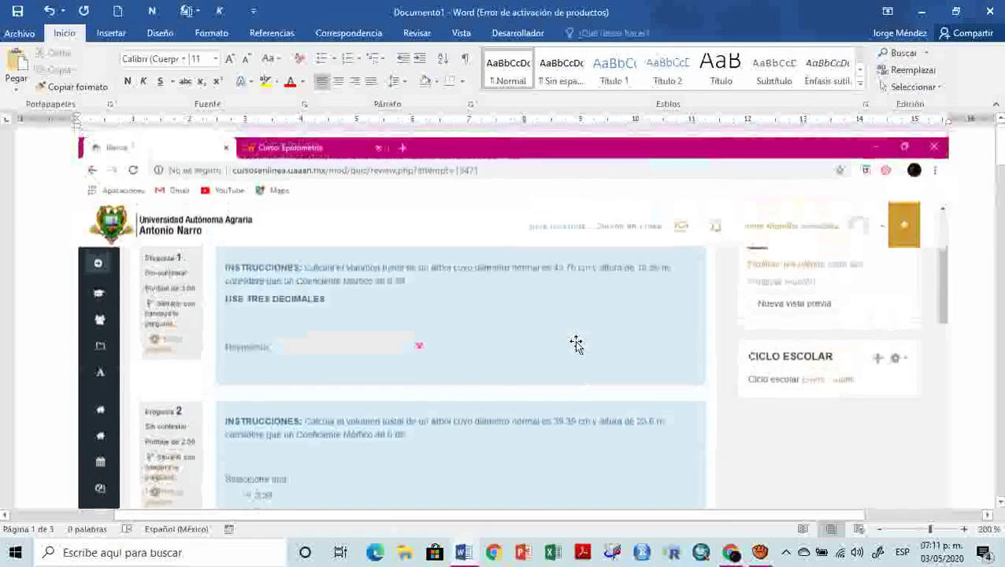
{"action": "key", "text": "alt+Tab"}
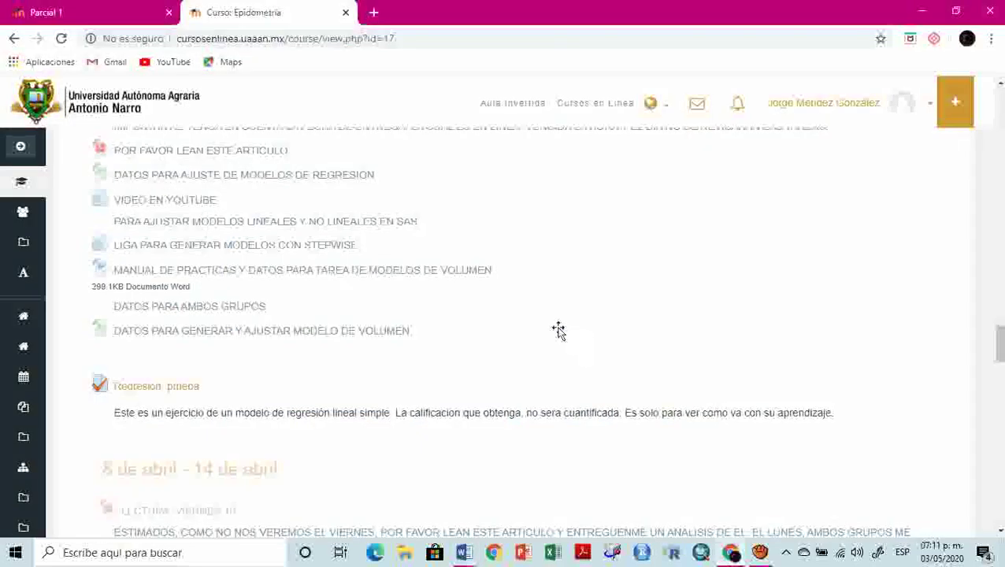
{"action": "left_click", "coordinate": [110, 12]}
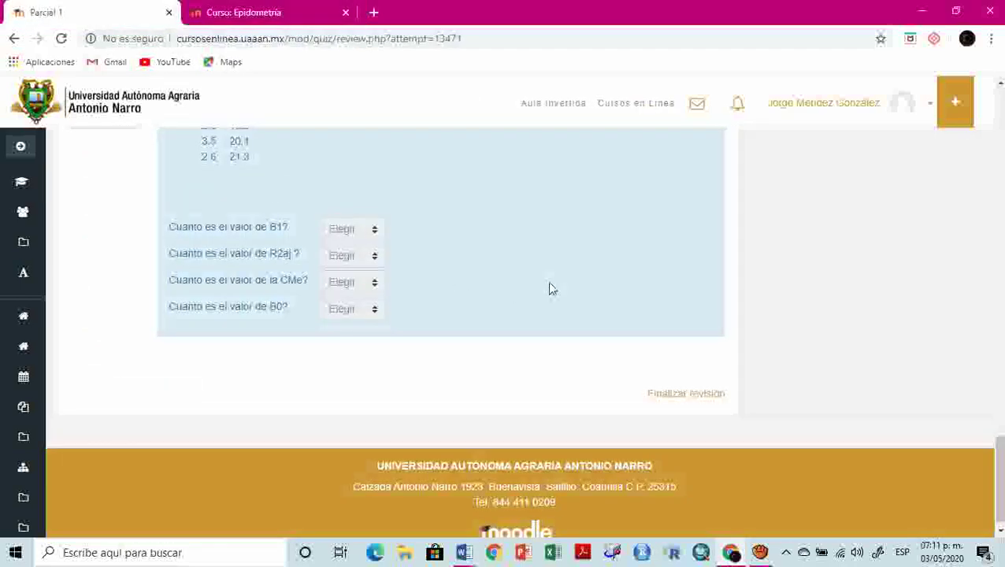
Examine the seven questions of the Parcial 1 review again, ending at the attempt summary
{"action": "scroll", "coordinate": [548, 281], "scroll_direction": "up", "scroll_amount": 3}
{"action": "scroll", "coordinate": [550, 285], "scroll_direction": "up", "scroll_amount": 6}
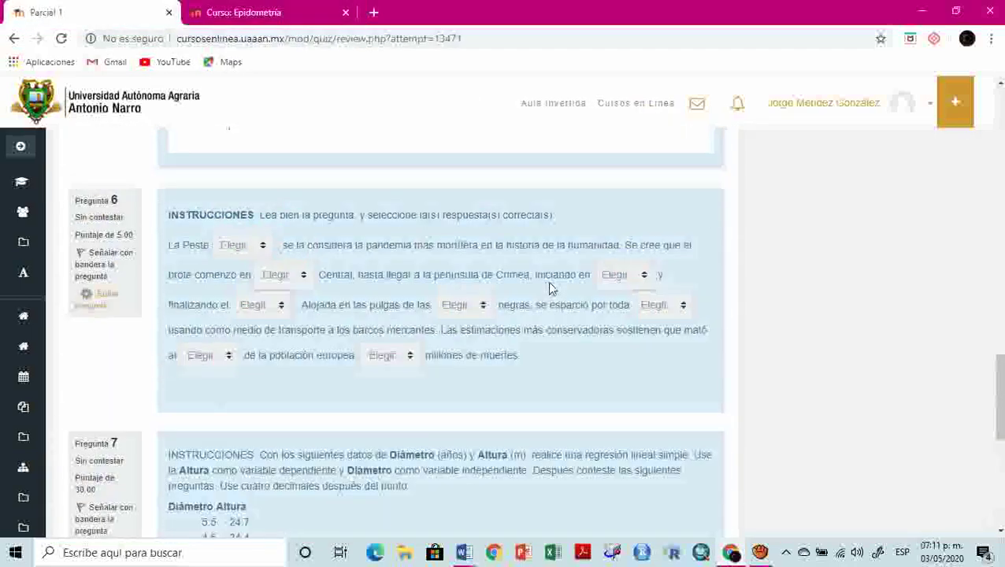
{"action": "scroll", "coordinate": [550, 287], "scroll_direction": "up", "scroll_amount": 5}
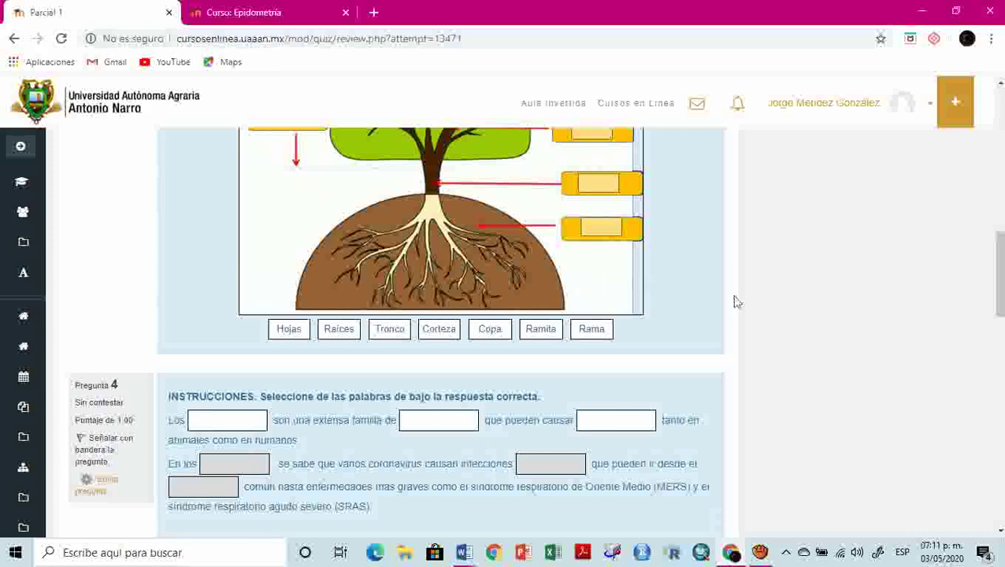
{"action": "scroll", "coordinate": [735, 300], "scroll_direction": "up", "scroll_amount": 6}
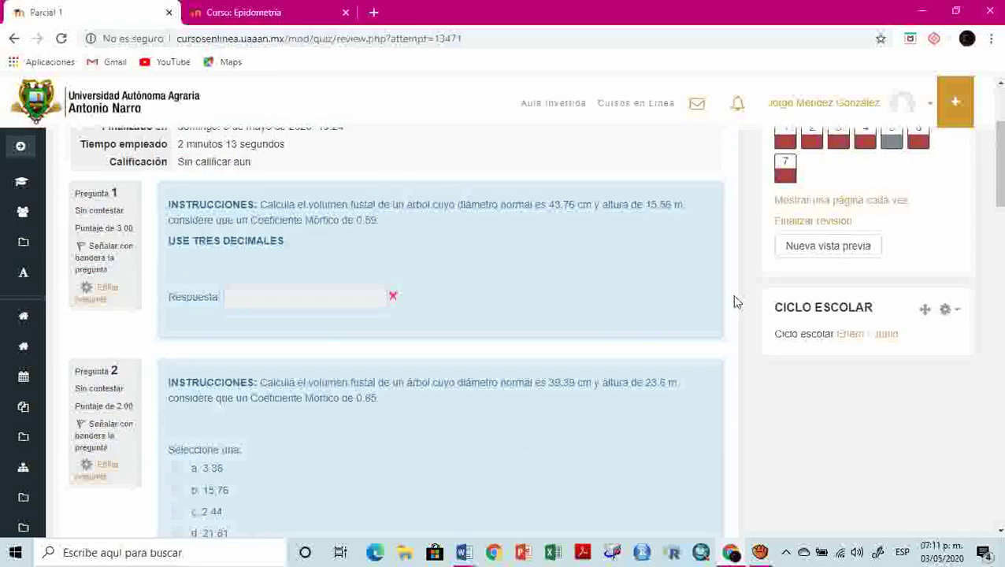
{"action": "scroll", "coordinate": [539, 272], "scroll_direction": "down", "scroll_amount": 10}
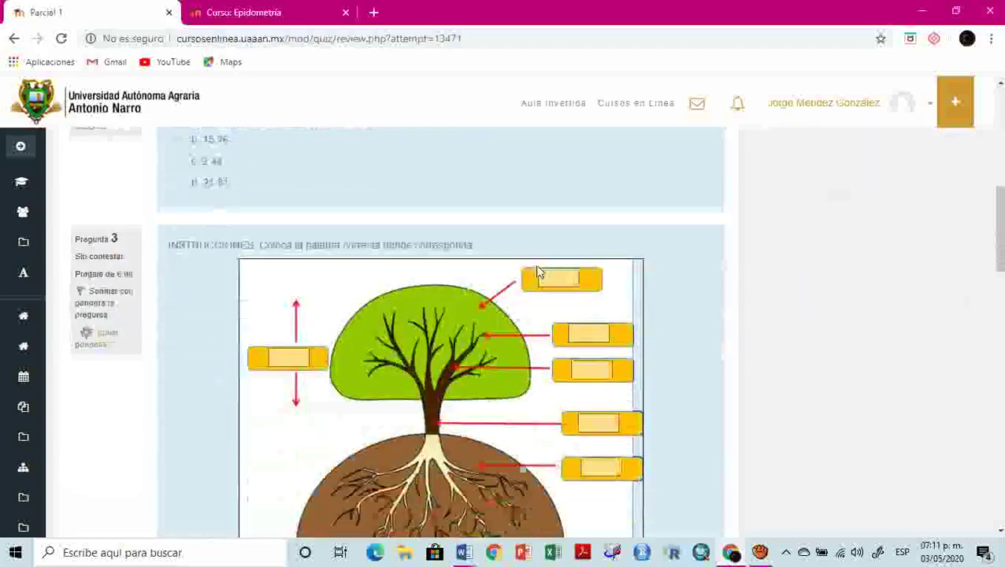
{"action": "scroll", "coordinate": [539, 272], "scroll_direction": "down", "scroll_amount": 10}
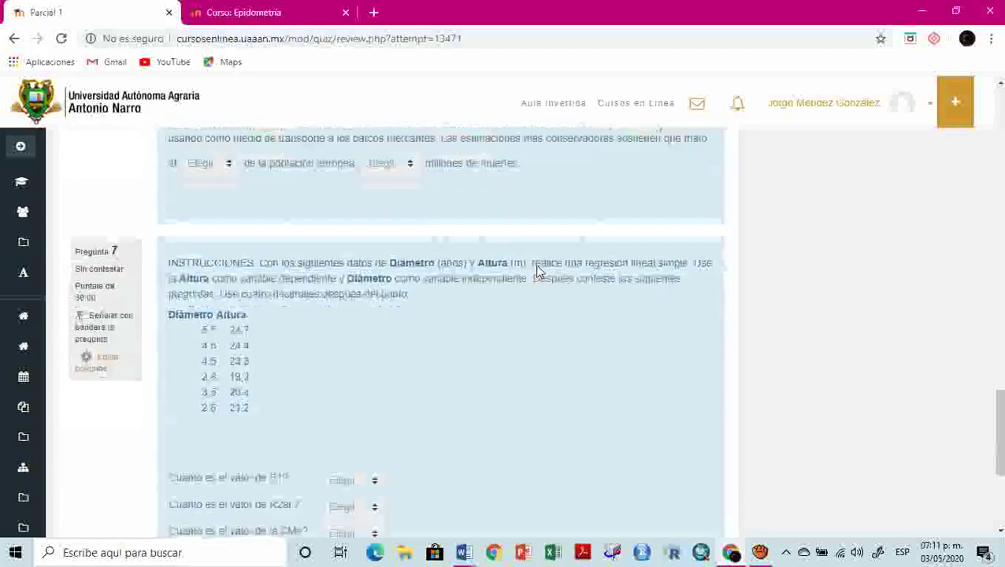
{"action": "scroll", "coordinate": [539, 272], "scroll_direction": "up", "scroll_amount": 20}
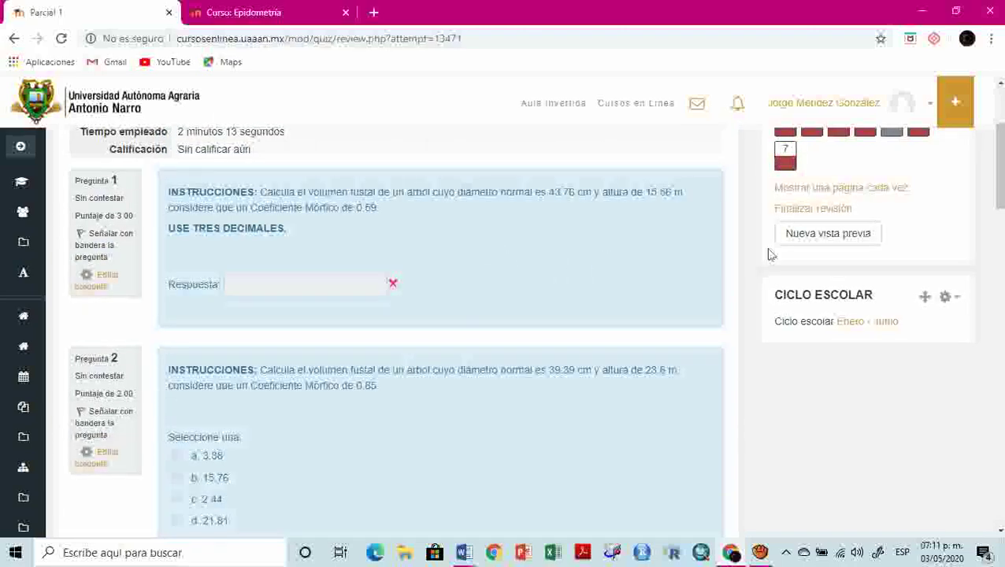
{"action": "left_click_drag", "start_coordinate": [997, 185], "coordinate": [991, 147]}
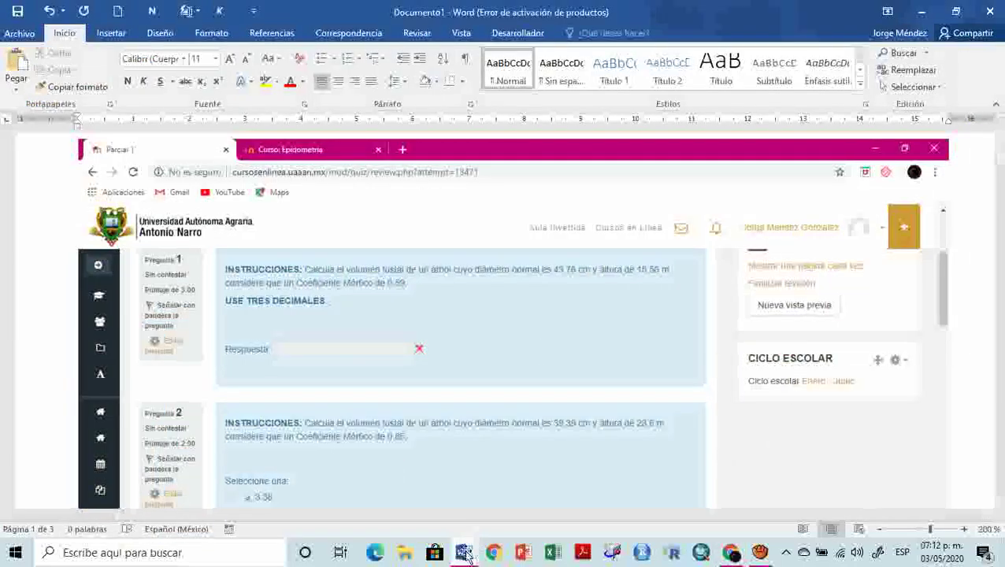
Look through the Word documents on the Moodle course programme and Preguntas Moodle, then switch back to Chrome
{"action": "mouse_move", "coordinate": [472, 550]}
{"action": "left_click", "coordinate": [446, 512]}
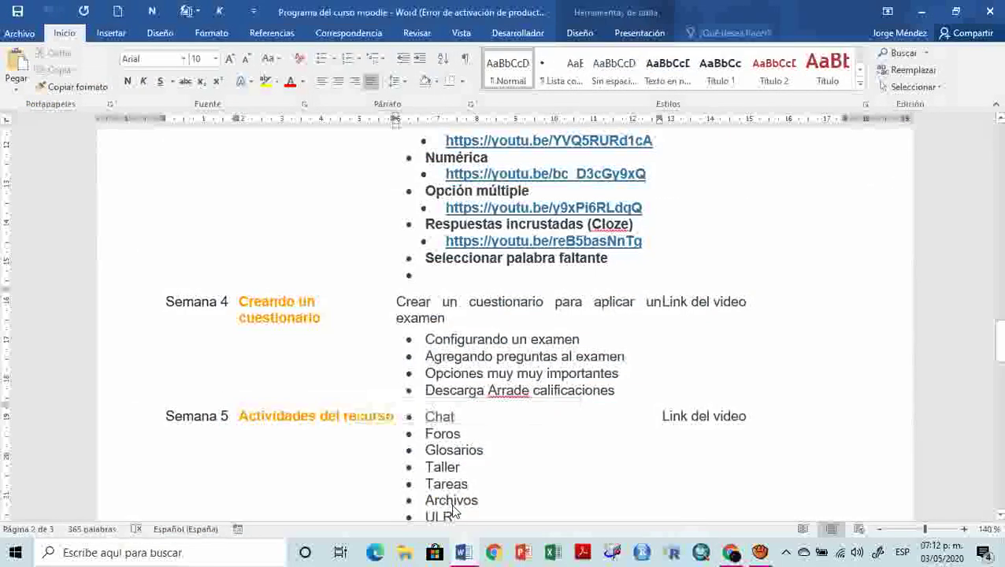
{"action": "mouse_move", "coordinate": [463, 552]}
{"action": "left_click", "coordinate": [363, 508]}
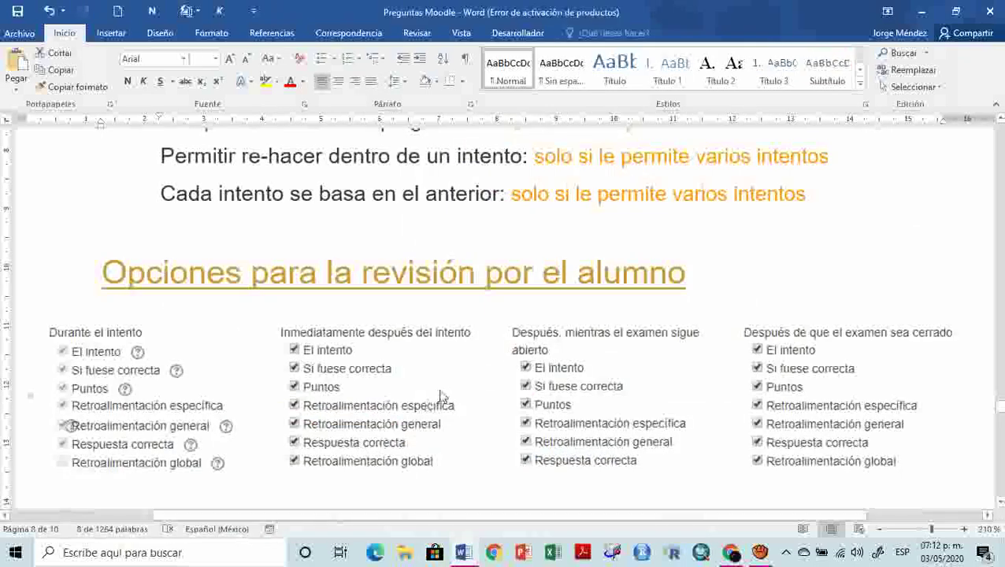
{"action": "scroll", "coordinate": [497, 366], "scroll_direction": "down", "scroll_amount": 15}
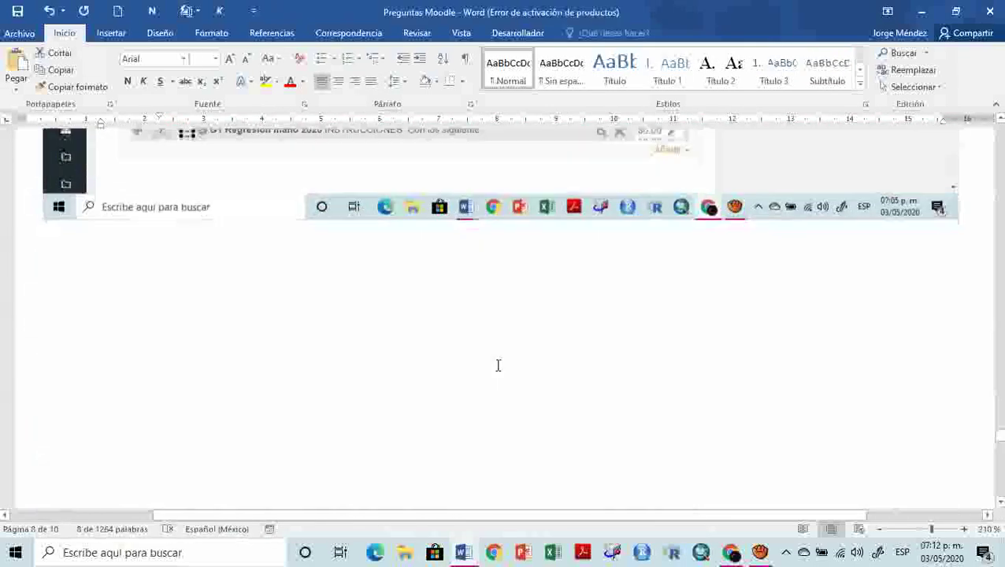
{"action": "key", "text": "alt+Tab"}
{"action": "left_click", "coordinate": [731, 552]}
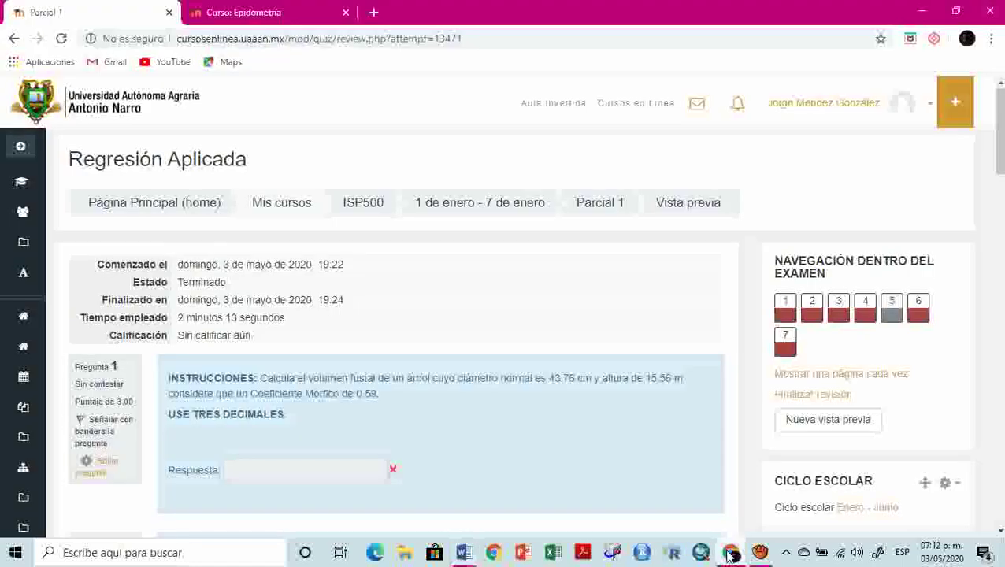
Go to the ISP500 course page and open the settings of the Parcial 1 exam for editing
{"action": "left_click", "coordinate": [373, 210]}
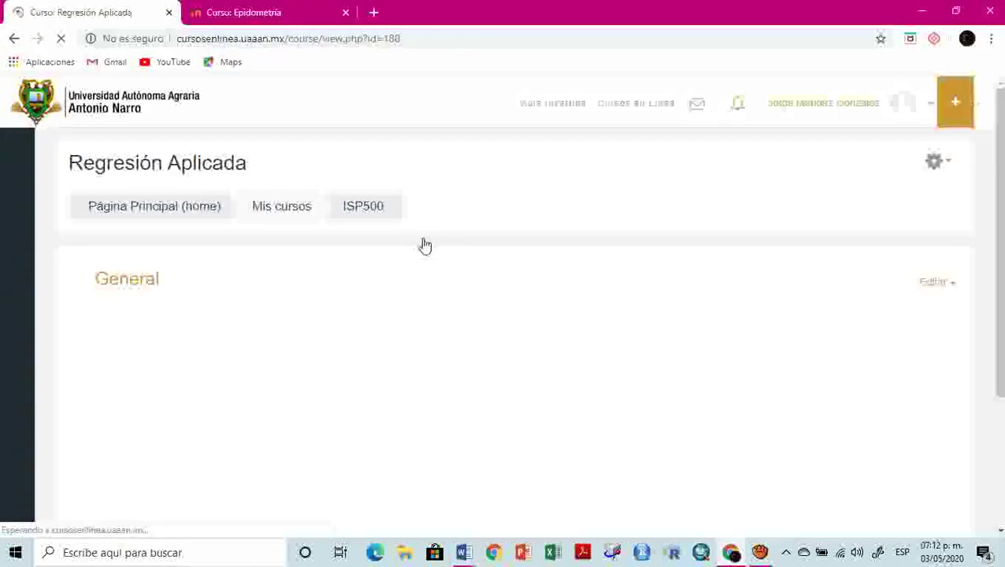
{"action": "scroll", "coordinate": [521, 354], "scroll_direction": "down", "scroll_amount": 3}
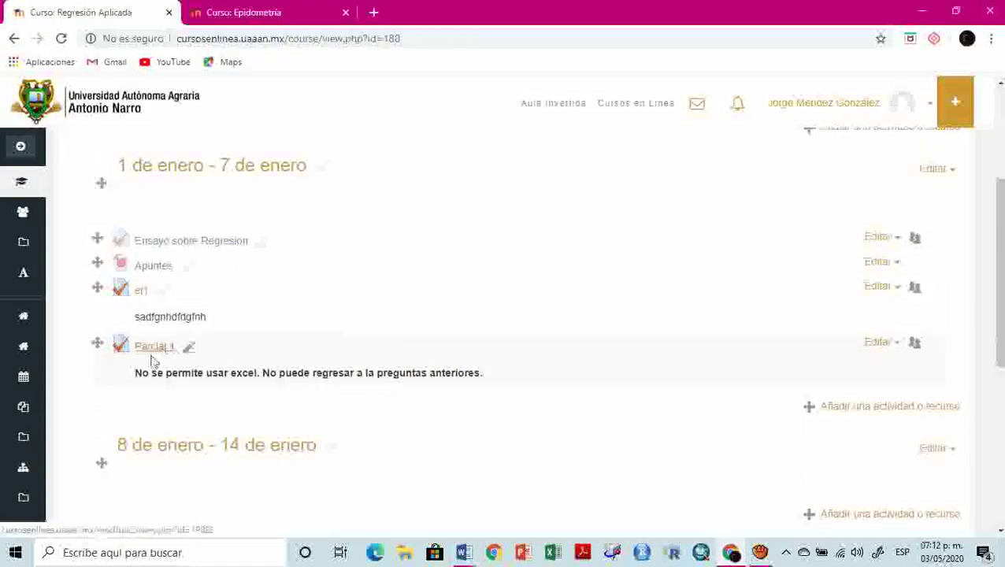
{"action": "left_click", "coordinate": [891, 345]}
{"action": "left_click", "coordinate": [834, 375]}
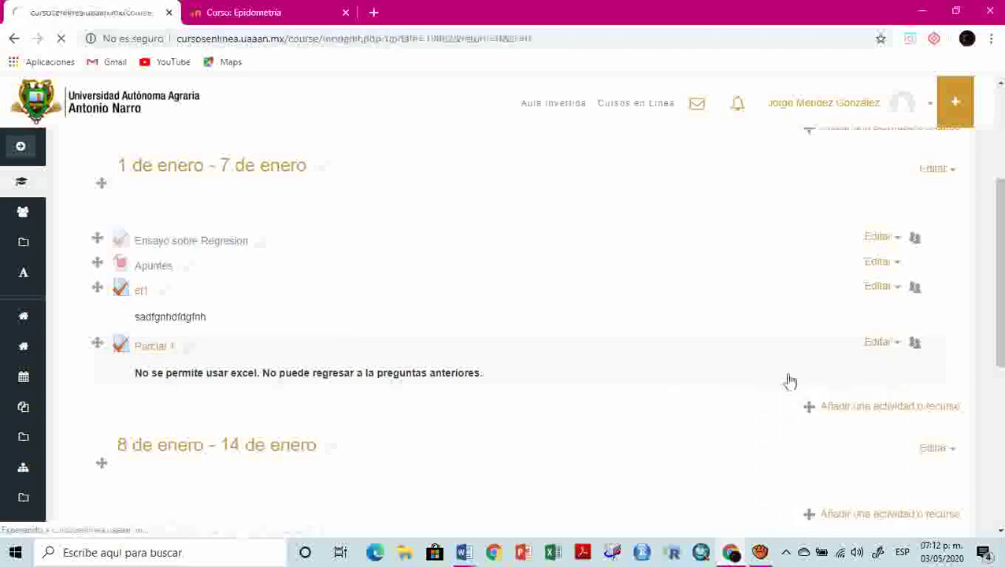
Expand the Tiempo and Calificación sections of the exam settings and check their values
{"action": "left_click_drag", "start_coordinate": [1000, 225], "coordinate": [1003, 307]}
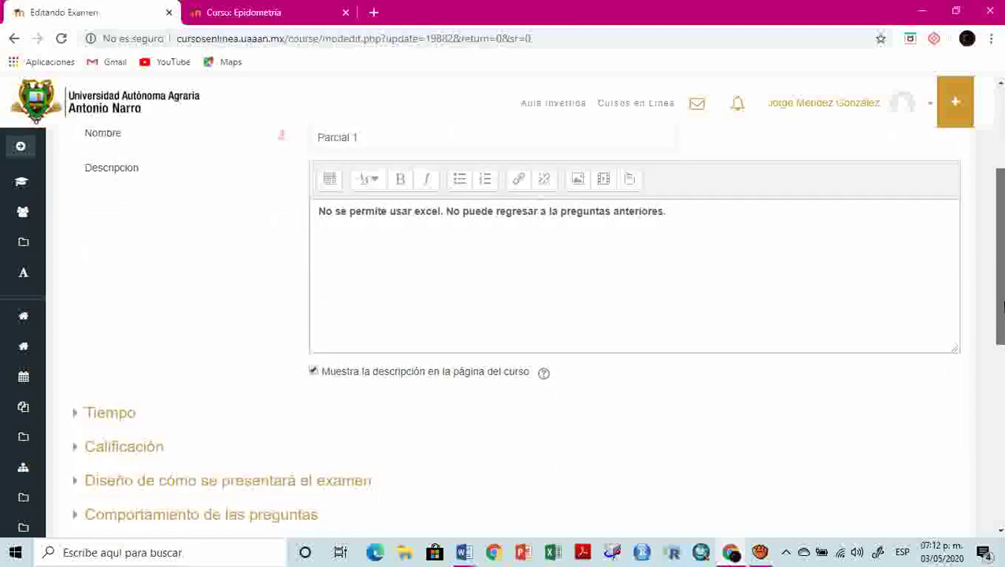
{"action": "left_click_drag", "start_coordinate": [1002, 308], "coordinate": [1002, 342]}
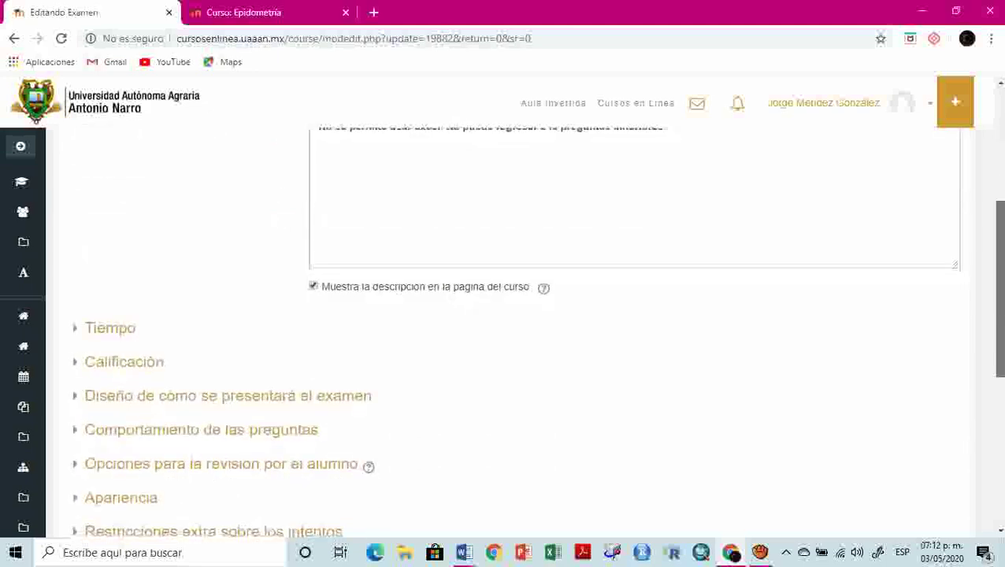
{"action": "scroll", "coordinate": [729, 380], "scroll_direction": "down", "scroll_amount": 2}
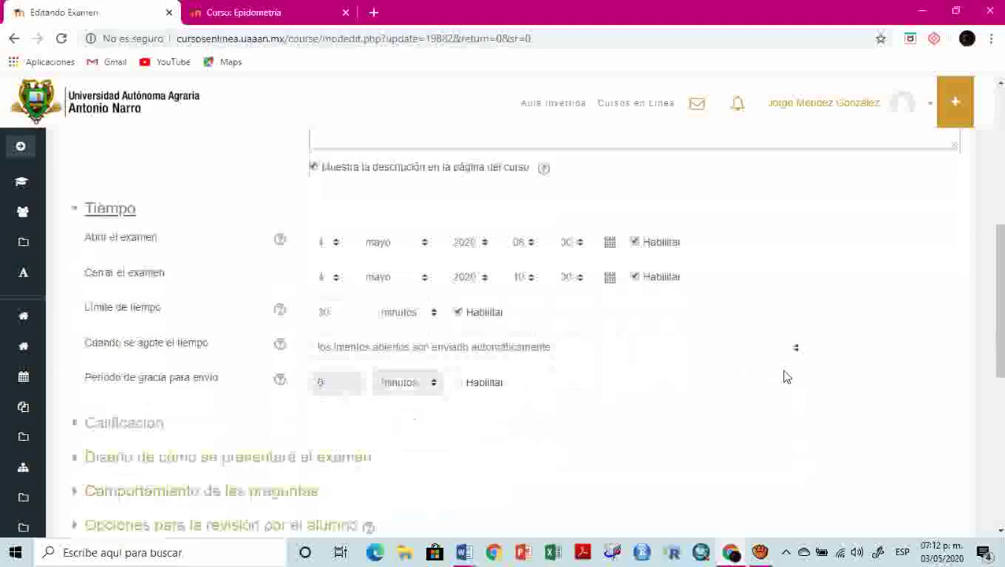
{"action": "left_click", "coordinate": [119, 395]}
{"action": "scroll", "coordinate": [827, 359], "scroll_direction": "down", "scroll_amount": 2}
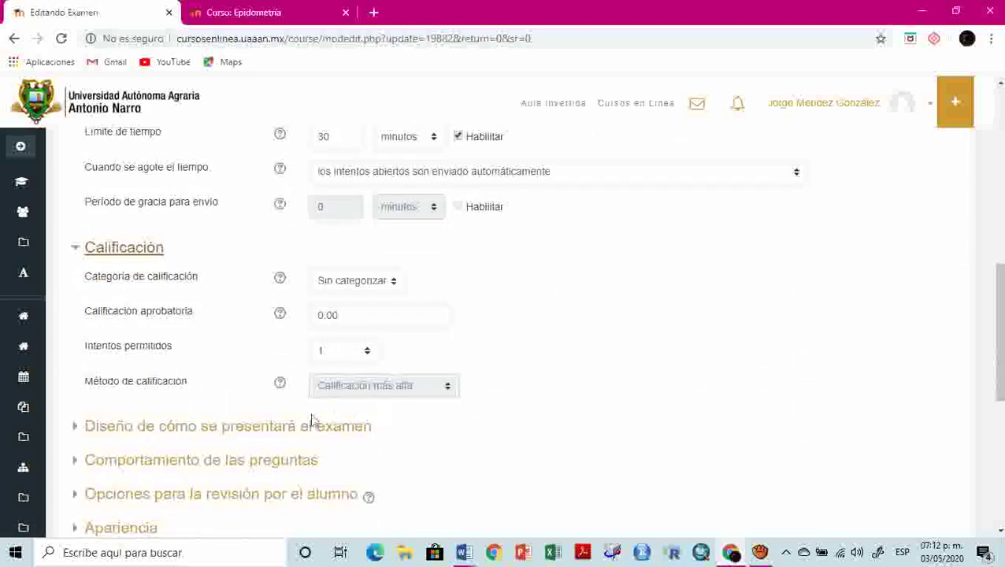
Set the exam layout to start a new page at "Cada pregunta", then save the changes and return to the course
{"action": "left_click", "coordinate": [292, 426]}
{"action": "scroll", "coordinate": [742, 303], "scroll_direction": "down", "scroll_amount": 3}
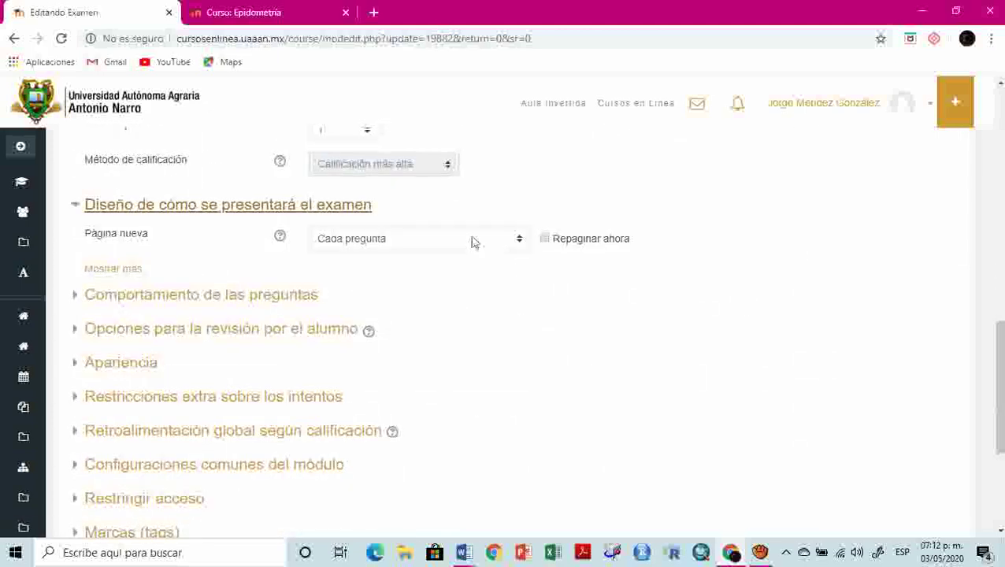
{"action": "left_click", "coordinate": [368, 241]}
{"action": "left_click", "coordinate": [369, 273]}
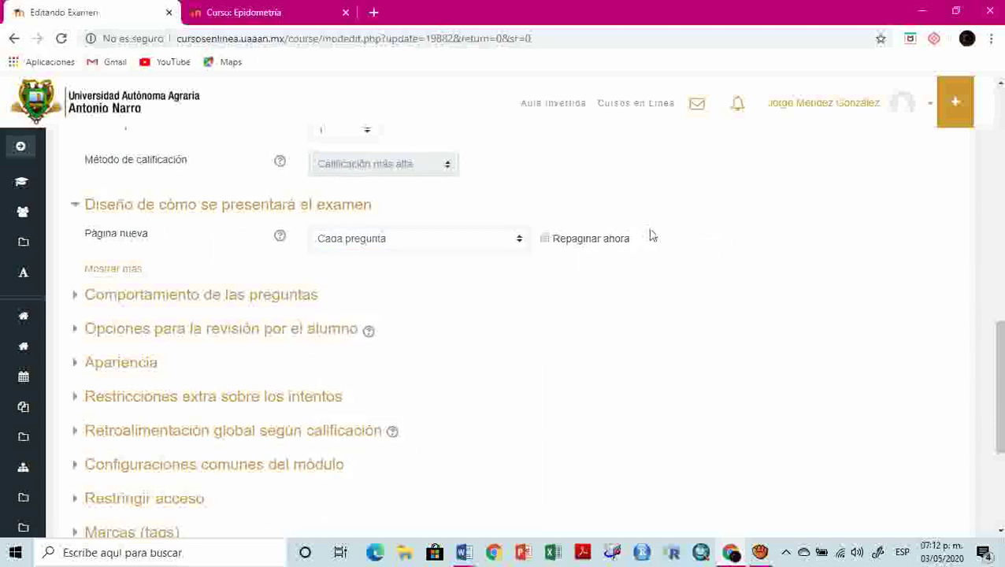
{"action": "scroll", "coordinate": [717, 278], "scroll_direction": "down", "scroll_amount": 3}
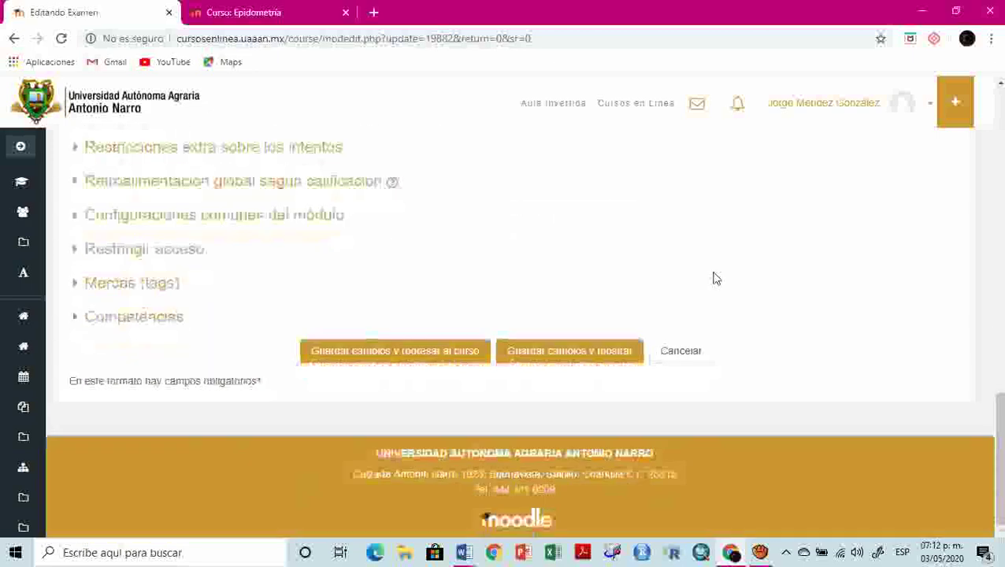
{"action": "left_click", "coordinate": [402, 350]}
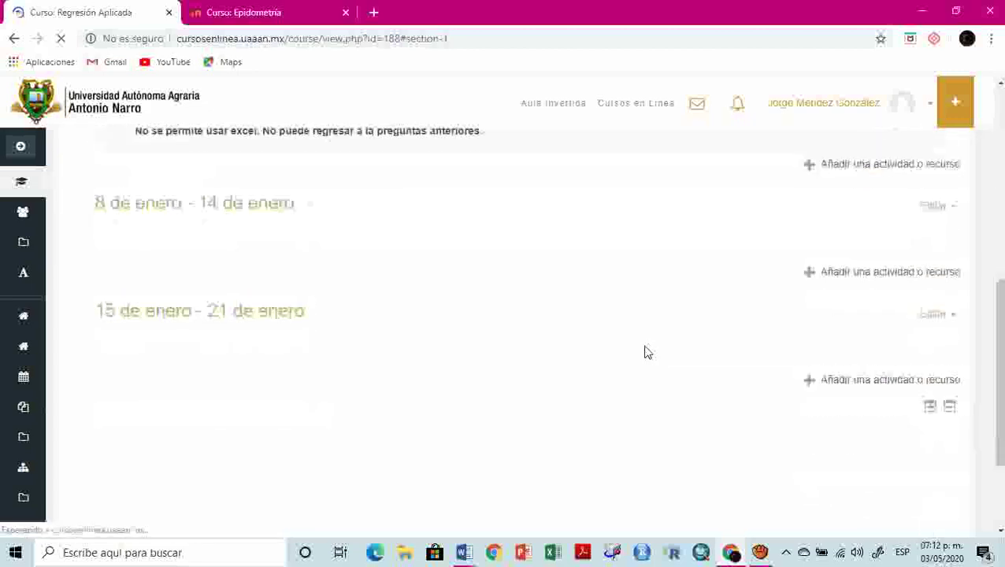
Open the Parcial 1 exam and start a timed preview attempt
{"action": "left_click", "coordinate": [154, 180]}
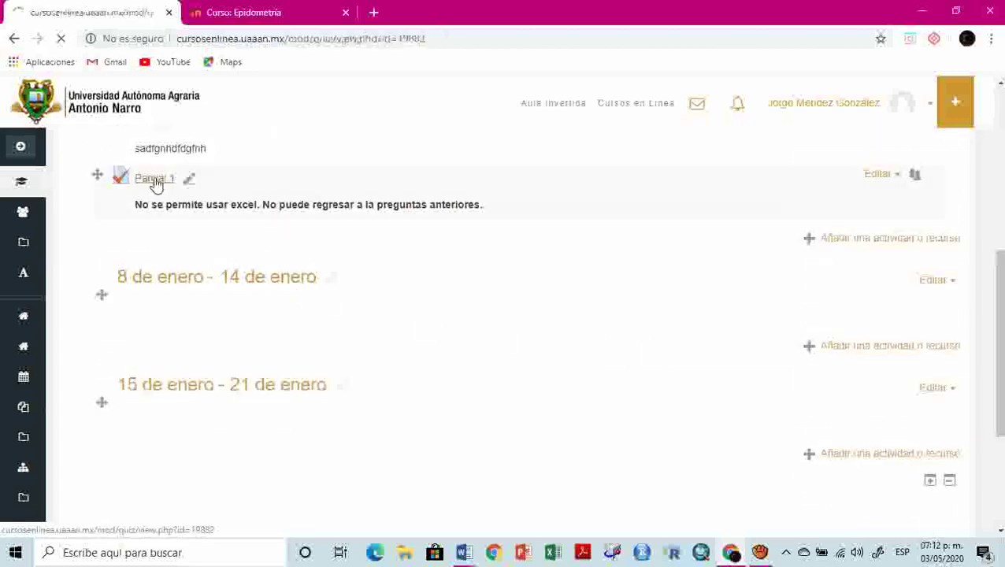
{"action": "scroll", "coordinate": [505, 323], "scroll_direction": "down", "scroll_amount": 2}
{"action": "left_click", "coordinate": [419, 332]}
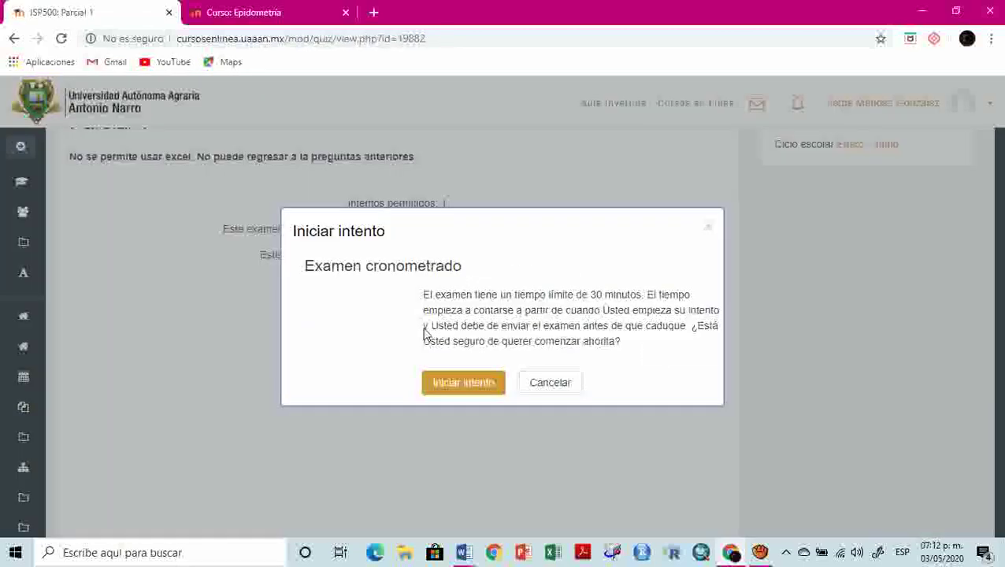
{"action": "left_click", "coordinate": [471, 382]}
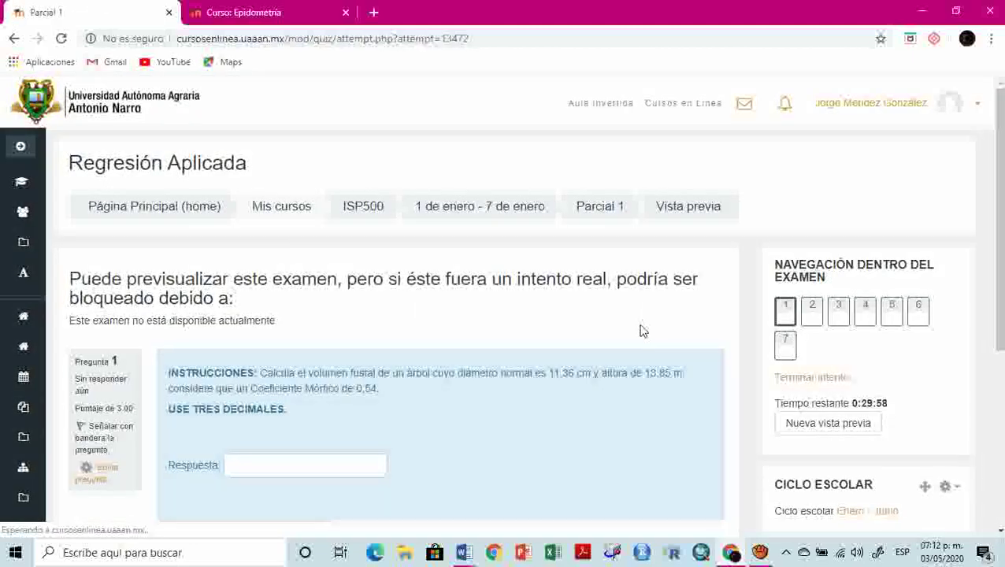
View question 1 of the preview and advance to the page with question 2 without answering
{"action": "scroll", "coordinate": [640, 332], "scroll_direction": "down", "scroll_amount": 3}
{"action": "scroll", "coordinate": [640, 332], "scroll_direction": "up", "scroll_amount": 2}
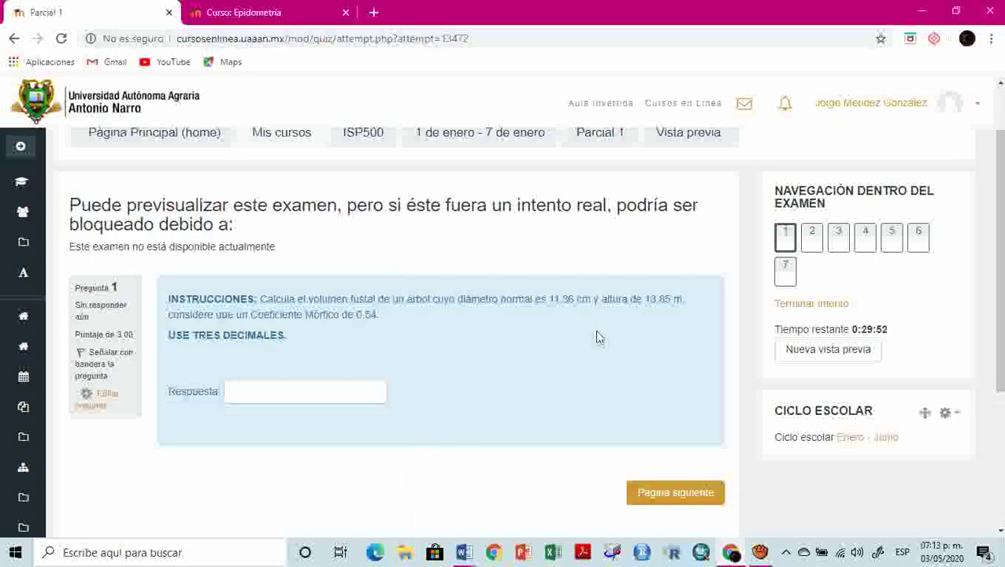
{"action": "left_click", "coordinate": [661, 492]}
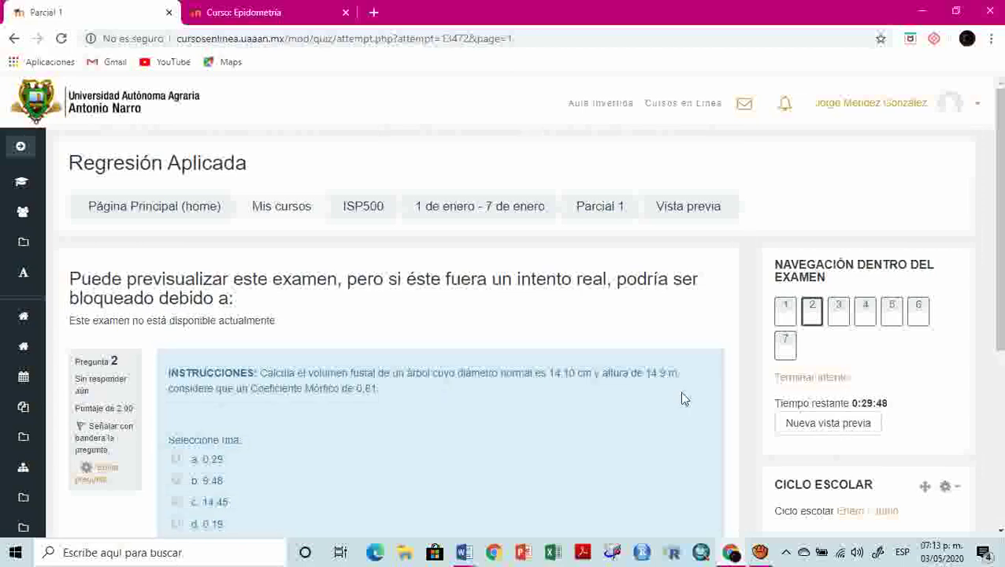
Leave the preview at question 2, return to the ISP500 course page and open the settings of the Parcial 1 exam
{"action": "scroll", "coordinate": [681, 391], "scroll_direction": "down", "scroll_amount": 5}
{"action": "left_click", "coordinate": [688, 296]}
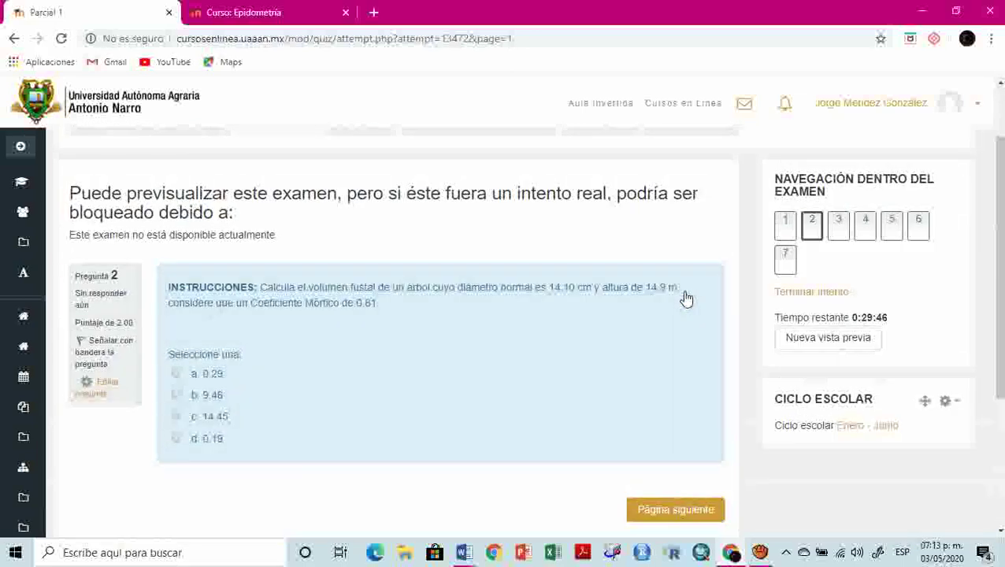
{"action": "scroll", "coordinate": [688, 300], "scroll_direction": "up", "scroll_amount": 2}
{"action": "left_click", "coordinate": [352, 207]}
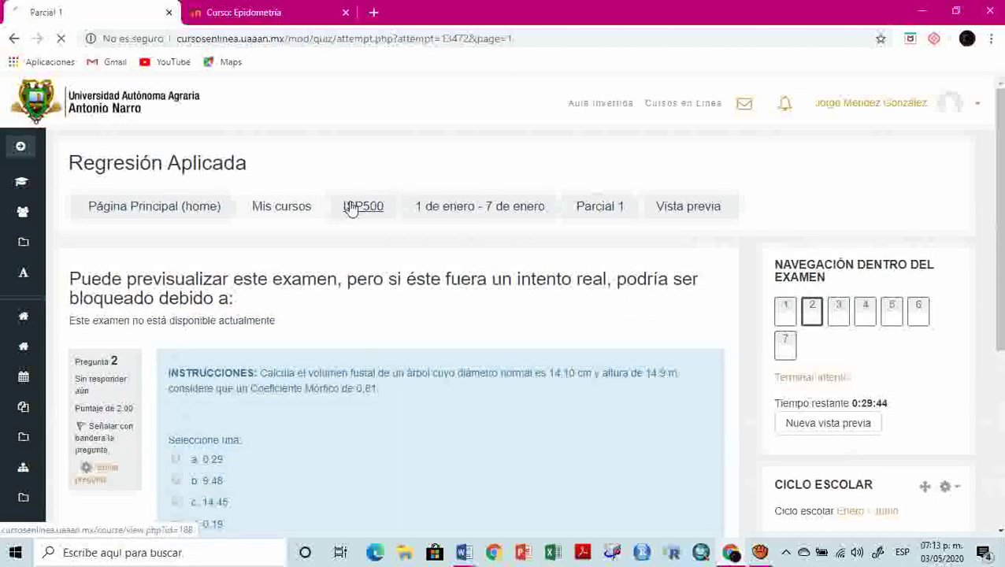
{"action": "scroll", "coordinate": [441, 331], "scroll_direction": "down", "scroll_amount": 2}
{"action": "scroll", "coordinate": [281, 382], "scroll_direction": "down", "scroll_amount": 2}
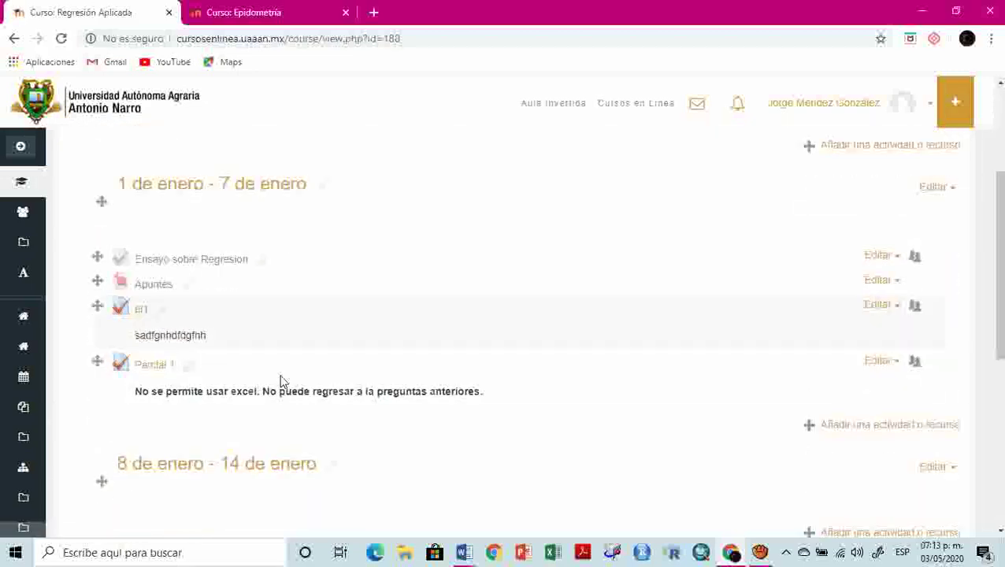
{"action": "left_click", "coordinate": [896, 276]}
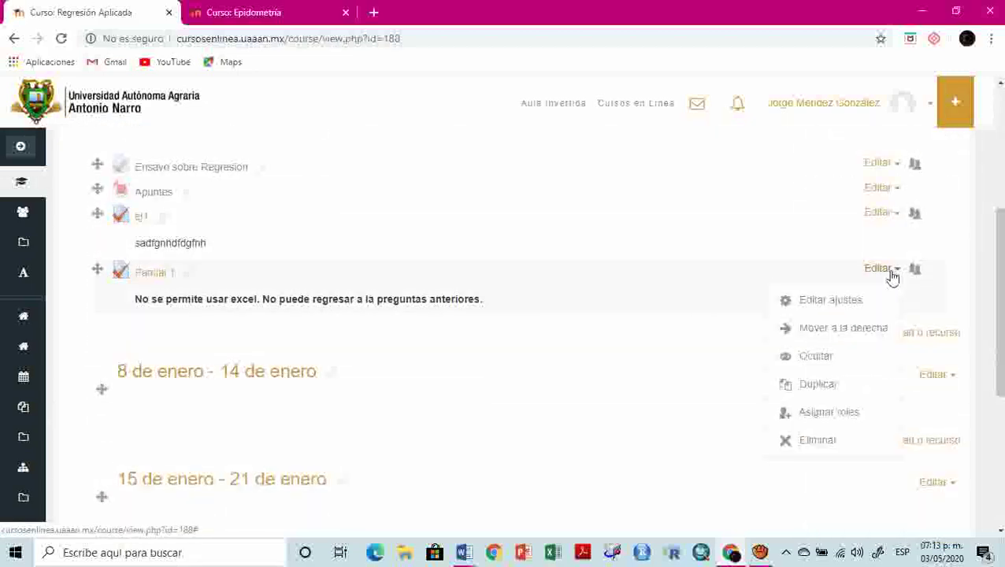
{"action": "left_click", "coordinate": [835, 304]}
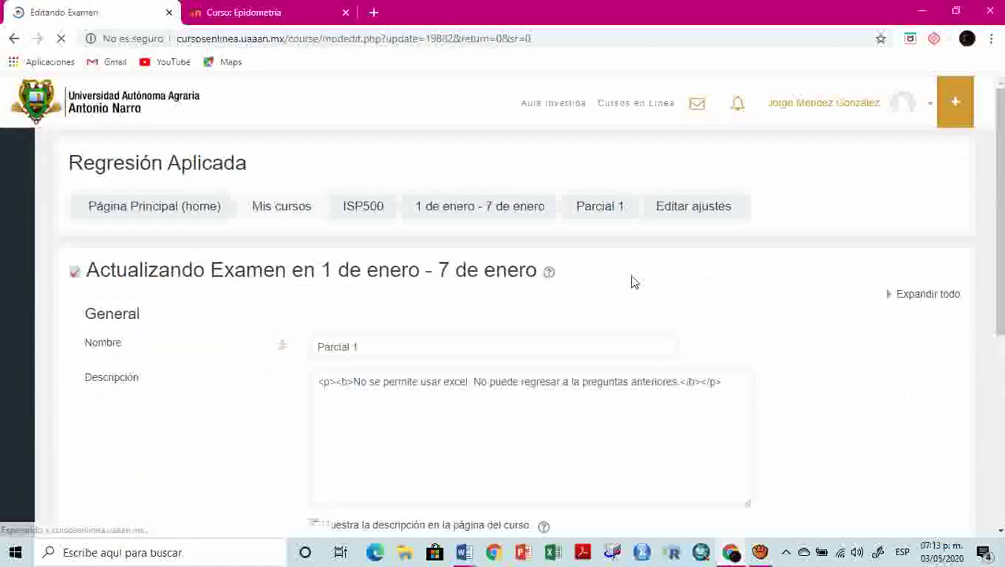
Expand the Tiempo and Calificación sections of the Parcial 1 settings and review their options
{"action": "scroll", "coordinate": [1000, 310], "scroll_direction": "down", "scroll_amount": 3}
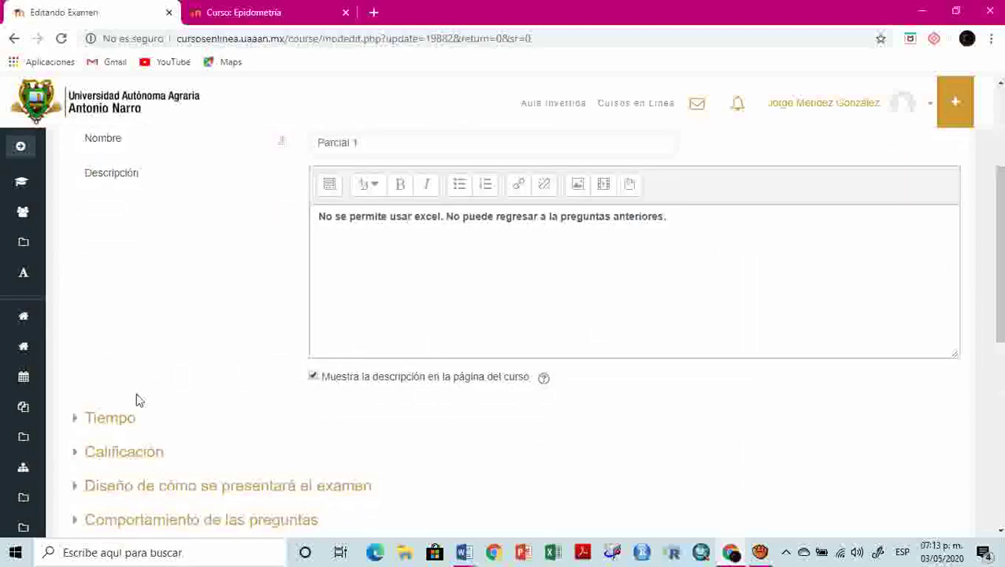
{"action": "left_click", "coordinate": [118, 419]}
{"action": "scroll", "coordinate": [509, 337], "scroll_direction": "down", "scroll_amount": 3}
{"action": "left_click", "coordinate": [138, 415]}
{"action": "scroll", "coordinate": [661, 382], "scroll_direction": "down", "scroll_amount": 2}
{"action": "scroll", "coordinate": [662, 381], "scroll_direction": "down", "scroll_amount": 1}
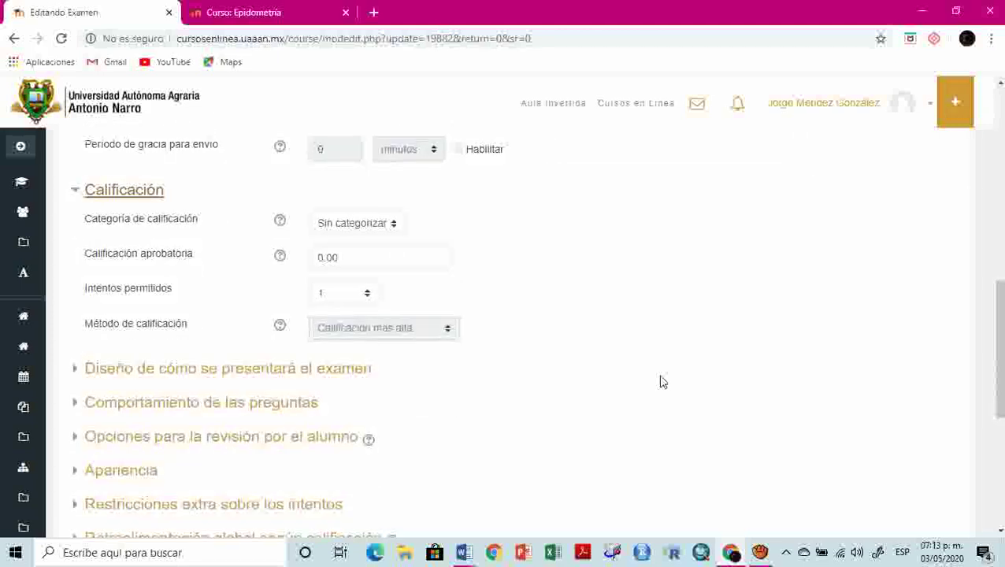
{"action": "scroll", "coordinate": [661, 292], "scroll_direction": "down", "scroll_amount": 1}
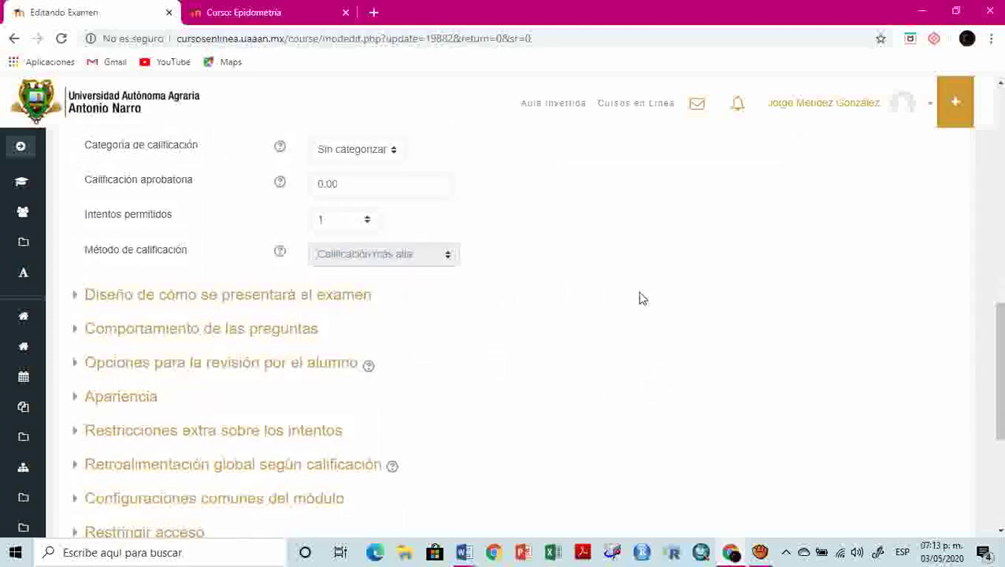
Set the navigation method in the exam layout section to "Libre", then save the changes and return to the course
{"action": "left_click", "coordinate": [325, 294]}
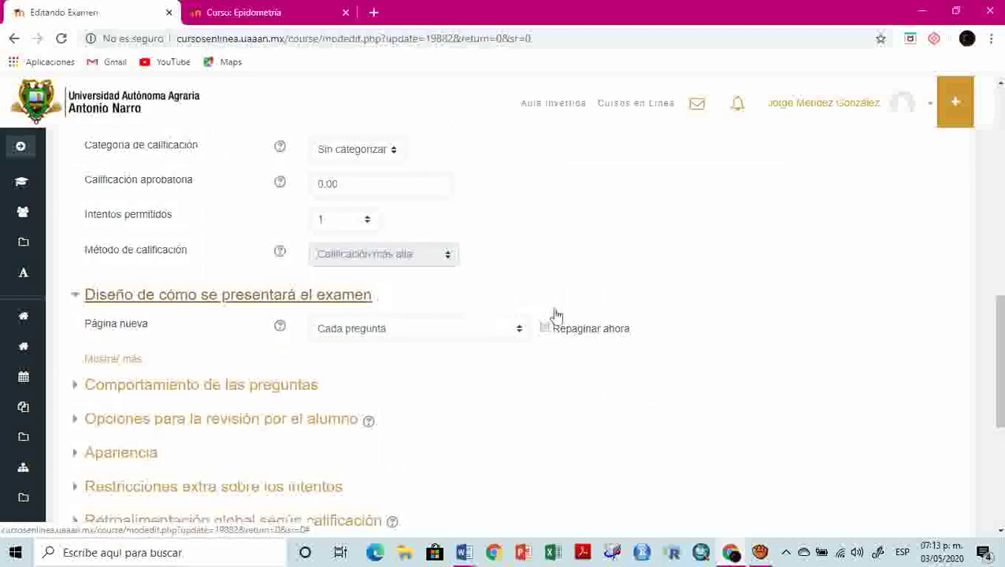
{"action": "left_click", "coordinate": [489, 338]}
{"action": "left_click", "coordinate": [680, 282]}
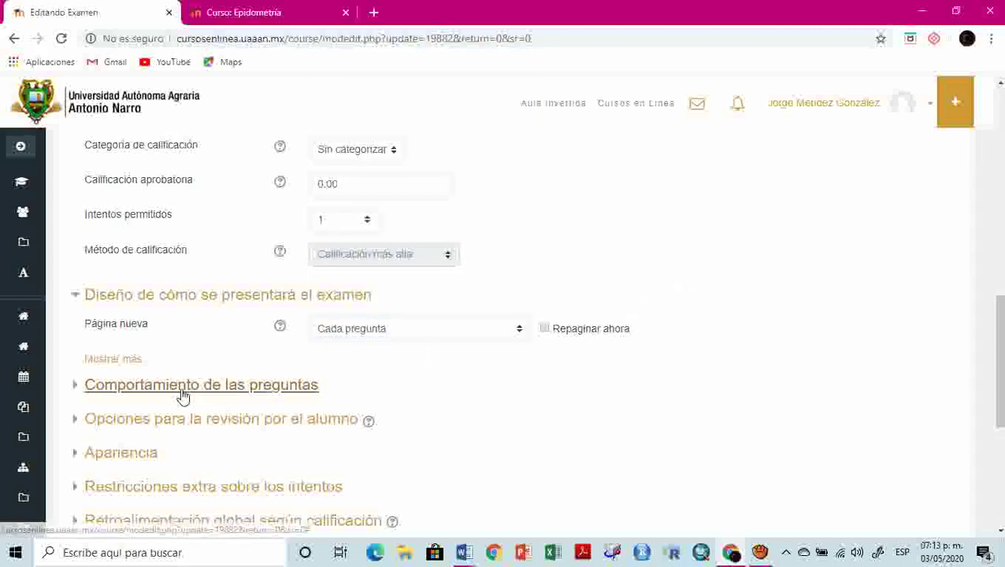
{"action": "left_click", "coordinate": [135, 360]}
{"action": "left_click", "coordinate": [367, 370]}
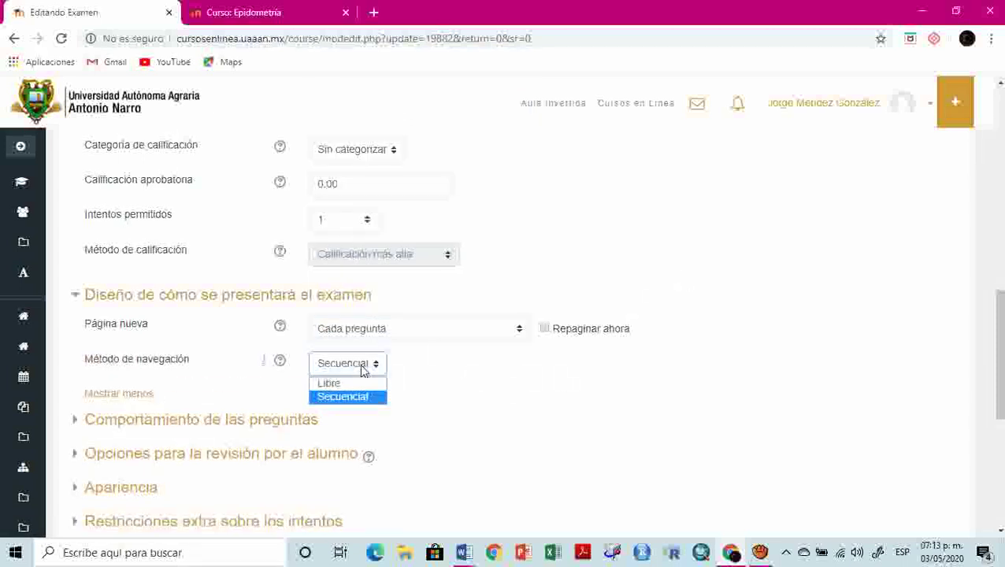
{"action": "left_click", "coordinate": [347, 384]}
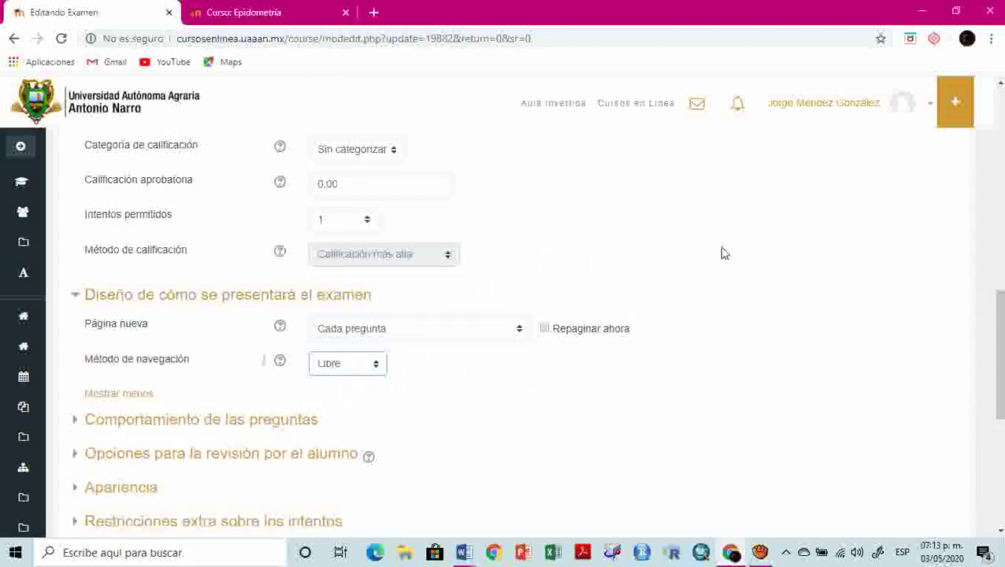
{"action": "scroll", "coordinate": [1000, 373], "scroll_direction": "down", "scroll_amount": 5}
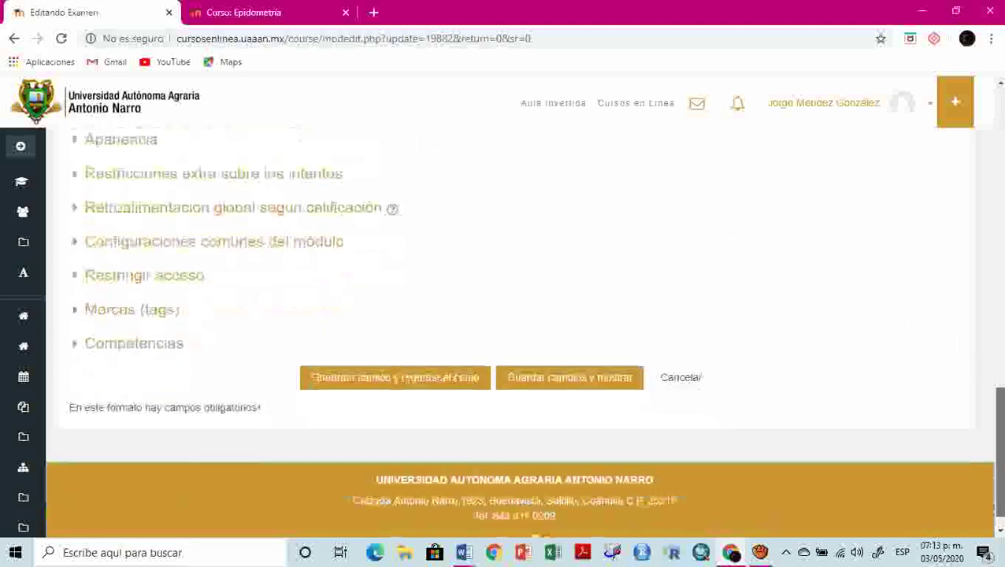
{"action": "left_click", "coordinate": [382, 377]}
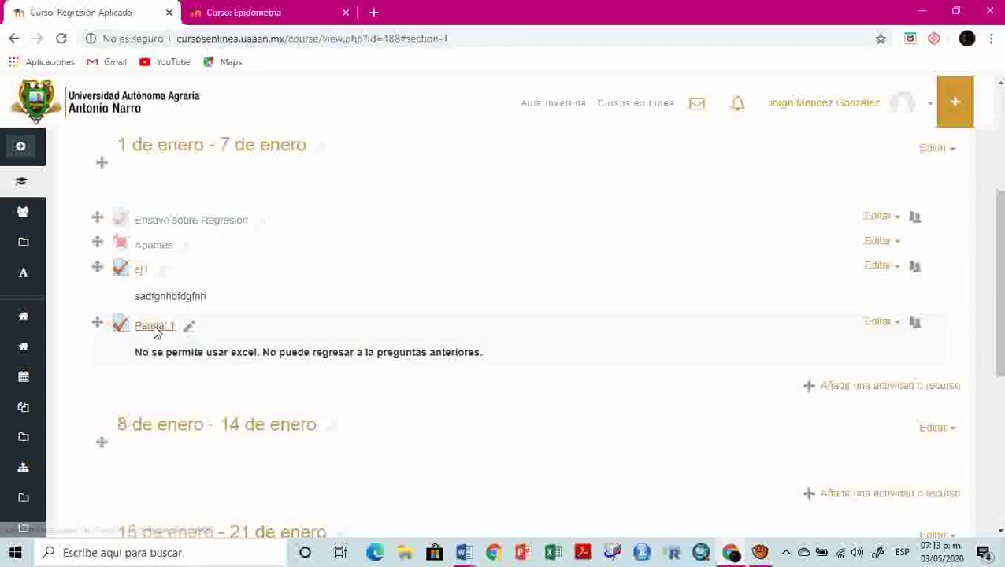
Open Parcial 1 from the course page and start a new timed preview attempt at question 1
{"action": "left_click", "coordinate": [152, 328]}
{"action": "scroll", "coordinate": [610, 316], "scroll_direction": "down", "scroll_amount": 2}
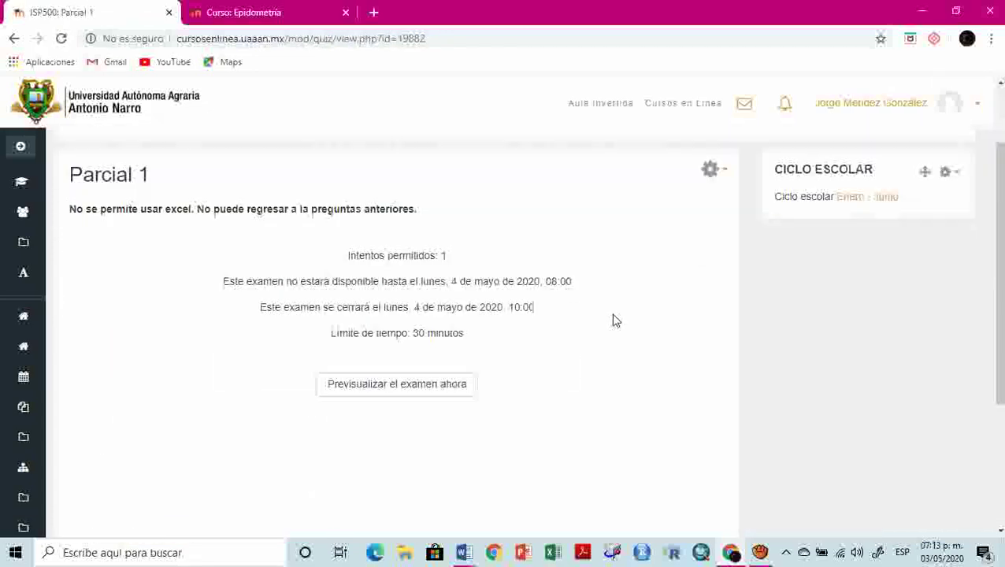
{"action": "left_click", "coordinate": [453, 335]}
{"action": "left_click", "coordinate": [470, 382]}
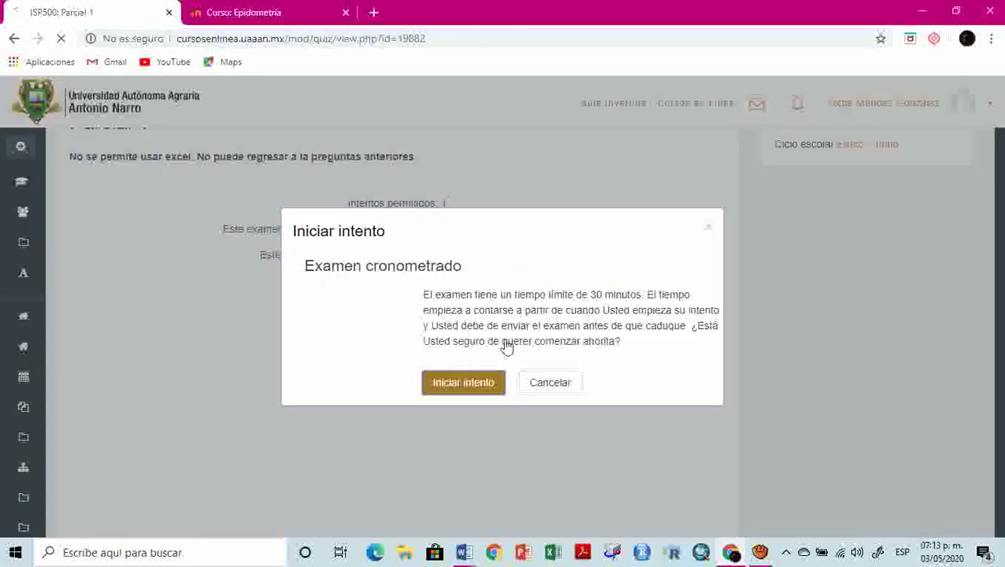
{"action": "scroll", "coordinate": [550, 319], "scroll_direction": "down", "scroll_amount": 1}
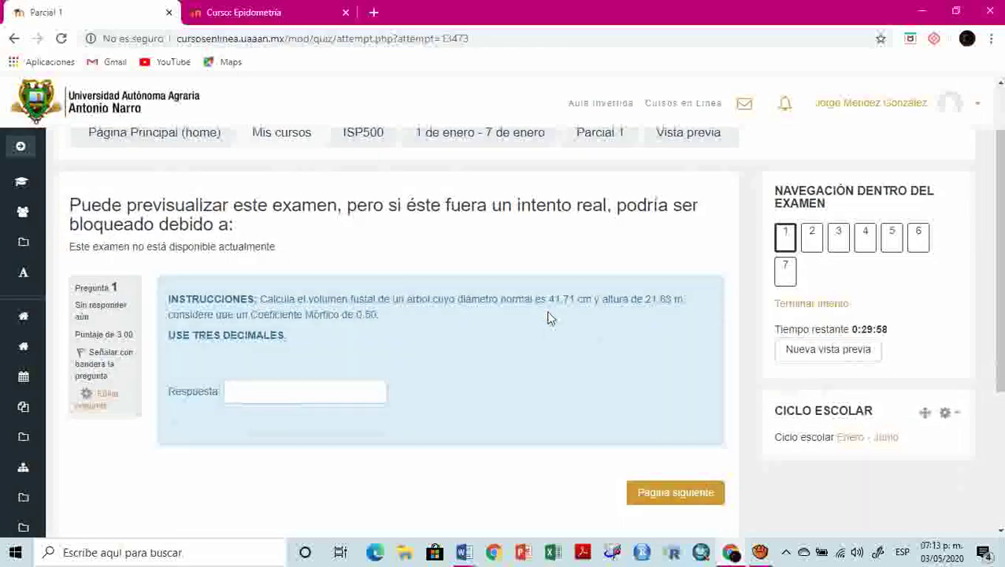
Test free navigation in the preview by going to question 2, question 5, back to question 2 and on to question 3
{"action": "left_click", "coordinate": [826, 238]}
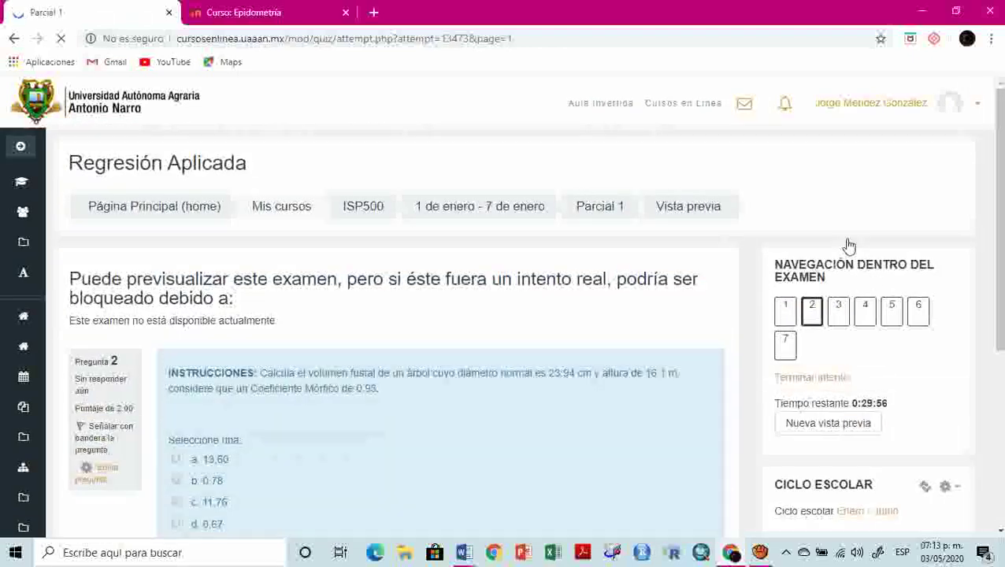
{"action": "left_click", "coordinate": [891, 315]}
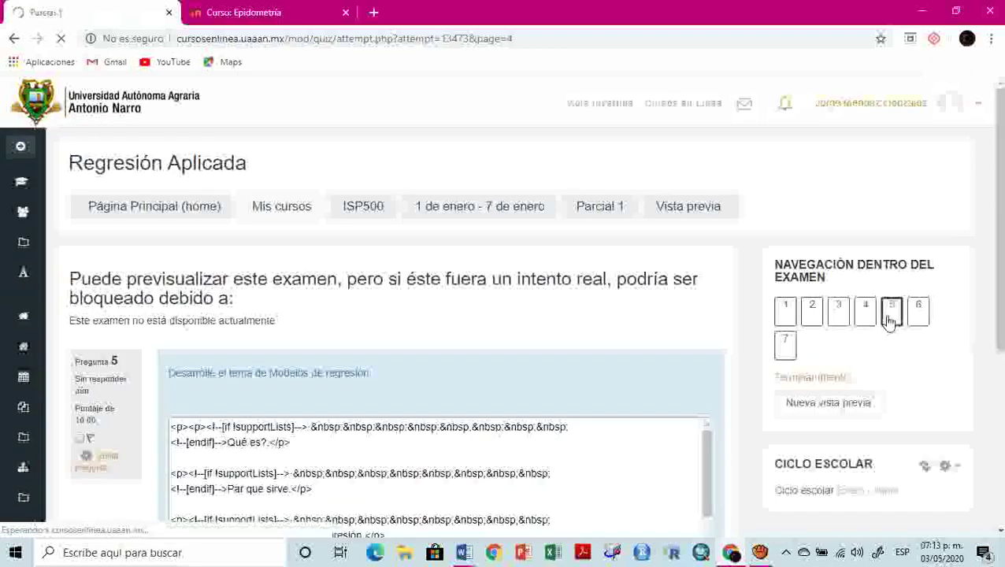
{"action": "left_click", "coordinate": [812, 312]}
{"action": "scroll", "coordinate": [1001, 273], "scroll_direction": "down", "scroll_amount": 2}
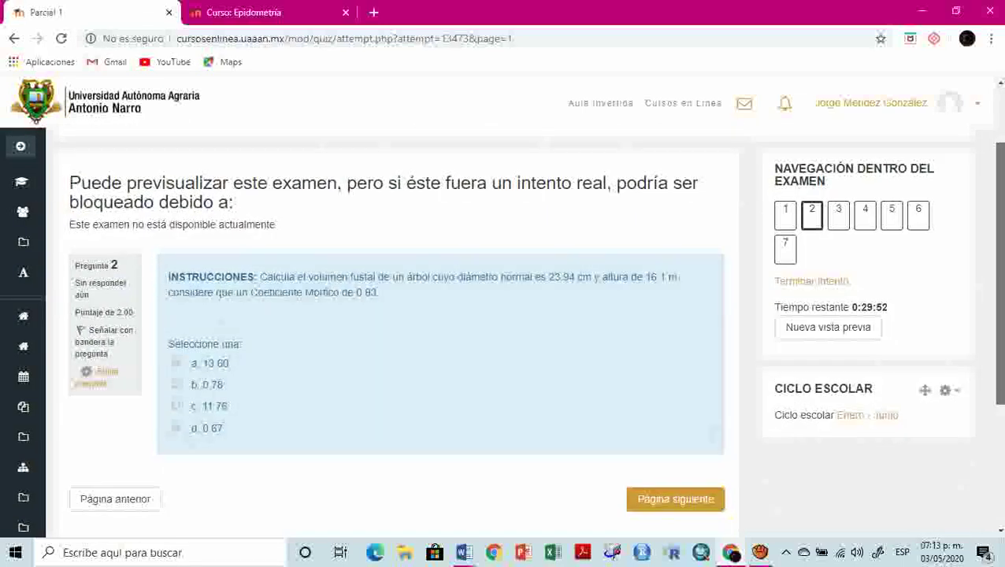
{"action": "left_click", "coordinate": [837, 217]}
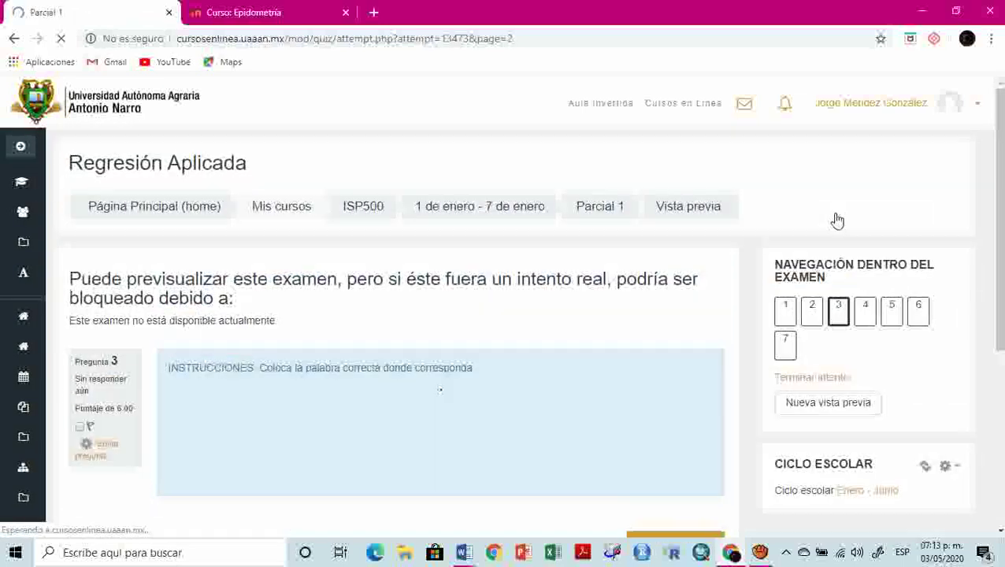
{"action": "scroll", "coordinate": [1001, 262], "scroll_direction": "down", "scroll_amount": 2}
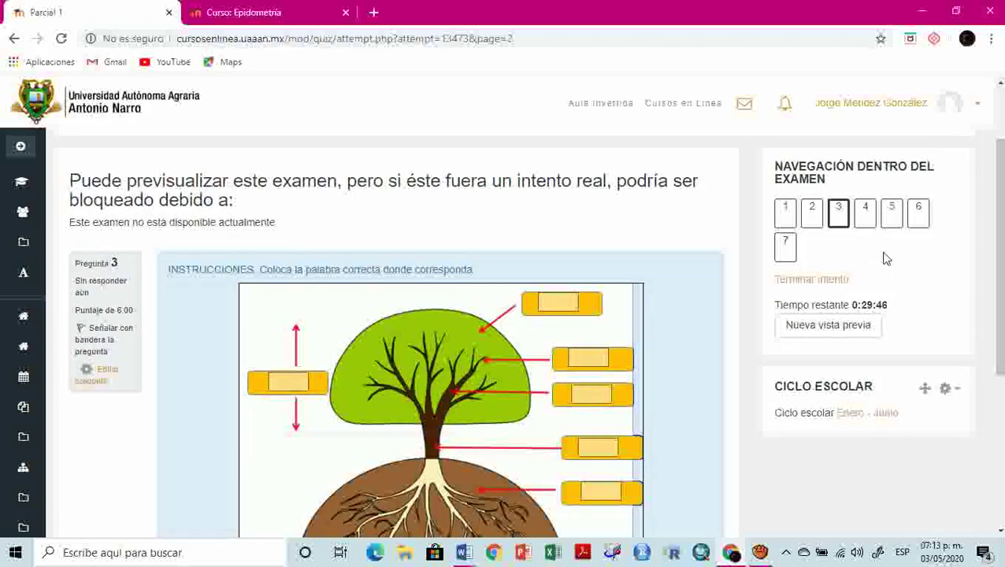
Return to question 1, visit questions 2, 3 and 4, go back to 3, skip to 6 and return to 1 without answering
{"action": "left_click", "coordinate": [785, 217]}
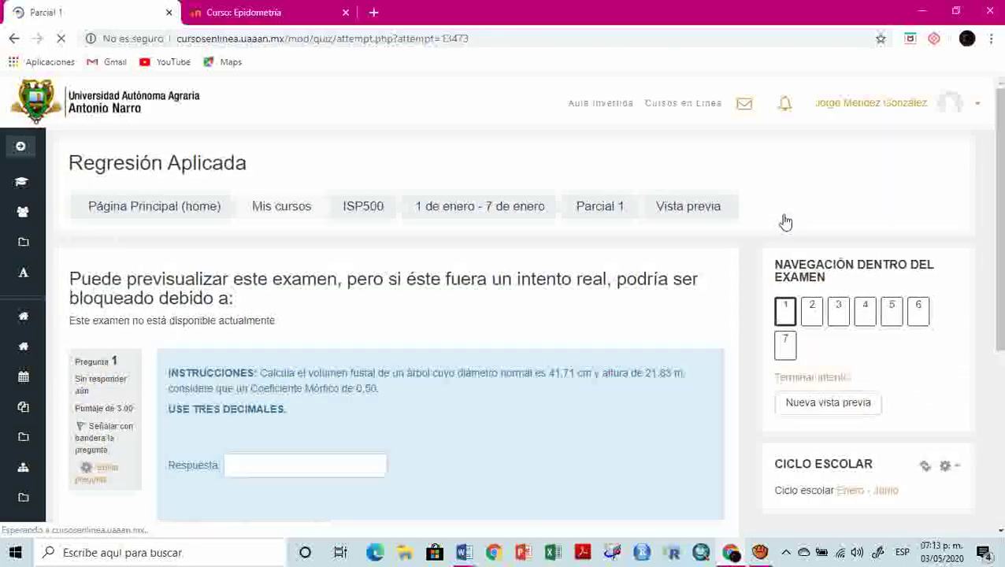
{"action": "left_click", "coordinate": [810, 311]}
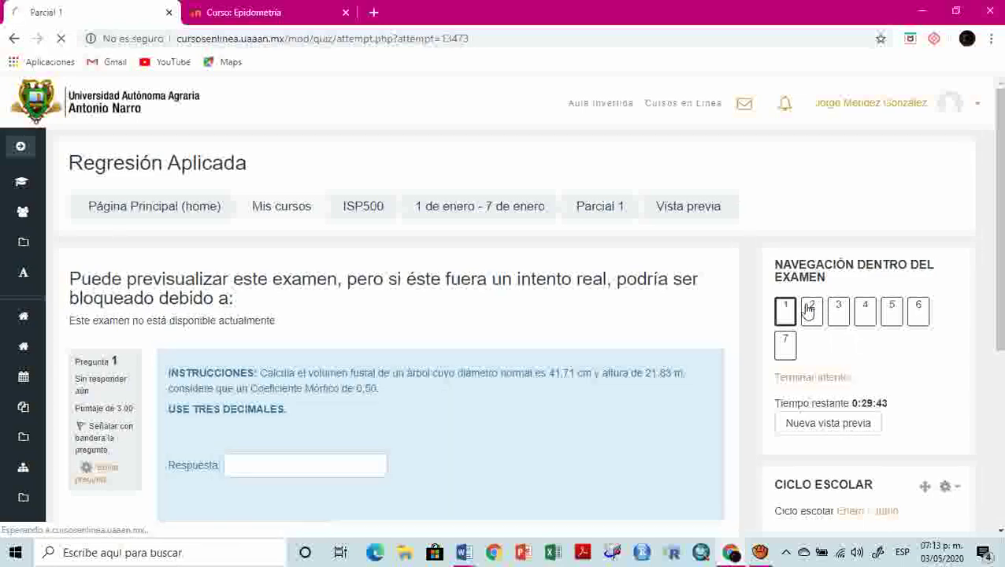
{"action": "scroll", "coordinate": [840, 220], "scroll_direction": "down", "scroll_amount": 2}
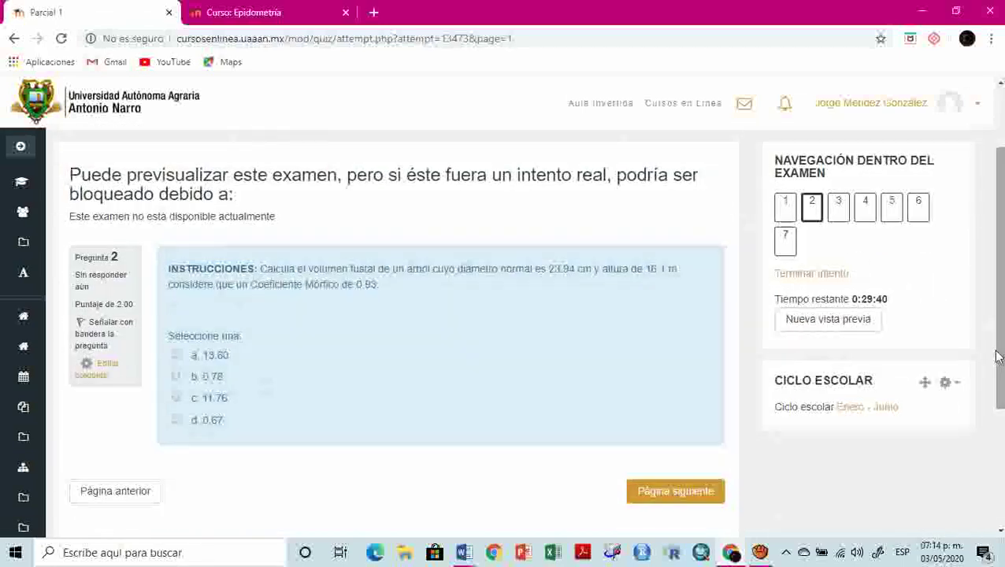
{"action": "left_click", "coordinate": [838, 217]}
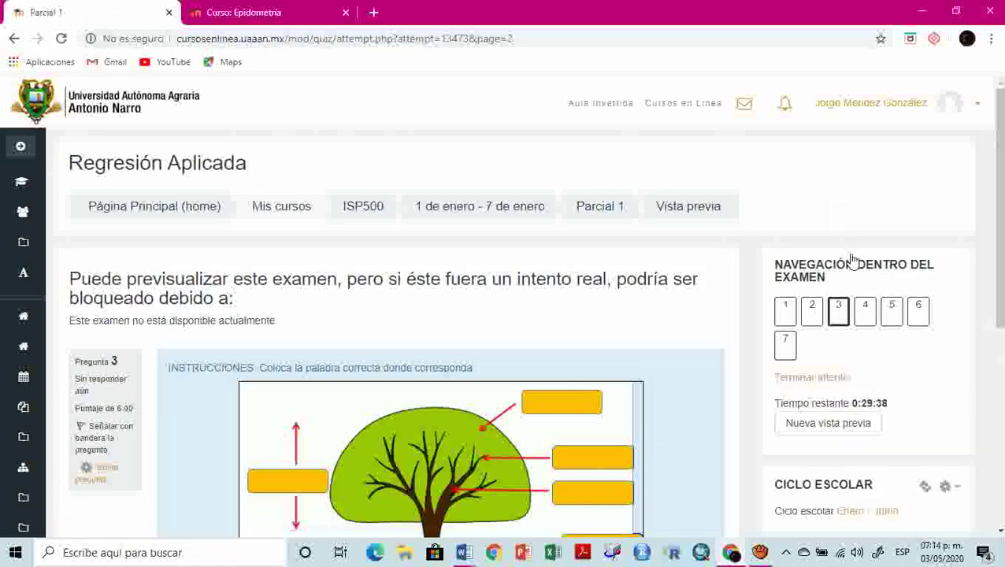
{"action": "left_click", "coordinate": [865, 310]}
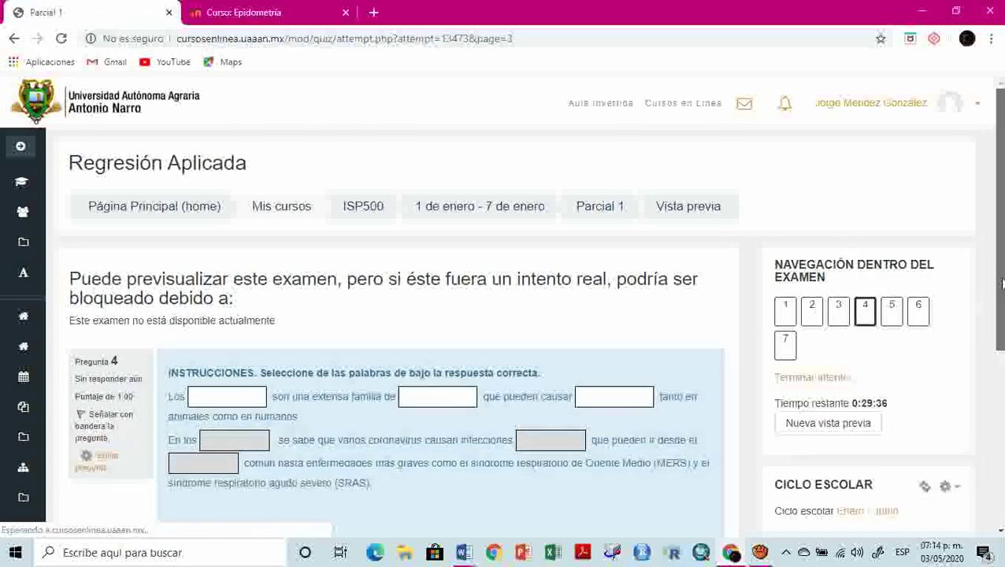
{"action": "scroll", "coordinate": [1001, 338], "scroll_direction": "down", "scroll_amount": 1}
{"action": "left_click_drag", "start_coordinate": [1000, 337], "coordinate": [1001, 340]}
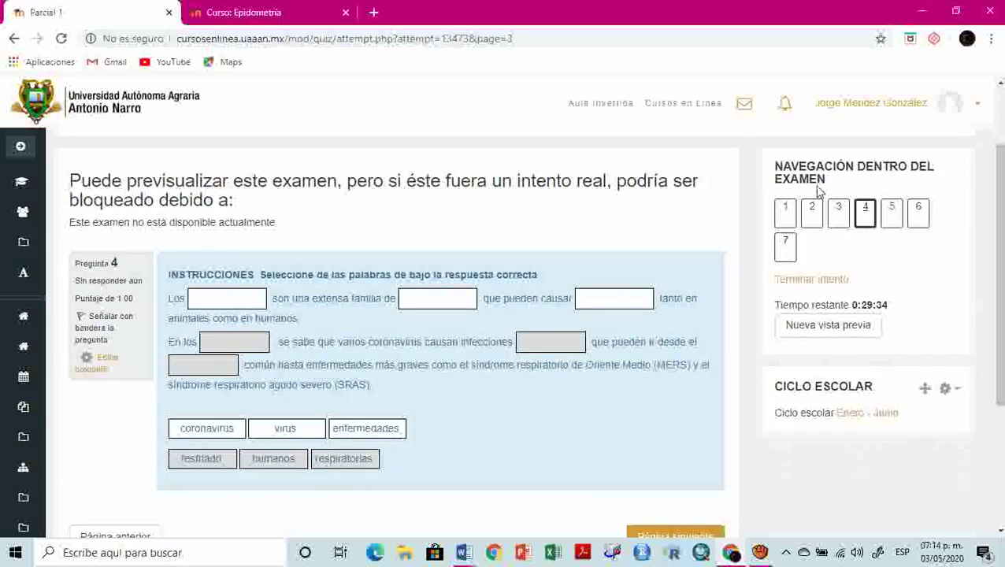
{"action": "left_click", "coordinate": [837, 221]}
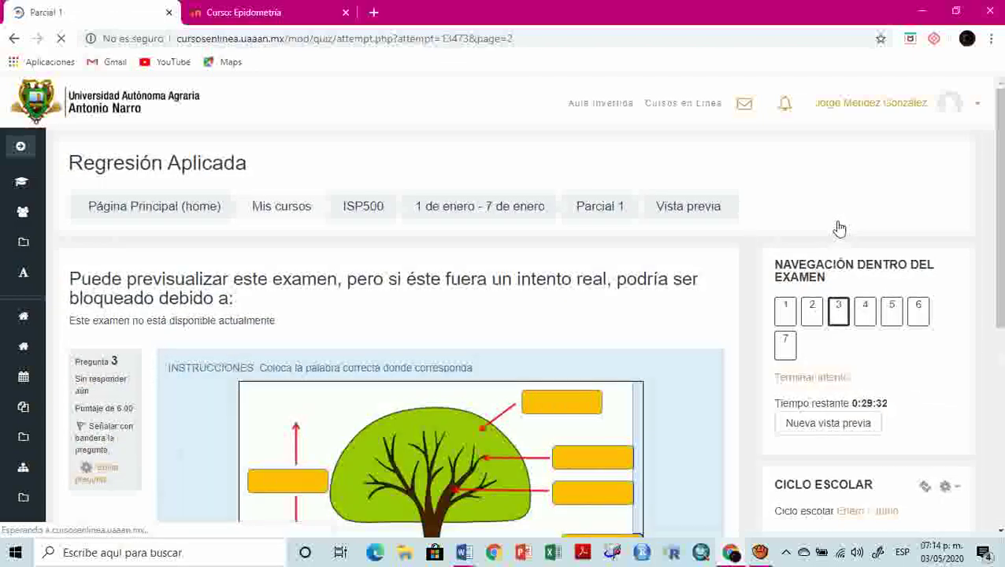
{"action": "left_click_drag", "start_coordinate": [1001, 299], "coordinate": [1001, 367]}
{"action": "left_click", "coordinate": [917, 184]}
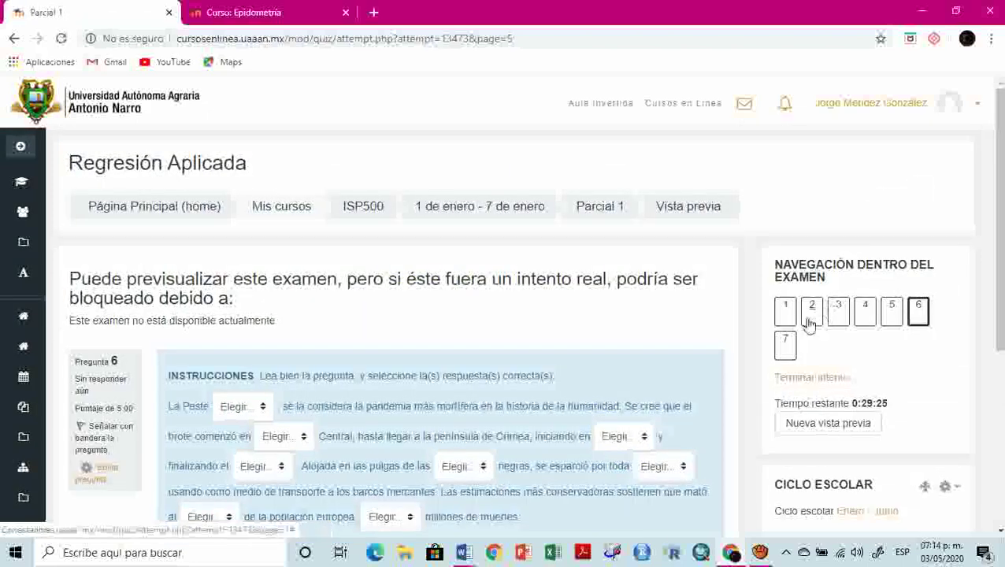
{"action": "left_click", "coordinate": [786, 331]}
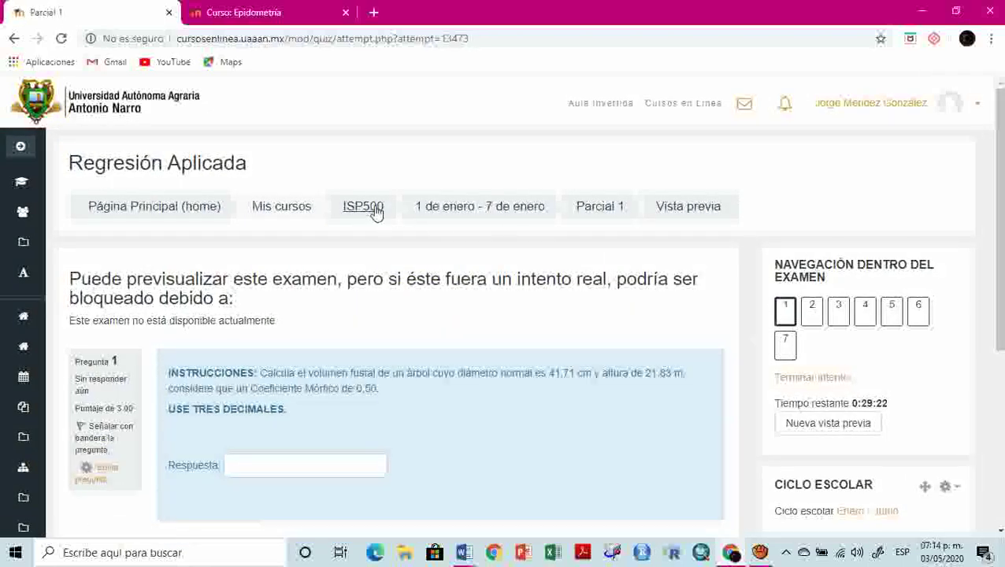
Go back to the ISP500 course page and reopen the Parcial 1 exam settings down to the collapsed sections
{"action": "scroll", "coordinate": [511, 347], "scroll_direction": "down", "scroll_amount": 3}
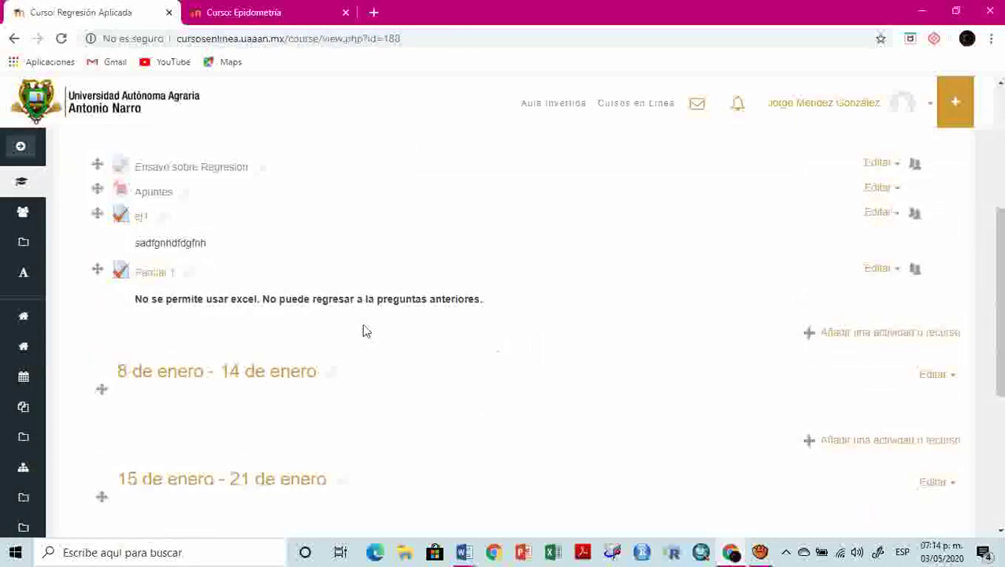
{"action": "left_click", "coordinate": [897, 270]}
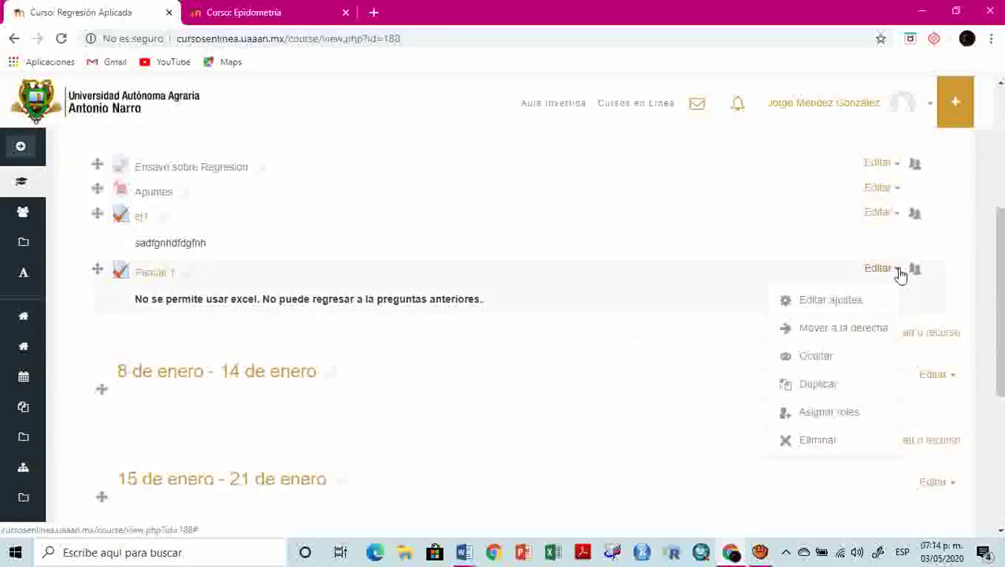
{"action": "left_click", "coordinate": [825, 303]}
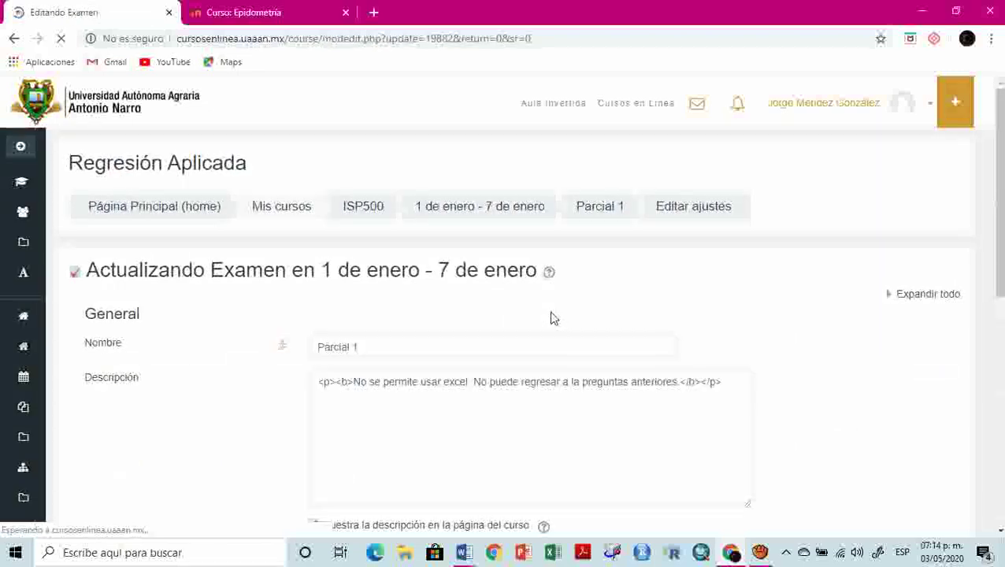
{"action": "scroll", "coordinate": [996, 260], "scroll_direction": "down", "scroll_amount": 5}
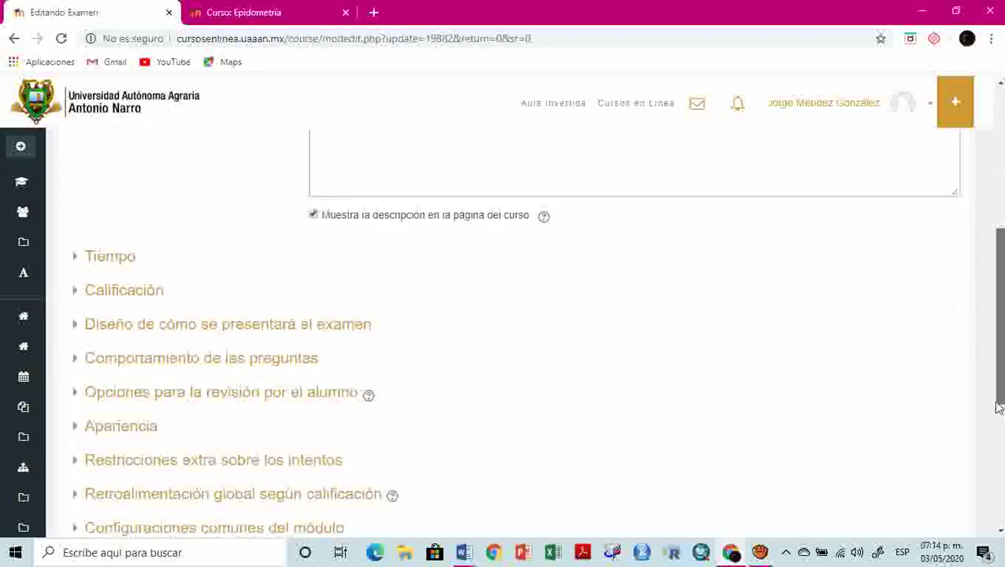
Set the Parcial 1 exam's navigation method to Secuencial in its layout settings, then save and return to the course
{"action": "left_click", "coordinate": [292, 319]}
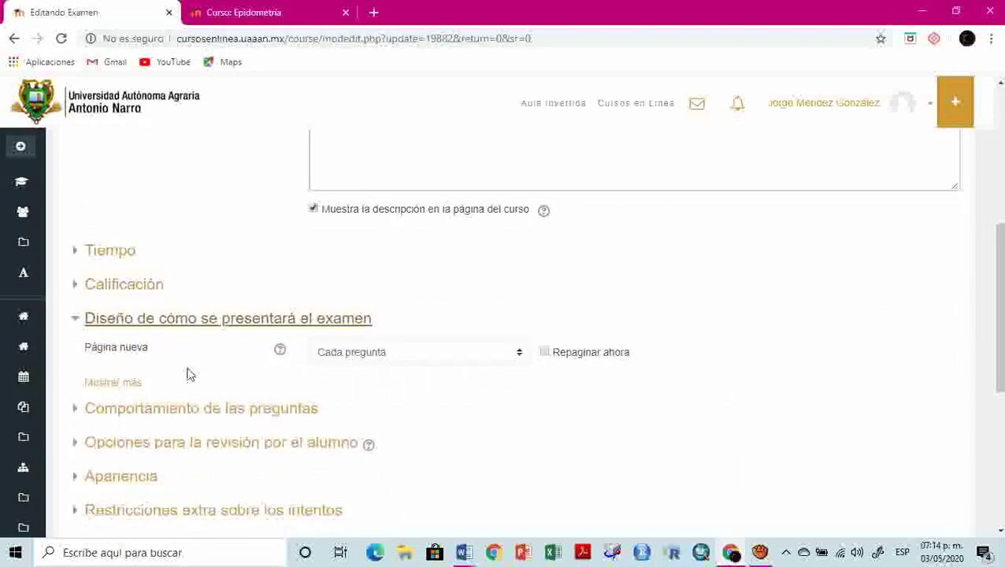
{"action": "left_click", "coordinate": [132, 383]}
{"action": "left_click", "coordinate": [335, 386]}
{"action": "left_click", "coordinate": [337, 421]}
{"action": "scroll", "coordinate": [752, 364], "scroll_direction": "down", "scroll_amount": 5}
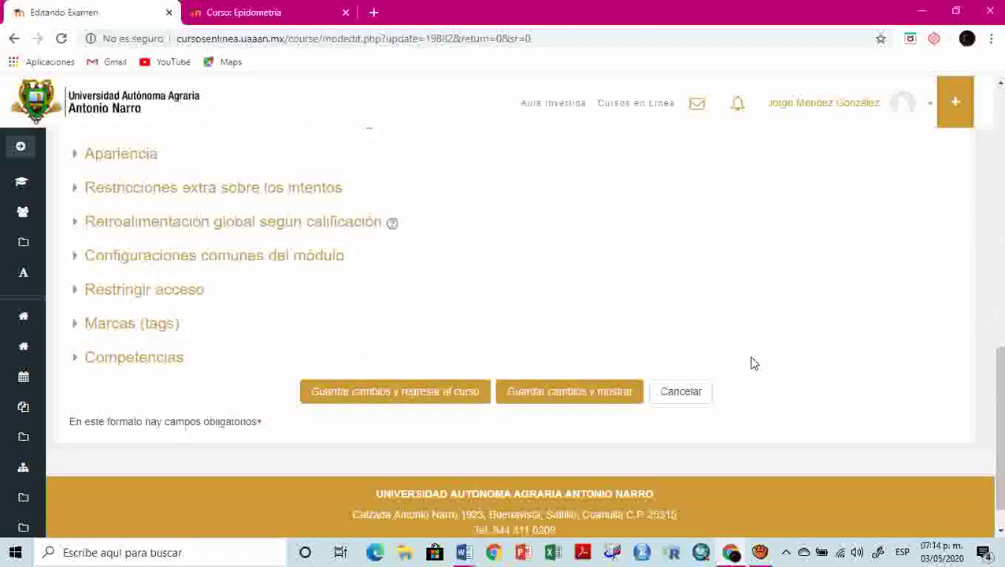
{"action": "left_click", "coordinate": [449, 384]}
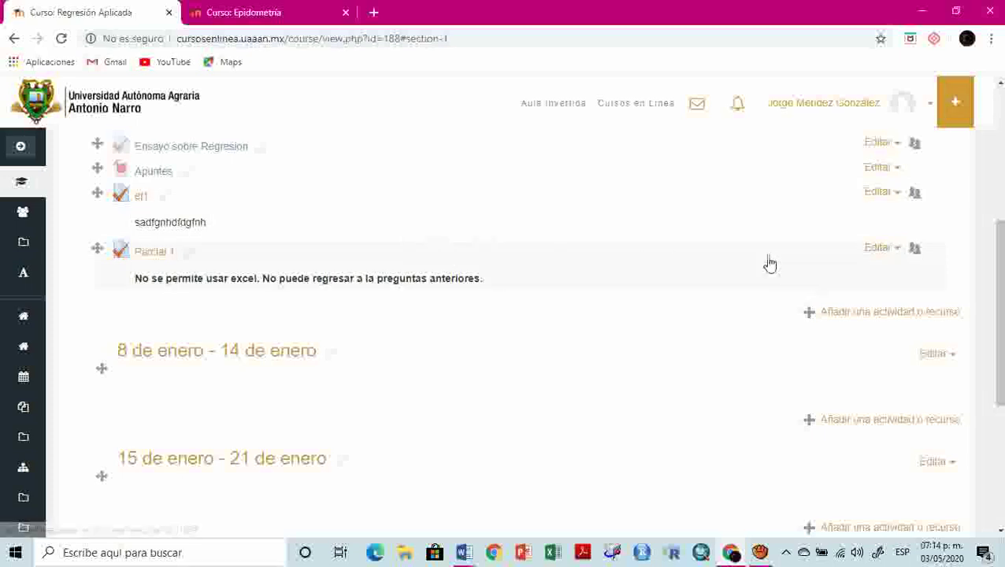
Add a new Examen activity to the General section above the 1 de enero - 7 de enero section
{"action": "scroll", "coordinate": [776, 265], "scroll_direction": "up", "scroll_amount": 2}
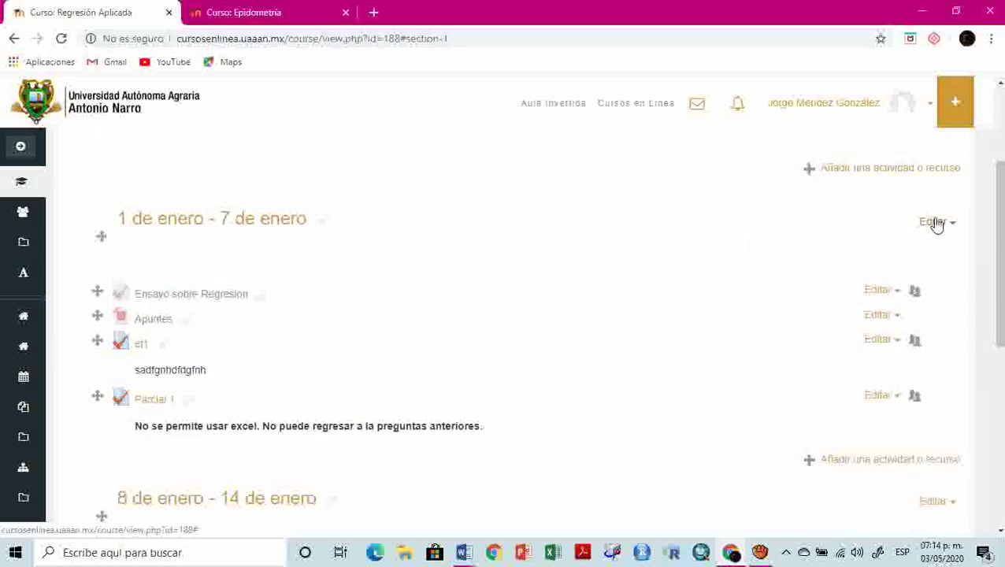
{"action": "left_click", "coordinate": [903, 171]}
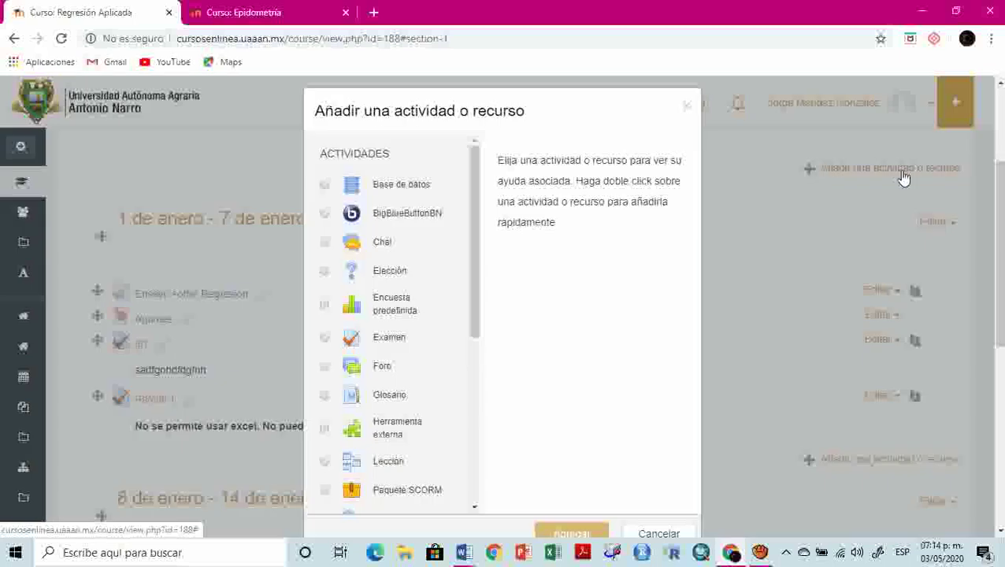
{"action": "left_click", "coordinate": [386, 345]}
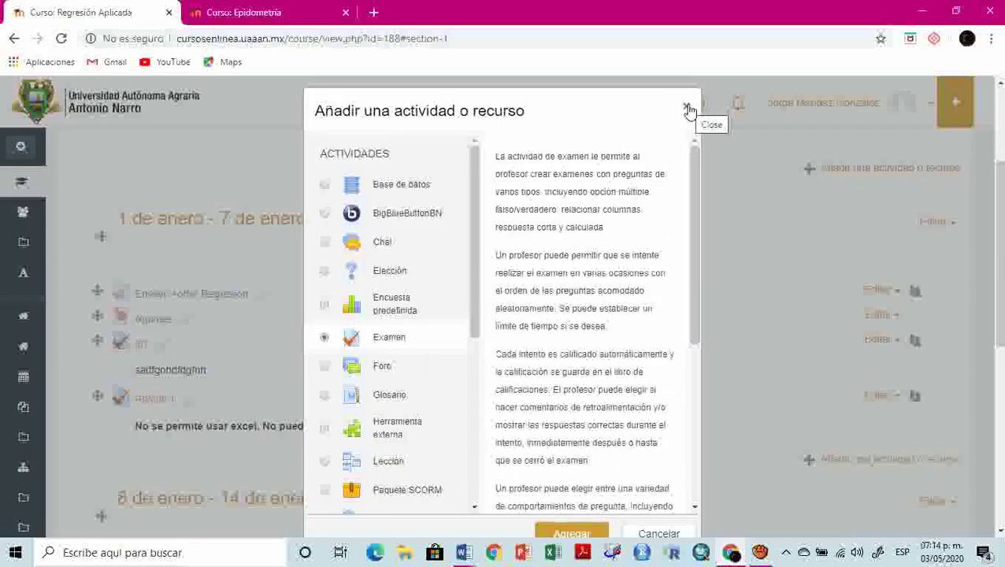
{"action": "left_click_drag", "start_coordinate": [697, 277], "coordinate": [692, 320]}
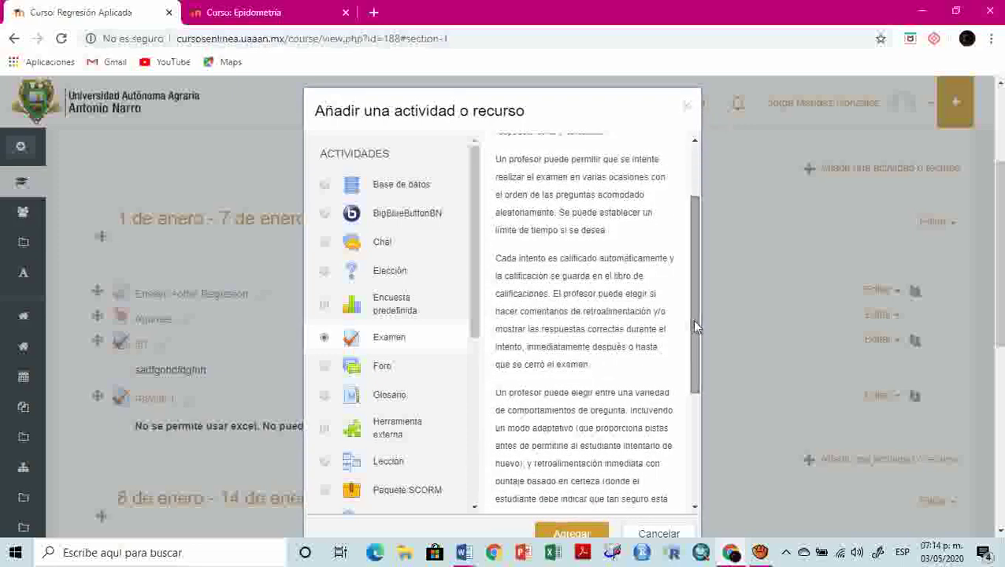
{"action": "left_click", "coordinate": [575, 532]}
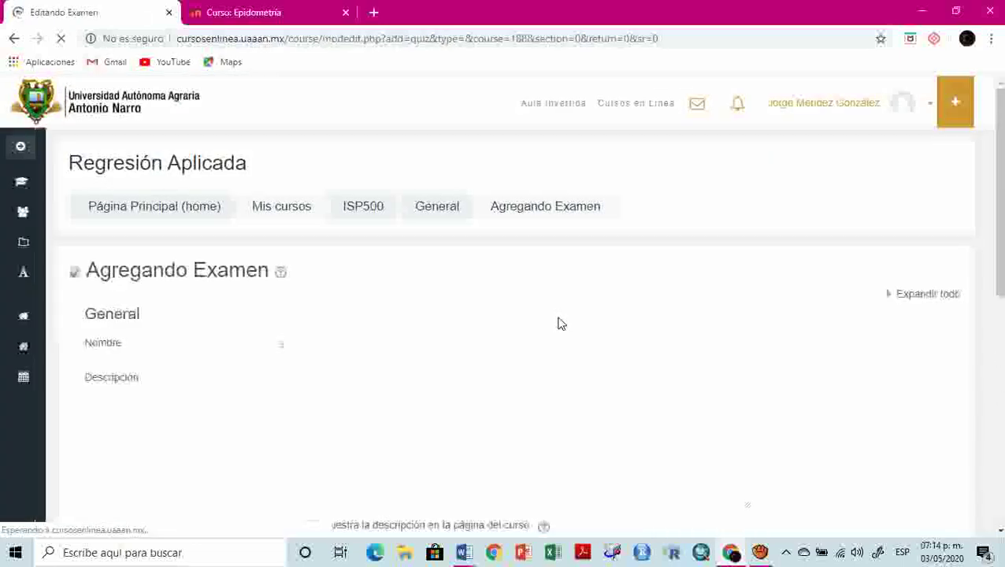
Name the new exam ADFG and enter SADSFDG as its description
{"action": "left_click", "coordinate": [341, 353]}
{"action": "type", "text": "ADFG"}
{"action": "left_click", "coordinate": [347, 420]}
{"action": "type", "text": "SADFDS"}
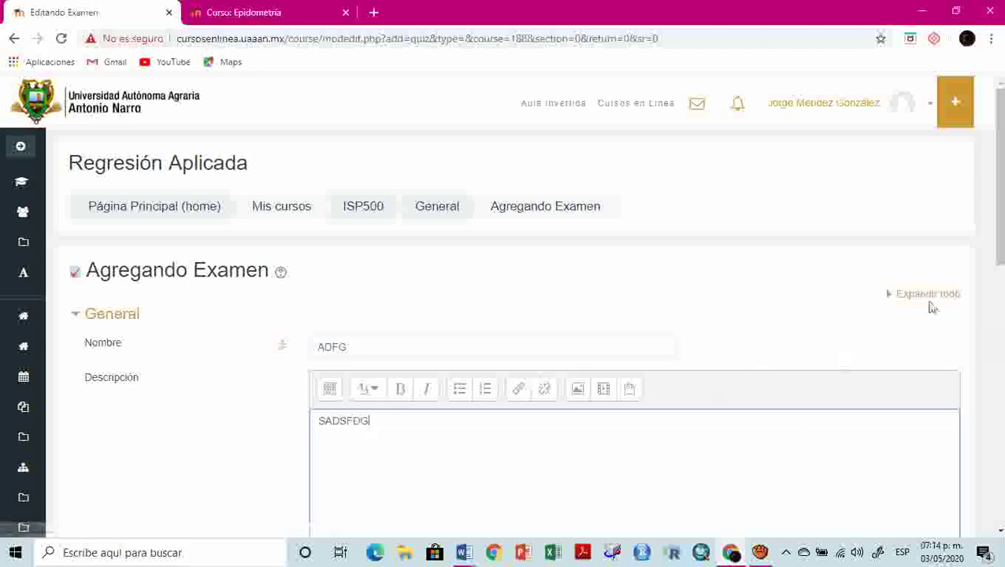
Enable the exam's opening and closing dates and set the closing day to 4 mayo 2020
{"action": "scroll", "coordinate": [893, 374], "scroll_direction": "down", "scroll_amount": 5}
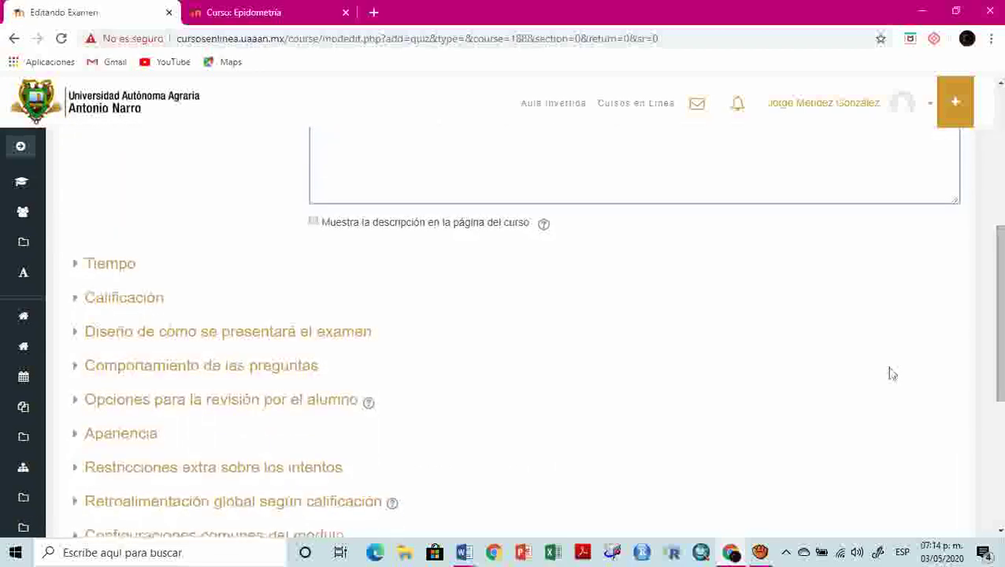
{"action": "left_click", "coordinate": [130, 266]}
{"action": "left_click", "coordinate": [635, 299]}
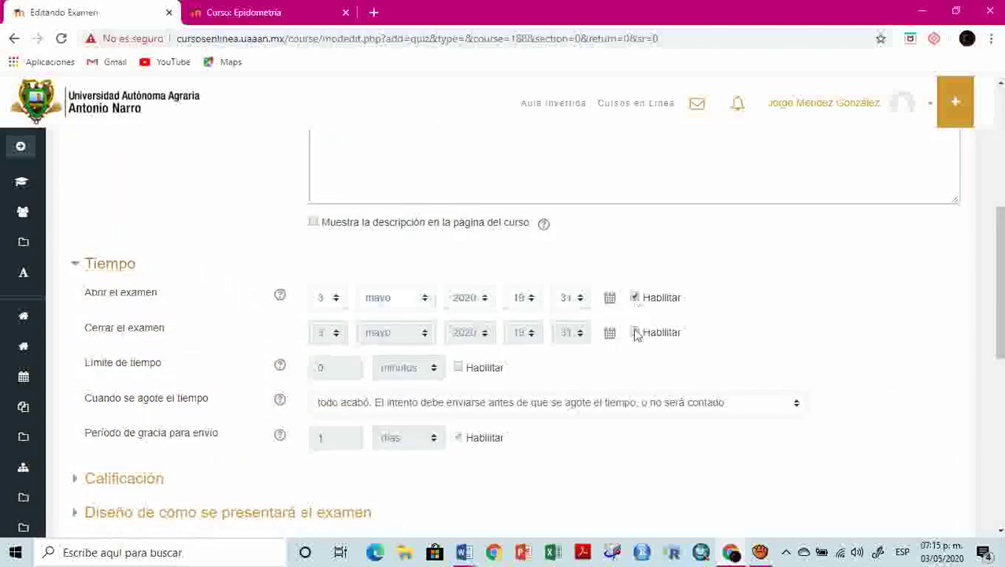
{"action": "left_click", "coordinate": [635, 333]}
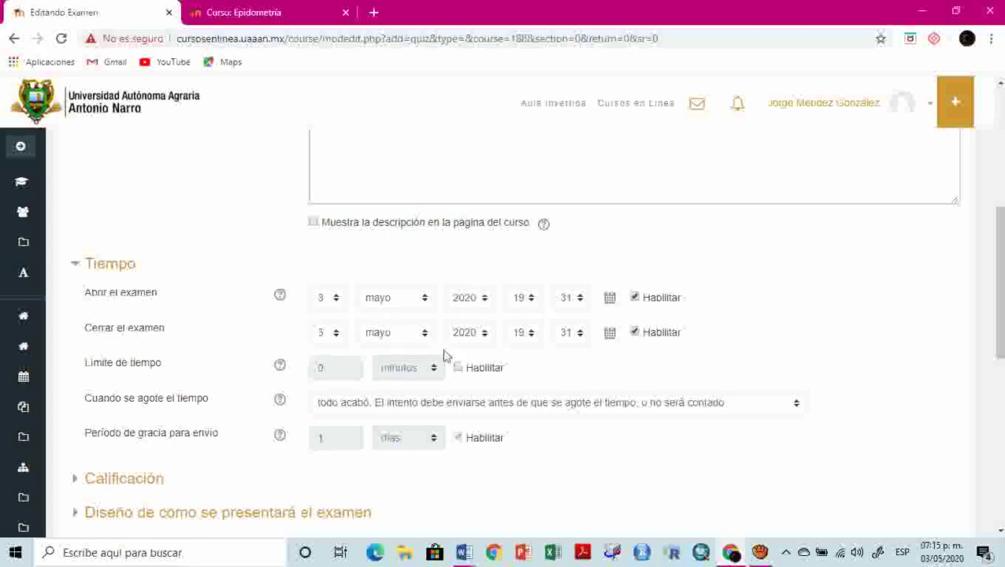
{"action": "left_click", "coordinate": [329, 334]}
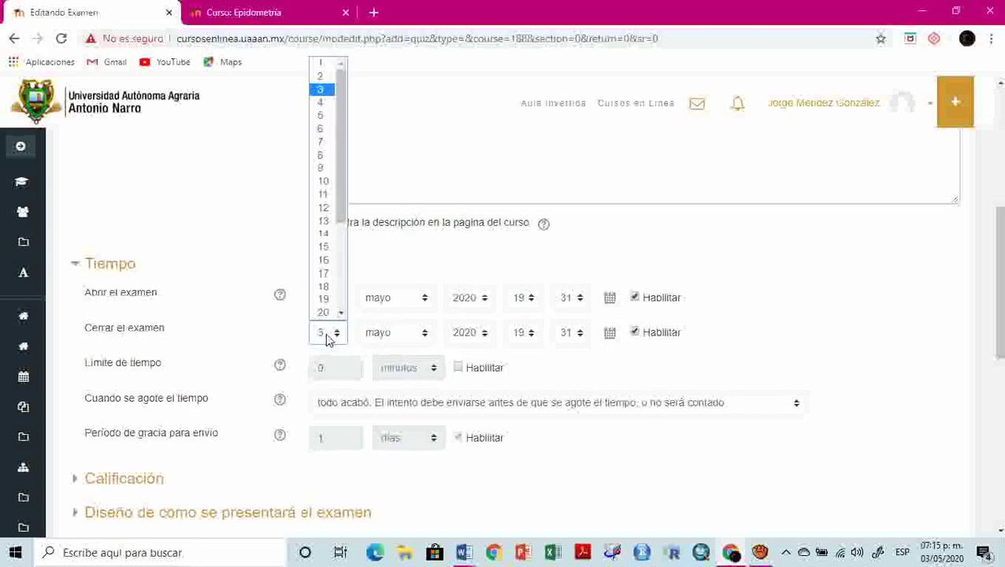
{"action": "left_click", "coordinate": [319, 103]}
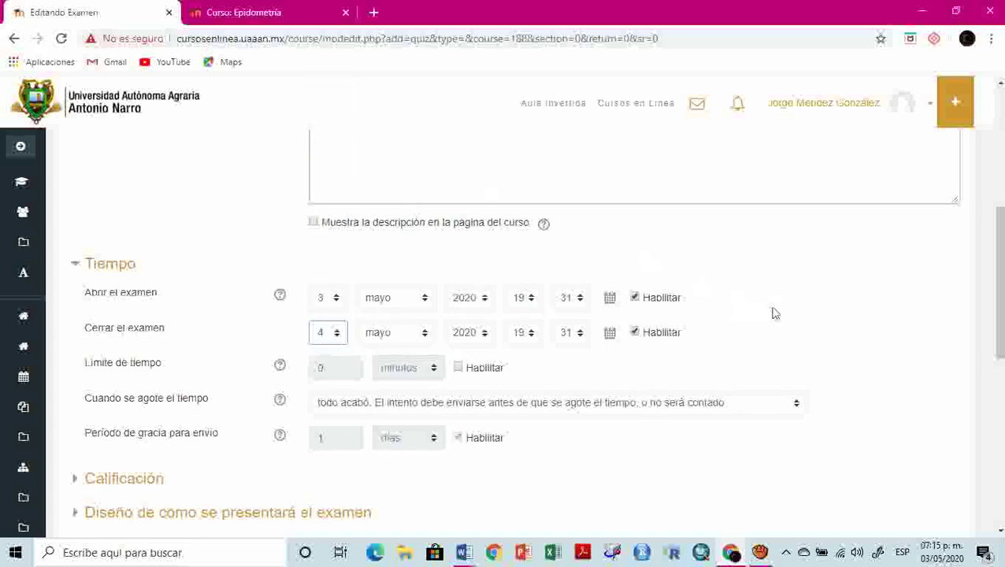
Enable a 50-minute time limit and have open attempts sent automatically when time runs out
{"action": "scroll", "coordinate": [788, 314], "scroll_direction": "down", "scroll_amount": 1}
{"action": "left_click", "coordinate": [457, 294]}
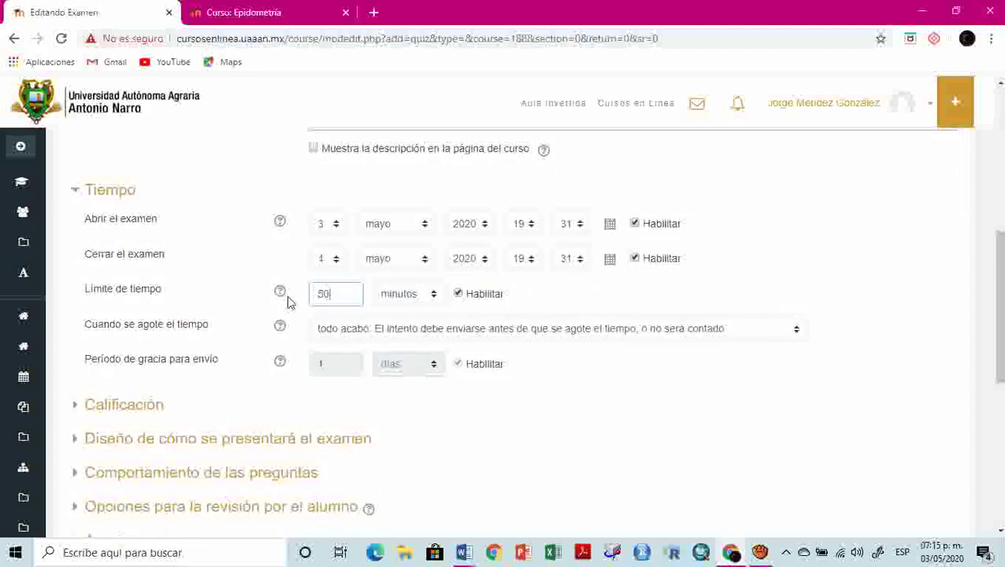
{"action": "left_click", "coordinate": [552, 336]}
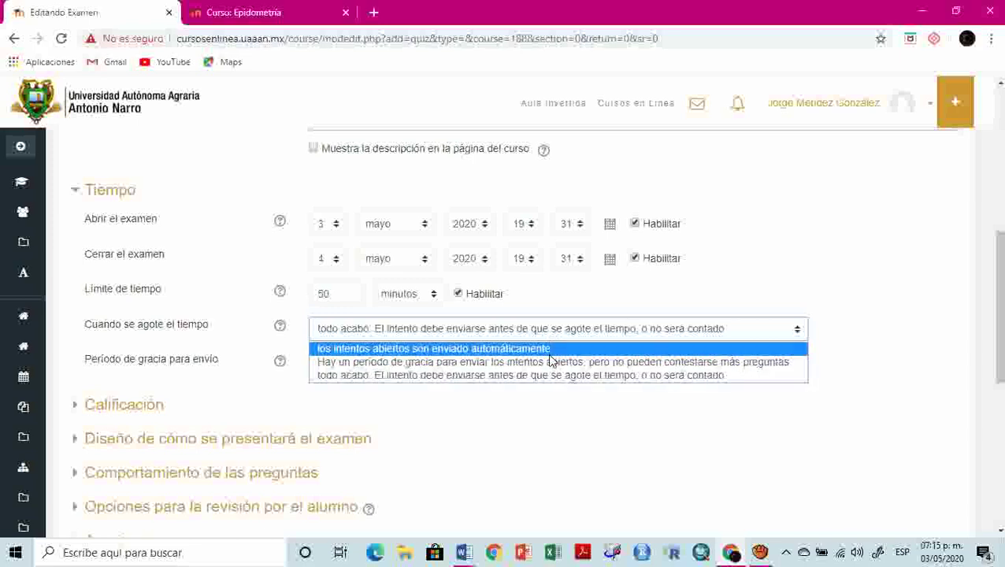
{"action": "left_click", "coordinate": [558, 349]}
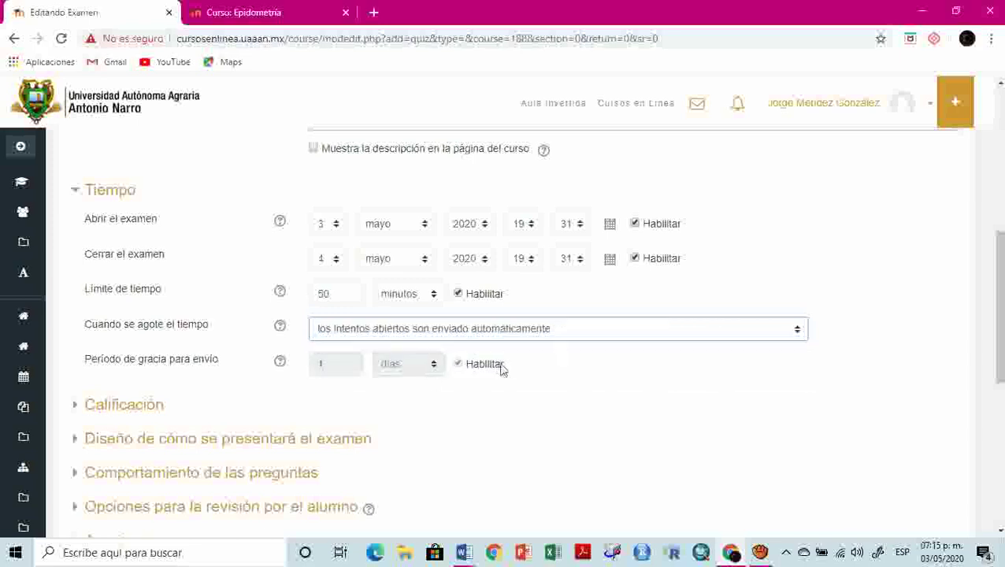
Limit the exam's allowed attempts to 1 in the grading settings
{"action": "left_click", "coordinate": [120, 416]}
{"action": "scroll", "coordinate": [474, 423], "scroll_direction": "down", "scroll_amount": 3}
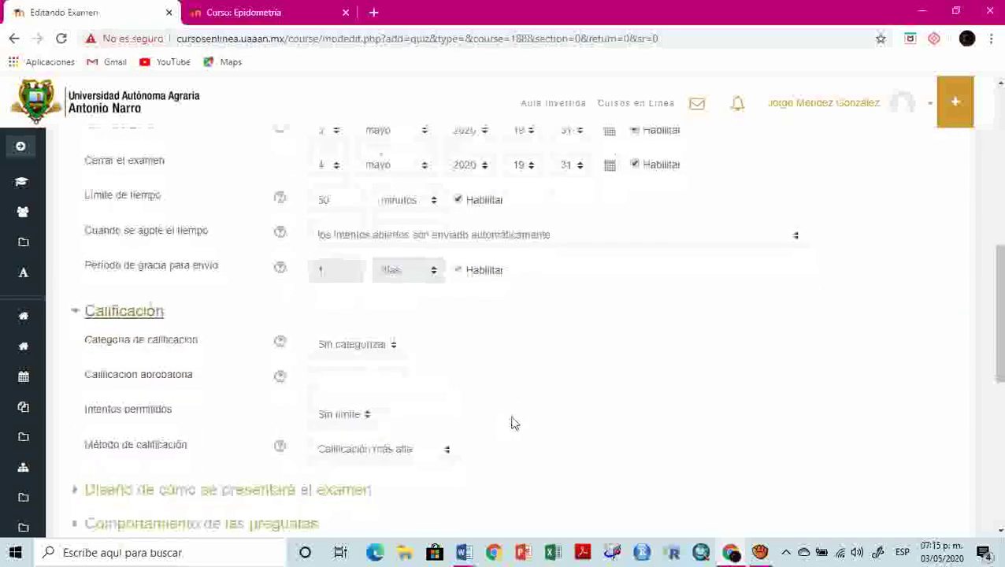
{"action": "left_click", "coordinate": [344, 287]}
{"action": "left_click", "coordinate": [337, 318]}
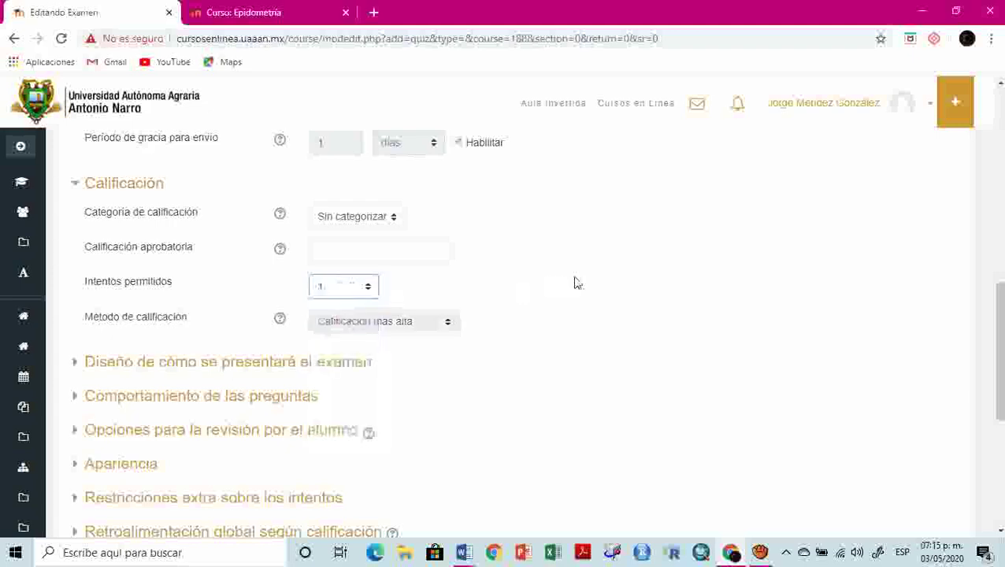
Set the exam layout to a new page for each question with Secuencial as the navigation method
{"action": "left_click", "coordinate": [202, 362]}
{"action": "scroll", "coordinate": [424, 321], "scroll_direction": "down", "scroll_amount": 1}
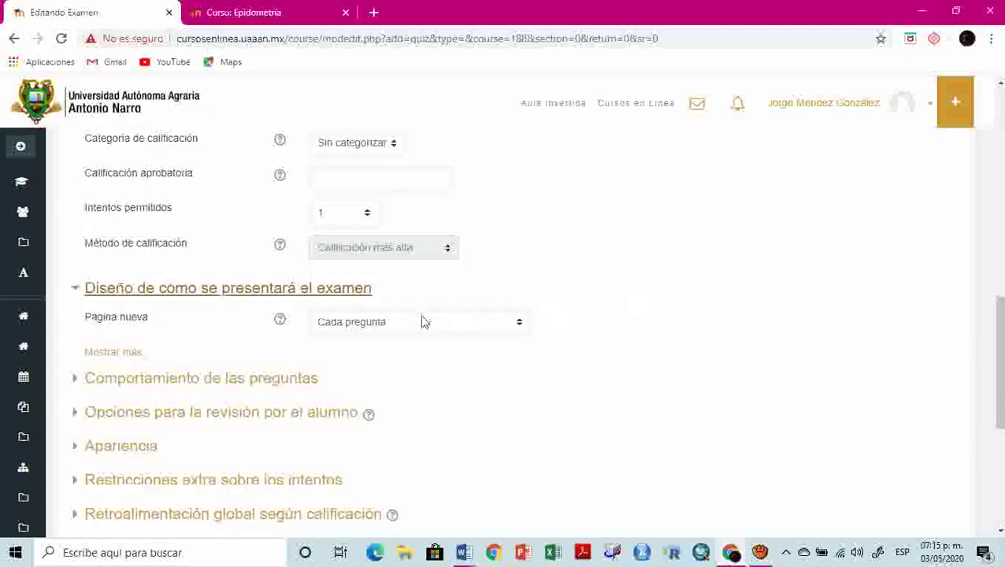
{"action": "left_click", "coordinate": [420, 322]}
{"action": "scroll", "coordinate": [404, 76], "scroll_direction": "down", "scroll_amount": 1}
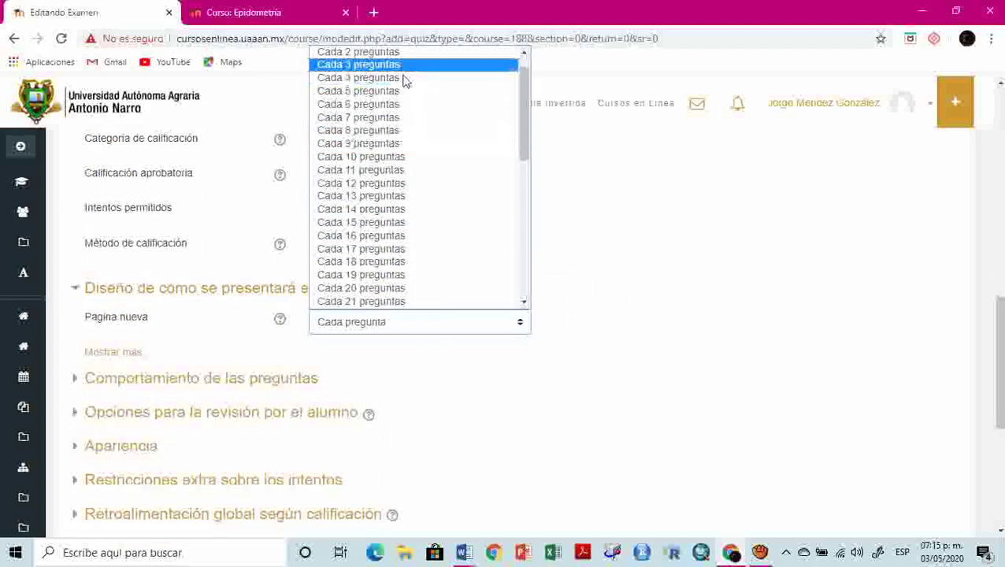
{"action": "scroll", "coordinate": [489, 87], "scroll_direction": "up", "scroll_amount": 1}
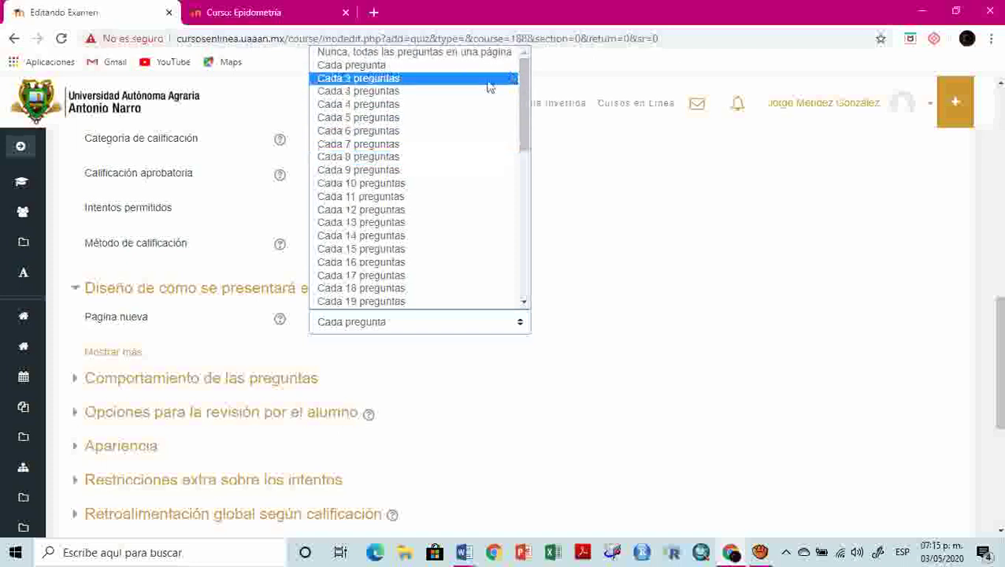
{"action": "left_click", "coordinate": [432, 66]}
{"action": "left_click", "coordinate": [117, 353]}
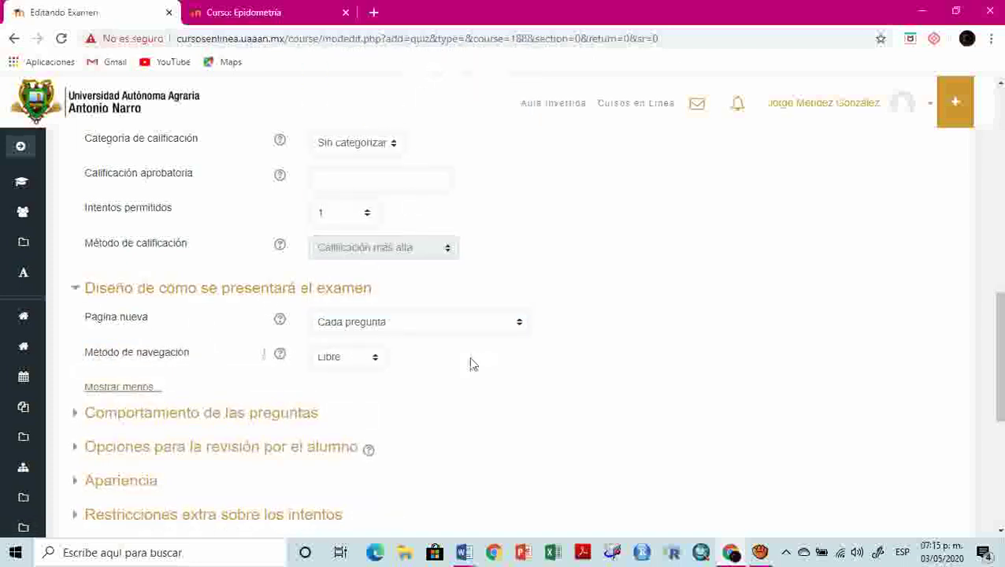
{"action": "left_click", "coordinate": [340, 360]}
{"action": "left_click", "coordinate": [350, 389]}
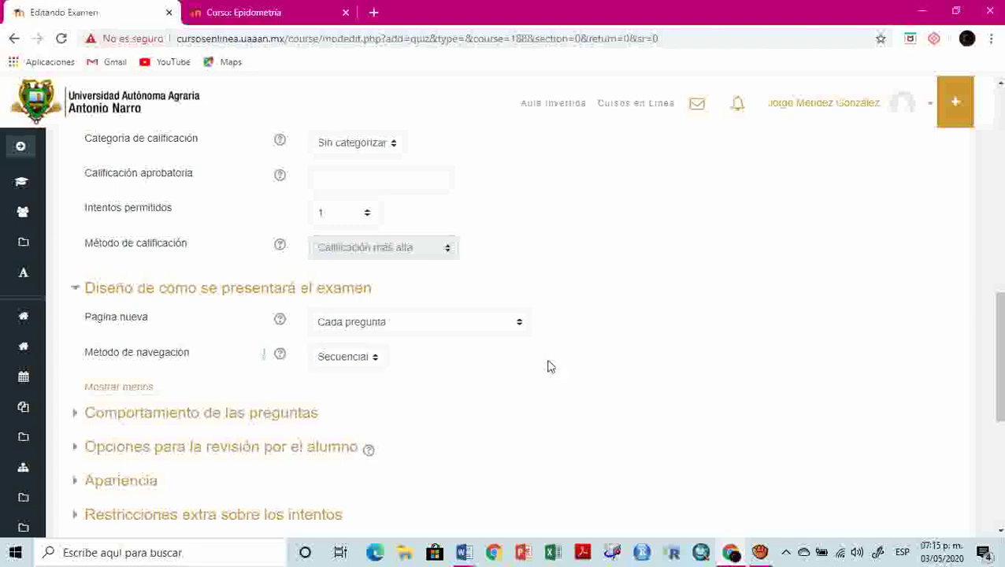
Show the question behaviour settings, then save the new exam and return to the course
{"action": "scroll", "coordinate": [549, 366], "scroll_direction": "down", "scroll_amount": 1}
{"action": "left_click", "coordinate": [264, 341]}
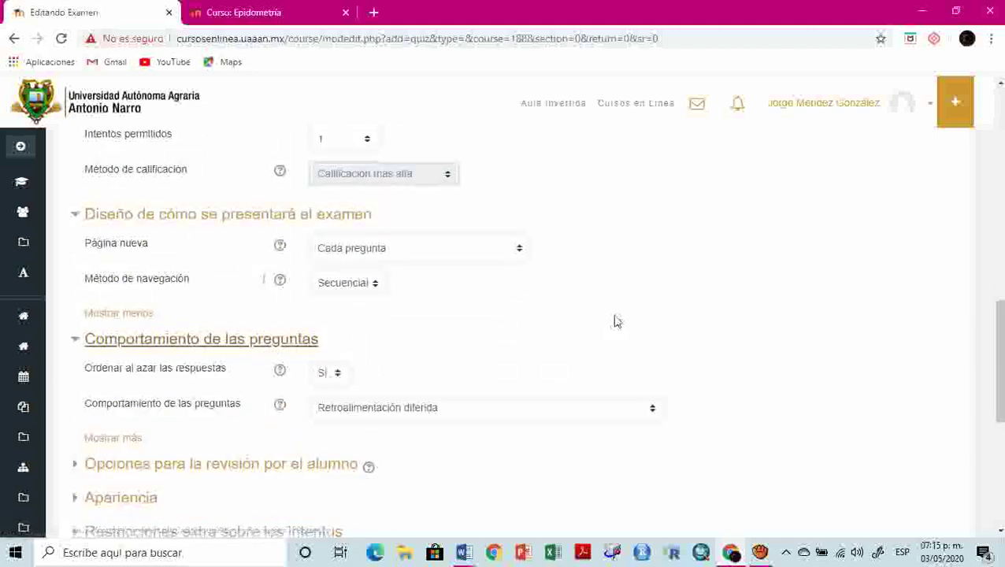
{"action": "scroll", "coordinate": [617, 320], "scroll_direction": "down", "scroll_amount": 5}
{"action": "left_click", "coordinate": [449, 367]}
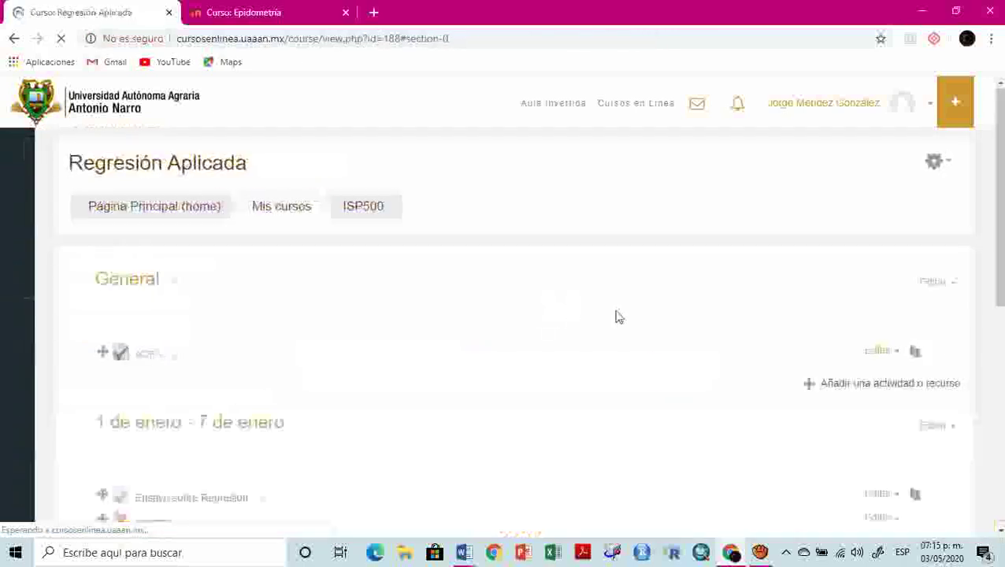
Open Parcial 1 from the course page and start a preview attempt to view question 1
{"action": "scroll", "coordinate": [617, 316], "scroll_direction": "down", "scroll_amount": 3}
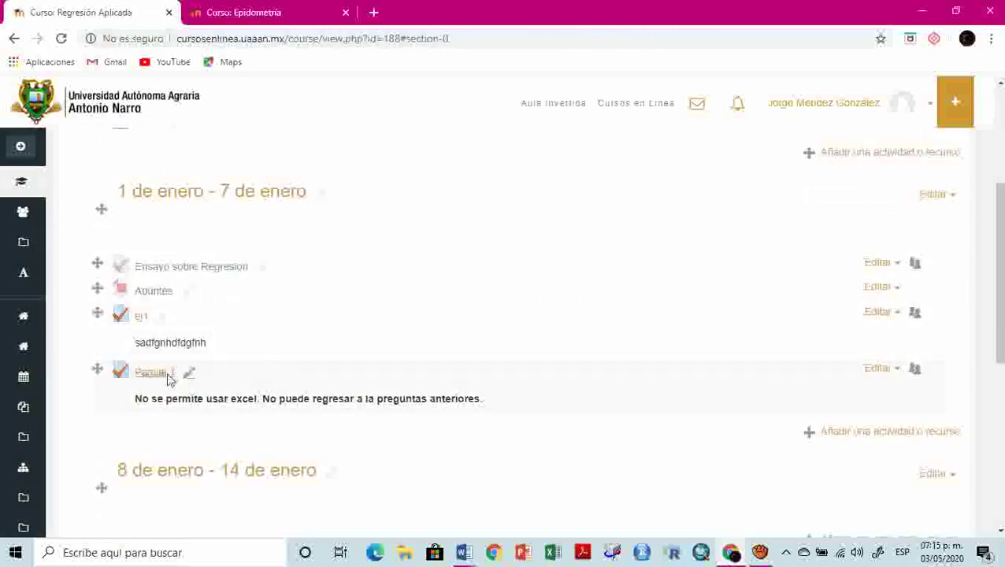
{"action": "left_click", "coordinate": [153, 376]}
{"action": "scroll", "coordinate": [579, 348], "scroll_direction": "down", "scroll_amount": 2}
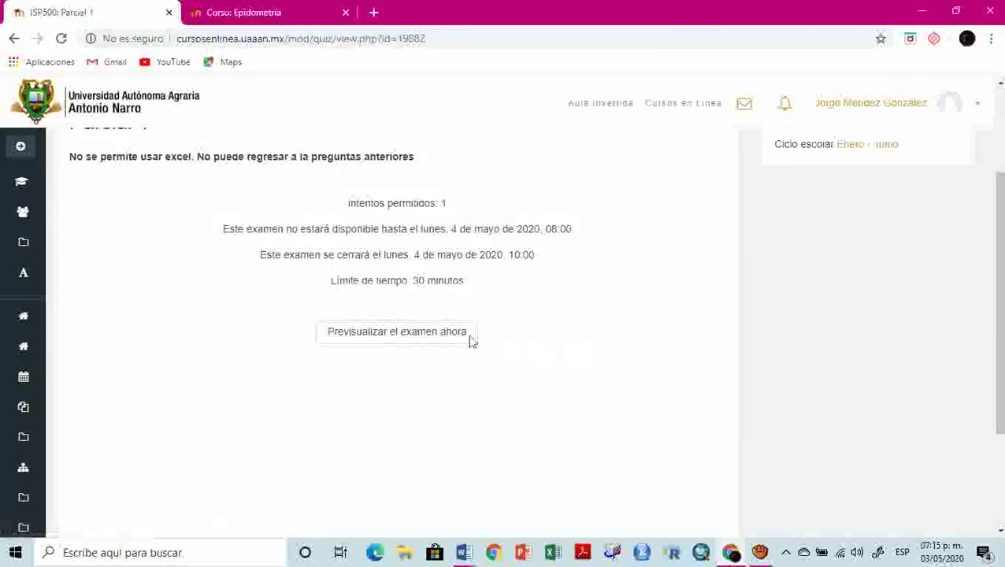
{"action": "left_click", "coordinate": [426, 332]}
{"action": "left_click", "coordinate": [462, 383]}
{"action": "scroll", "coordinate": [594, 323], "scroll_direction": "down", "scroll_amount": 2}
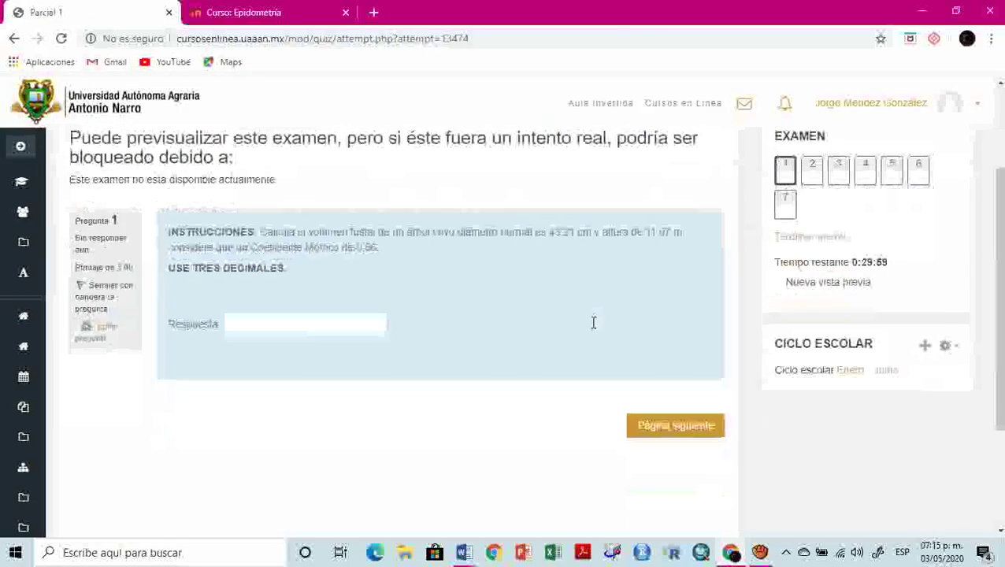
{"action": "scroll", "coordinate": [638, 334], "scroll_direction": "up", "scroll_amount": 2}
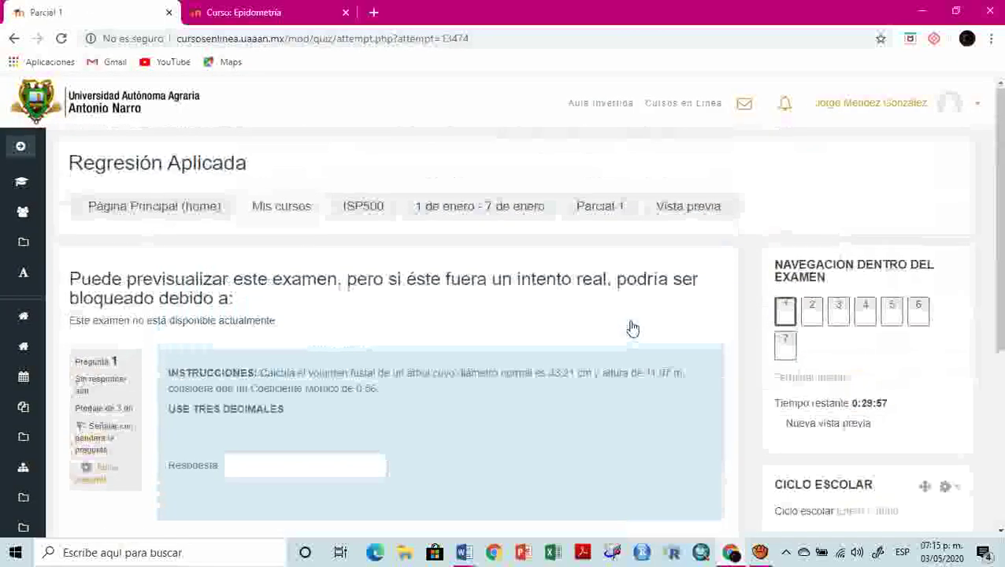
Return to the ISP500 course page and move the ADFG exam below Parcial 1 in the 1 de enero - 7 de enero section
{"action": "left_click", "coordinate": [381, 211]}
{"action": "scroll", "coordinate": [394, 358], "scroll_direction": "down", "scroll_amount": 1}
{"action": "scroll", "coordinate": [430, 363], "scroll_direction": "down", "scroll_amount": 2}
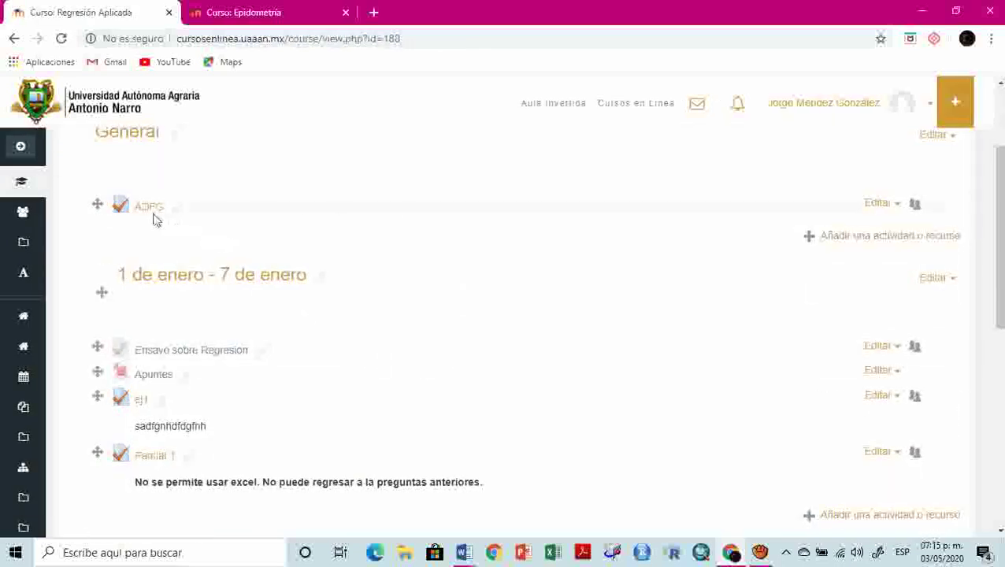
{"action": "left_click_drag", "start_coordinate": [99, 216], "coordinate": [95, 445]}
{"action": "left_click_drag", "start_coordinate": [92, 457], "coordinate": [90, 471]}
Open the ADFG exam for editing and start adding questions from the question bank
{"action": "scroll", "coordinate": [619, 375], "scroll_direction": "down", "scroll_amount": 2}
{"action": "left_click", "coordinate": [152, 331]}
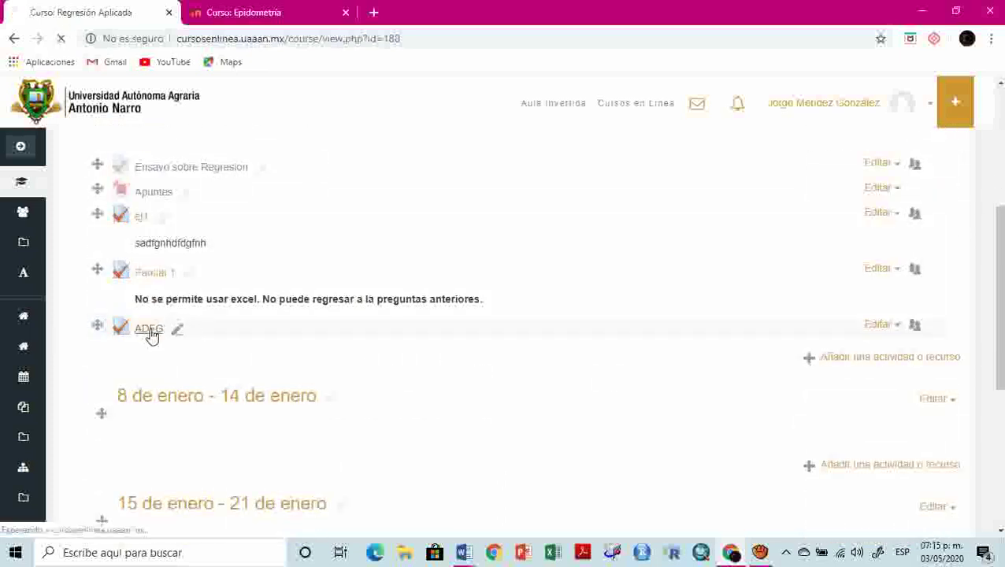
{"action": "scroll", "coordinate": [707, 365], "scroll_direction": "down", "scroll_amount": 1}
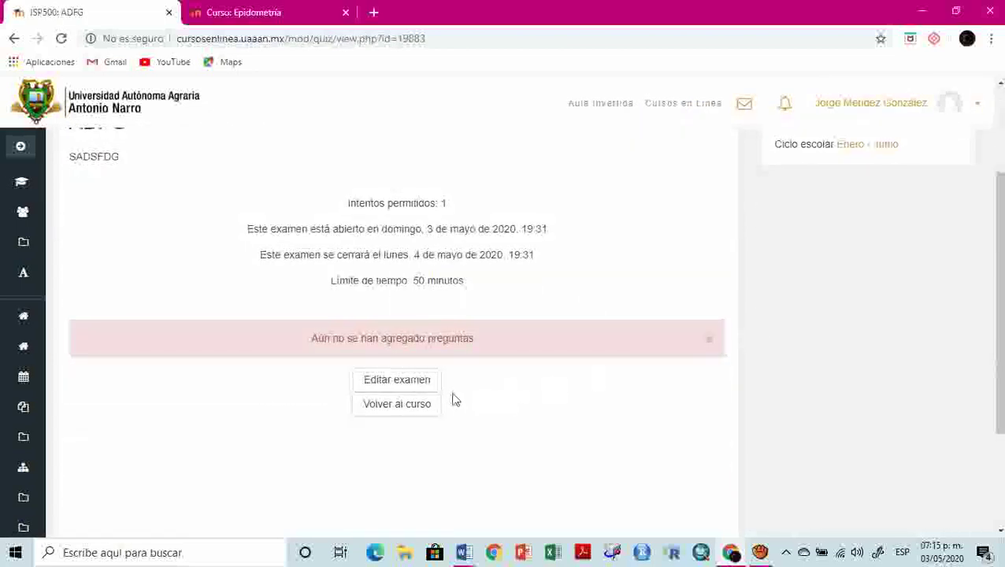
{"action": "left_click", "coordinate": [406, 385]}
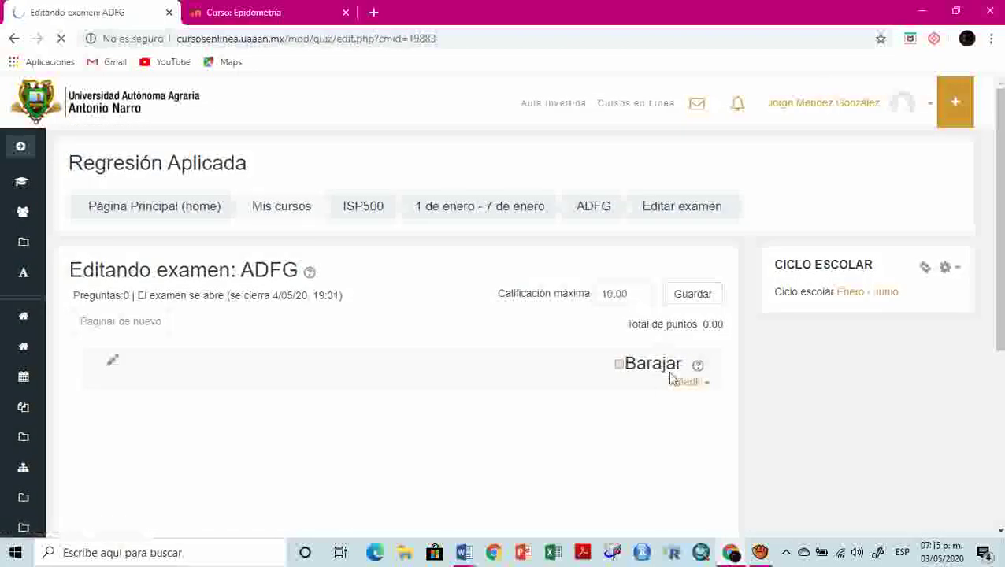
{"action": "left_click", "coordinate": [690, 383]}
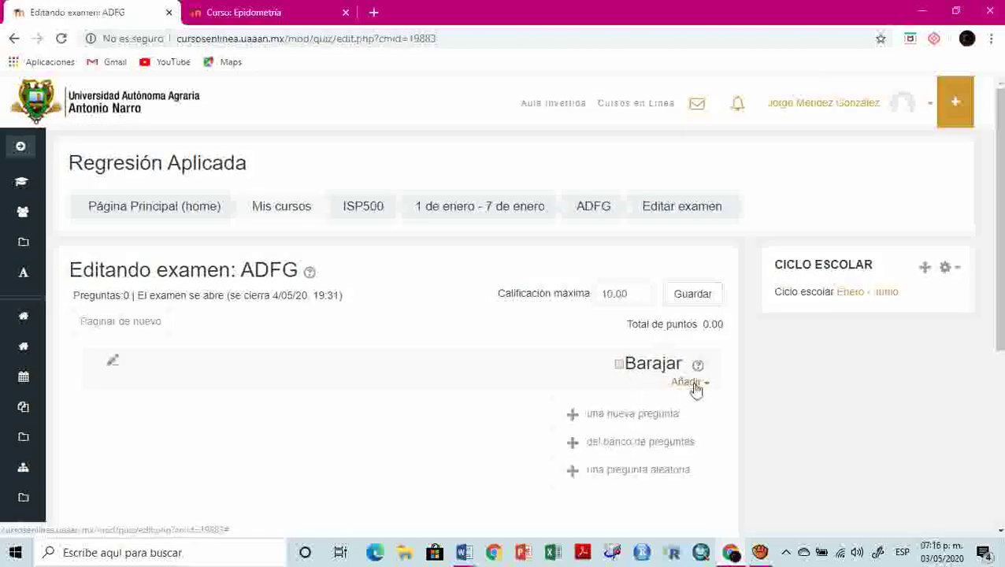
{"action": "left_click", "coordinate": [648, 444]}
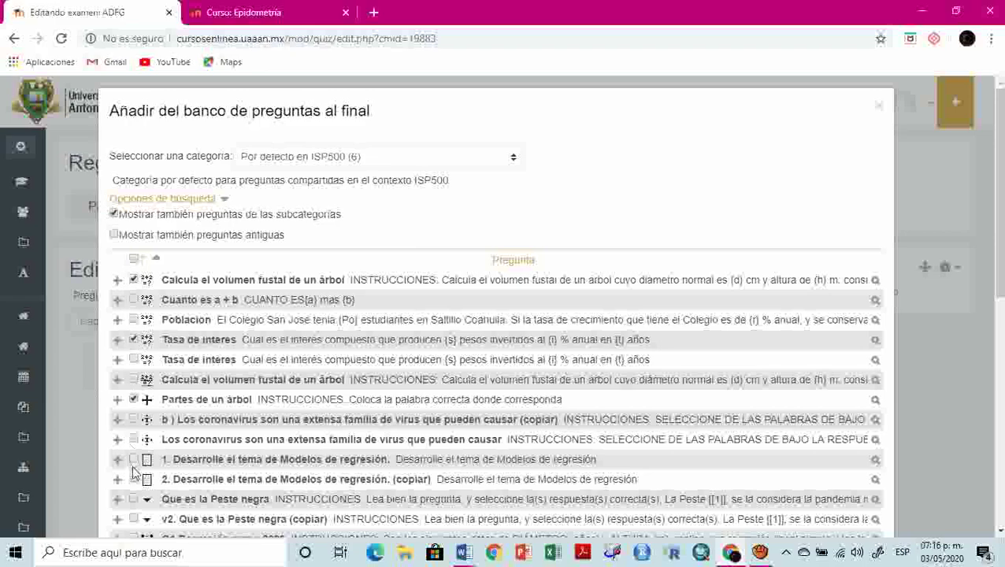
Add seven questions of different types, from Calcula el volumen fustal to the climate-change year question, to the exam and enable Barajar
{"action": "scroll", "coordinate": [221, 443], "scroll_direction": "down", "scroll_amount": 5}
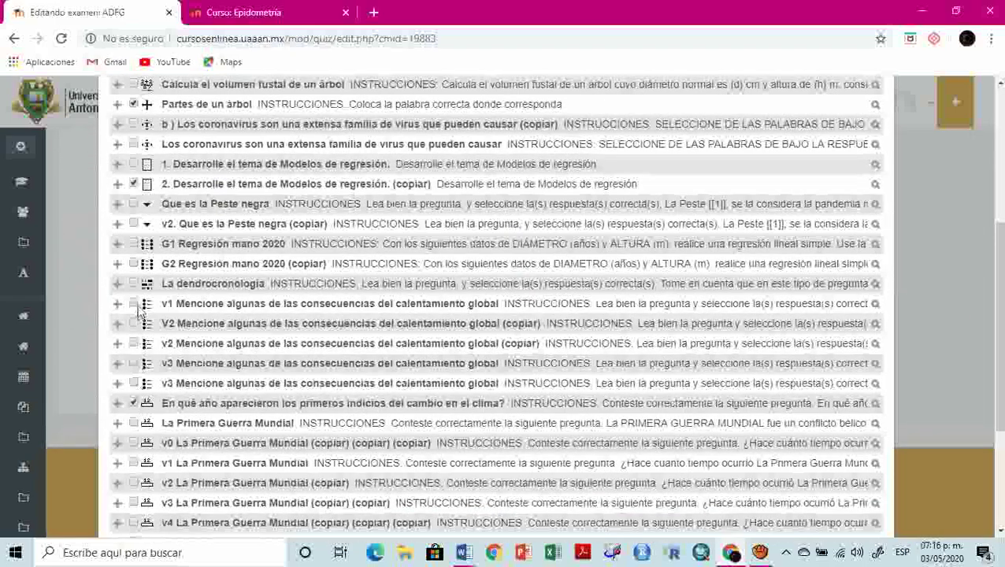
{"action": "scroll", "coordinate": [572, 326], "scroll_direction": "down", "scroll_amount": 4}
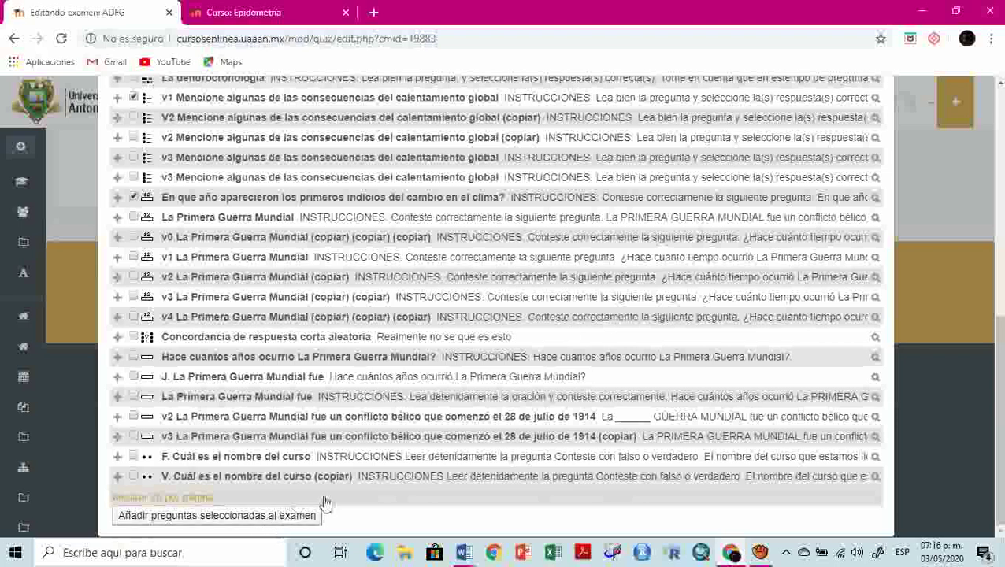
{"action": "left_click", "coordinate": [200, 522]}
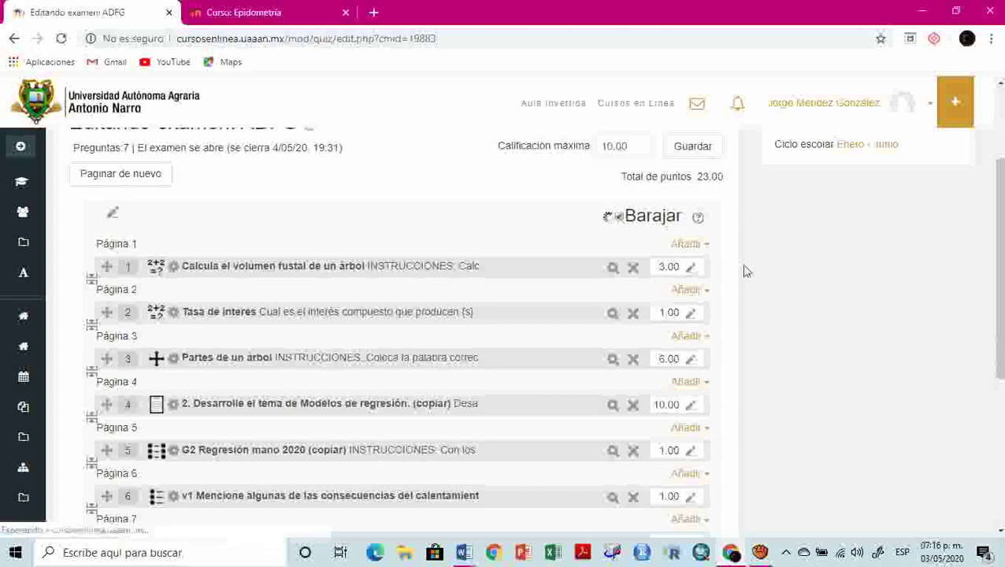
Look over the added questions on their separate pages and save the exam with a maximum grade of 10.00
{"action": "scroll", "coordinate": [786, 306], "scroll_direction": "down", "scroll_amount": 1}
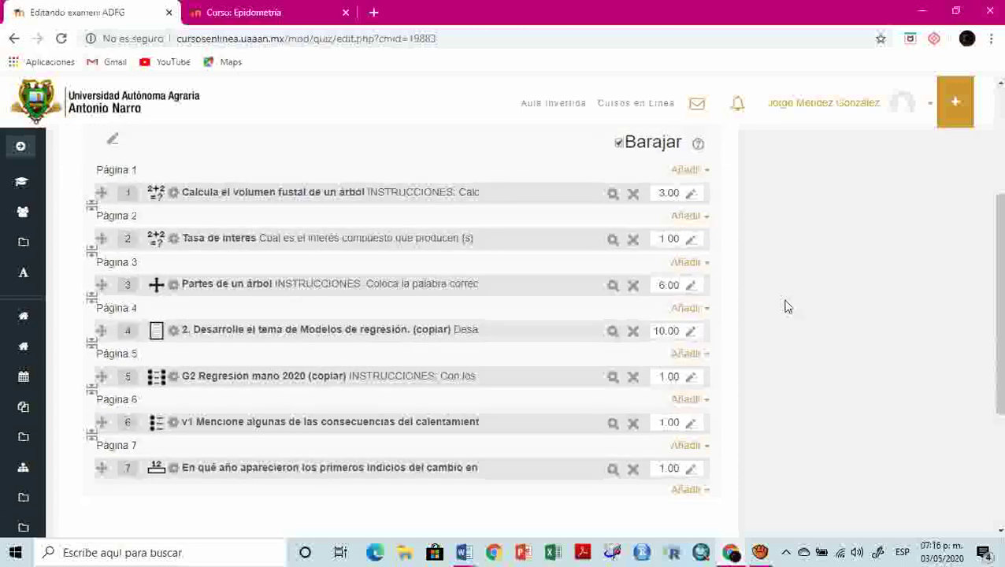
{"action": "scroll", "coordinate": [760, 344], "scroll_direction": "down", "scroll_amount": 1}
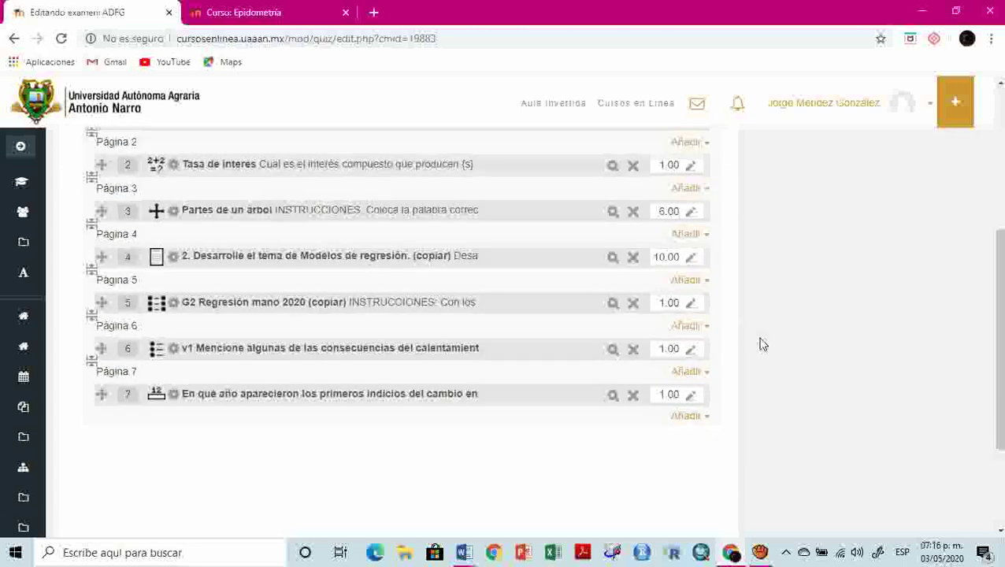
{"action": "scroll", "coordinate": [762, 344], "scroll_direction": "up", "scroll_amount": 2}
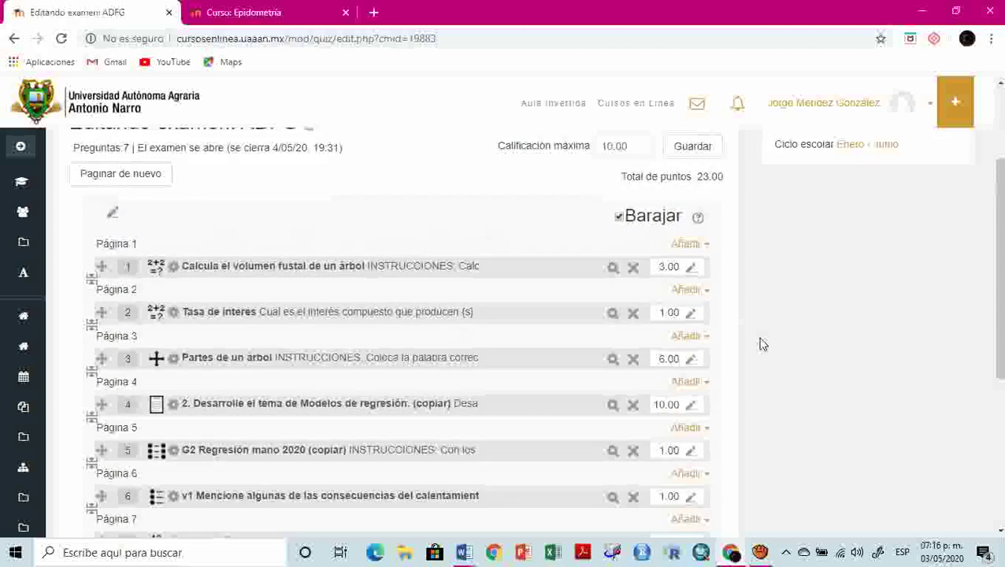
{"action": "left_click", "coordinate": [676, 158]}
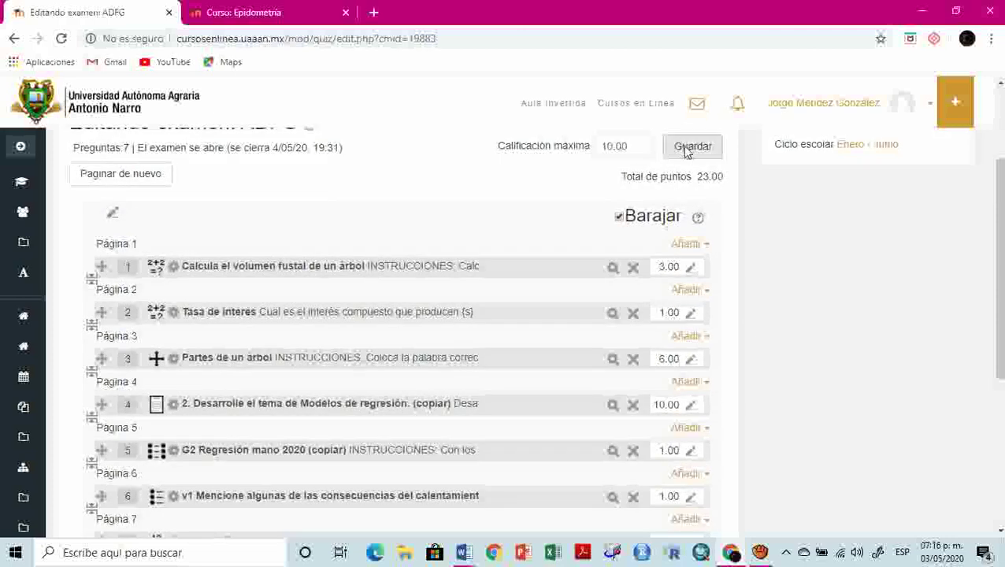
Preview questions 1, 2 and 7 of the ADFG exam, closing each preview window
{"action": "left_click", "coordinate": [612, 267]}
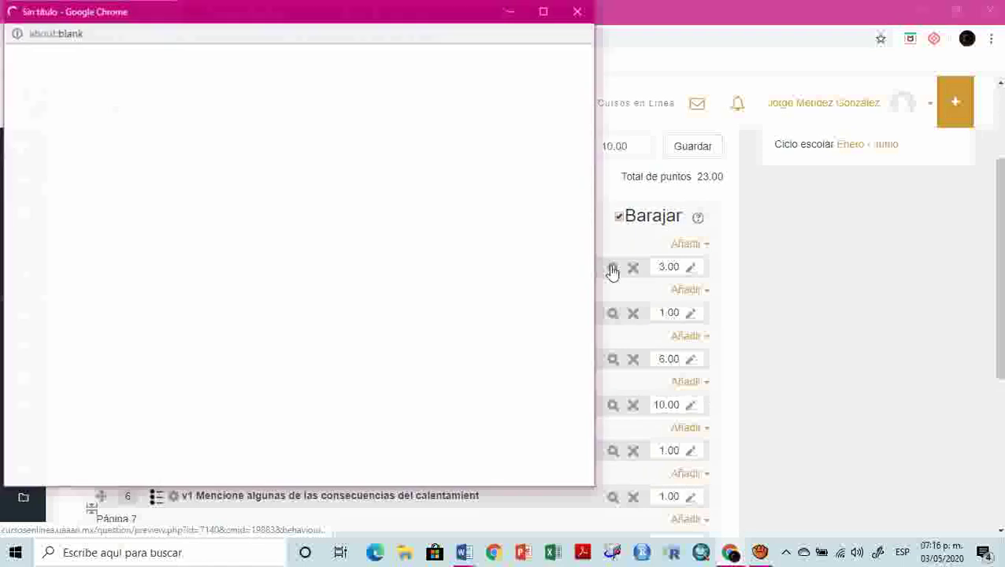
{"action": "left_click", "coordinate": [578, 11]}
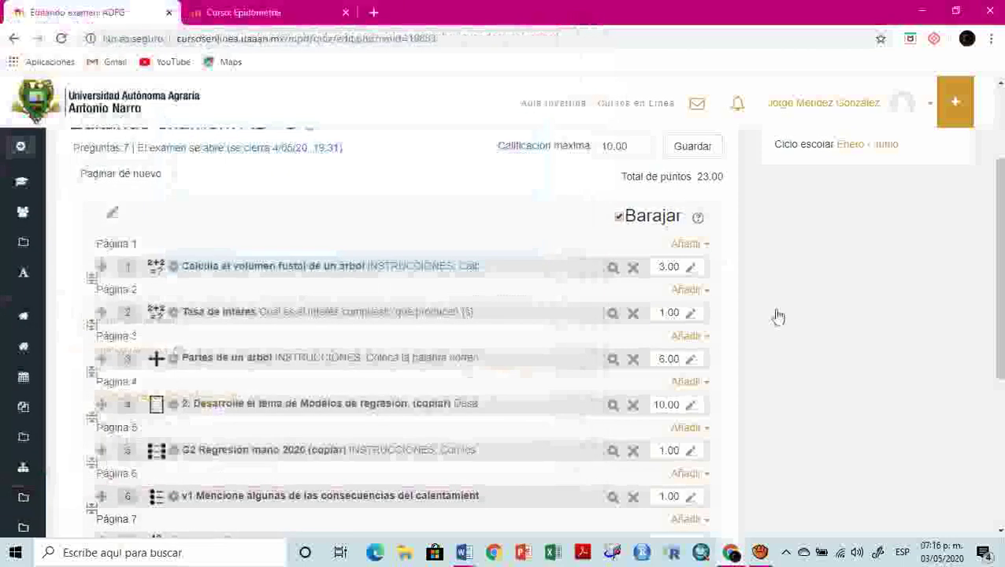
{"action": "scroll", "coordinate": [780, 316], "scroll_direction": "down", "scroll_amount": 1}
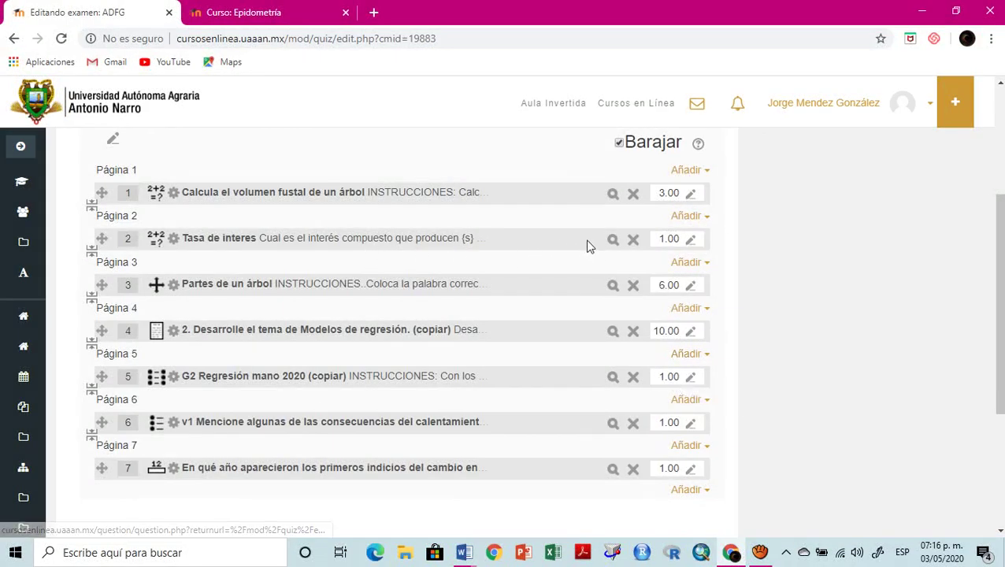
{"action": "left_click", "coordinate": [613, 240]}
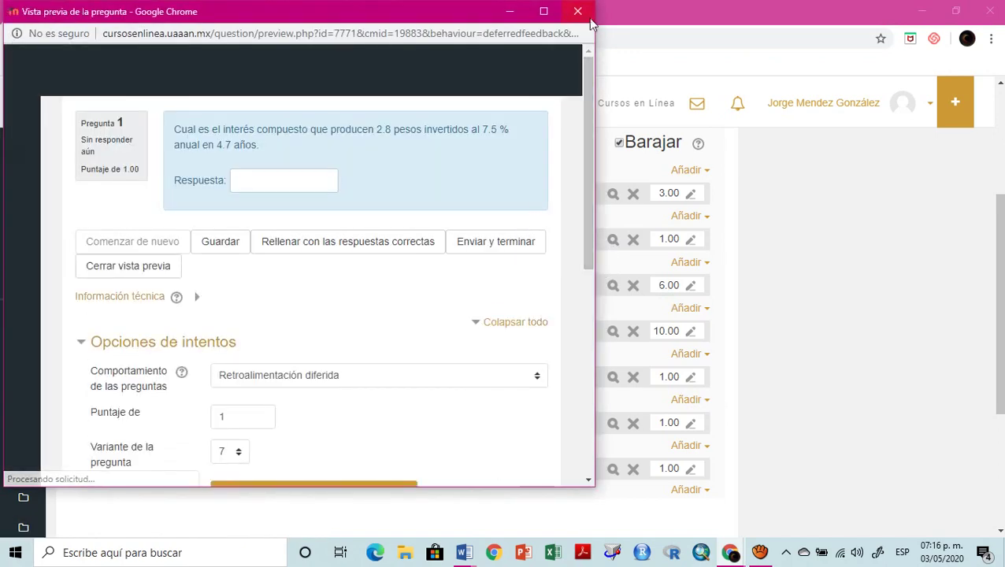
{"action": "left_click", "coordinate": [577, 11]}
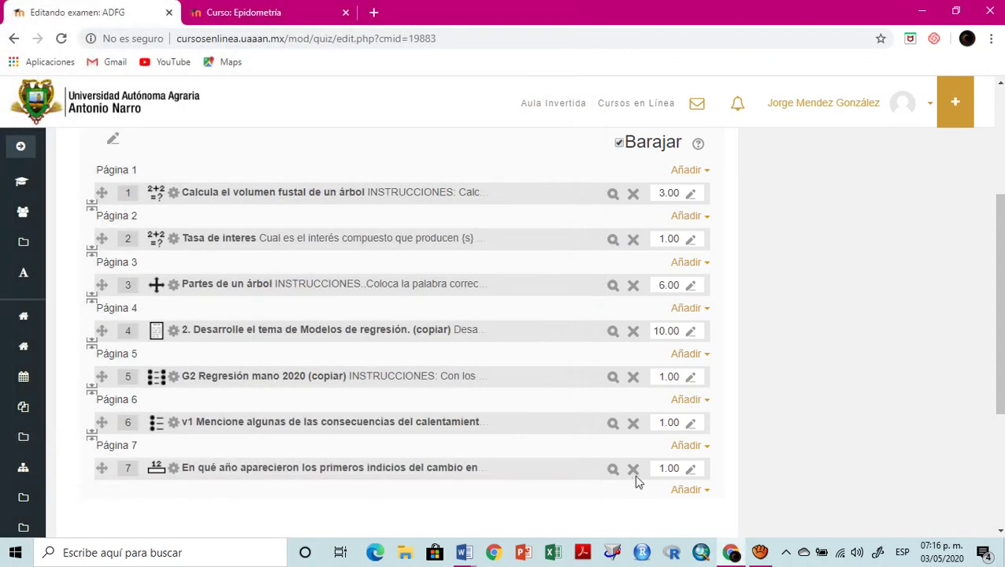
{"action": "left_click", "coordinate": [613, 469]}
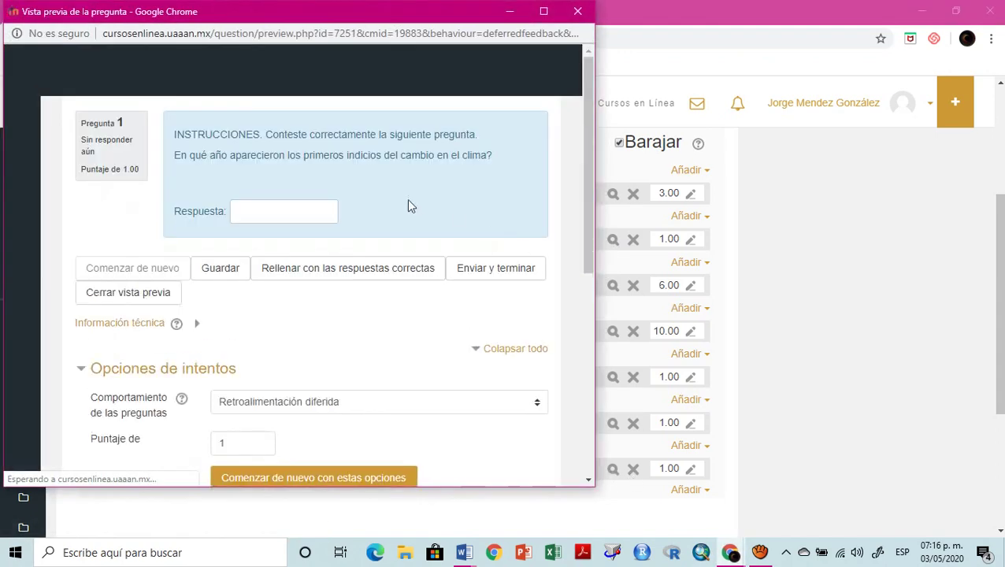
{"action": "left_click", "coordinate": [578, 11]}
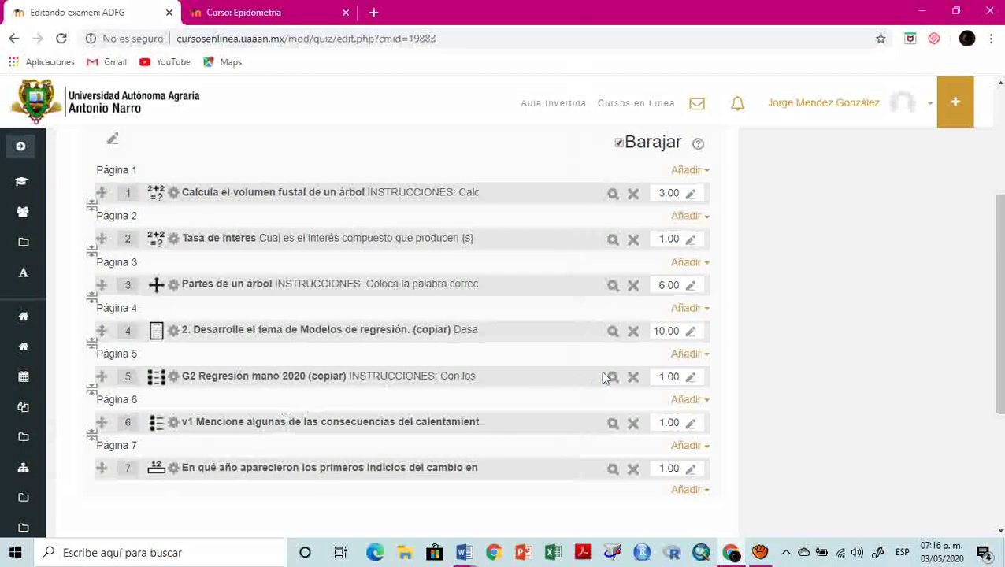
Set the mark of question 5, G2 Regresión mano 2020 (copiar), to 20 and save the exam
{"action": "left_click", "coordinate": [690, 378]}
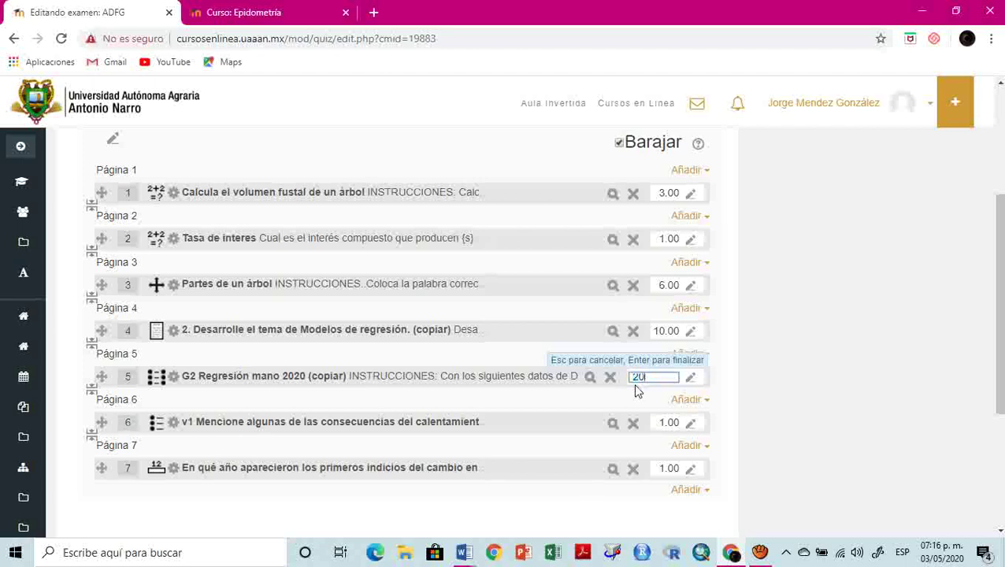
{"action": "key", "text": "Return"}
{"action": "scroll", "coordinate": [788, 326], "scroll_direction": "up", "scroll_amount": 3}
{"action": "left_click", "coordinate": [693, 222]}
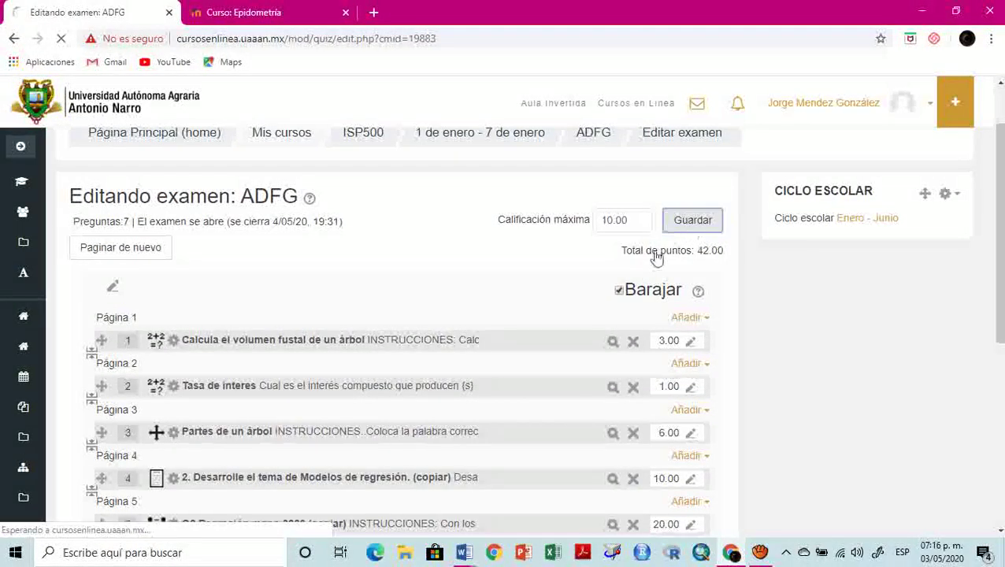
Return to the ISP500 course page and find the ADFG exam in the 1 de enero - 7 de enero section
{"action": "scroll", "coordinate": [780, 339], "scroll_direction": "down", "scroll_amount": 1}
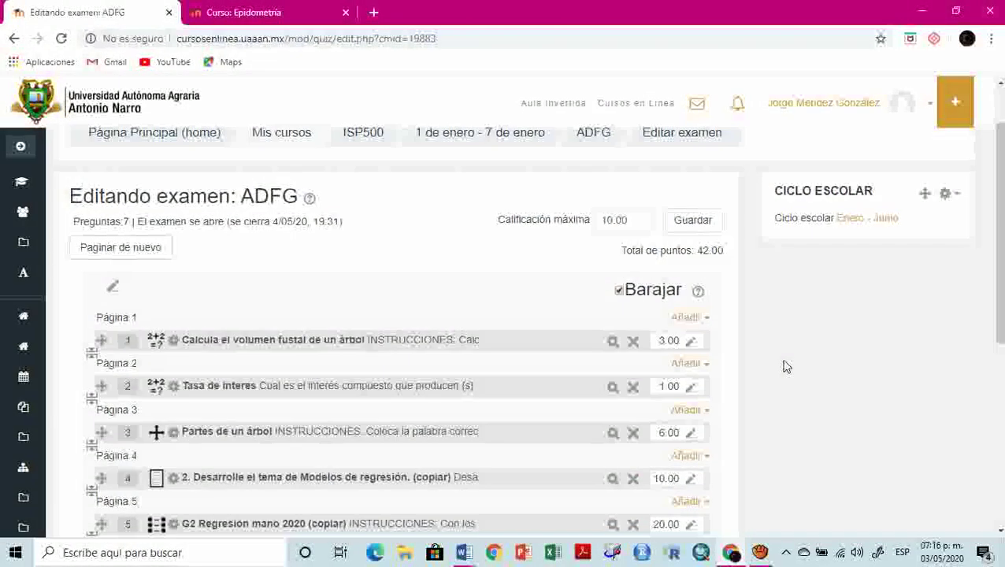
{"action": "scroll", "coordinate": [785, 367], "scroll_direction": "down", "scroll_amount": 1}
{"action": "scroll", "coordinate": [785, 366], "scroll_direction": "up", "scroll_amount": 2}
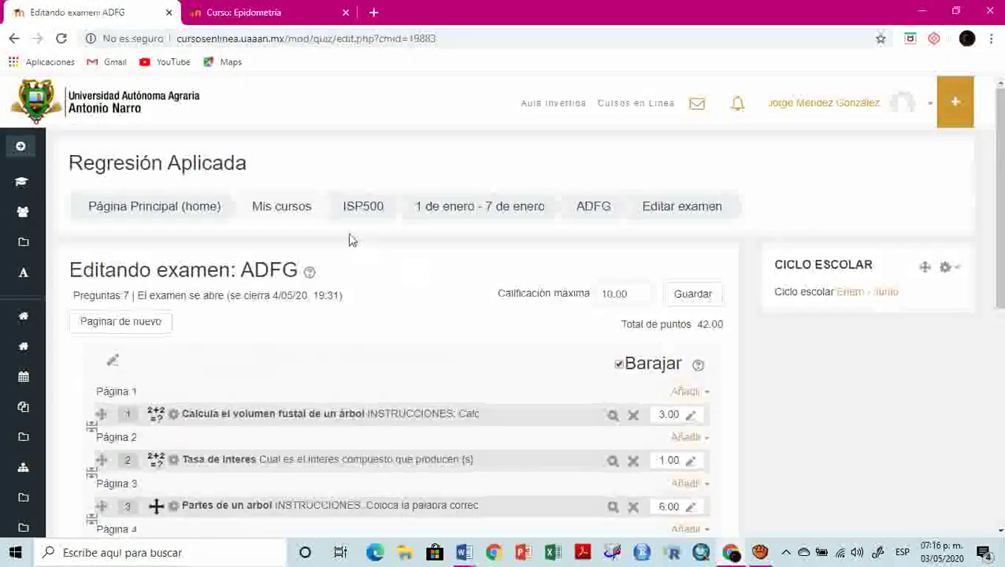
{"action": "left_click", "coordinate": [369, 209]}
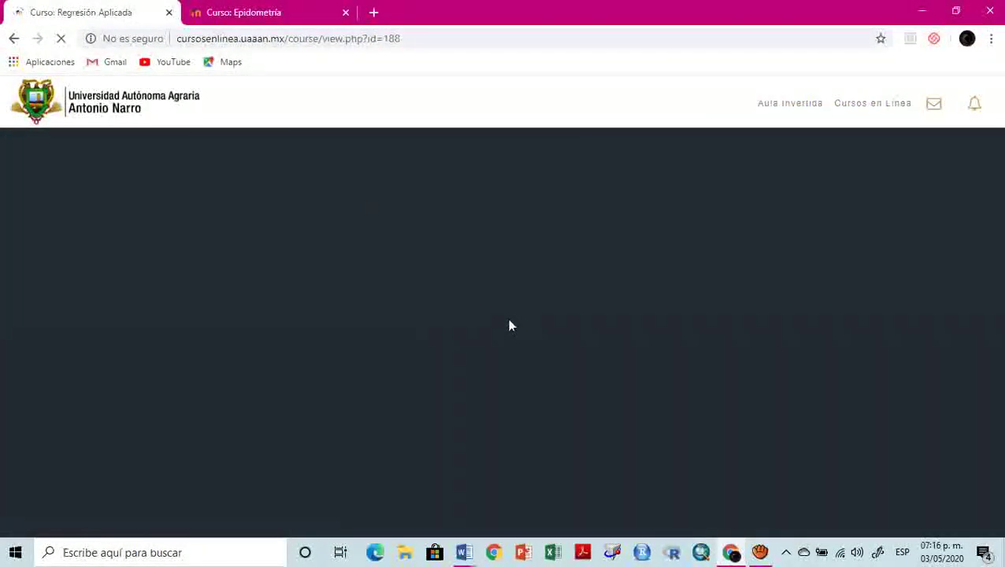
{"action": "scroll", "coordinate": [502, 328], "scroll_direction": "down", "scroll_amount": 3}
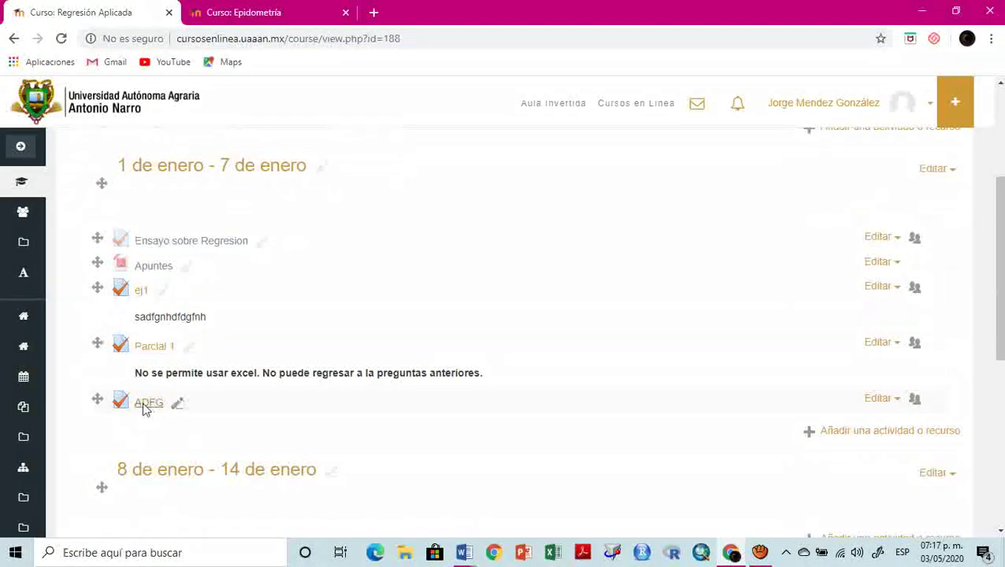
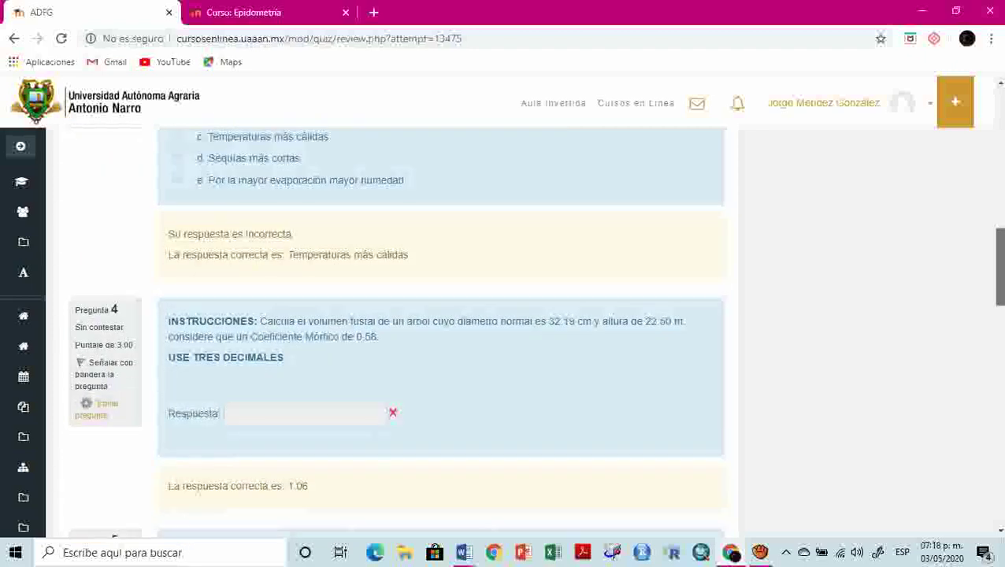
Check the summary of the finished ADFG attempt and go back to the exam list on the ISP500 course page
{"action": "left_click_drag", "start_coordinate": [999, 266], "coordinate": [1001, 178]}
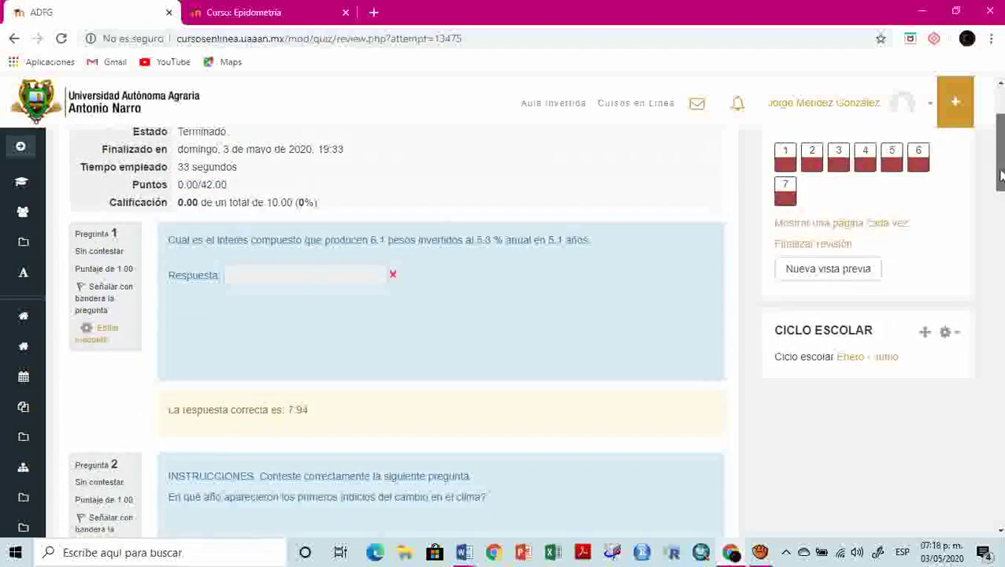
{"action": "scroll", "coordinate": [528, 276], "scroll_direction": "up", "scroll_amount": 2}
{"action": "left_click", "coordinate": [369, 208]}
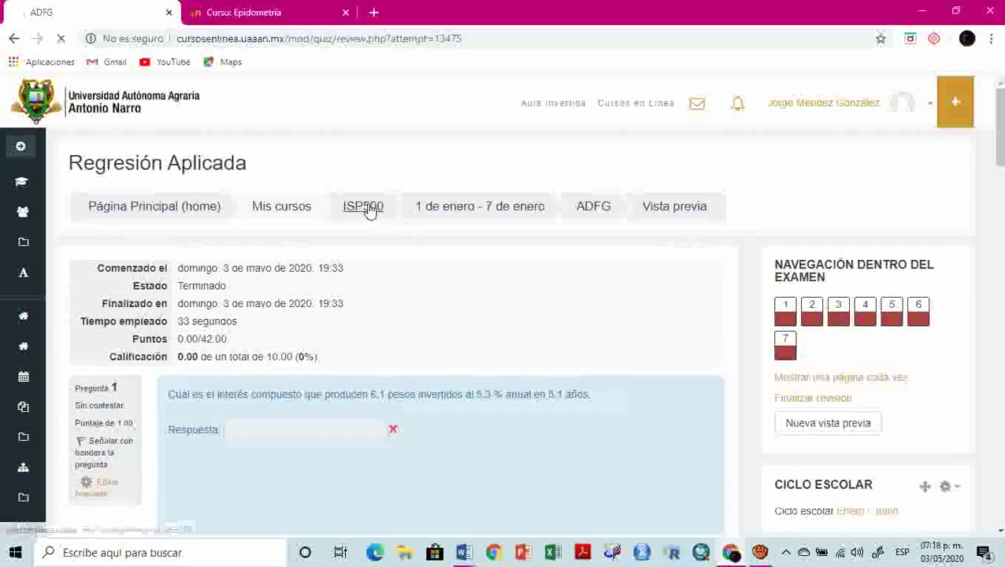
{"action": "scroll", "coordinate": [580, 317], "scroll_direction": "down", "scroll_amount": 3}
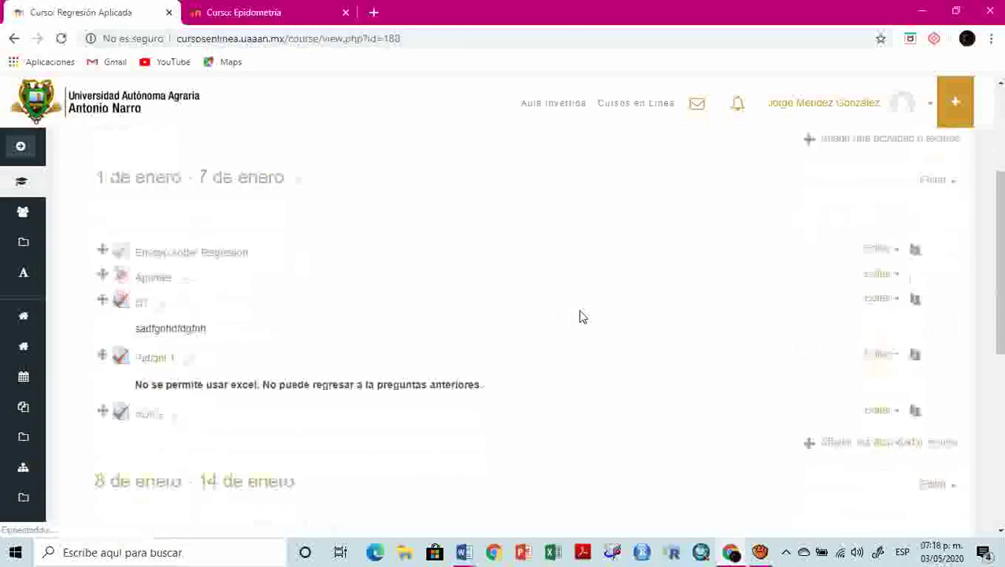
Hide the ADFG exam on the course page and make it visible again
{"action": "left_click", "coordinate": [896, 403]}
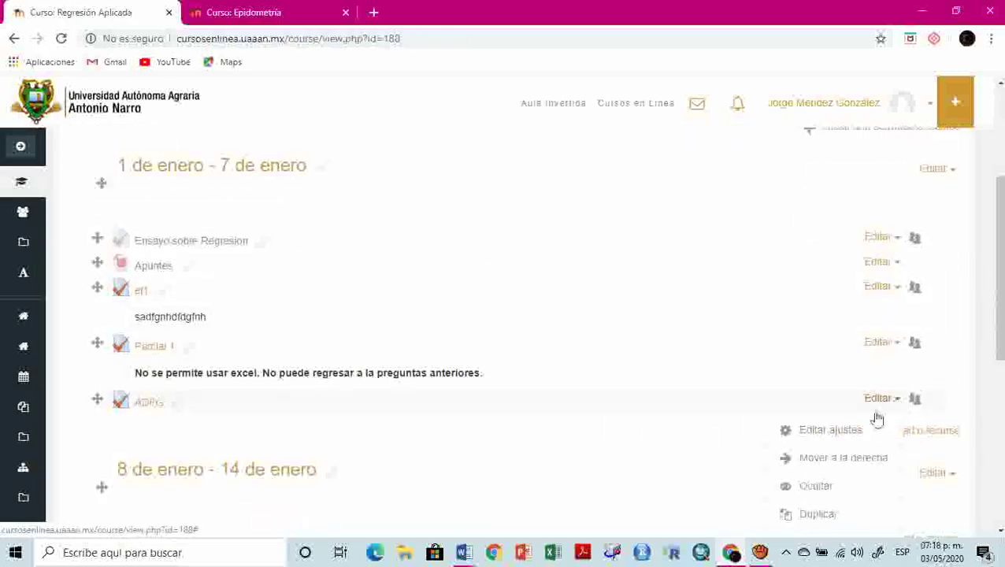
{"action": "left_click", "coordinate": [814, 490]}
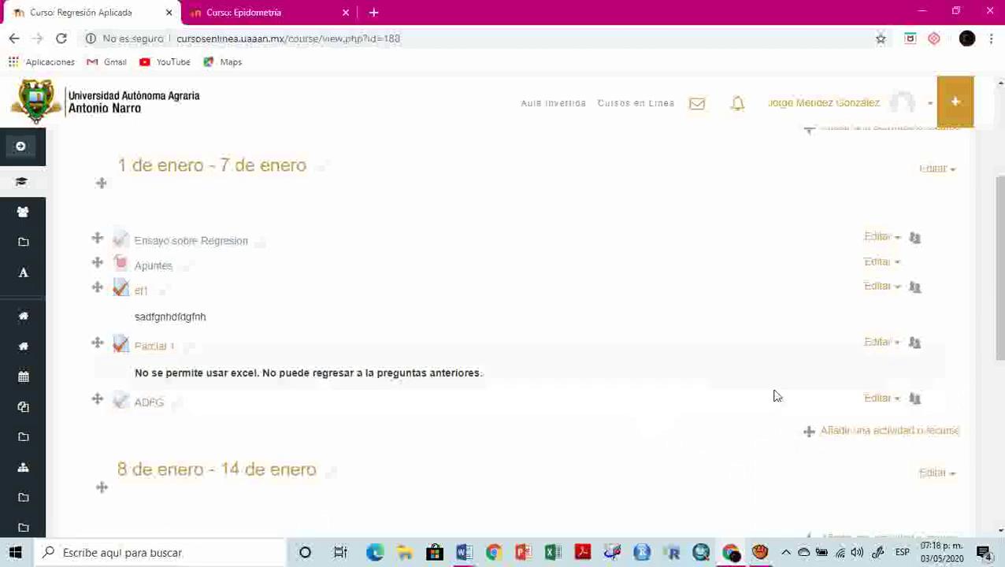
{"action": "left_click", "coordinate": [896, 402]}
{"action": "left_click", "coordinate": [811, 491]}
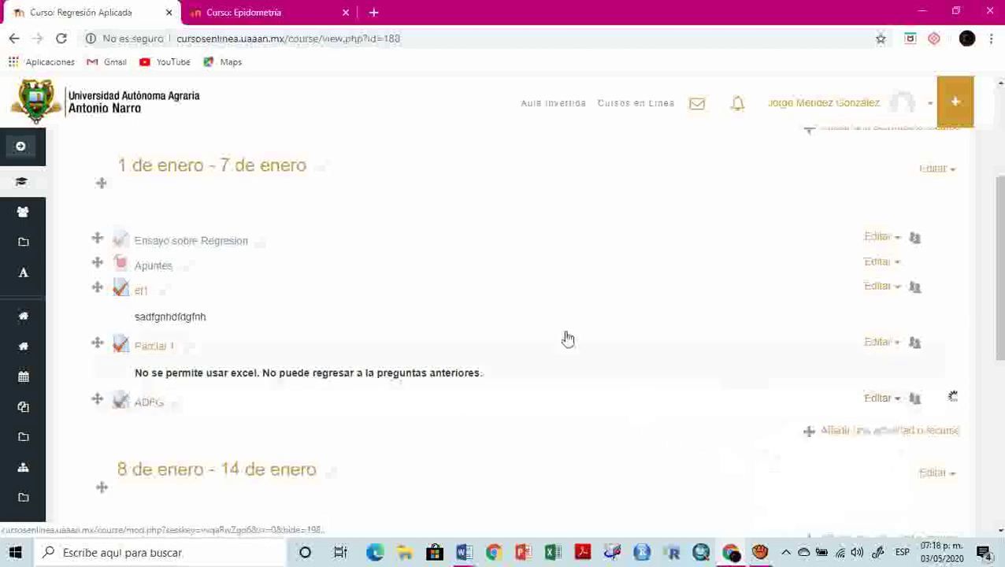
Open the ADFG exam and view the review of its finished attempt
{"action": "left_click", "coordinate": [143, 403]}
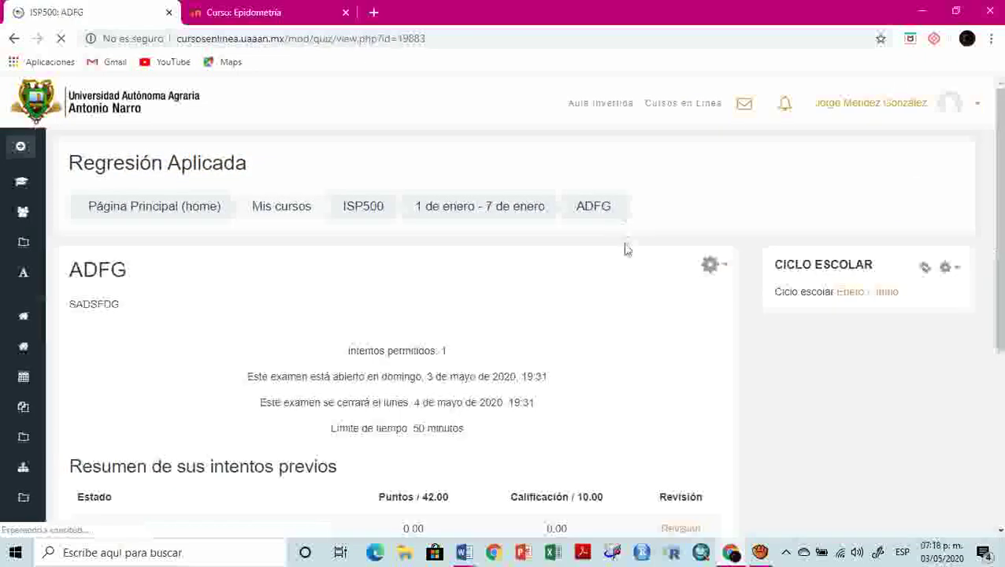
{"action": "scroll", "coordinate": [634, 282], "scroll_direction": "down", "scroll_amount": 3}
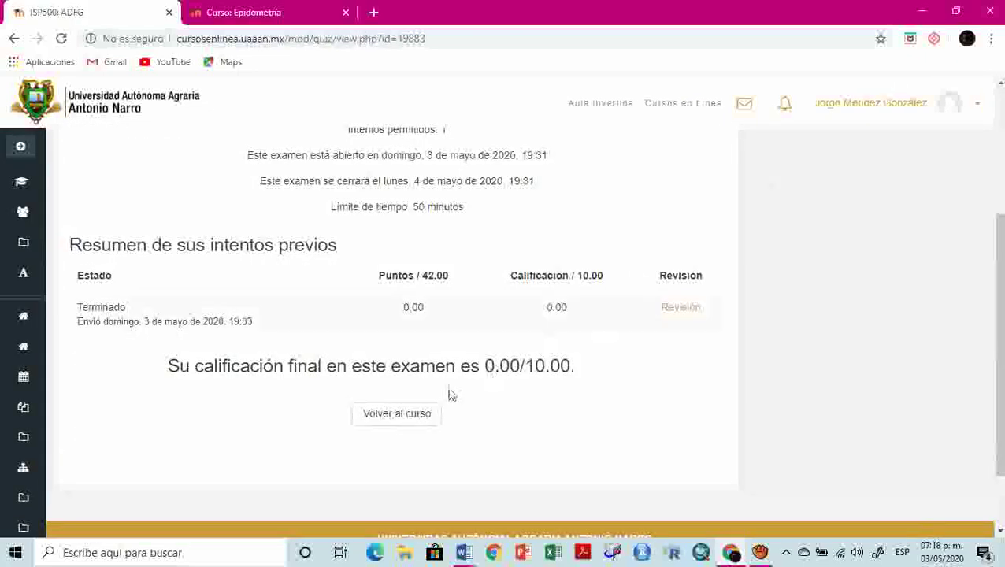
{"action": "left_click", "coordinate": [671, 309]}
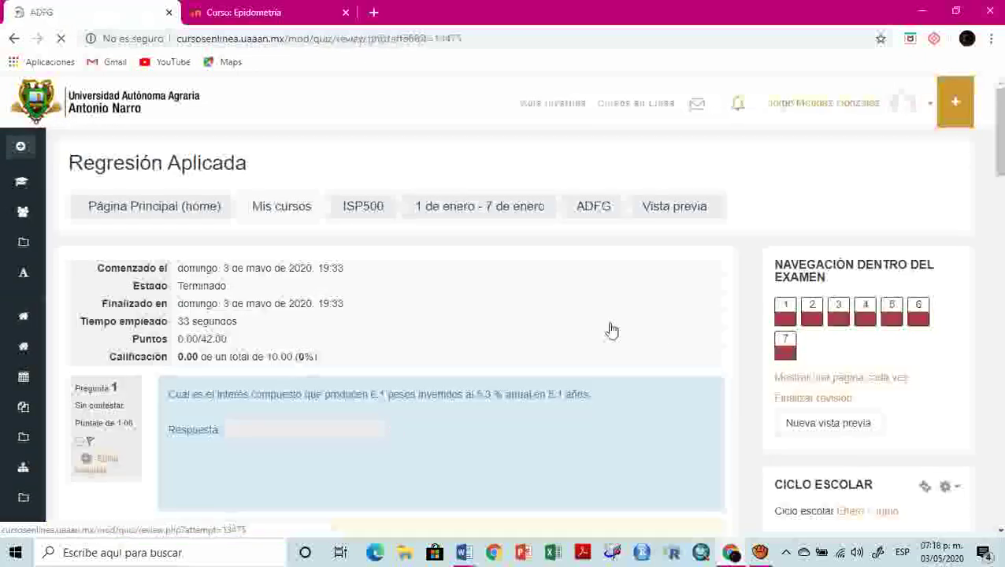
Read through questions 1 to 7 in the review of the ADFG attempt and finish the review
{"action": "scroll", "coordinate": [606, 332], "scroll_direction": "down", "scroll_amount": 3}
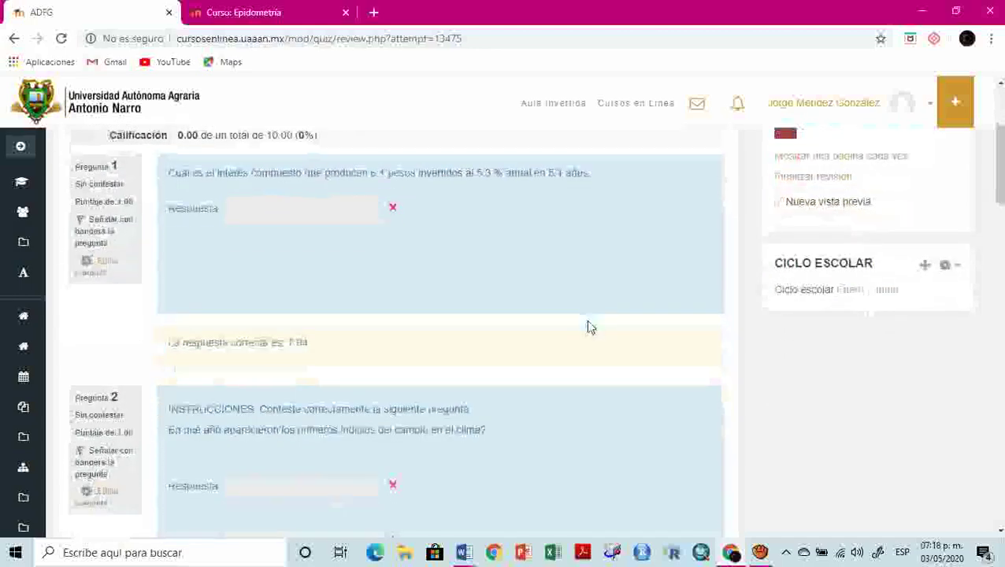
{"action": "scroll", "coordinate": [591, 326], "scroll_direction": "down", "scroll_amount": 5}
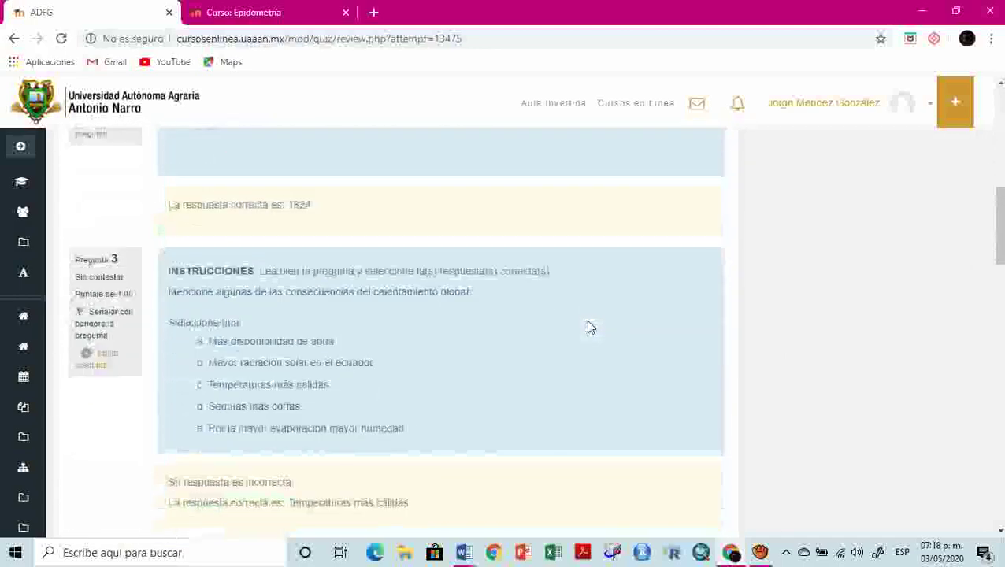
{"action": "scroll", "coordinate": [590, 326], "scroll_direction": "down", "scroll_amount": 3}
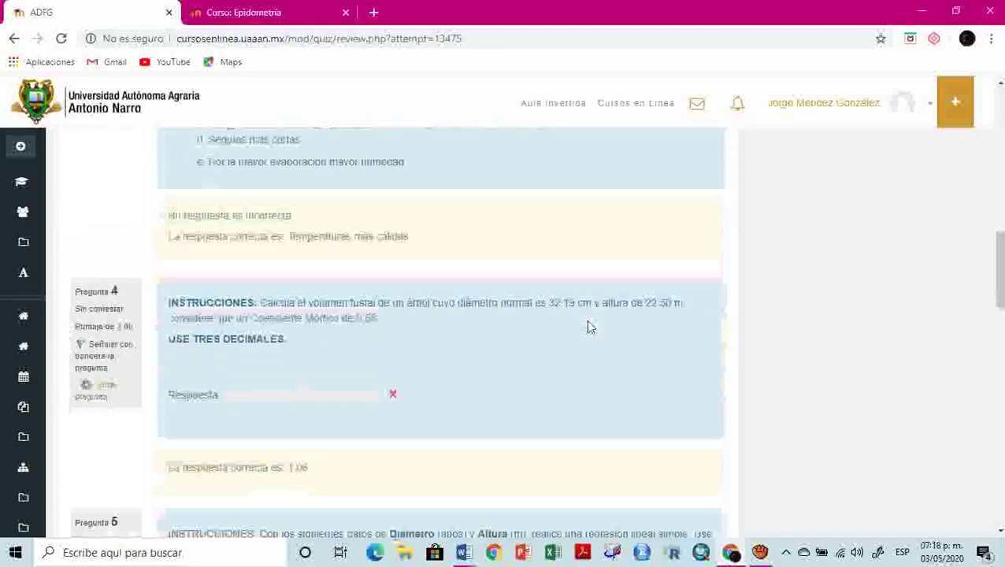
{"action": "scroll", "coordinate": [590, 326], "scroll_direction": "down", "scroll_amount": 3}
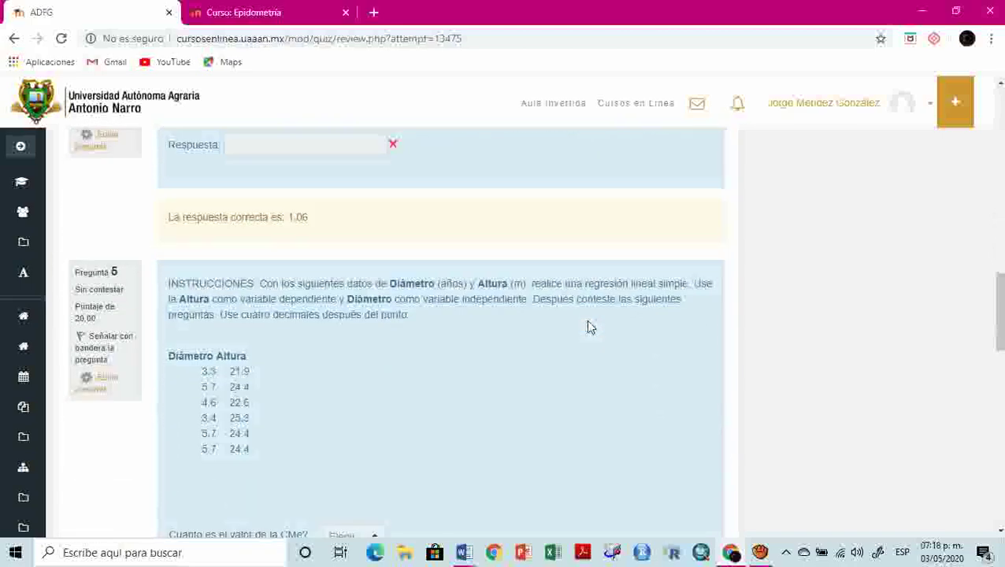
{"action": "scroll", "coordinate": [590, 326], "scroll_direction": "down", "scroll_amount": 5}
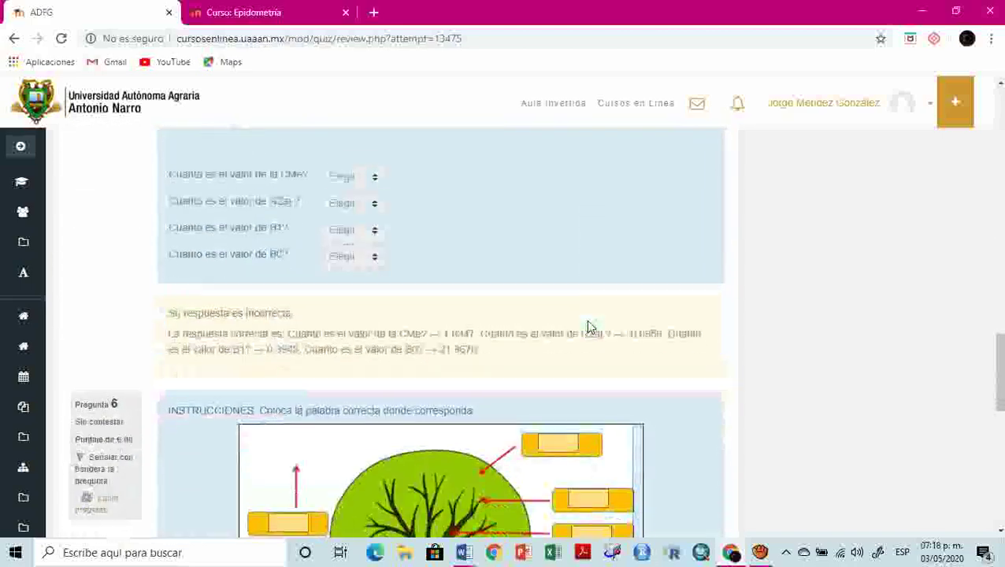
{"action": "scroll", "coordinate": [588, 327], "scroll_direction": "down", "scroll_amount": 8}
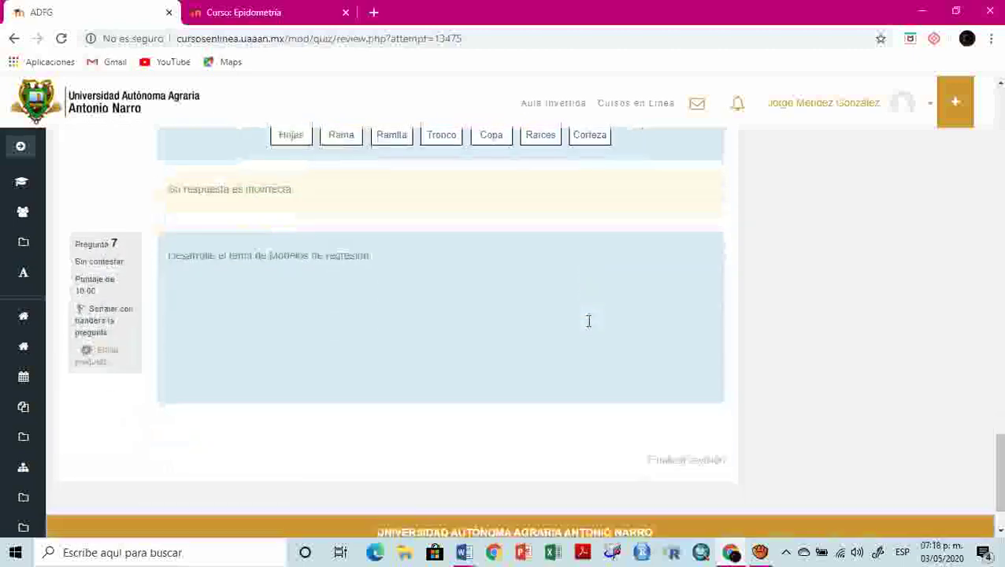
{"action": "scroll", "coordinate": [589, 321], "scroll_direction": "down", "scroll_amount": 1}
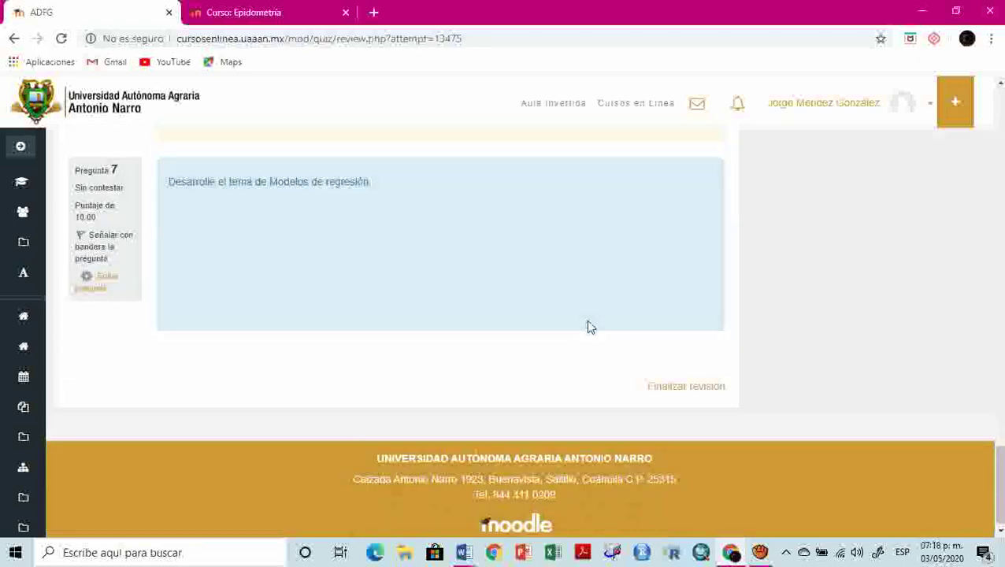
{"action": "left_click", "coordinate": [683, 388]}
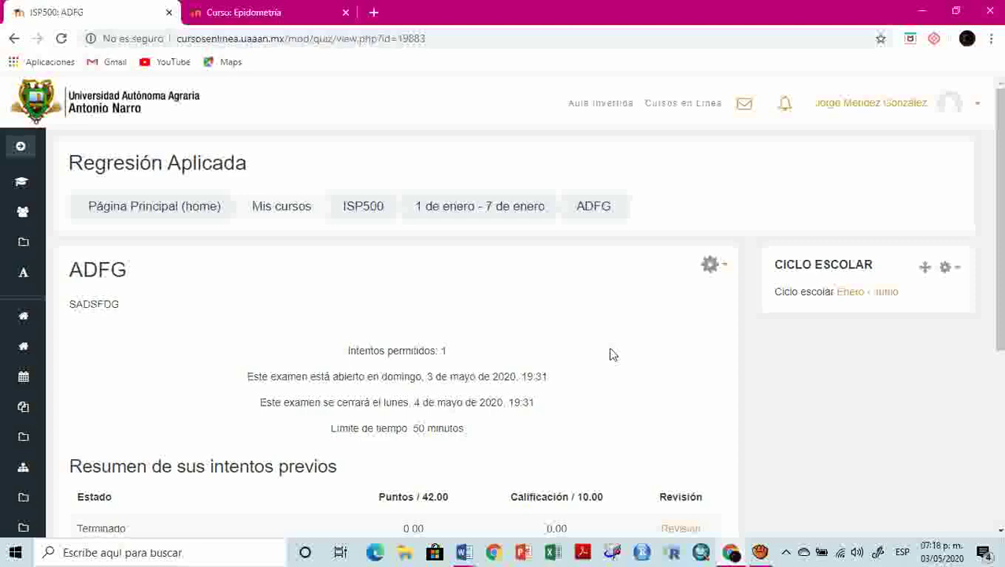
Check the ADFG attempt summary, look over the exam screenshots in the Word document Documento1 and return to the exam page in the browser
{"action": "scroll", "coordinate": [613, 354], "scroll_direction": "down", "scroll_amount": 1}
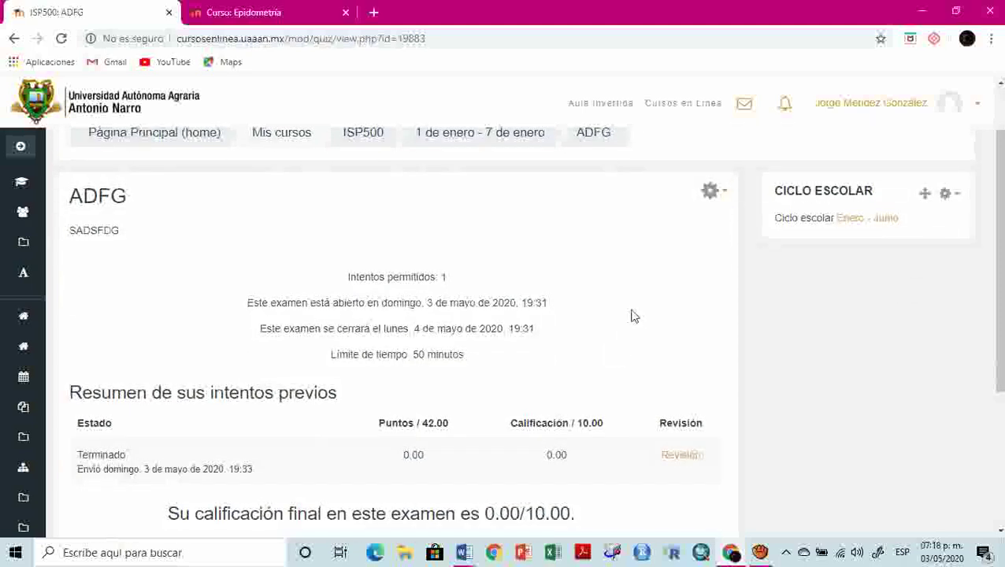
{"action": "scroll", "coordinate": [636, 305], "scroll_direction": "down", "scroll_amount": 2}
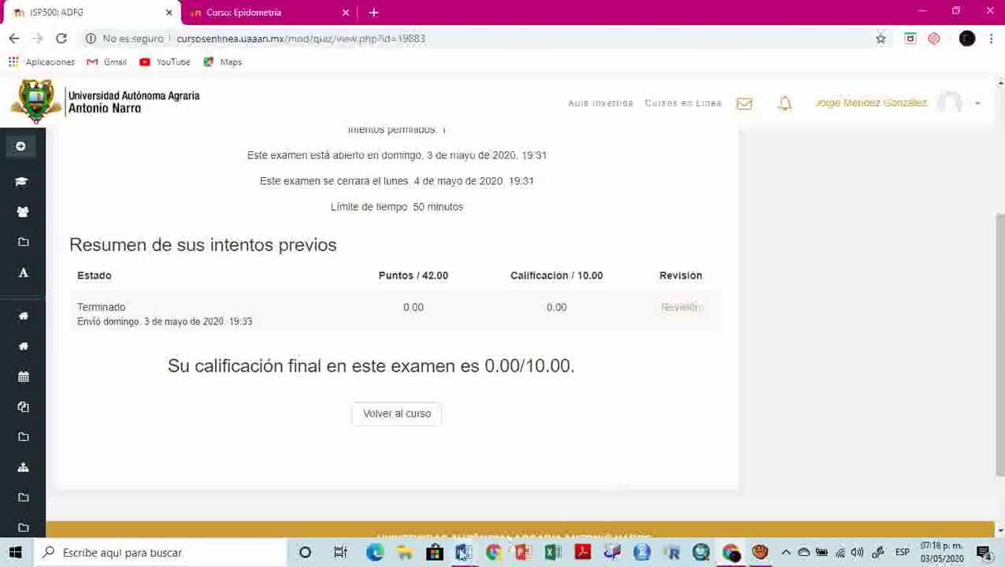
{"action": "mouse_move", "coordinate": [464, 552]}
{"action": "left_click", "coordinate": [590, 504]}
{"action": "scroll", "coordinate": [621, 372], "scroll_direction": "down", "scroll_amount": 15}
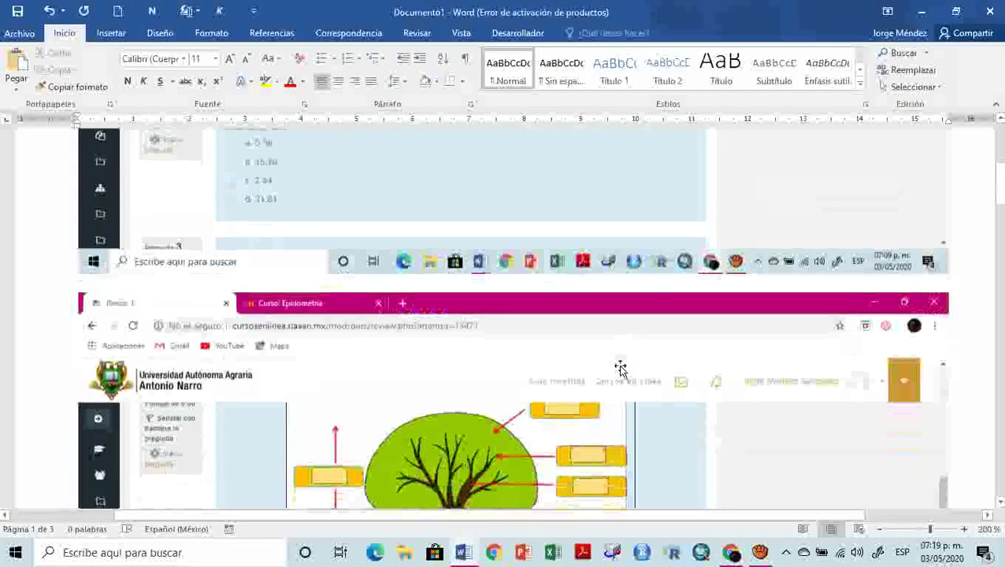
{"action": "key", "text": "alt+Tab"}
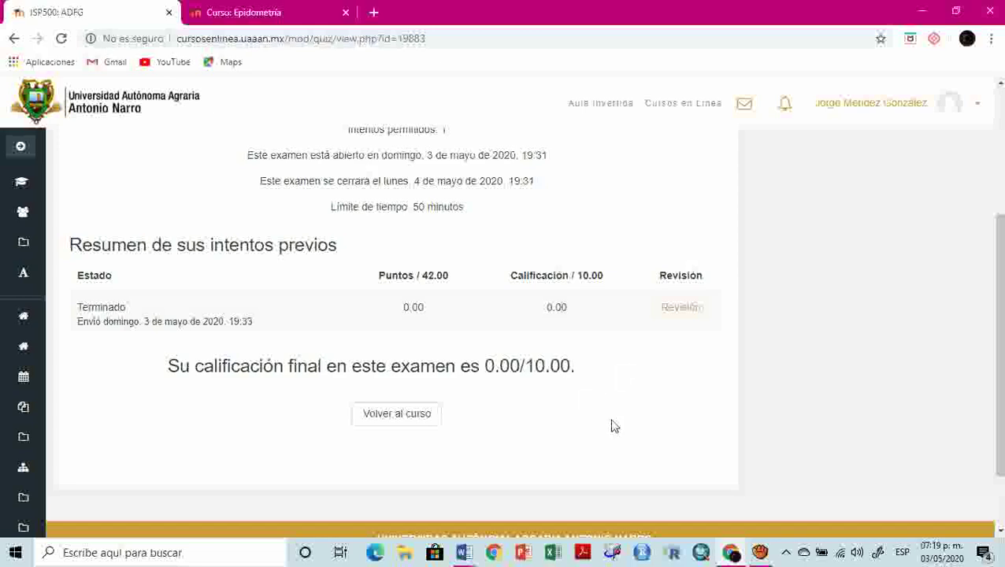
Open the ADFG exam's settings from the ISP500 course page, look over the available sections and leave without saving
{"action": "scroll", "coordinate": [614, 426], "scroll_direction": "up", "scroll_amount": 3}
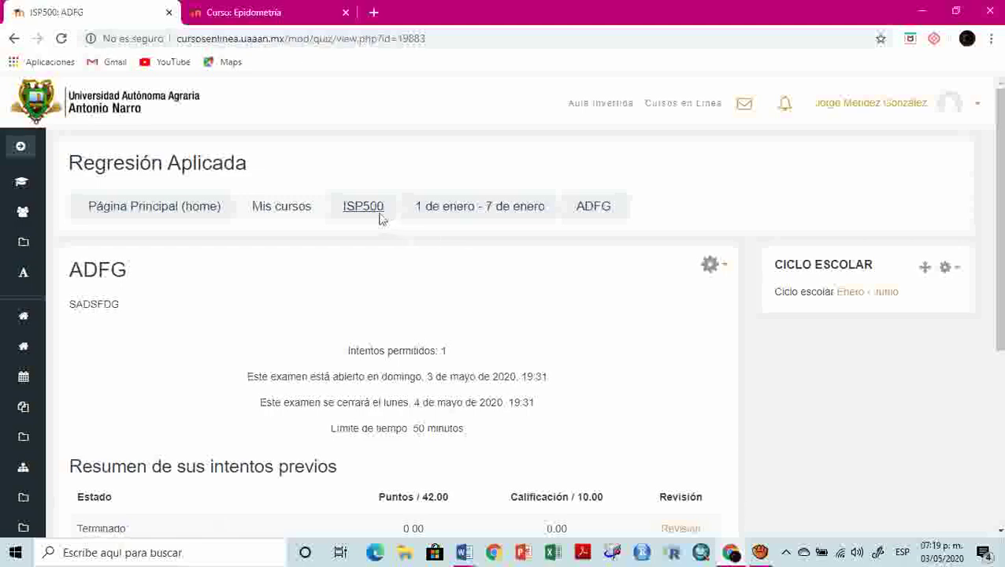
{"action": "left_click", "coordinate": [379, 218]}
{"action": "scroll", "coordinate": [607, 343], "scroll_direction": "down", "scroll_amount": 2}
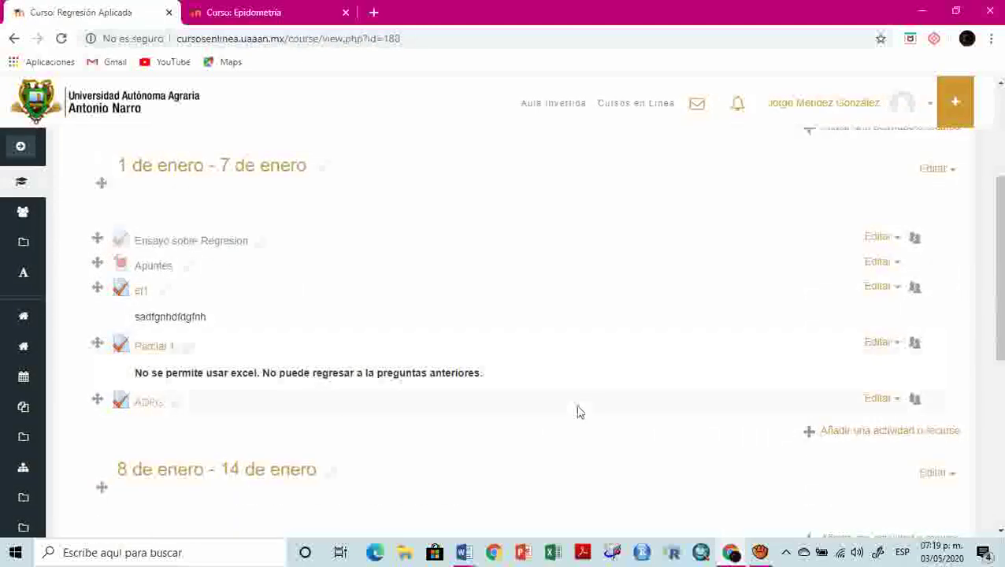
{"action": "left_click", "coordinate": [895, 402]}
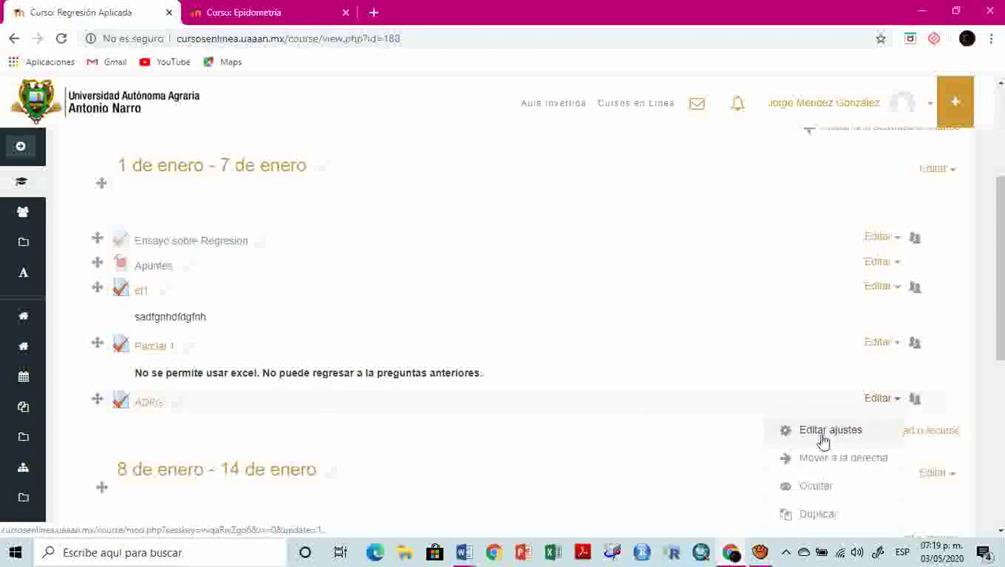
{"action": "left_click", "coordinate": [822, 436]}
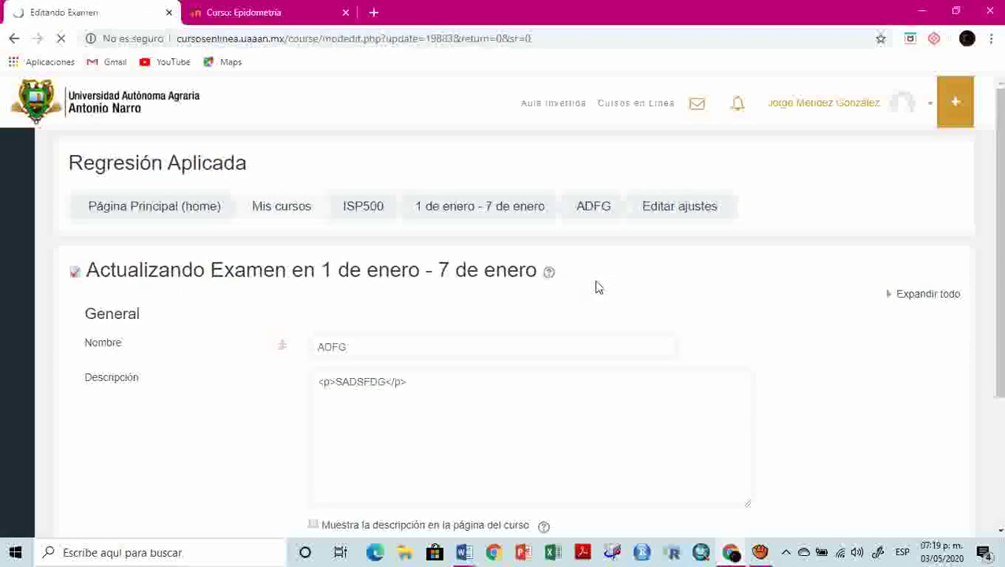
{"action": "scroll", "coordinate": [1001, 276], "scroll_direction": "down", "scroll_amount": 1}
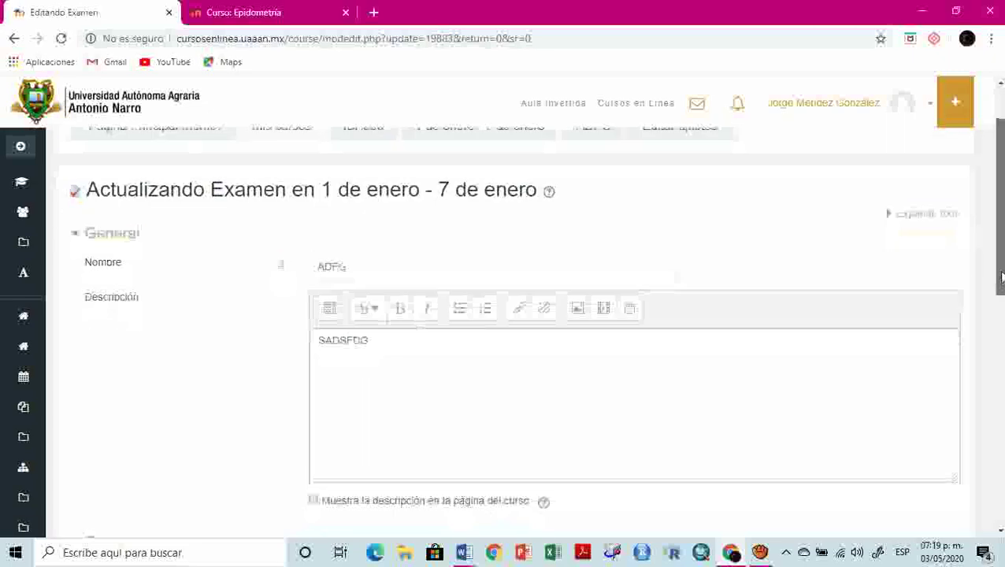
{"action": "left_click_drag", "start_coordinate": [1001, 276], "coordinate": [990, 466]}
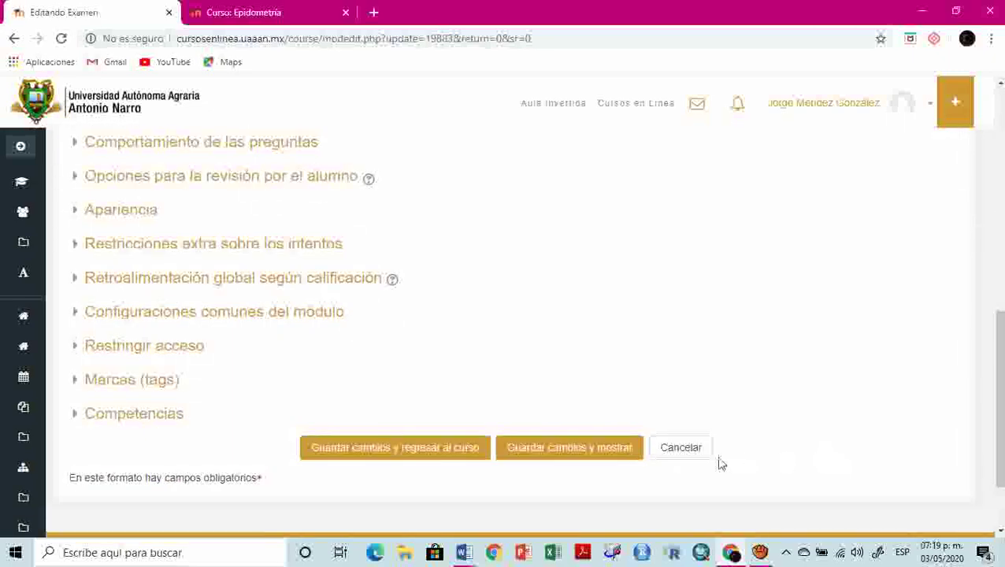
{"action": "left_click", "coordinate": [679, 449]}
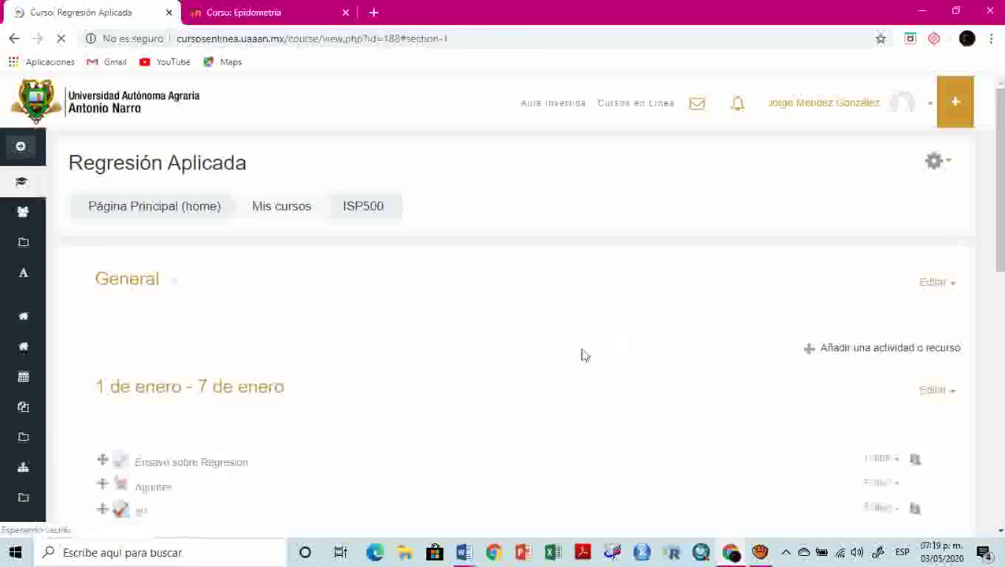
{"action": "scroll", "coordinate": [581, 356], "scroll_direction": "down", "scroll_amount": 5}
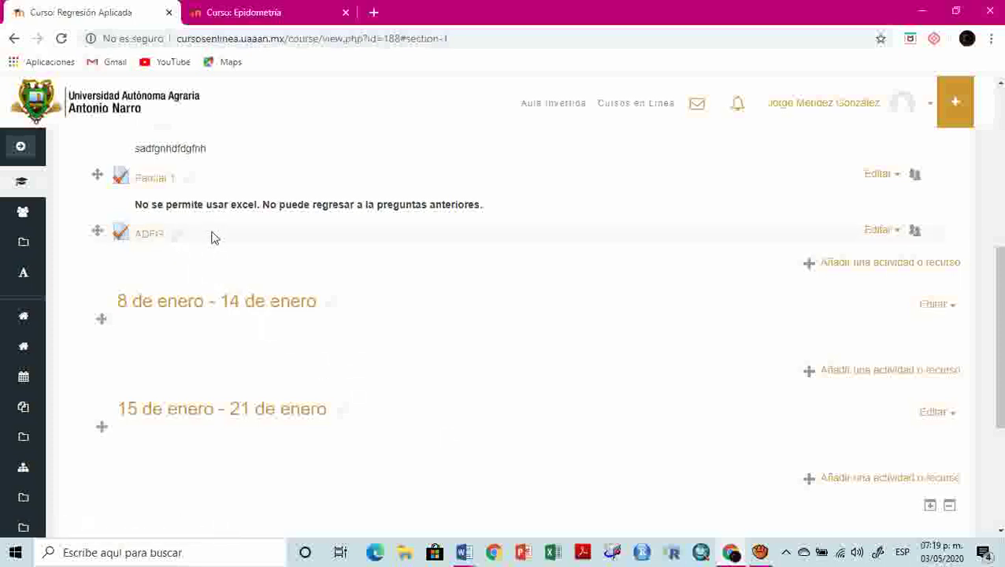
{"action": "left_click", "coordinate": [888, 231]}
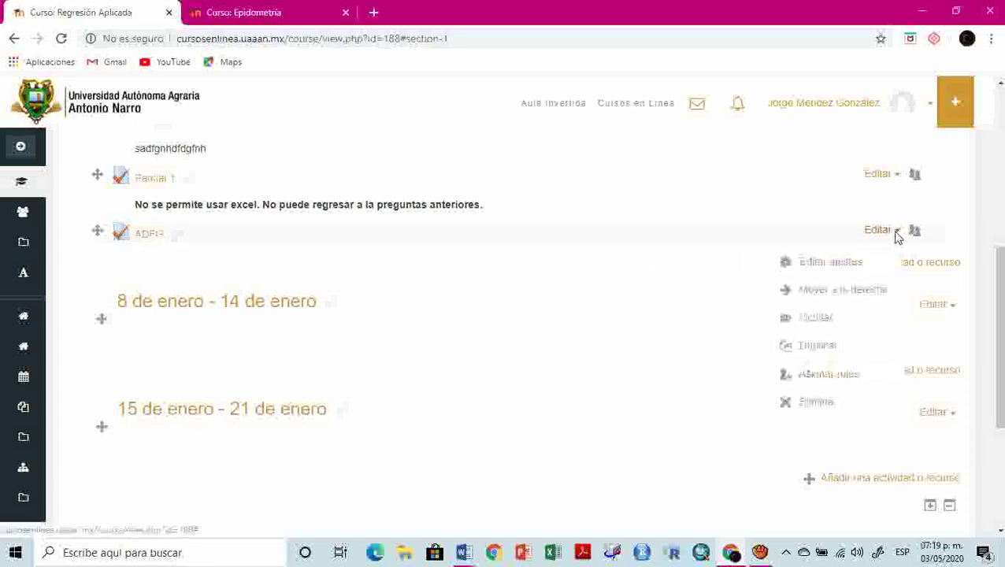
{"action": "left_click", "coordinate": [845, 263]}
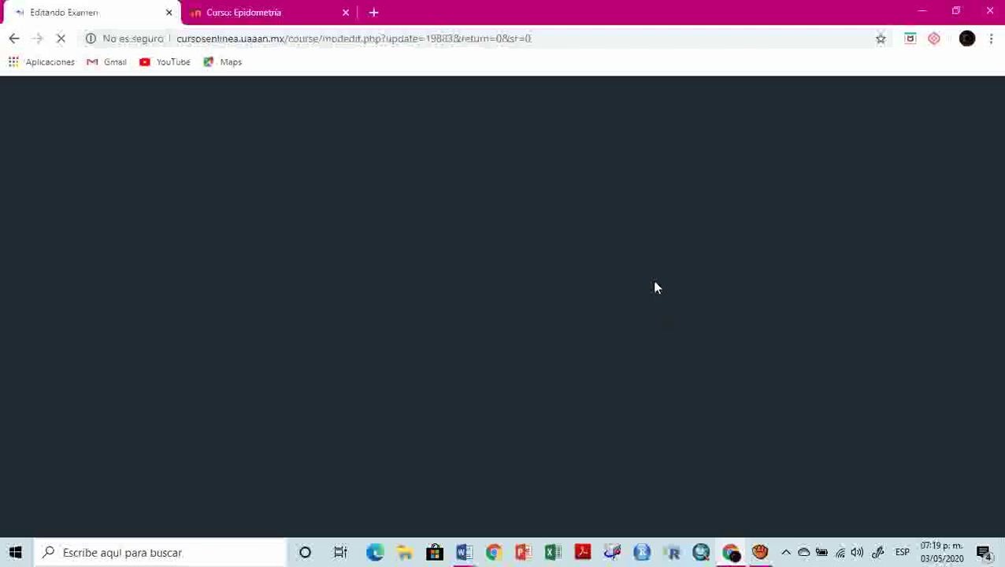
{"action": "left_click", "coordinate": [249, 16]}
{"action": "left_click", "coordinate": [127, 16]}
{"action": "left_click", "coordinate": [234, 14]}
{"action": "left_click", "coordinate": [110, 22]}
{"action": "left_click", "coordinate": [270, 19]}
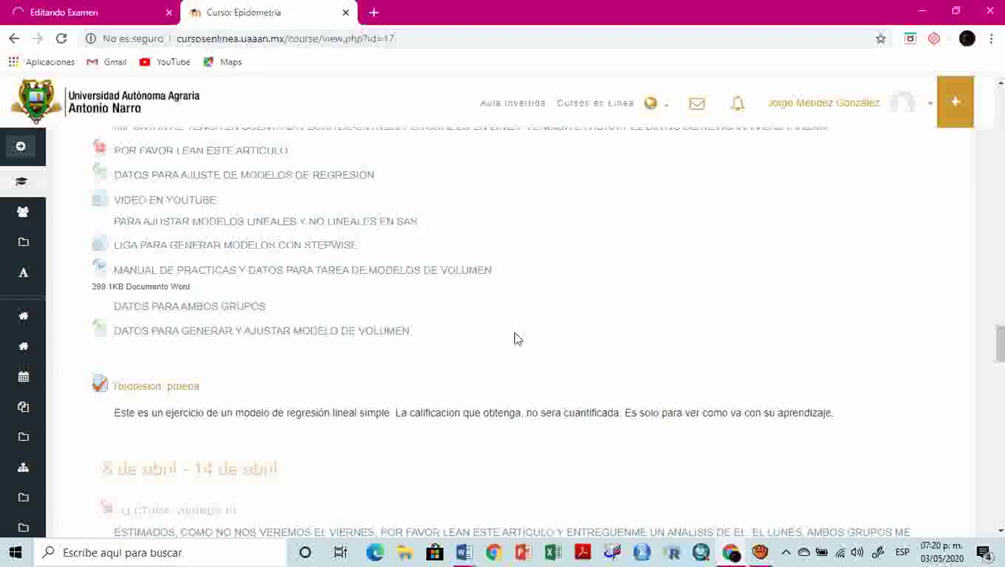
{"action": "scroll", "coordinate": [516, 338], "scroll_direction": "down", "scroll_amount": 1}
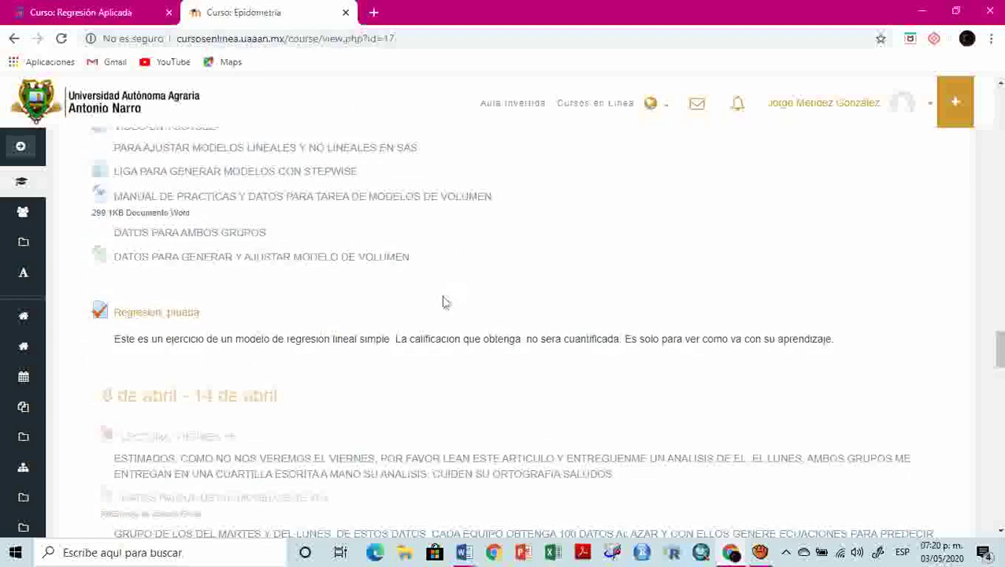
{"action": "left_click", "coordinate": [110, 19]}
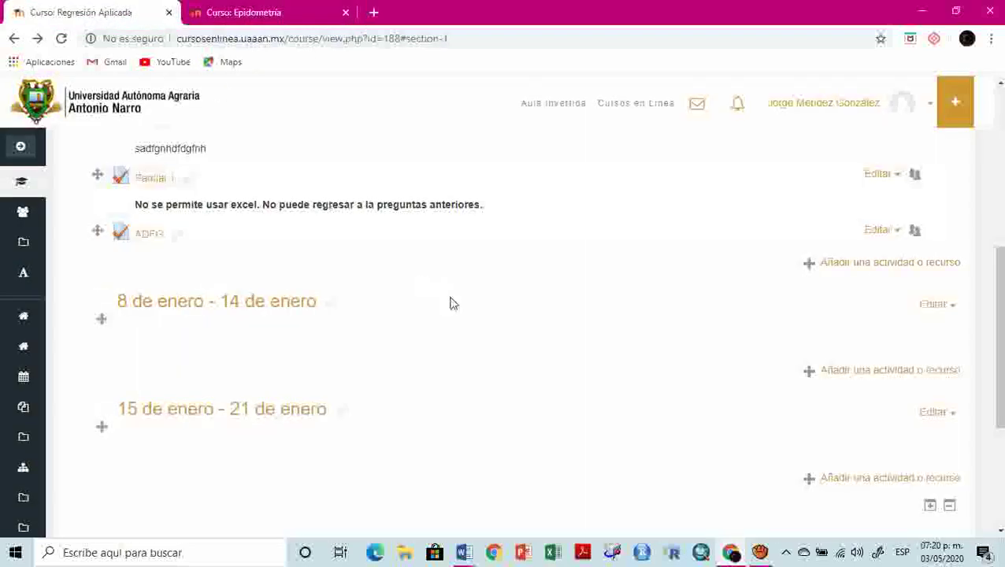
Open the ADFG exam's settings and examine the opening, closing and time limit options under Tiempo
{"action": "left_click", "coordinate": [884, 236]}
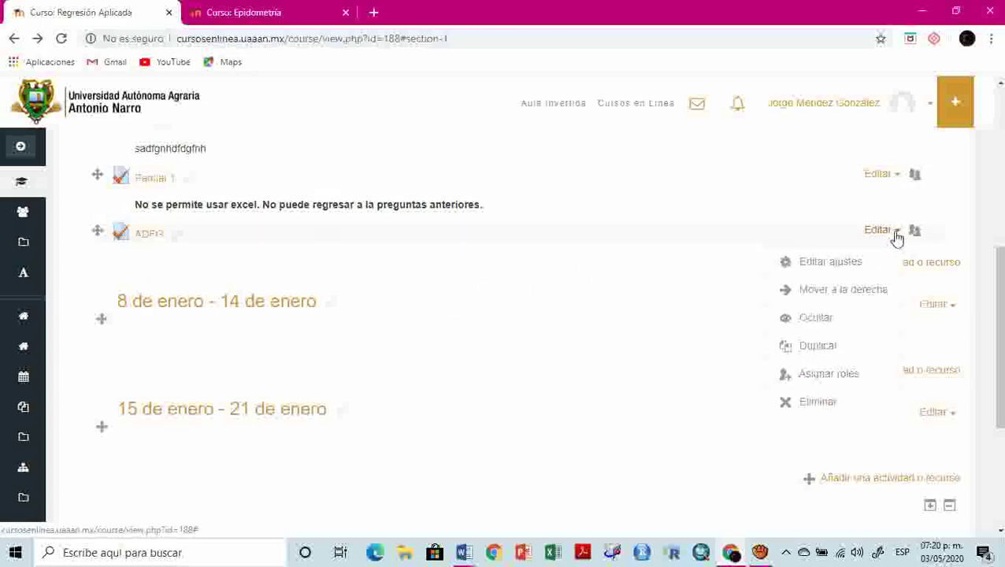
{"action": "left_click", "coordinate": [837, 263]}
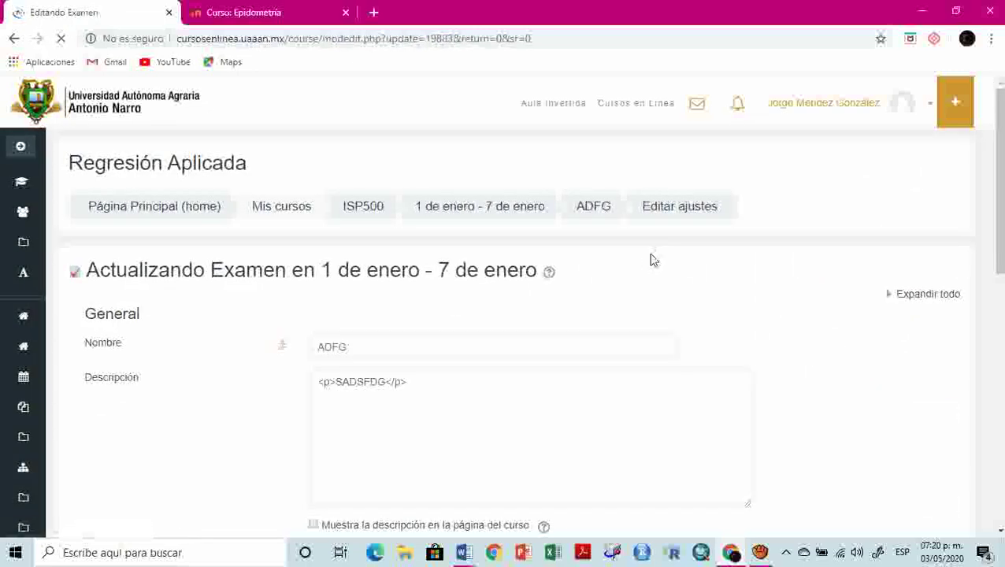
{"action": "scroll", "coordinate": [529, 315], "scroll_direction": "down", "scroll_amount": 1}
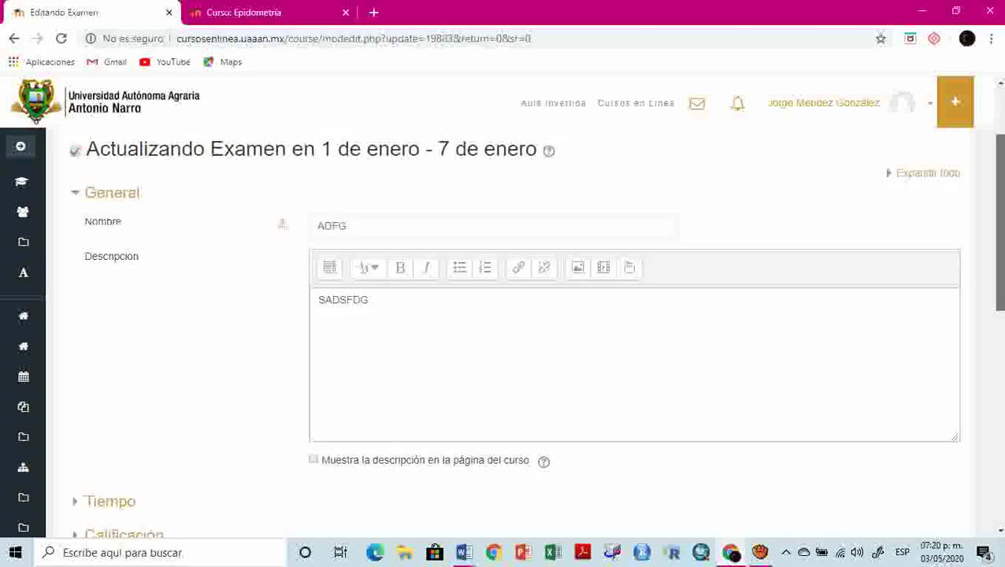
{"action": "scroll", "coordinate": [529, 315], "scroll_direction": "down", "scroll_amount": 2}
{"action": "scroll", "coordinate": [278, 332], "scroll_direction": "down", "scroll_amount": 2}
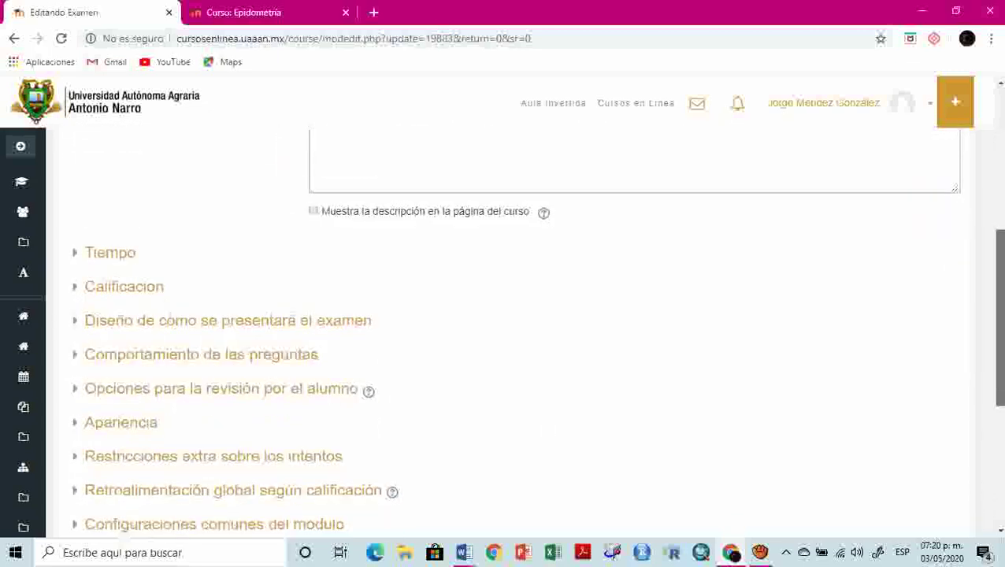
{"action": "left_click", "coordinate": [111, 253]}
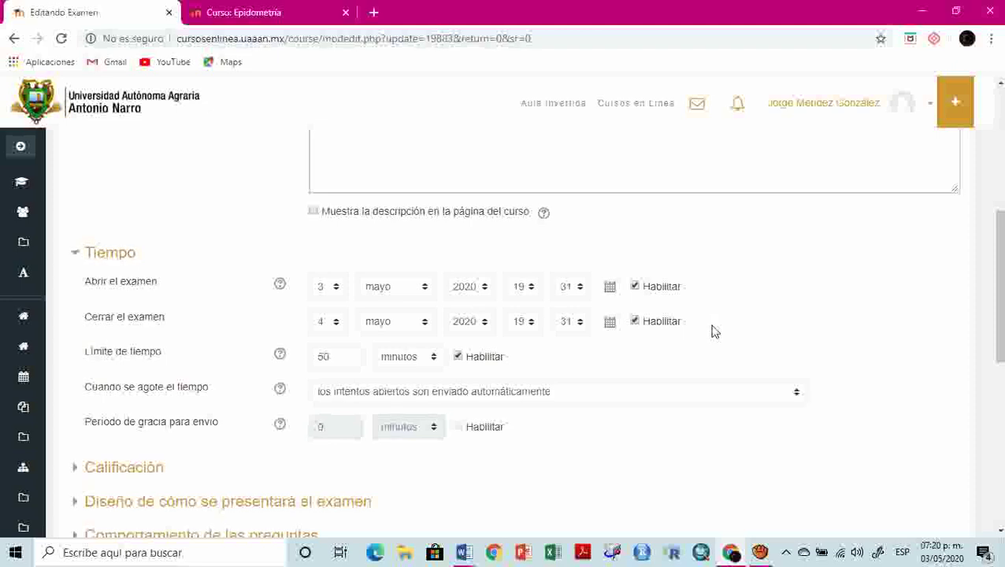
{"action": "scroll", "coordinate": [714, 332], "scroll_direction": "down", "scroll_amount": 1}
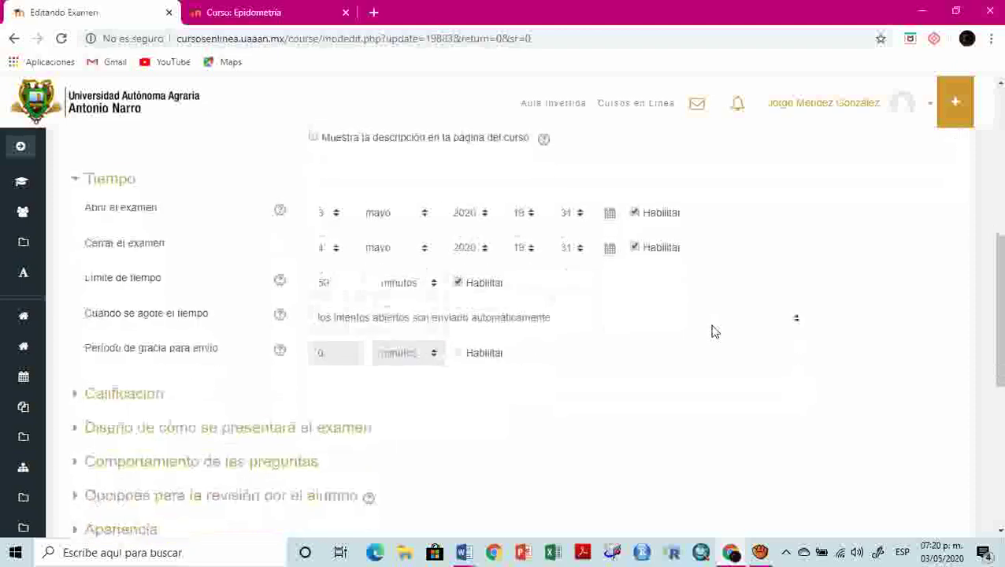
{"action": "left_click", "coordinate": [486, 313]}
{"action": "left_click", "coordinate": [601, 293]}
{"action": "scroll", "coordinate": [642, 416], "scroll_direction": "down", "scroll_amount": 1}
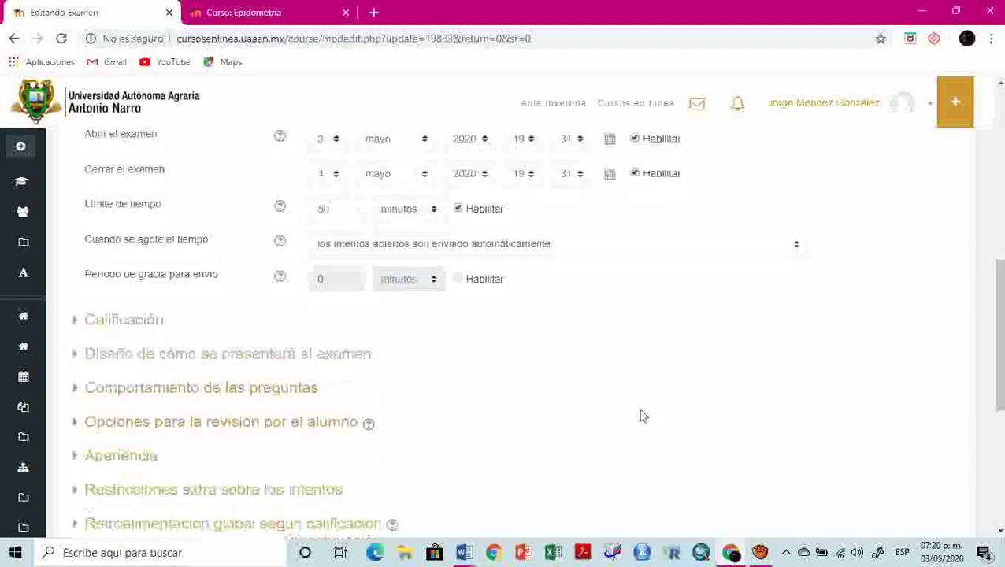
Examine the Calificación settings for the passing grade, permitted attempts and grading method
{"action": "left_click", "coordinate": [154, 322]}
{"action": "scroll", "coordinate": [551, 366], "scroll_direction": "down", "scroll_amount": 1}
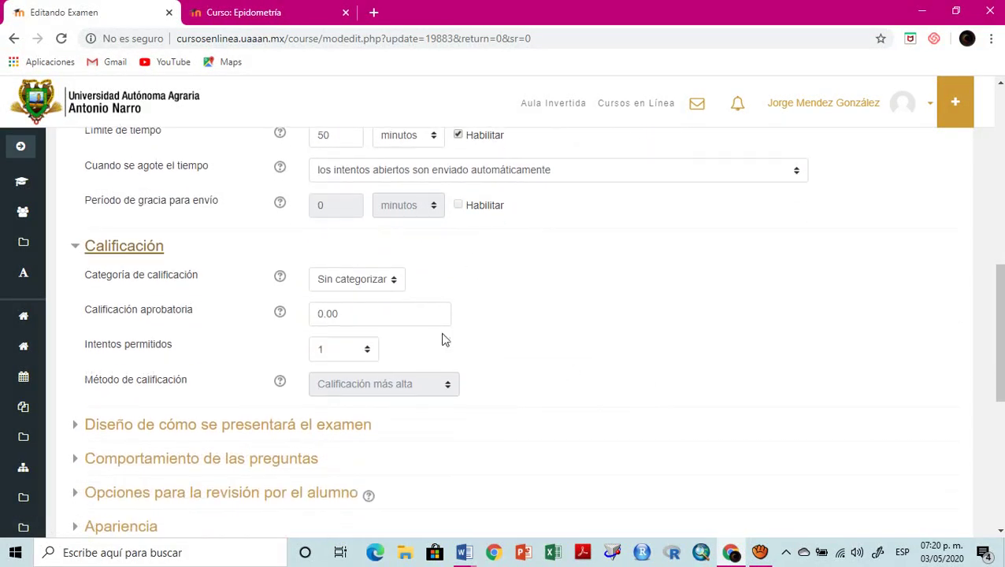
{"action": "scroll", "coordinate": [613, 331], "scroll_direction": "down", "scroll_amount": 1}
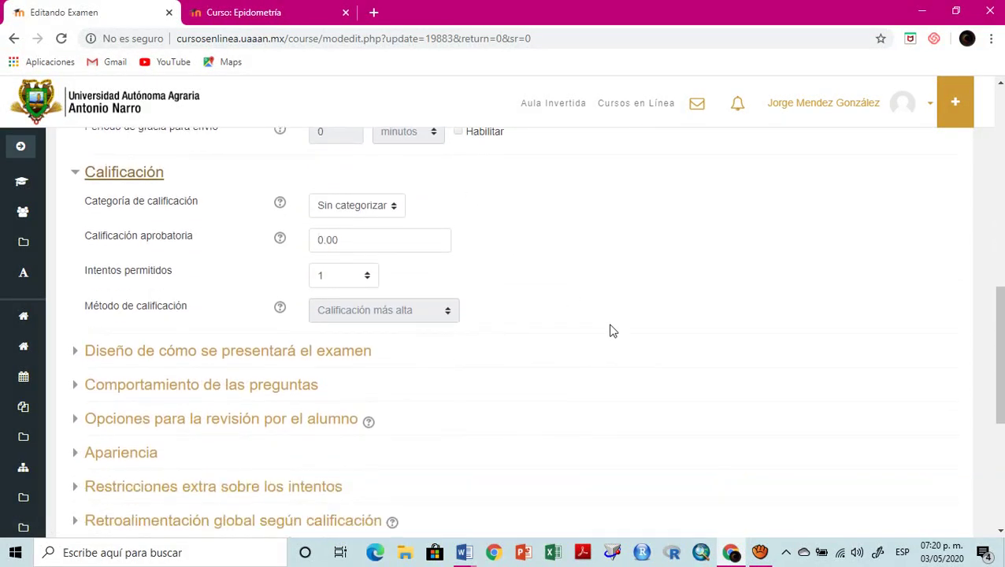
In the exam layout settings, keep a new page for each question, enable Repaginar ahora and keep the navigation method as Secuencial
{"action": "left_click", "coordinate": [169, 351]}
{"action": "scroll", "coordinate": [740, 317], "scroll_direction": "down", "scroll_amount": 2}
{"action": "left_click", "coordinate": [467, 237]}
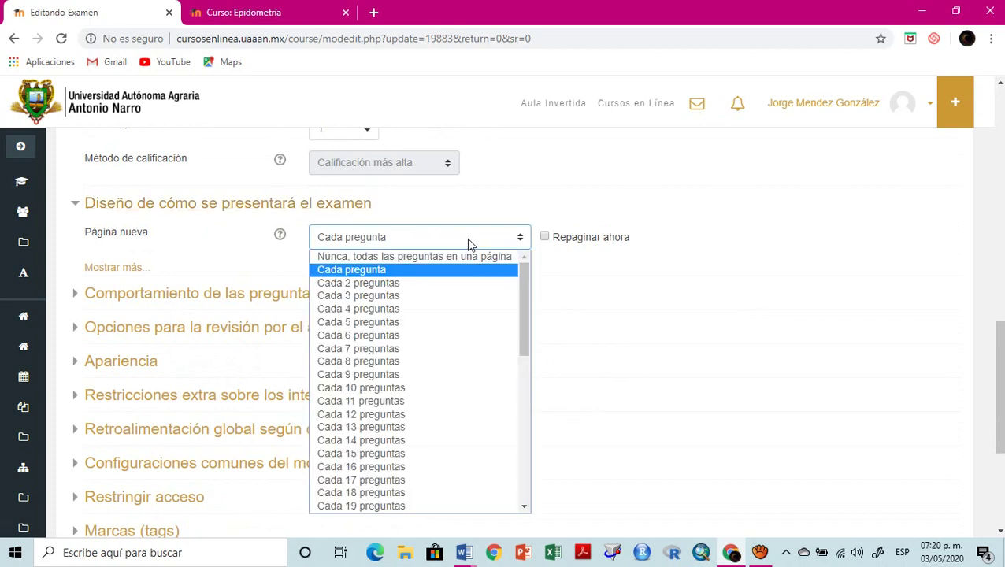
{"action": "left_click", "coordinate": [565, 208]}
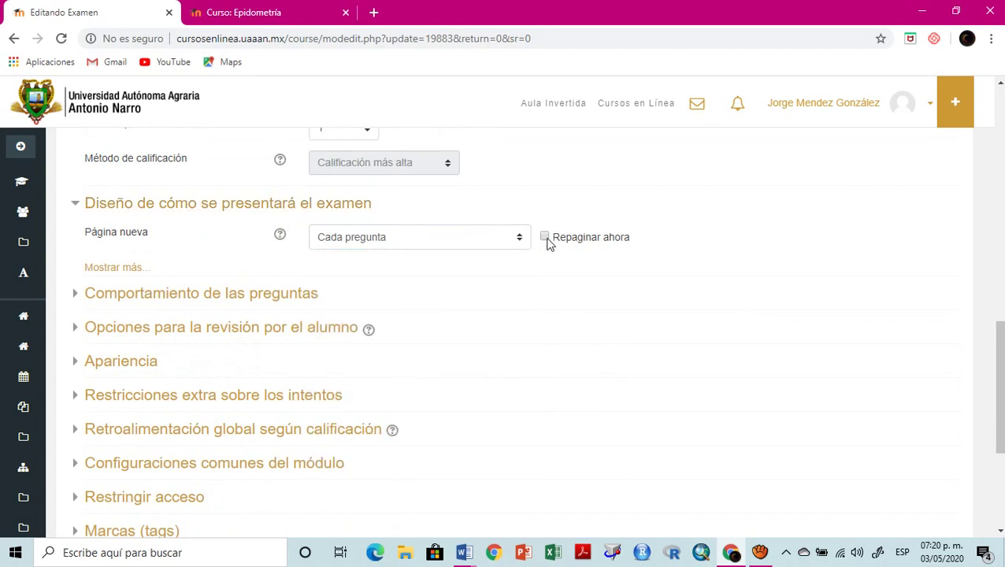
{"action": "left_click", "coordinate": [137, 270]}
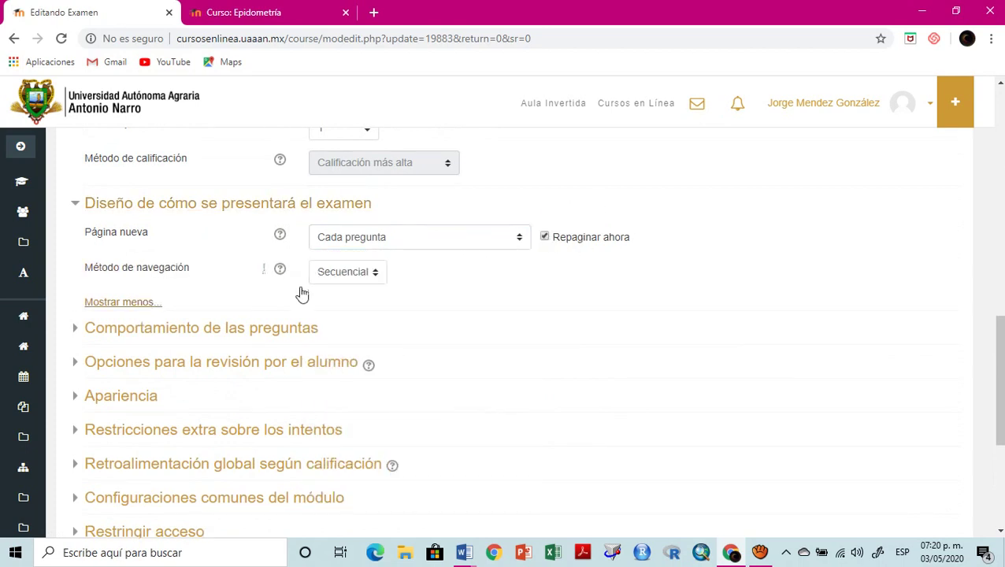
{"action": "left_click", "coordinate": [349, 276]}
{"action": "left_click", "coordinate": [341, 315]}
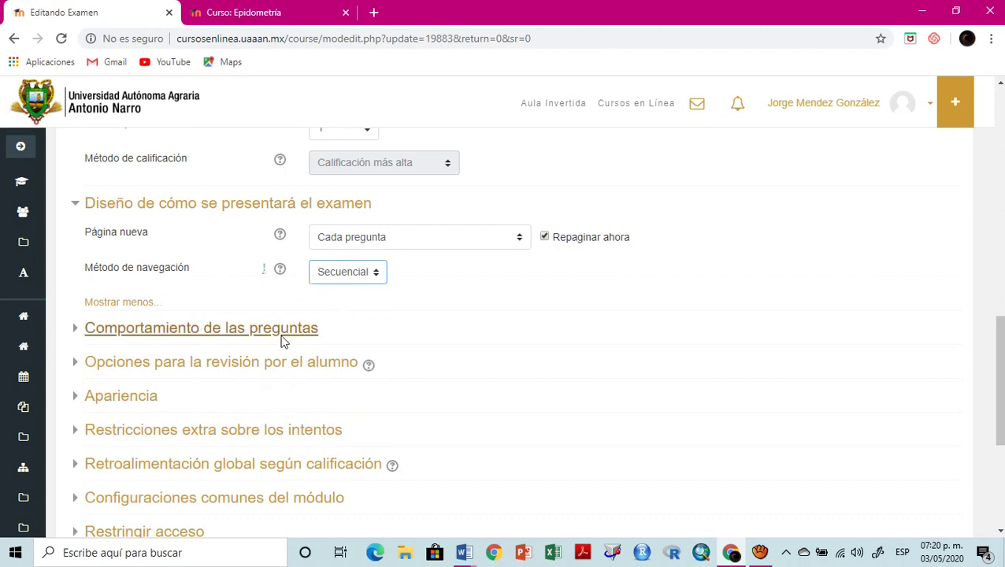
Examine the question behaviour settings, including the Comportamiento de las preguntas choices and the additional attempt options
{"action": "left_click", "coordinate": [282, 337]}
{"action": "scroll", "coordinate": [656, 319], "scroll_direction": "down", "scroll_amount": 1}
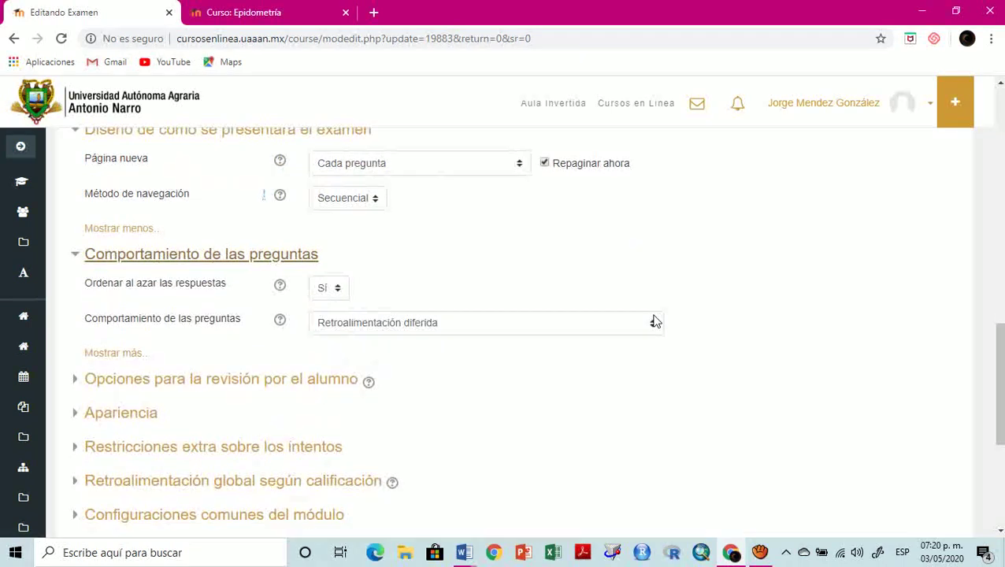
{"action": "left_click", "coordinate": [378, 324]}
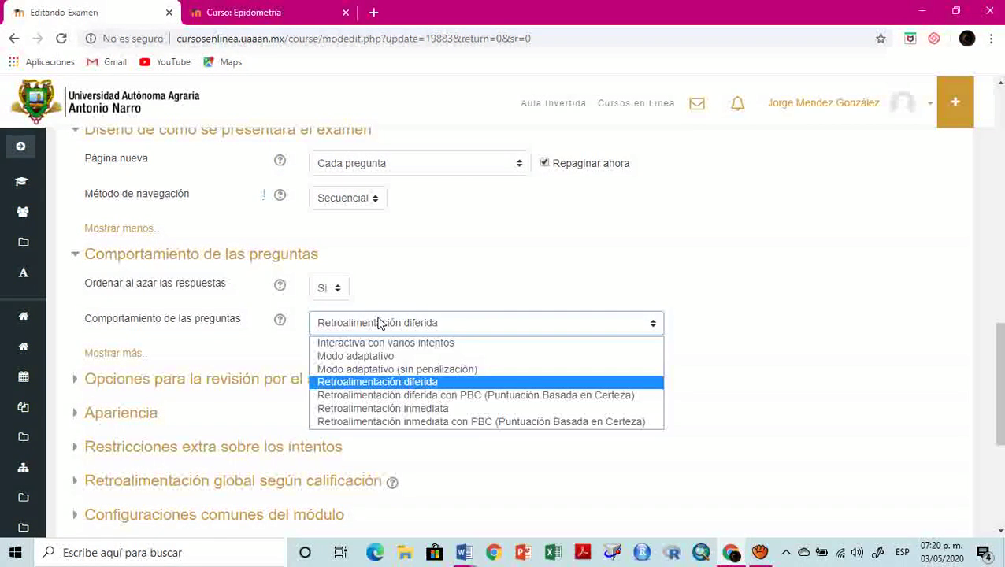
{"action": "left_click", "coordinate": [444, 270]}
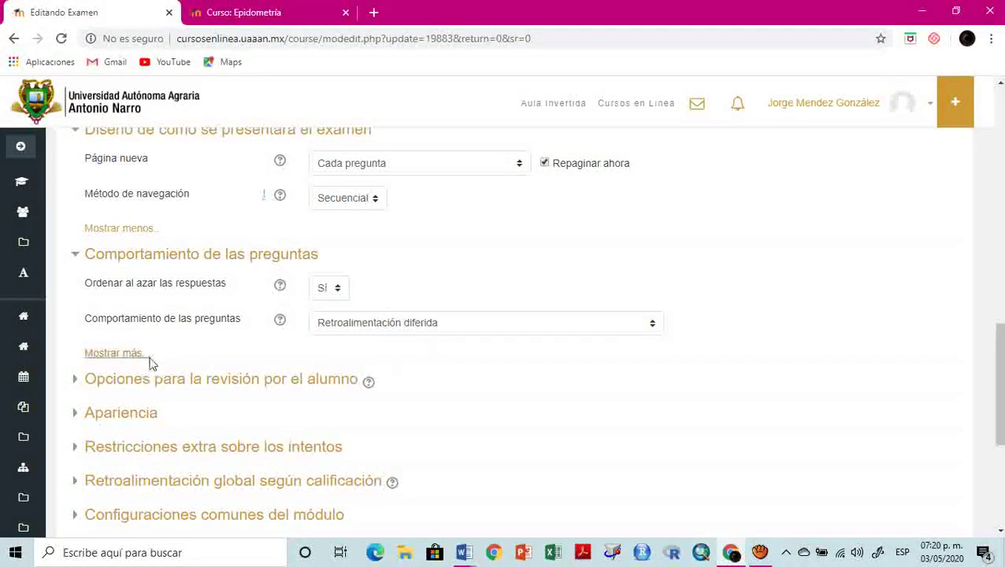
{"action": "left_click", "coordinate": [118, 353]}
{"action": "scroll", "coordinate": [552, 370], "scroll_direction": "down", "scroll_amount": 2}
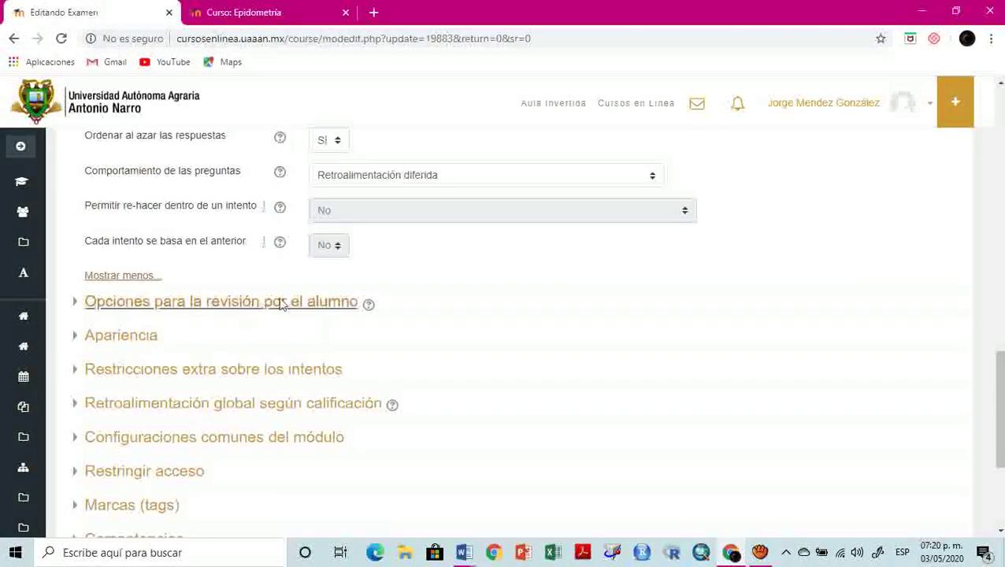
Disable specific, general and overall feedback and the correct answer for all three post-attempt review periods, and save back to the course
{"action": "left_click", "coordinate": [308, 302]}
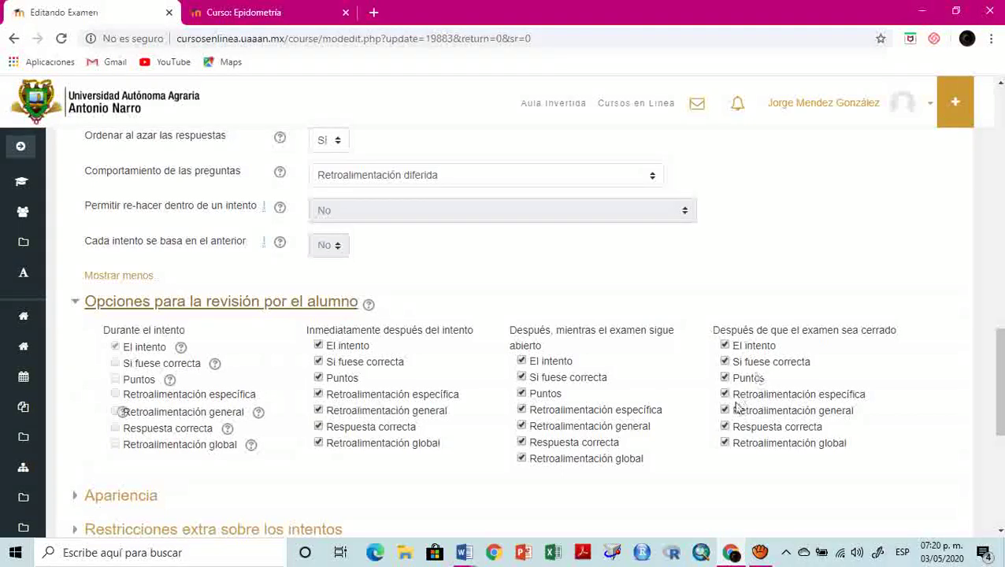
{"action": "left_click", "coordinate": [725, 442]}
{"action": "left_click", "coordinate": [724, 426]}
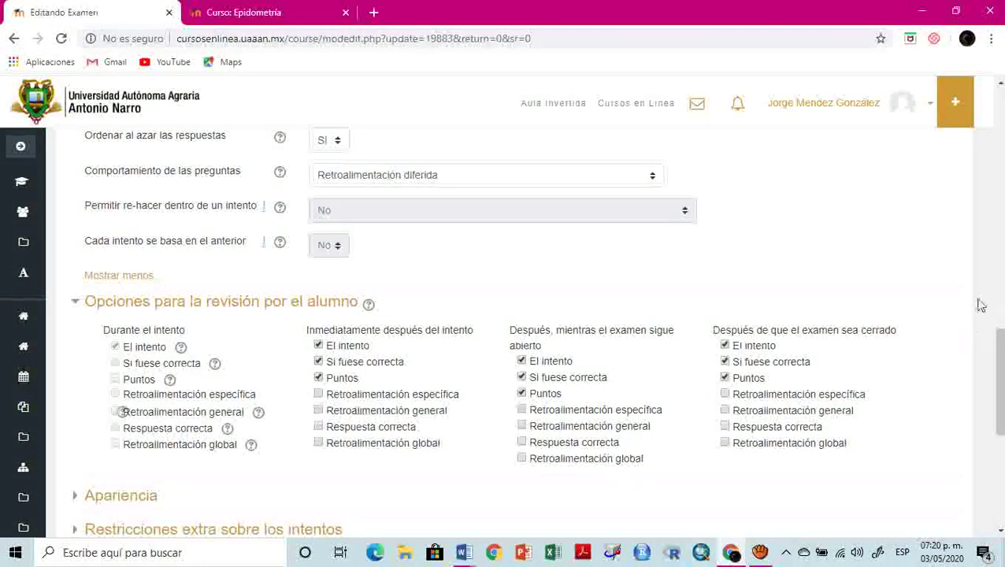
{"action": "scroll", "coordinate": [711, 234], "scroll_direction": "down", "scroll_amount": 3}
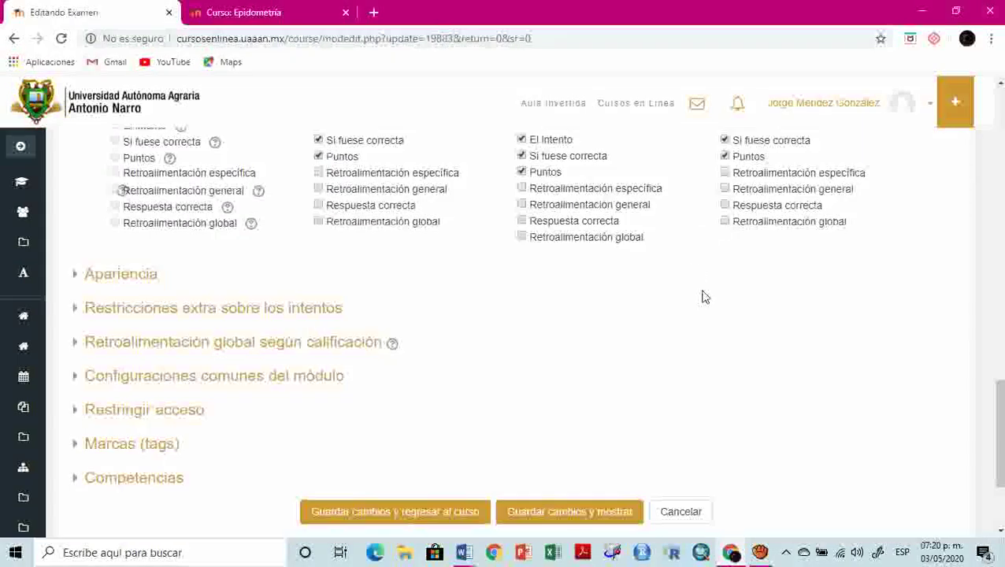
{"action": "left_click", "coordinate": [430, 508]}
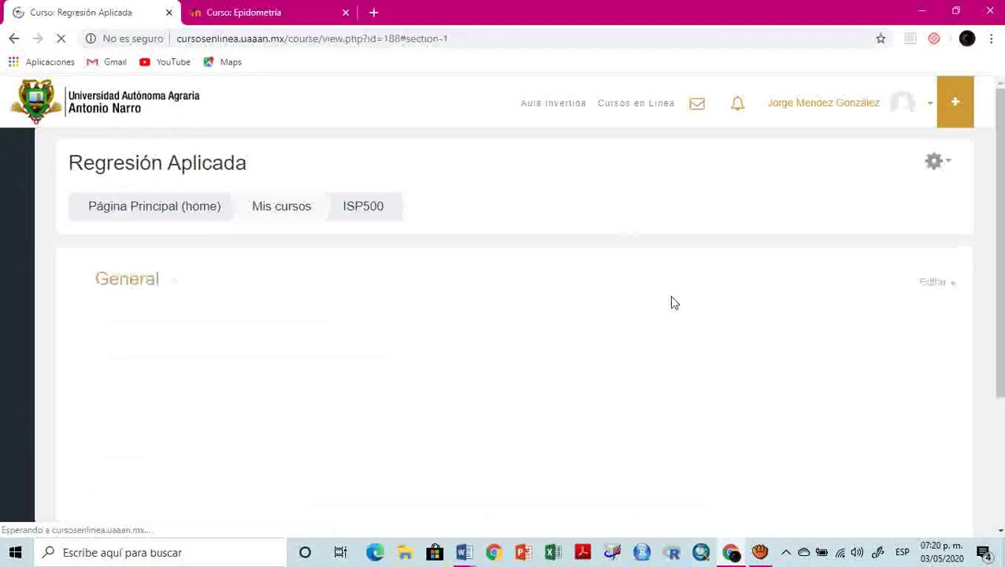
Open the ADFG exam from the course page and start a timed preview attempt
{"action": "left_click", "coordinate": [144, 383]}
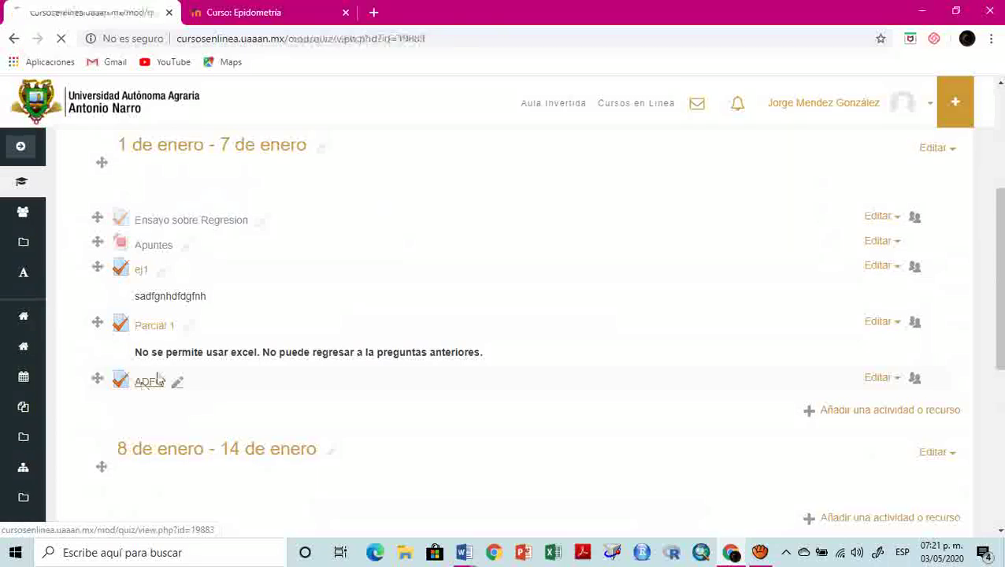
{"action": "scroll", "coordinate": [561, 284], "scroll_direction": "down", "scroll_amount": 2}
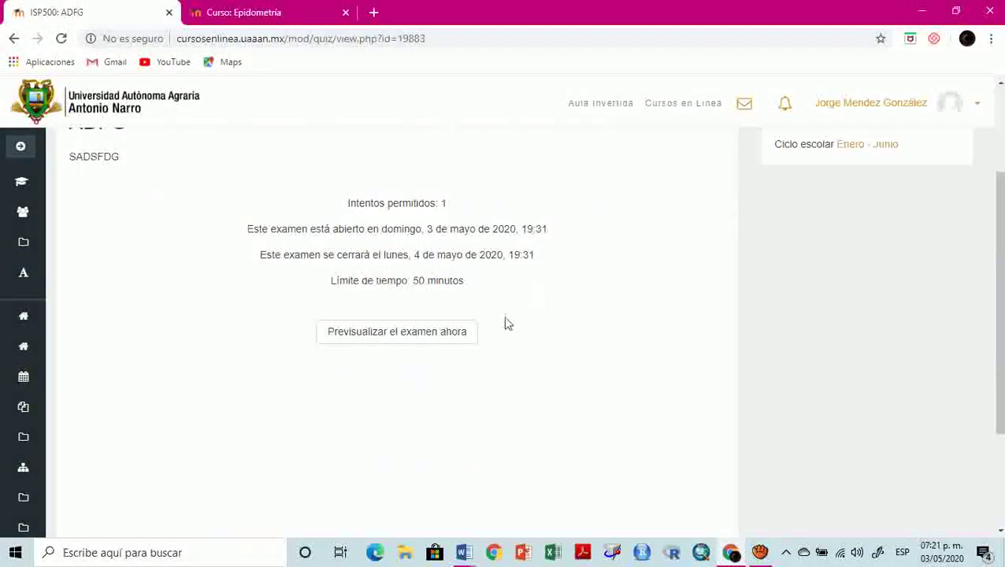
{"action": "left_click", "coordinate": [447, 339]}
{"action": "left_click", "coordinate": [462, 386]}
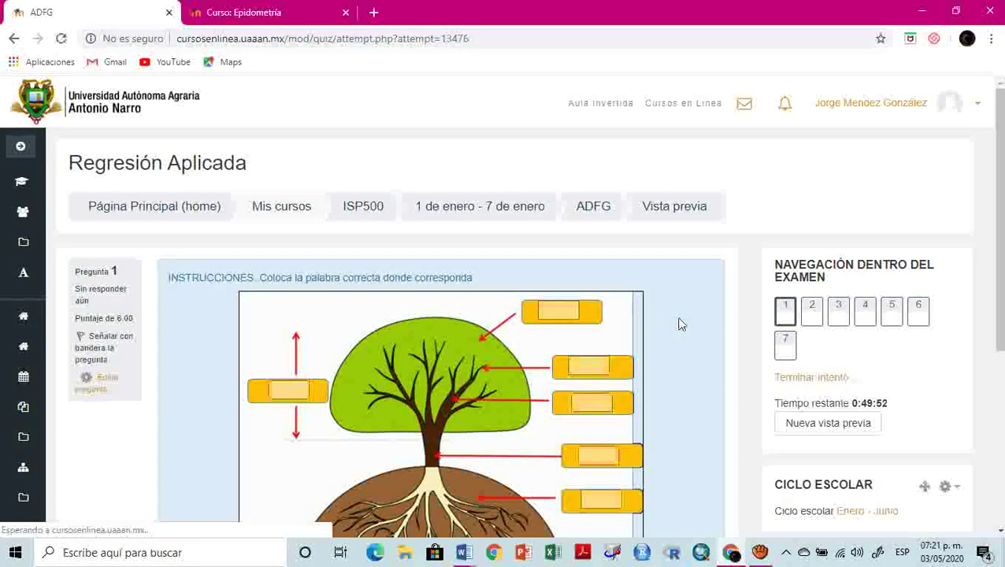
Go through the ADFG preview page by page from question 1 to question 7, leaving every question unanswered
{"action": "scroll", "coordinate": [681, 324], "scroll_direction": "down", "scroll_amount": 2}
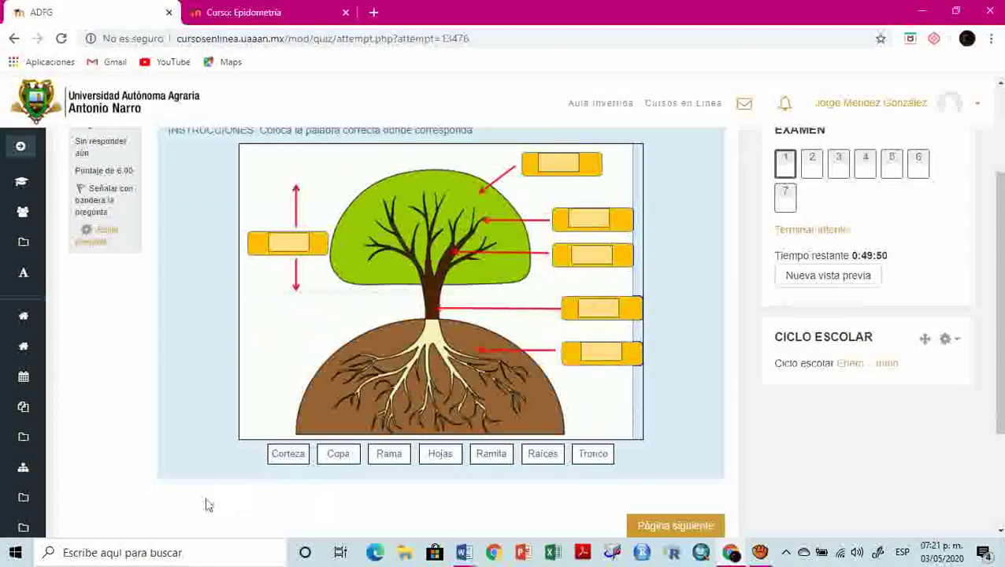
{"action": "scroll", "coordinate": [702, 332], "scroll_direction": "up", "scroll_amount": 1}
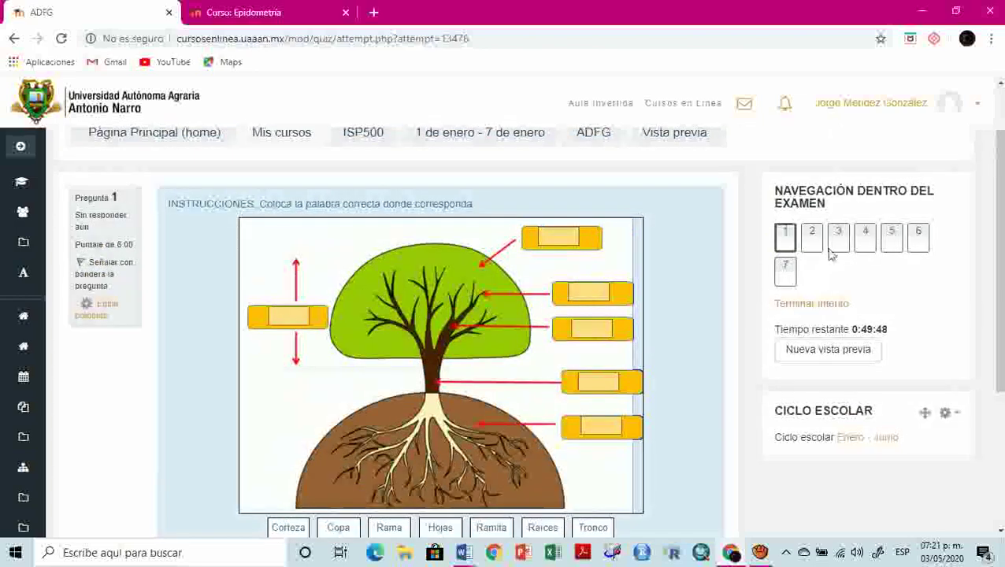
{"action": "scroll", "coordinate": [812, 238], "scroll_direction": "down", "scroll_amount": 3}
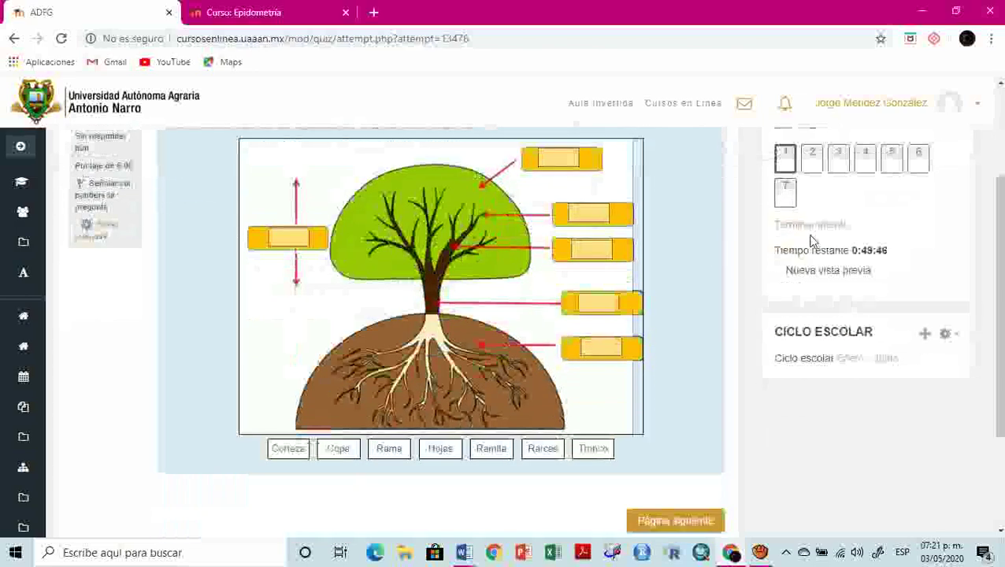
{"action": "left_click", "coordinate": [675, 381]}
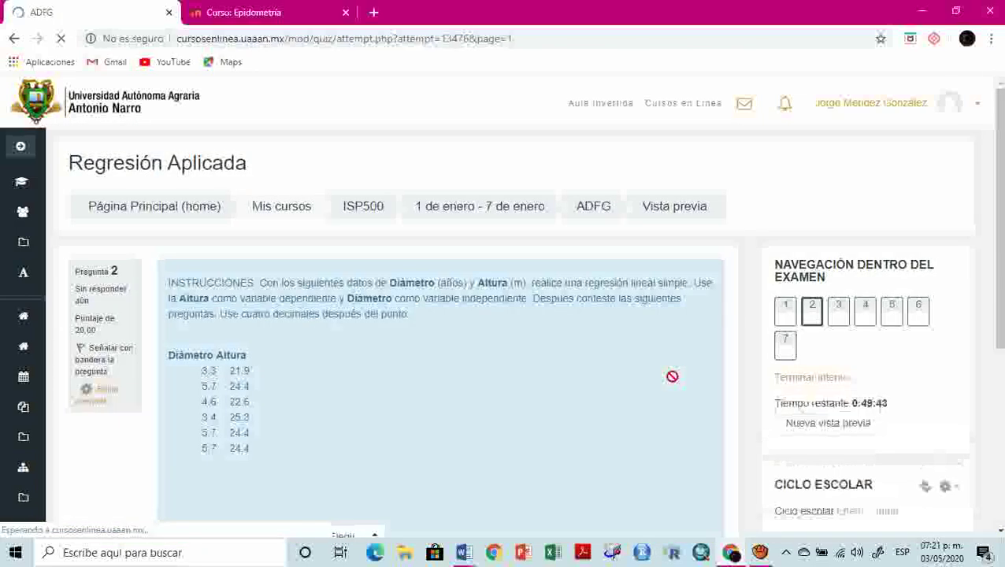
{"action": "scroll", "coordinate": [665, 398], "scroll_direction": "down", "scroll_amount": 4}
{"action": "left_click", "coordinate": [669, 399]}
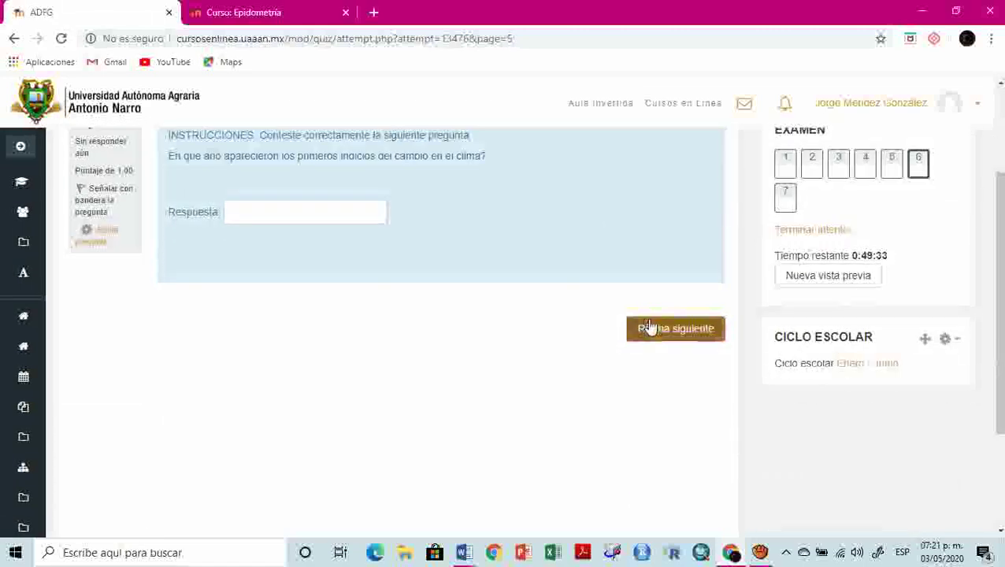
{"action": "left_click", "coordinate": [648, 328]}
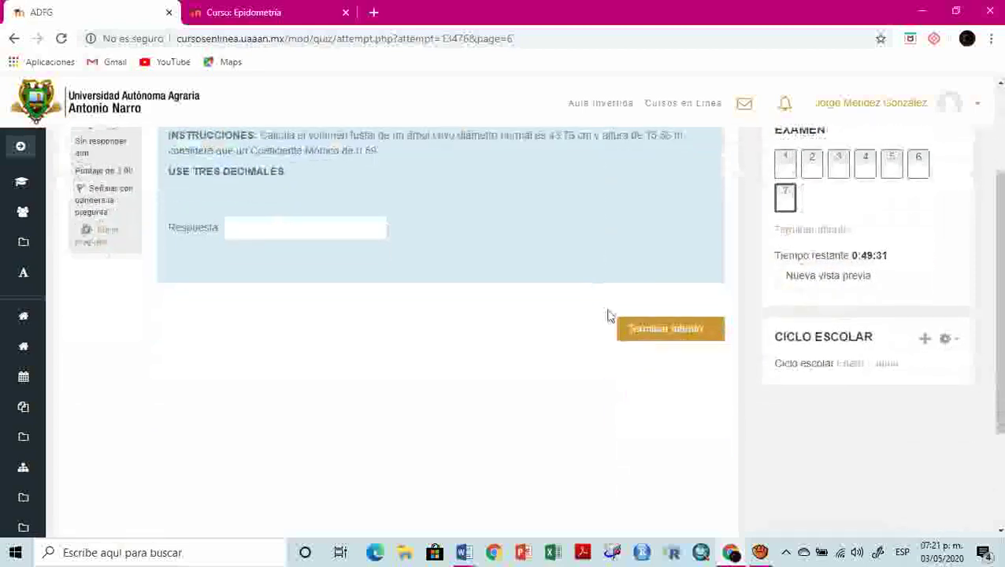
Finish the ADFG preview attempt, submit everything and confirm the submission
{"action": "left_click", "coordinate": [666, 330]}
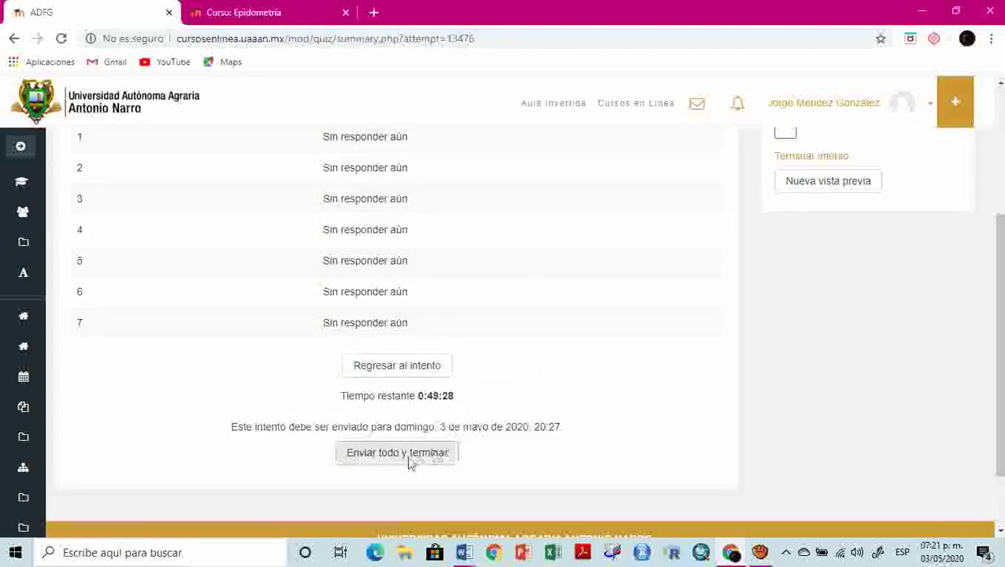
{"action": "left_click", "coordinate": [404, 455]}
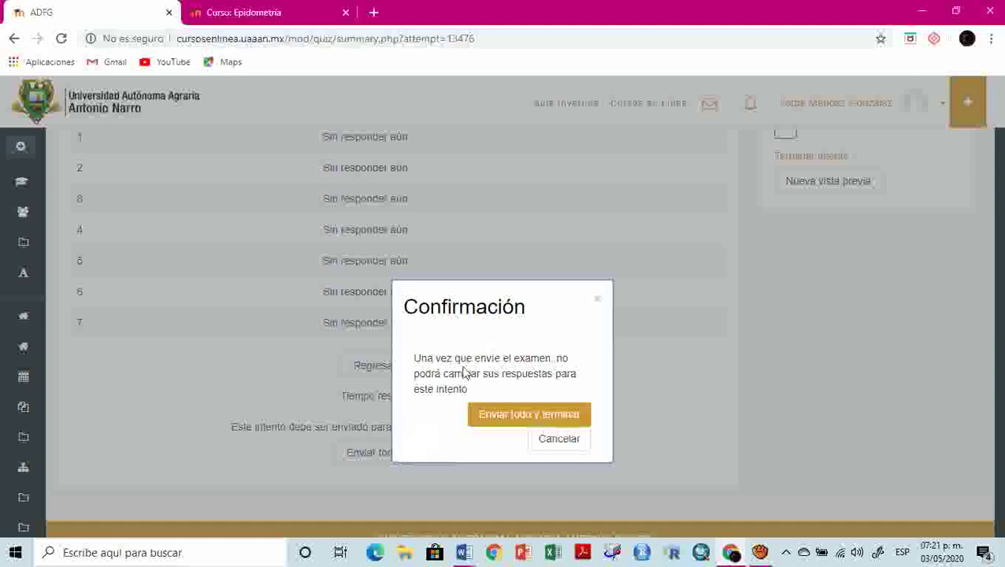
{"action": "left_click", "coordinate": [520, 421]}
Review the submitted ADFG attempt, checking the grade summary and which feedback is shown for each question
{"action": "scroll", "coordinate": [564, 302], "scroll_direction": "down", "scroll_amount": 4}
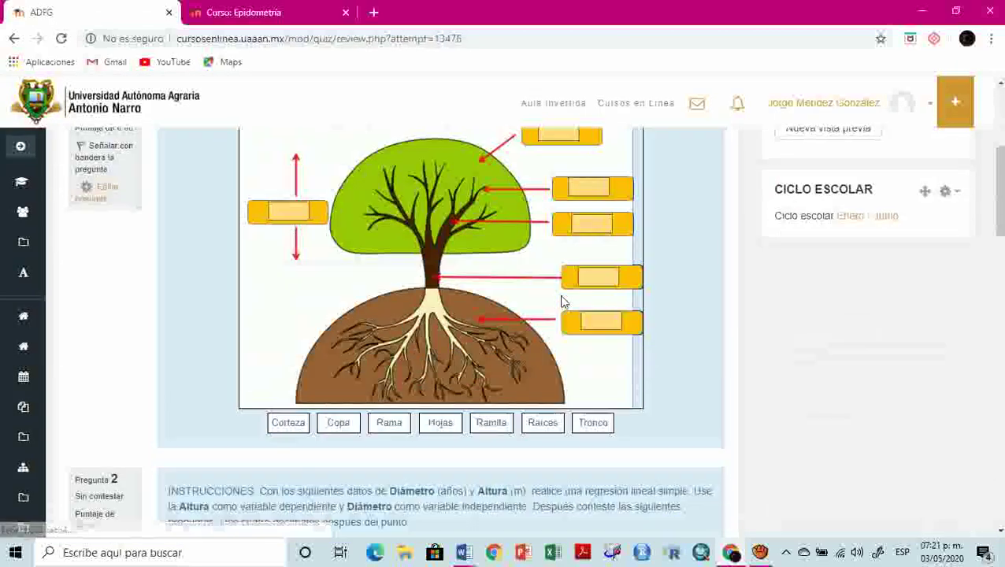
{"action": "scroll", "coordinate": [562, 300], "scroll_direction": "down", "scroll_amount": 2}
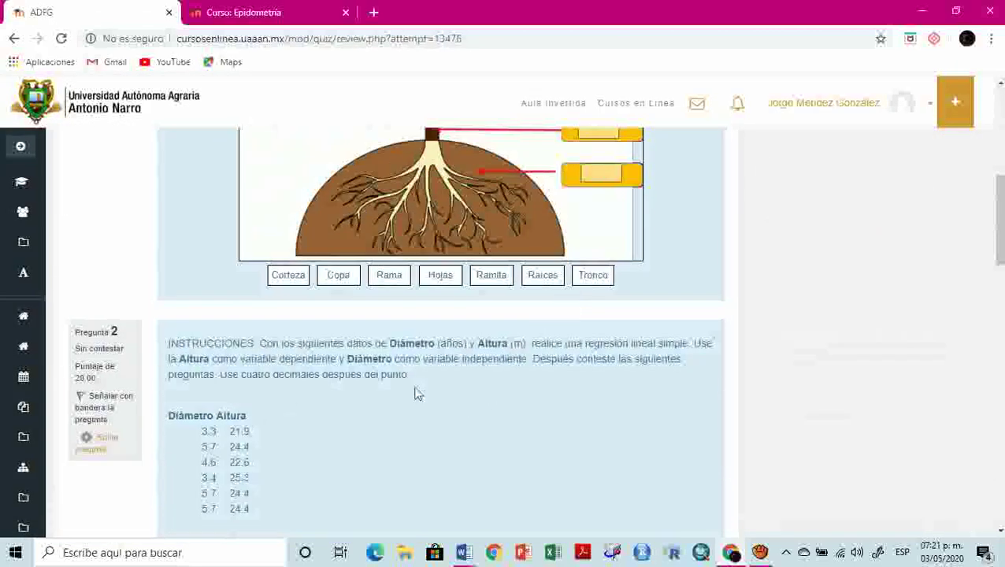
{"action": "scroll", "coordinate": [418, 394], "scroll_direction": "up", "scroll_amount": 5}
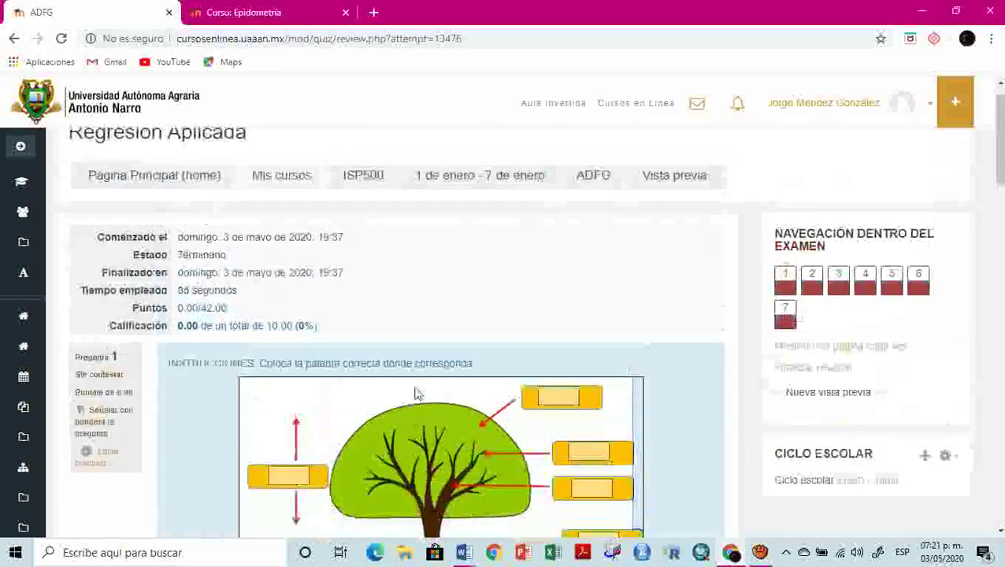
{"action": "scroll", "coordinate": [418, 394], "scroll_direction": "up", "scroll_amount": 1}
{"action": "scroll", "coordinate": [464, 329], "scroll_direction": "down", "scroll_amount": 2}
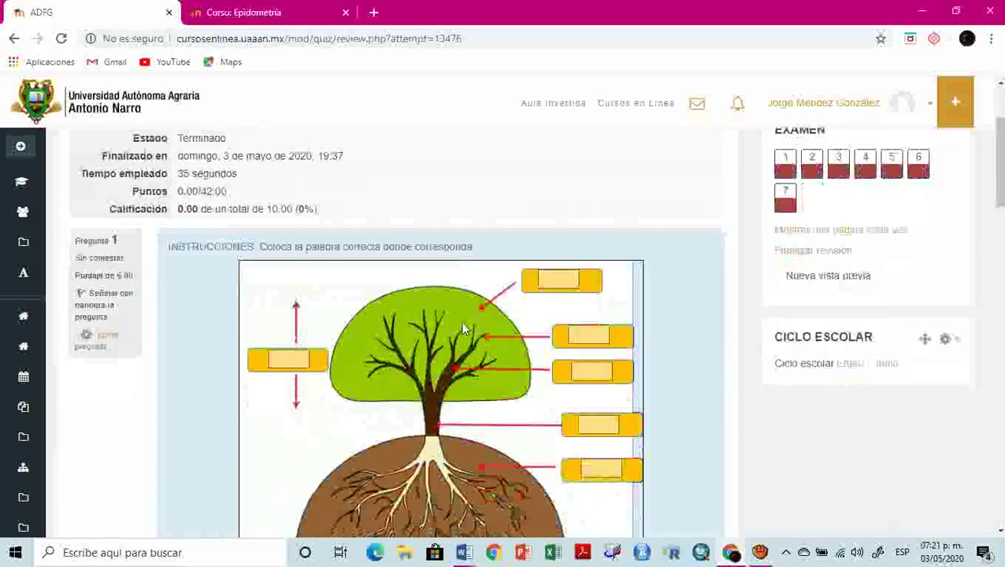
{"action": "scroll", "coordinate": [463, 329], "scroll_direction": "down", "scroll_amount": 2}
{"action": "scroll", "coordinate": [464, 330], "scroll_direction": "down", "scroll_amount": 15}
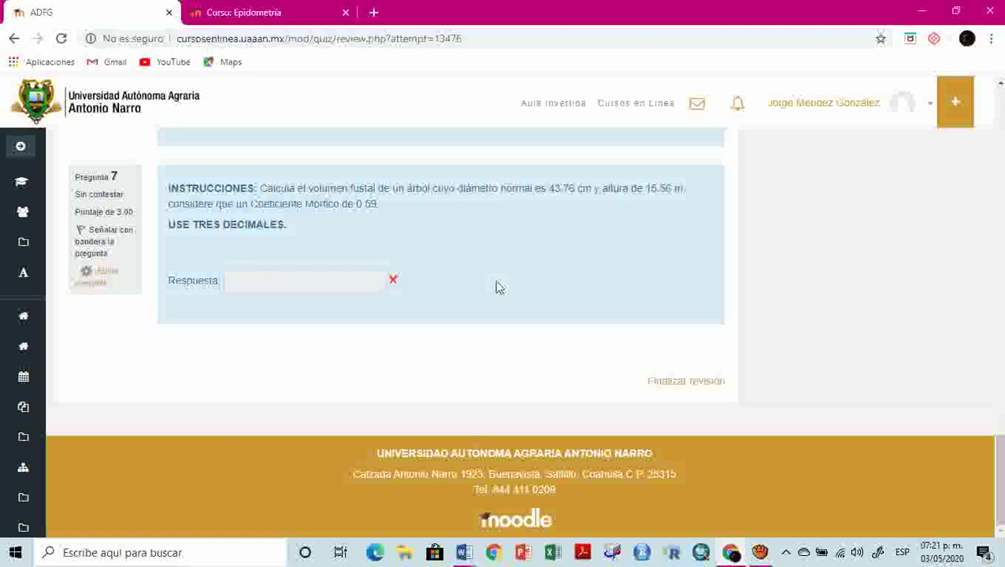
{"action": "scroll", "coordinate": [526, 271], "scroll_direction": "up", "scroll_amount": 2}
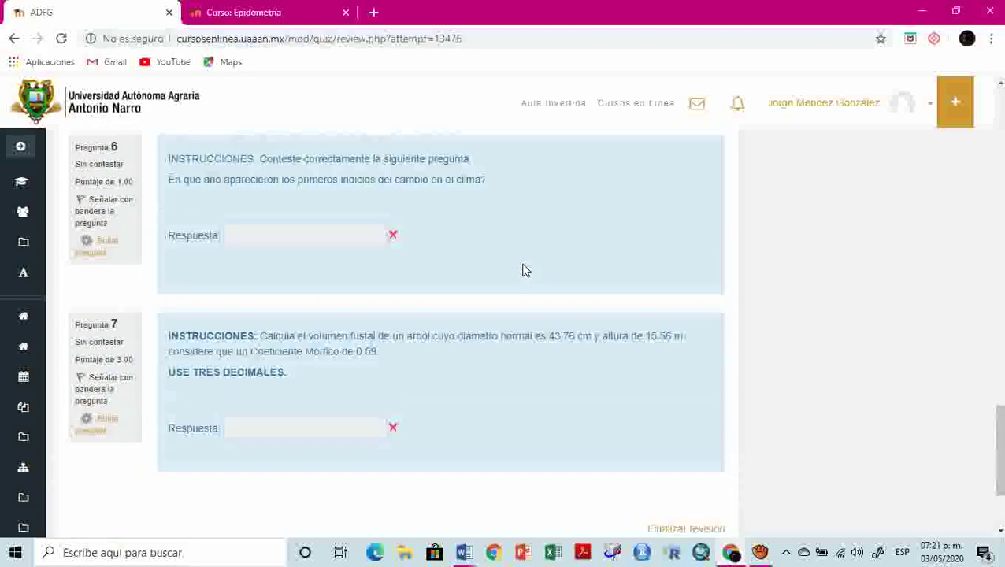
{"action": "scroll", "coordinate": [447, 235], "scroll_direction": "up", "scroll_amount": 4}
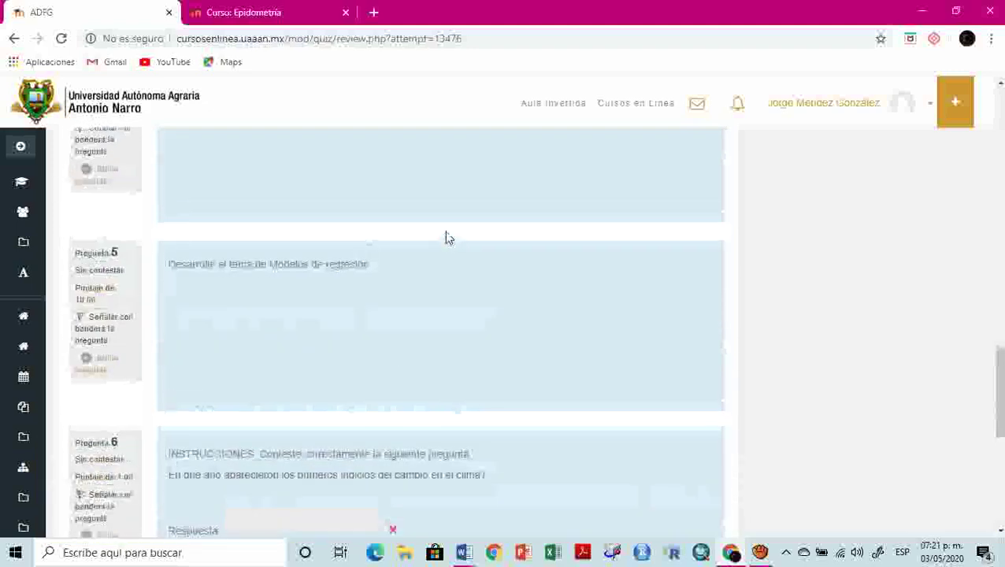
{"action": "scroll", "coordinate": [508, 283], "scroll_direction": "down", "scroll_amount": 5}
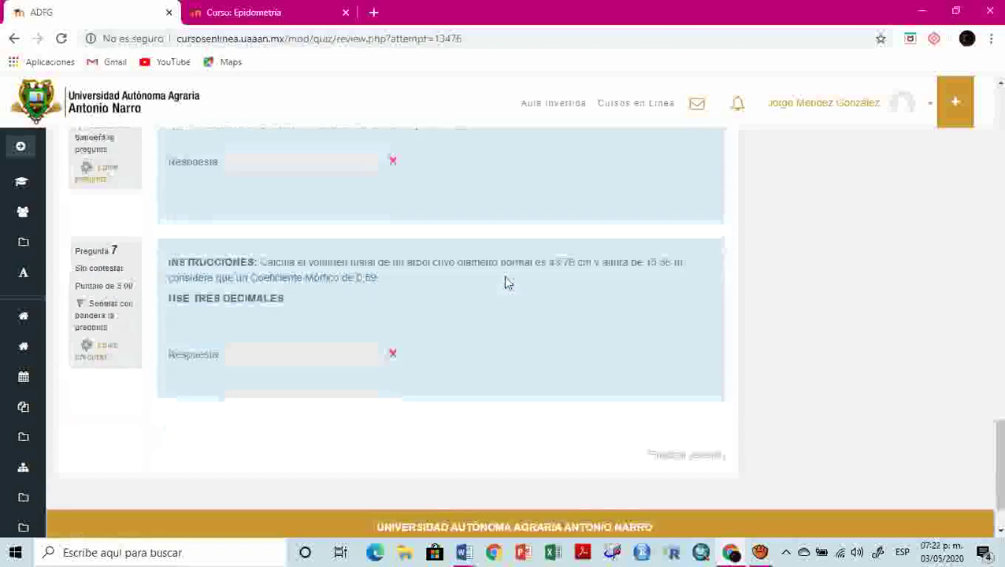
Finish the attempt review and examine the summary of previous attempts on the ADFG exam page
{"action": "left_click", "coordinate": [669, 456]}
{"action": "scroll", "coordinate": [611, 355], "scroll_direction": "down", "scroll_amount": 2}
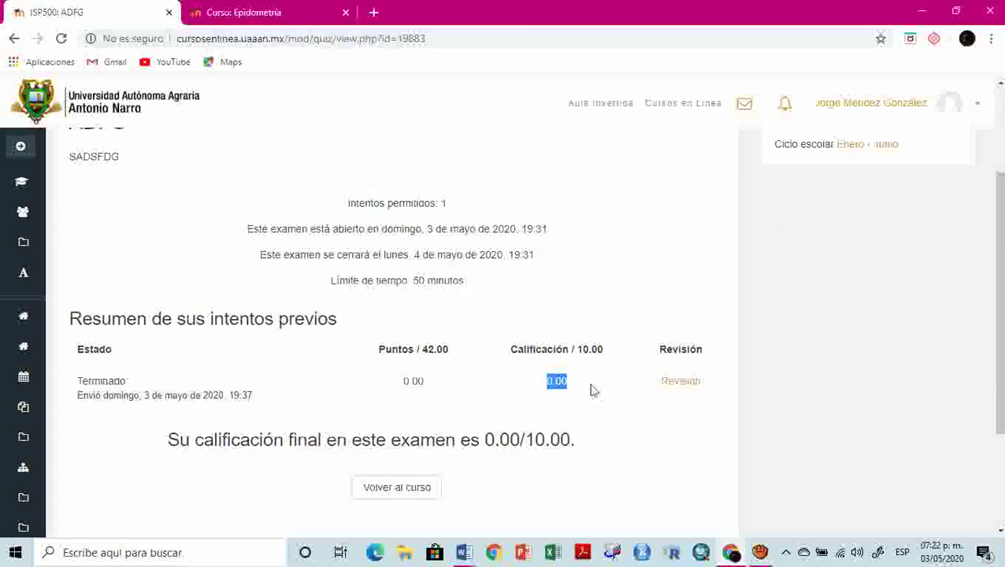
{"action": "scroll", "coordinate": [574, 386], "scroll_direction": "down", "scroll_amount": 2}
{"action": "scroll", "coordinate": [573, 387], "scroll_direction": "up", "scroll_amount": 4}
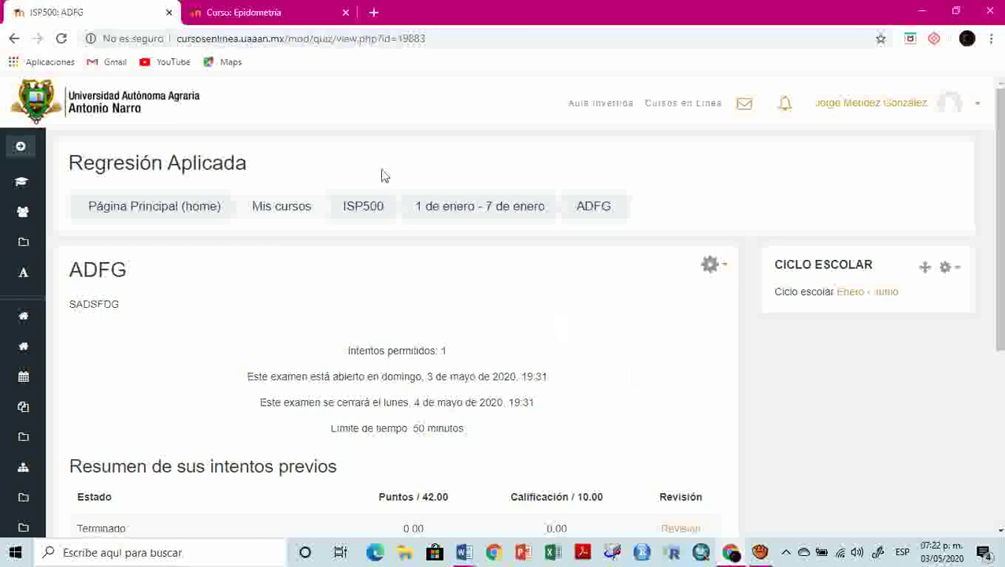
Switch to the Epidometría course and open its Regresion..prueba exam
{"action": "left_click", "coordinate": [254, 17]}
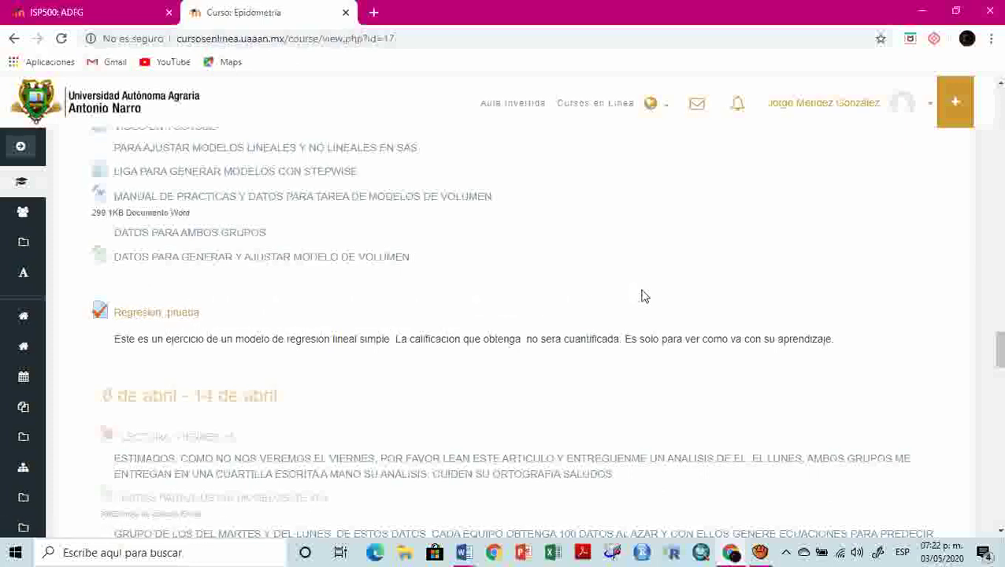
{"action": "left_click", "coordinate": [101, 14]}
{"action": "left_click", "coordinate": [241, 17]}
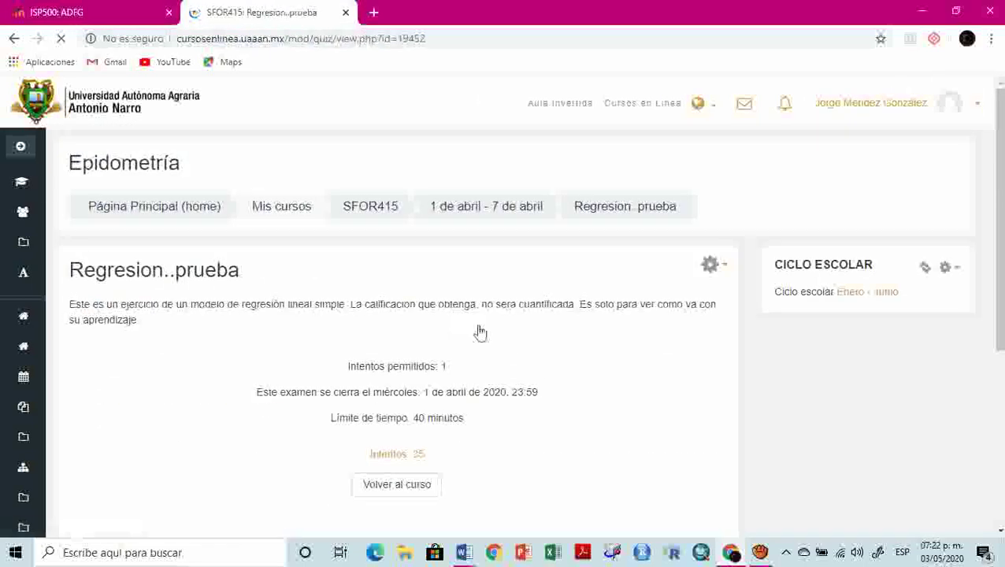
Go from the ADFG exam to its Regresión Aplicada course page and look over the listed activities
{"action": "scroll", "coordinate": [659, 409], "scroll_direction": "down", "scroll_amount": 1}
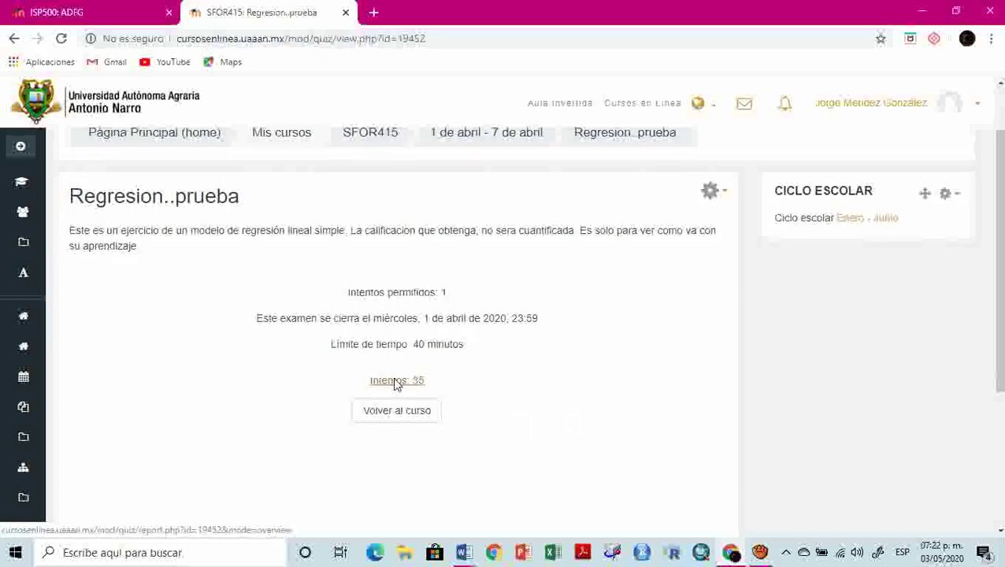
{"action": "left_click", "coordinate": [102, 14]}
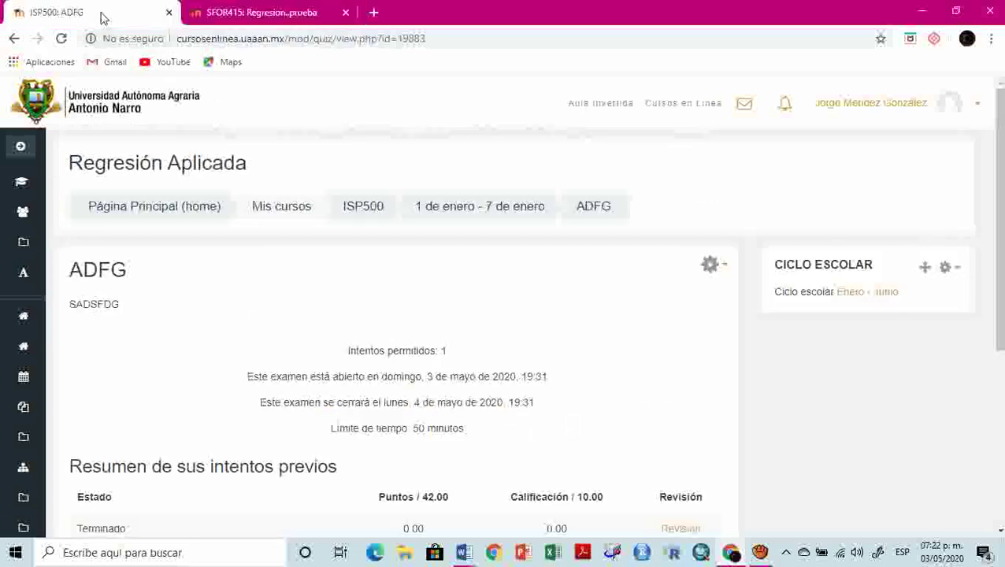
{"action": "left_click", "coordinate": [375, 214]}
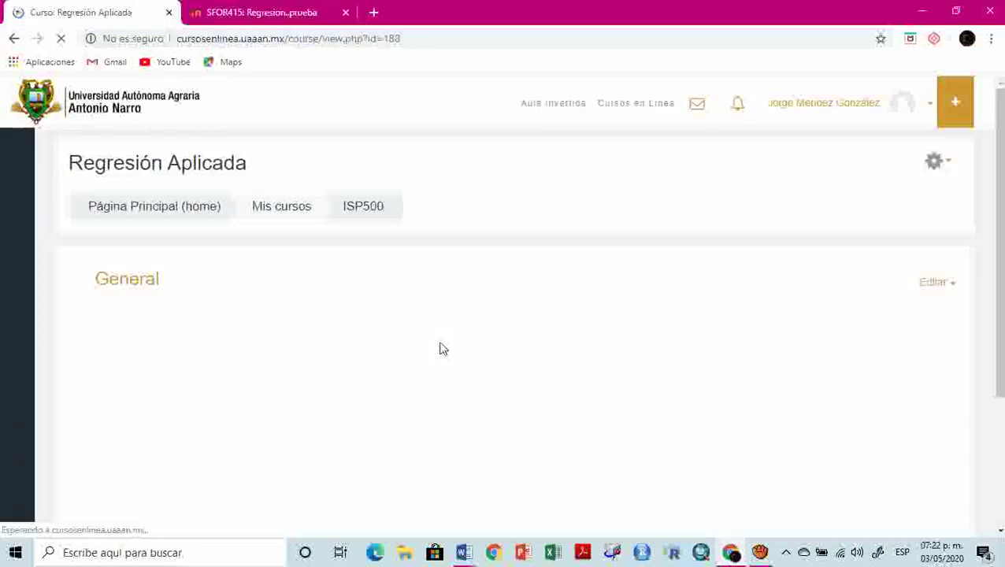
{"action": "scroll", "coordinate": [211, 258], "scroll_direction": "down", "scroll_amount": 3}
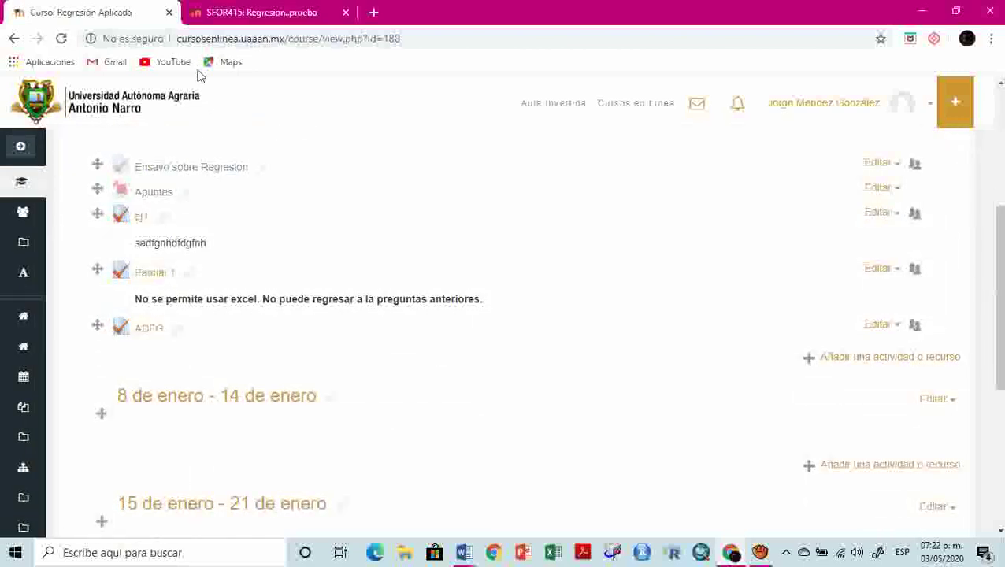
Go back to the Epidometría course, locate the Regresion..prueba exam again and open its attempts report
{"action": "left_click", "coordinate": [240, 14]}
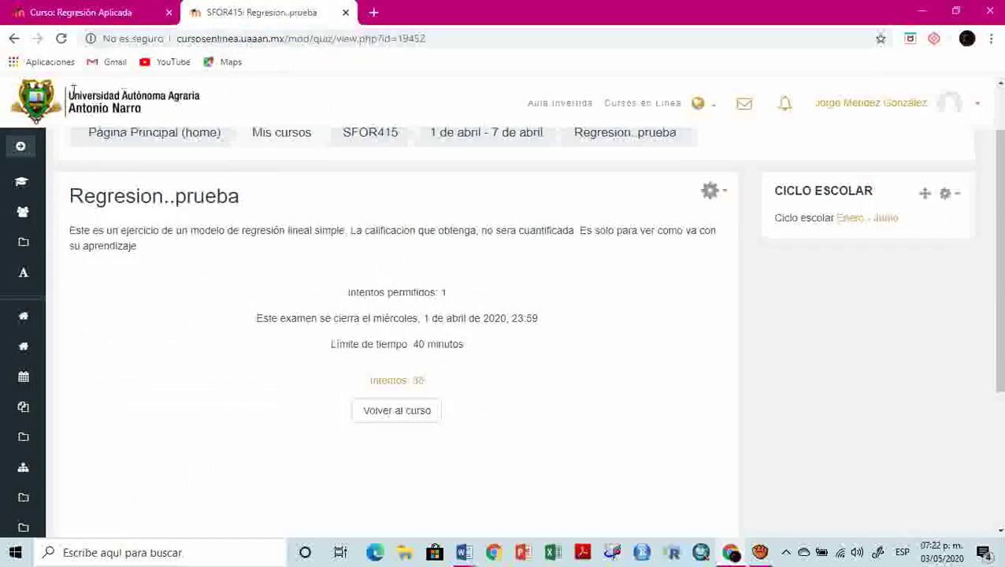
{"action": "left_click", "coordinate": [14, 38]}
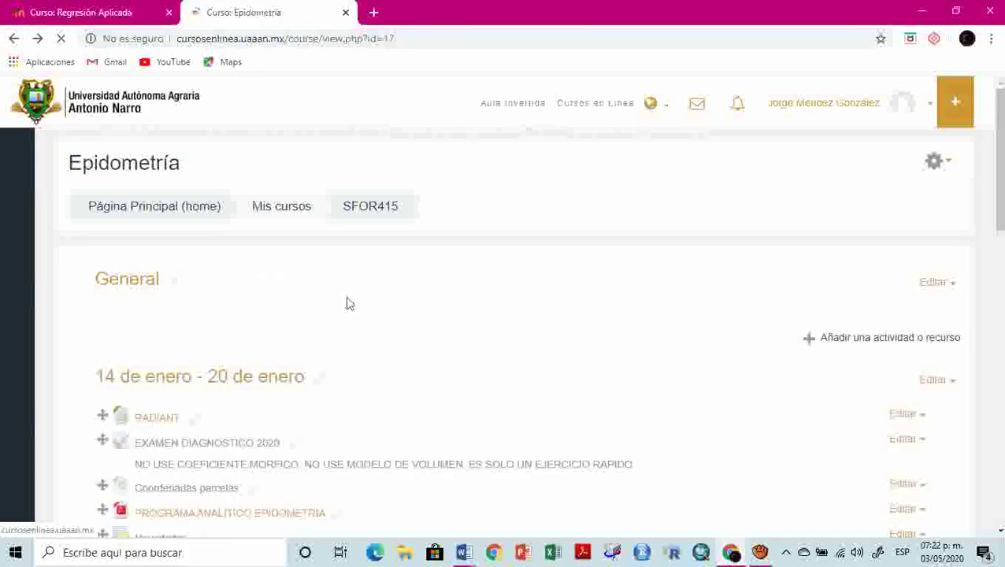
{"action": "scroll", "coordinate": [445, 331], "scroll_direction": "down", "scroll_amount": 20}
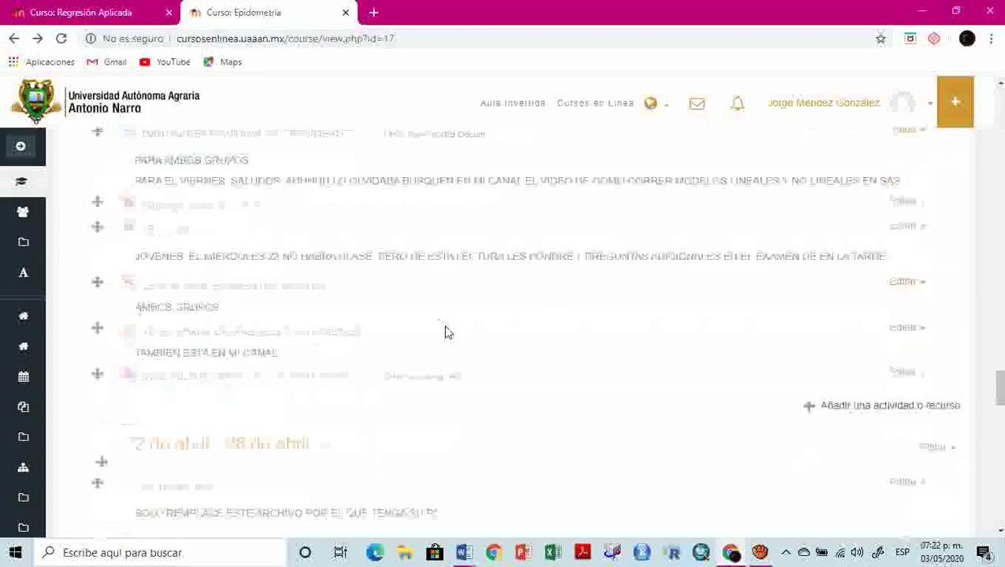
{"action": "scroll", "coordinate": [445, 332], "scroll_direction": "down", "scroll_amount": 15}
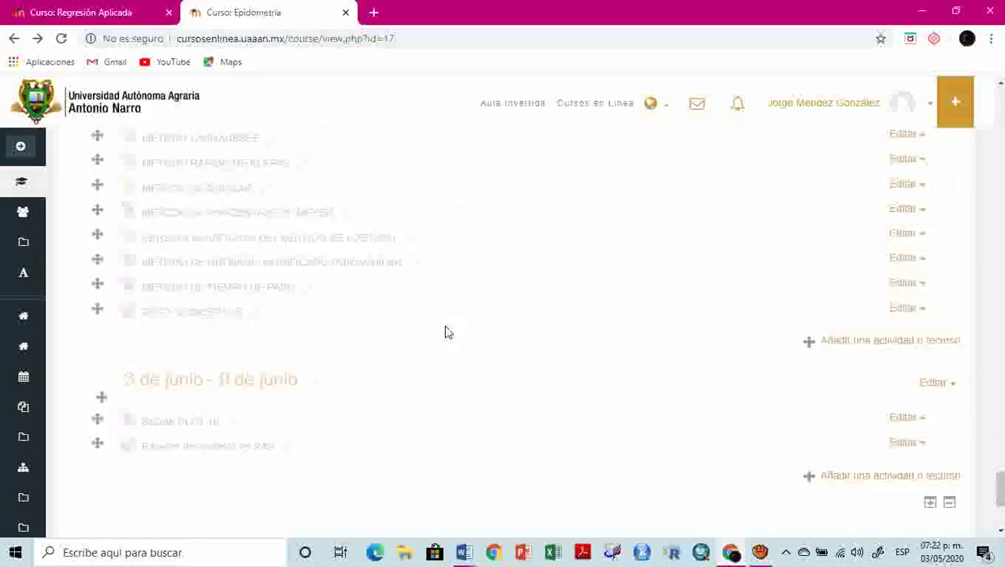
{"action": "scroll", "coordinate": [445, 332], "scroll_direction": "up", "scroll_amount": 10}
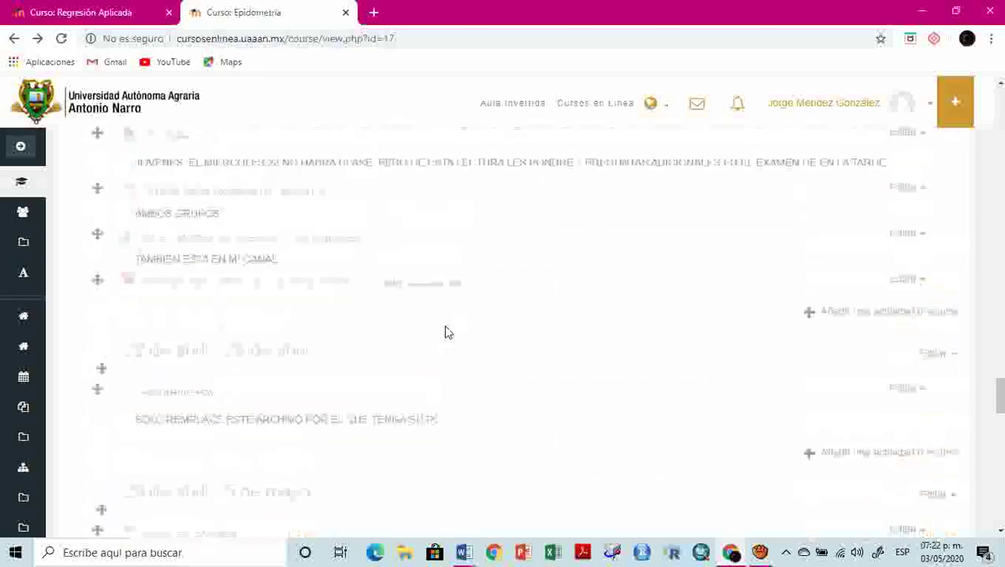
{"action": "scroll", "coordinate": [446, 332], "scroll_direction": "up", "scroll_amount": 10}
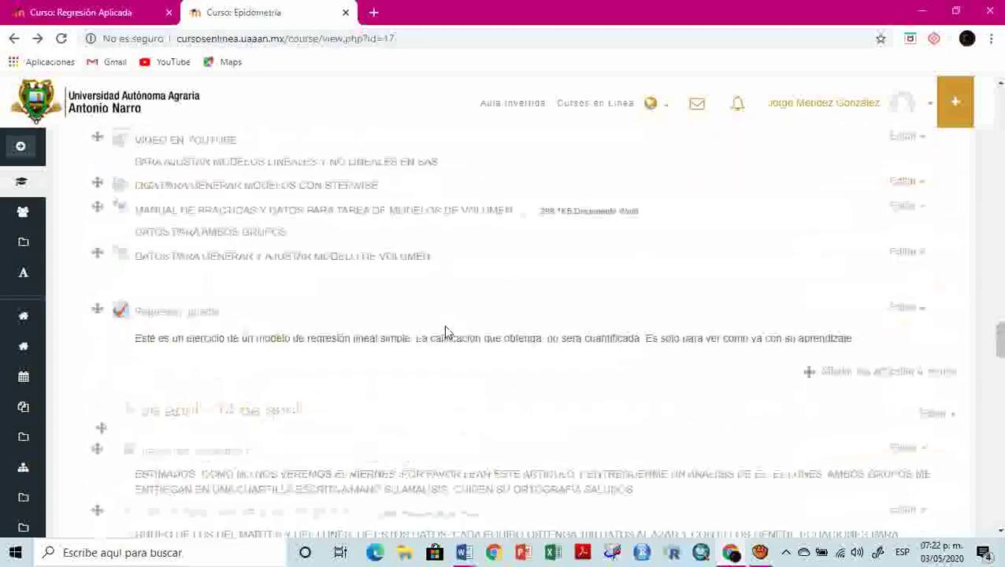
{"action": "scroll", "coordinate": [445, 332], "scroll_direction": "up", "scroll_amount": 1}
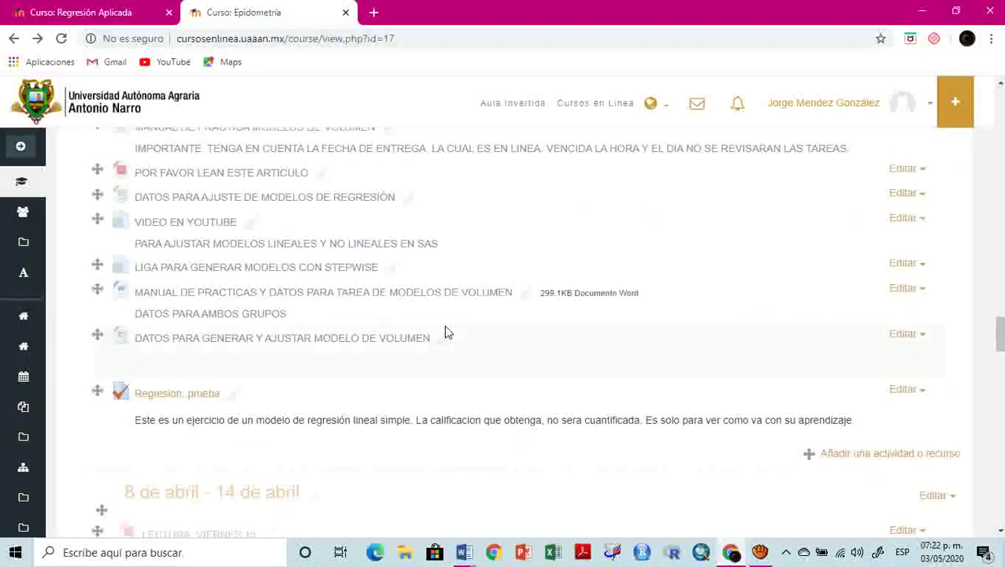
{"action": "left_click", "coordinate": [176, 394]}
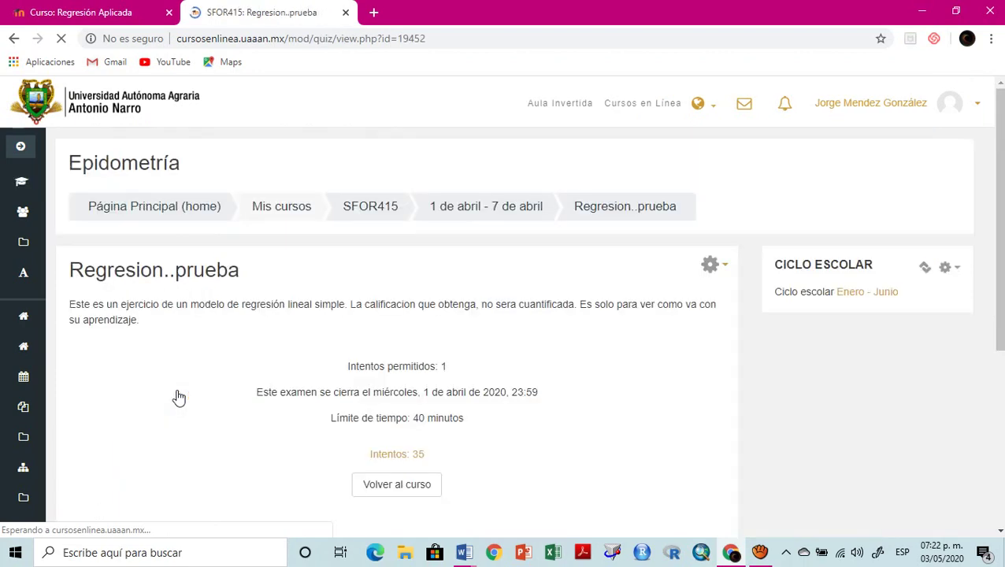
{"action": "left_click", "coordinate": [397, 455]}
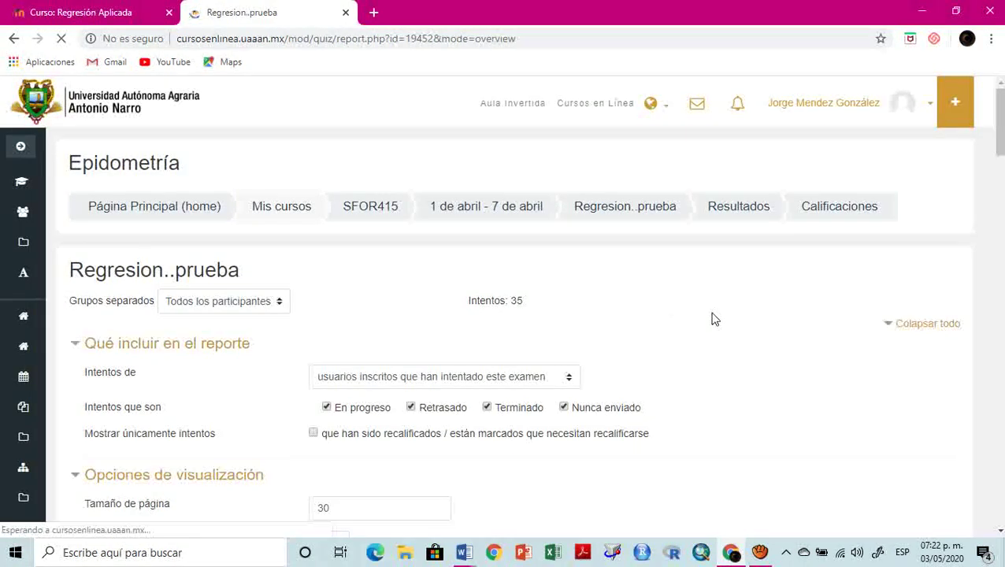
Examine the start and finish times of the first attempt in the Regresion..prueba attempts table
{"action": "scroll", "coordinate": [712, 319], "scroll_direction": "down", "scroll_amount": 2}
{"action": "scroll", "coordinate": [711, 319], "scroll_direction": "down", "scroll_amount": 6}
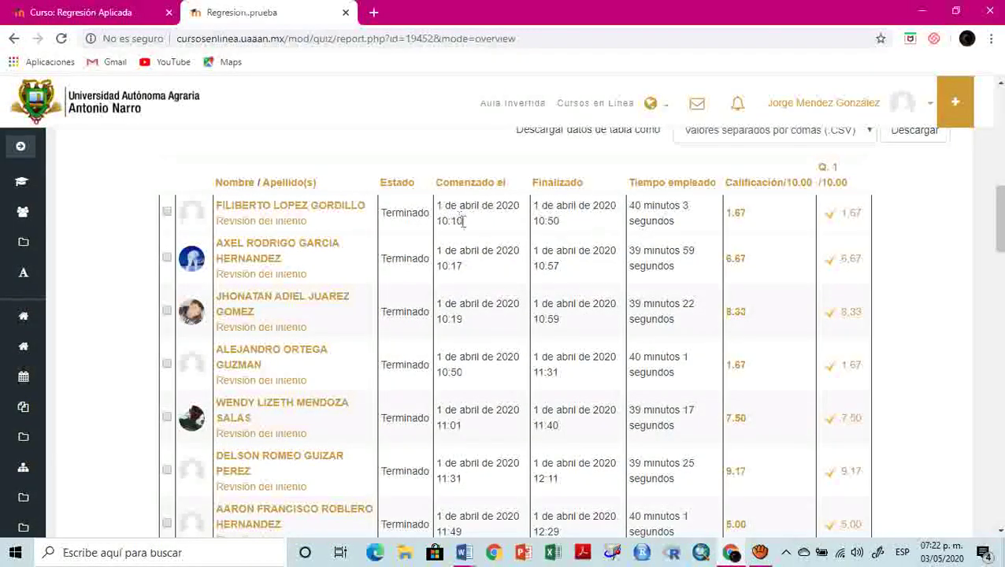
{"action": "left_click_drag", "start_coordinate": [462, 223], "coordinate": [438, 214]}
{"action": "left_click_drag", "start_coordinate": [581, 232], "coordinate": [539, 225]}
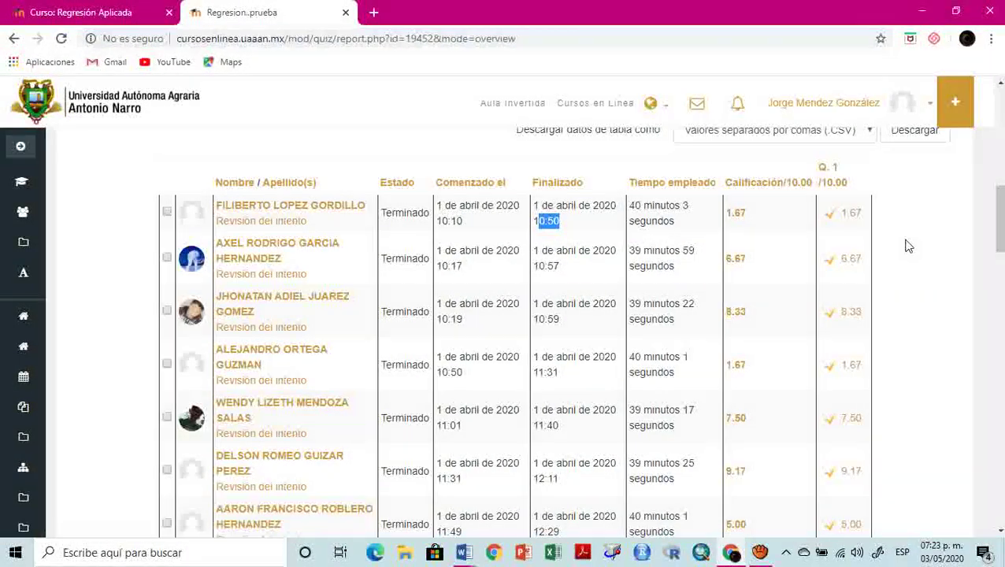
Look through the remaining student attempts, the overall average and the bar chart of grade ranges
{"action": "scroll", "coordinate": [907, 246], "scroll_direction": "down", "scroll_amount": 7}
{"action": "scroll", "coordinate": [905, 260], "scroll_direction": "down", "scroll_amount": 15}
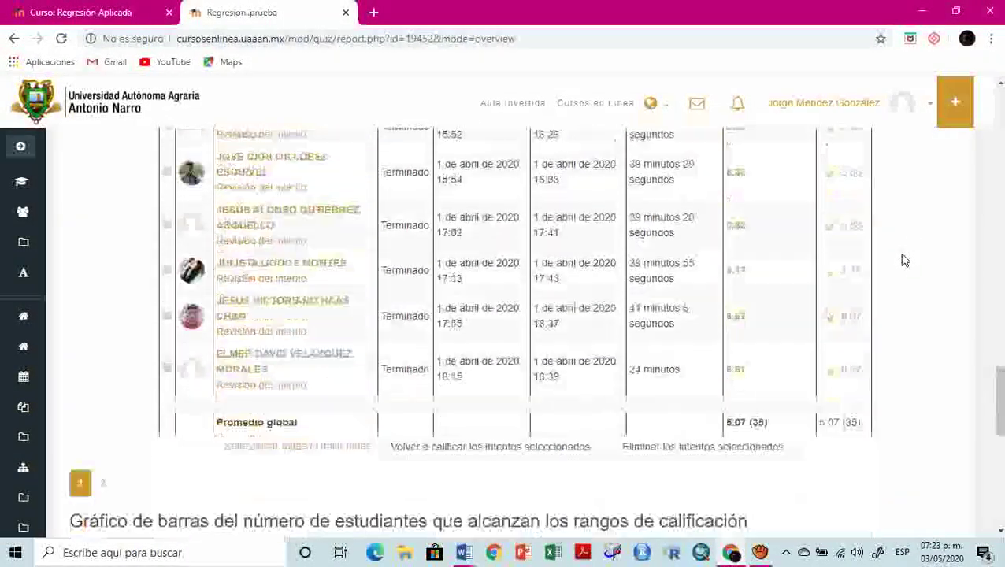
{"action": "scroll", "coordinate": [904, 260], "scroll_direction": "down", "scroll_amount": 1}
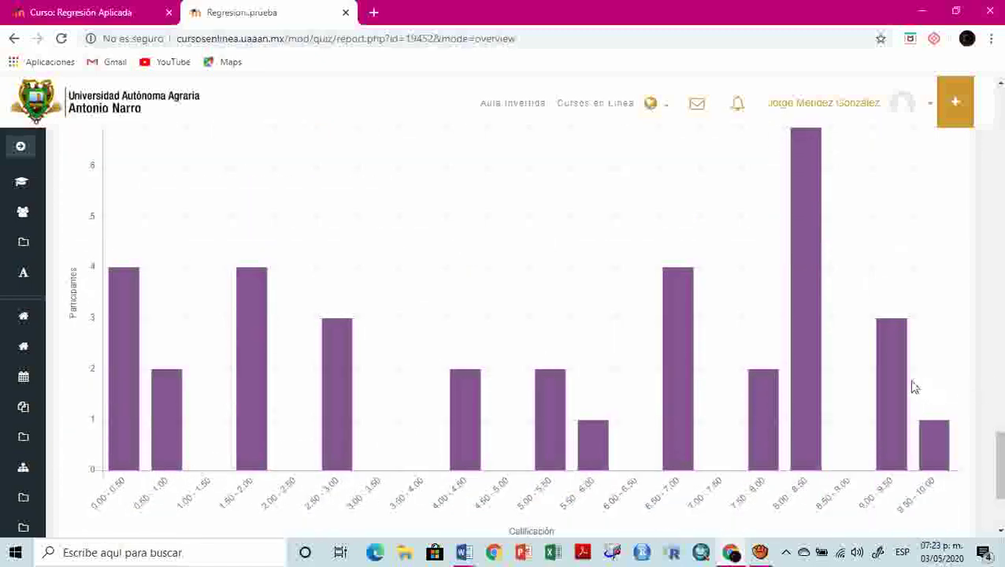
{"action": "scroll", "coordinate": [914, 386], "scroll_direction": "down", "scroll_amount": 3}
{"action": "scroll", "coordinate": [913, 387], "scroll_direction": "up", "scroll_amount": 15}
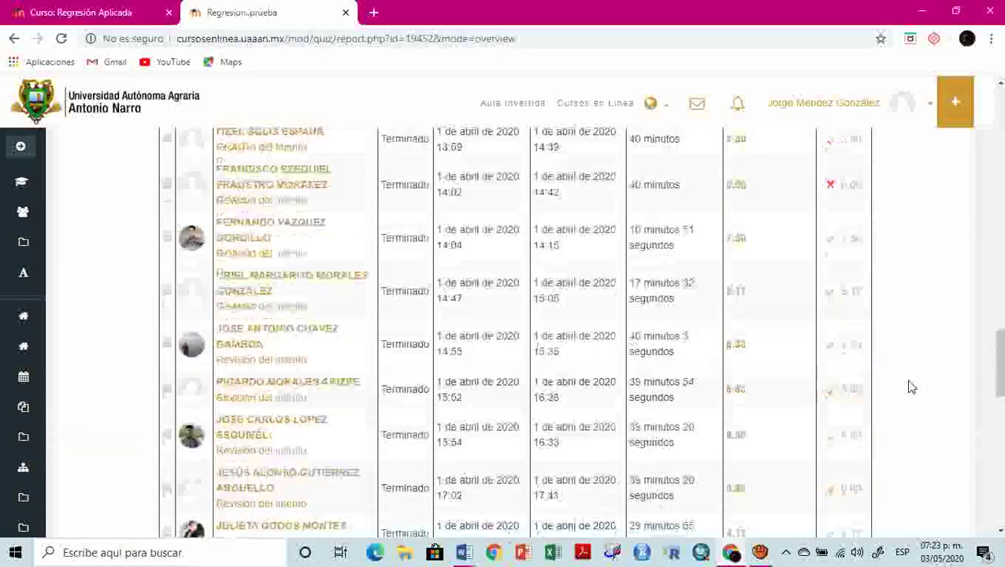
{"action": "scroll", "coordinate": [911, 387], "scroll_direction": "up", "scroll_amount": 14}
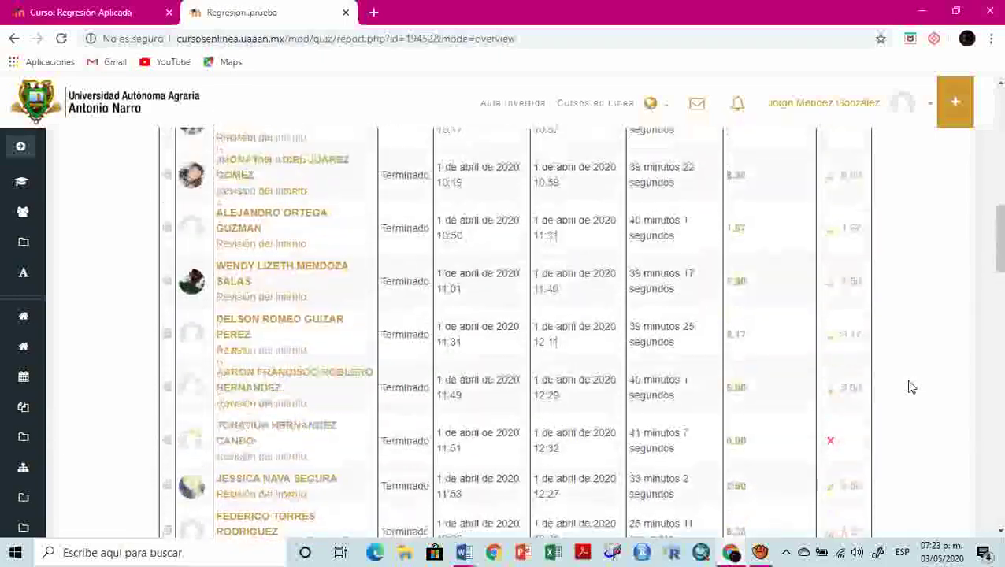
Download the attempts table data in Microsoft Excel (.xlsx) format
{"action": "scroll", "coordinate": [911, 387], "scroll_direction": "up", "scroll_amount": 3}
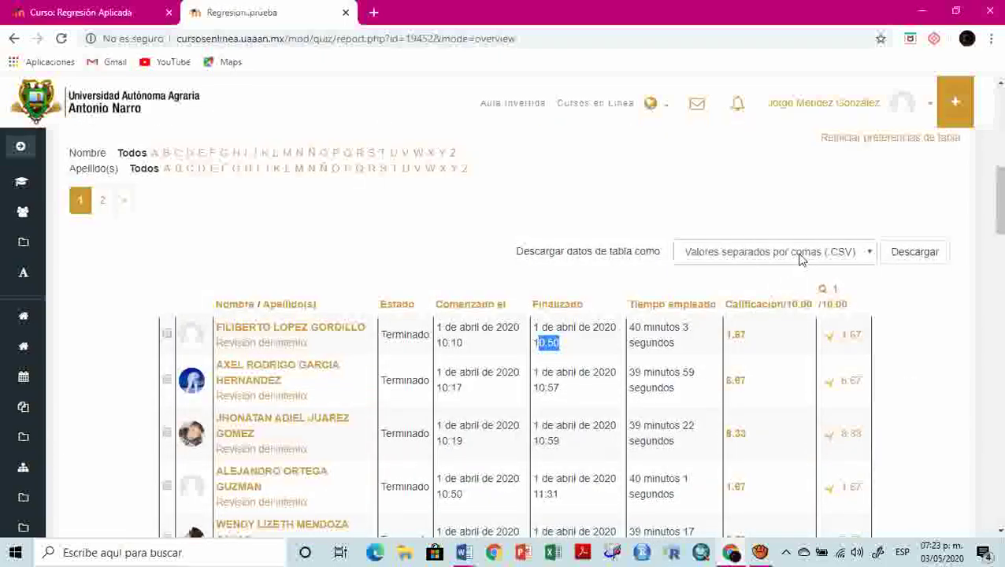
{"action": "left_click", "coordinate": [801, 260]}
{"action": "left_click", "coordinate": [567, 265]}
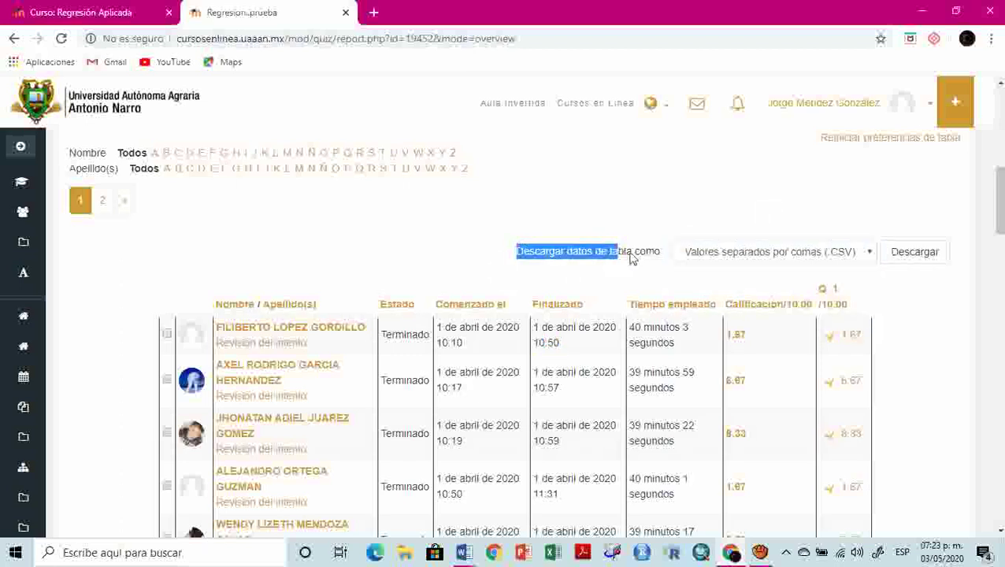
{"action": "left_click", "coordinate": [770, 257]}
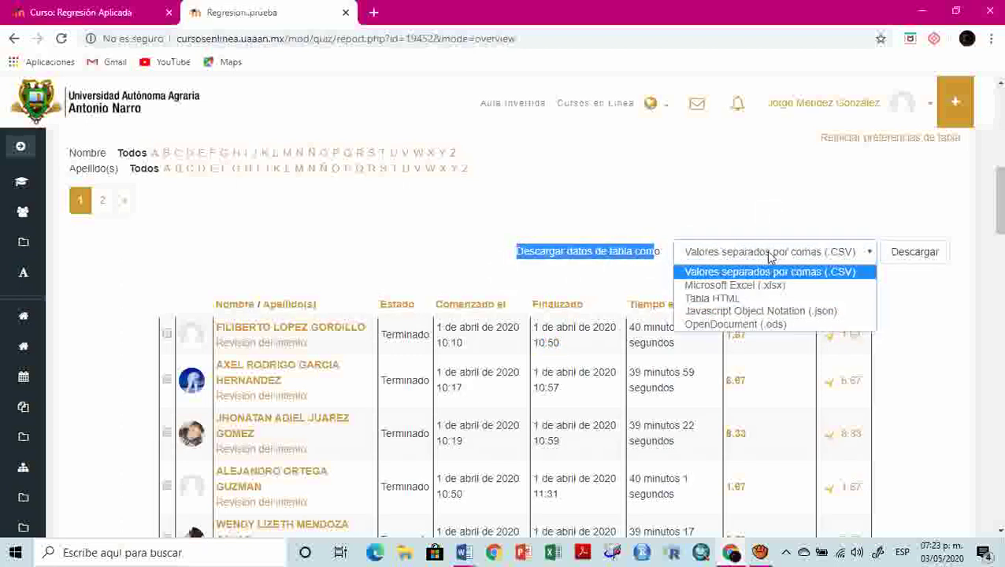
{"action": "left_click", "coordinate": [768, 286]}
{"action": "left_click", "coordinate": [908, 256]}
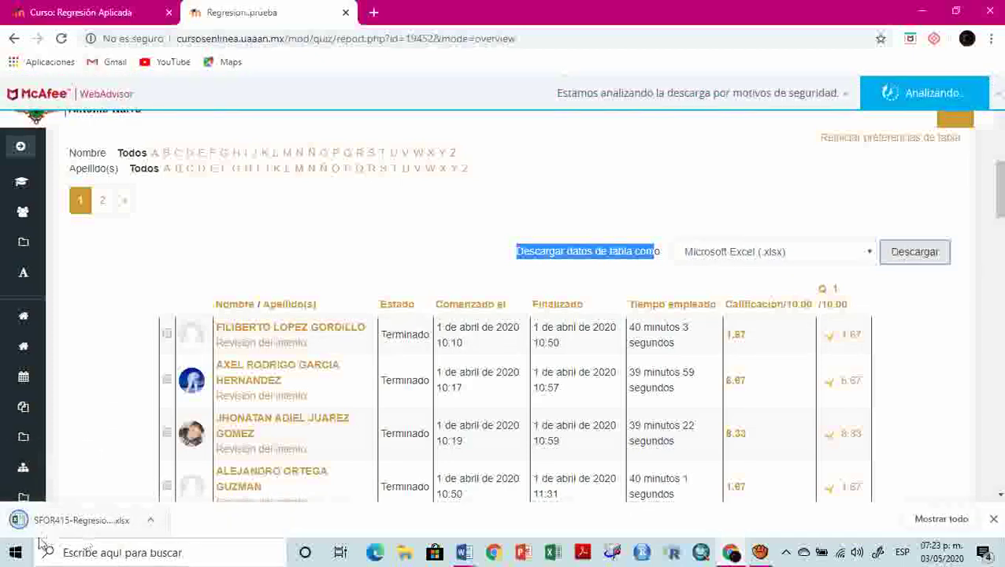
Open the downloaded grades workbook in Excel, dismiss the Office activation assistant and inspect the exported attempts at 115% zoom
{"action": "left_click", "coordinate": [61, 523]}
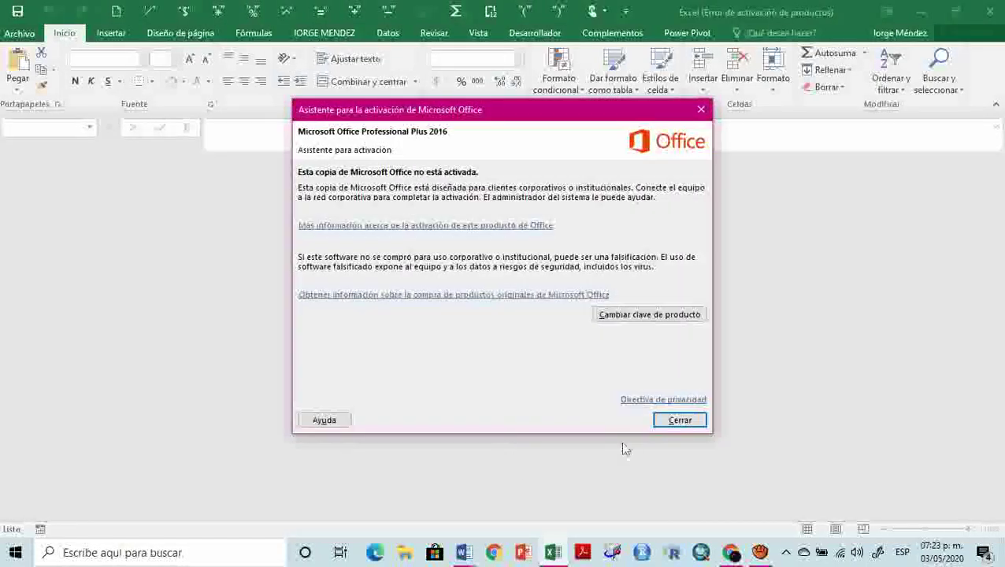
{"action": "left_click", "coordinate": [672, 416]}
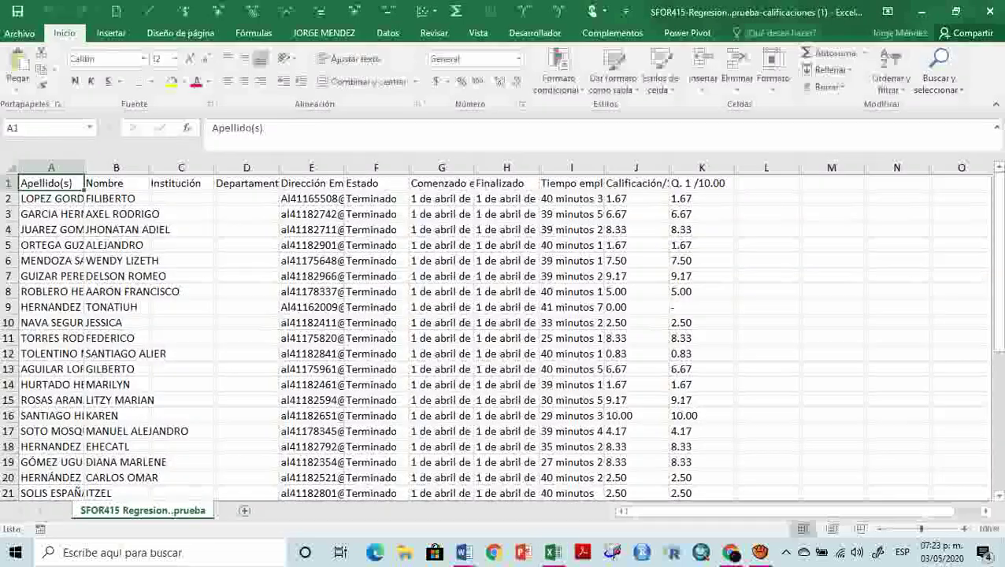
{"action": "scroll", "coordinate": [390, 326], "scroll_direction": "up", "scroll_amount": 1}
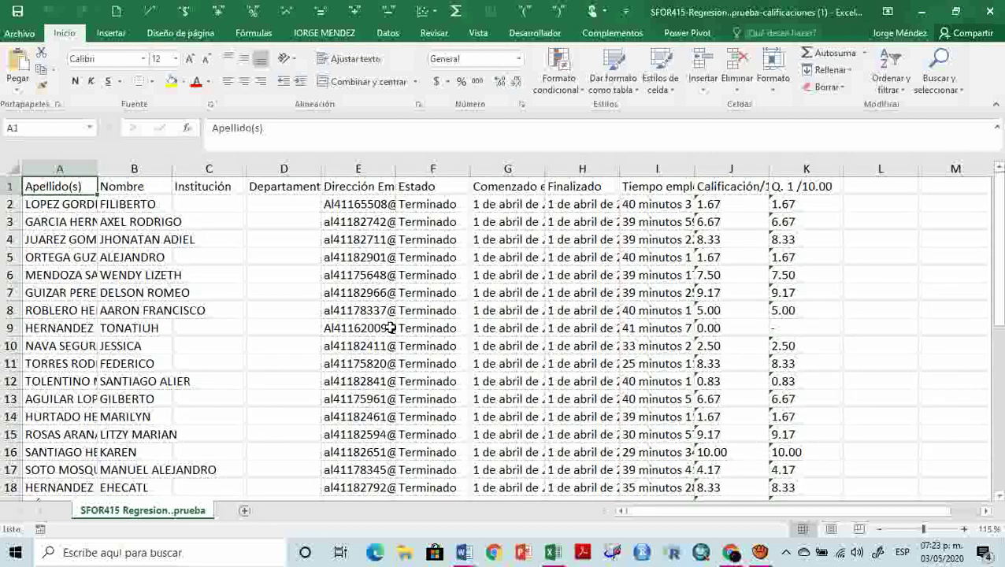
Switch back to Chrome and open the Calificaciones page of the Epidometría course
{"action": "left_click", "coordinate": [732, 554]}
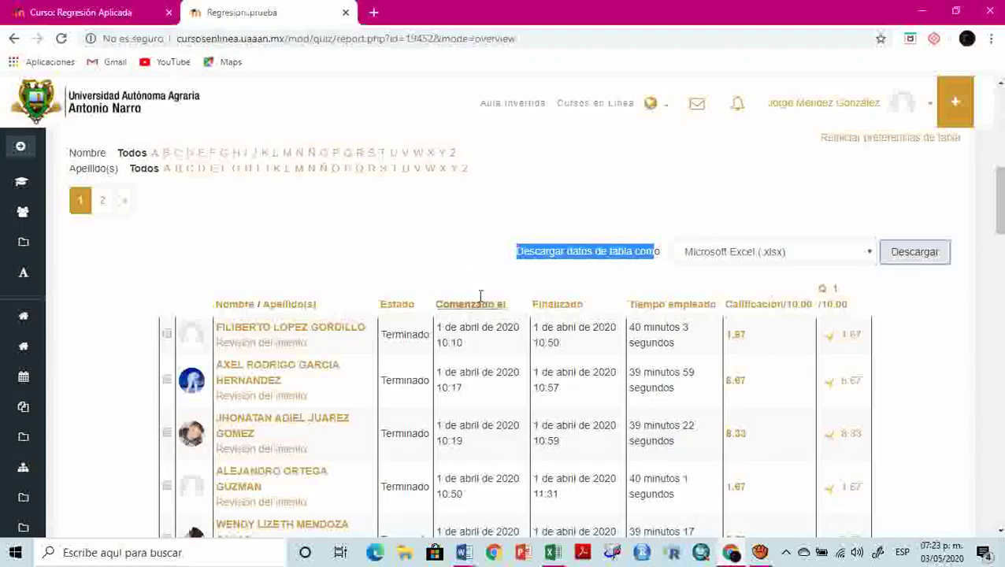
{"action": "left_click", "coordinate": [426, 238]}
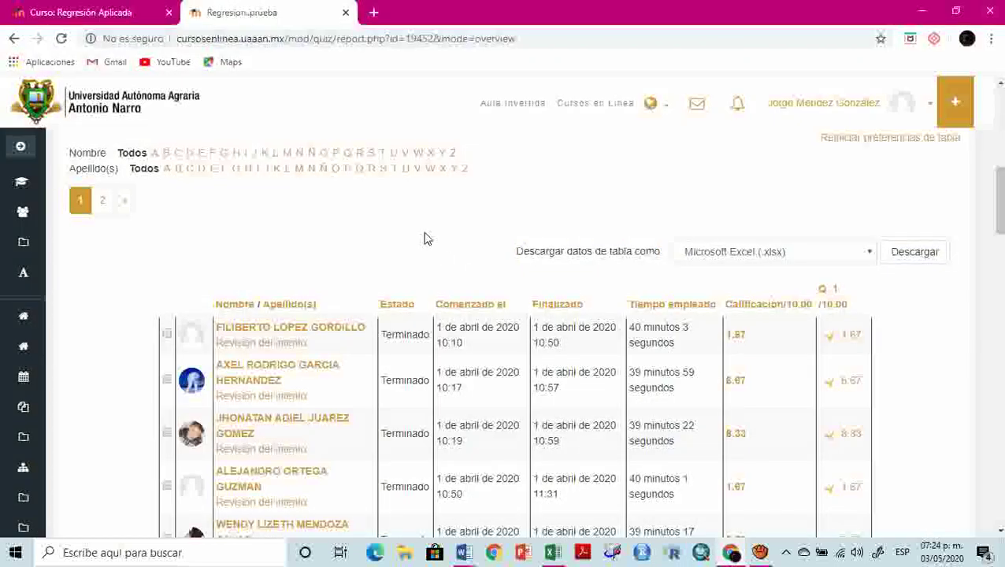
{"action": "scroll", "coordinate": [424, 238], "scroll_direction": "up", "scroll_amount": 1}
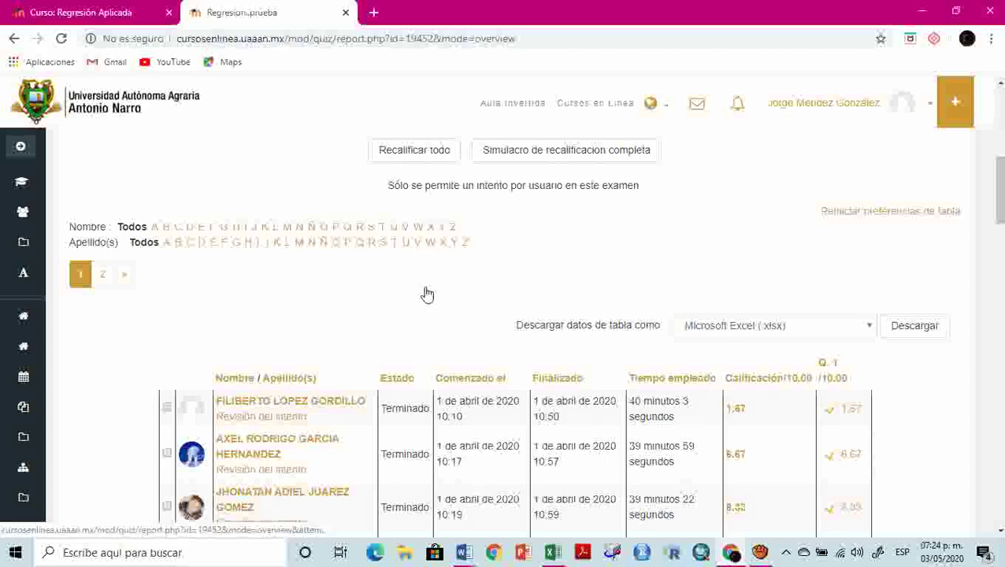
{"action": "scroll", "coordinate": [426, 294], "scroll_direction": "up", "scroll_amount": 2}
{"action": "mouse_move", "coordinate": [37, 392]}
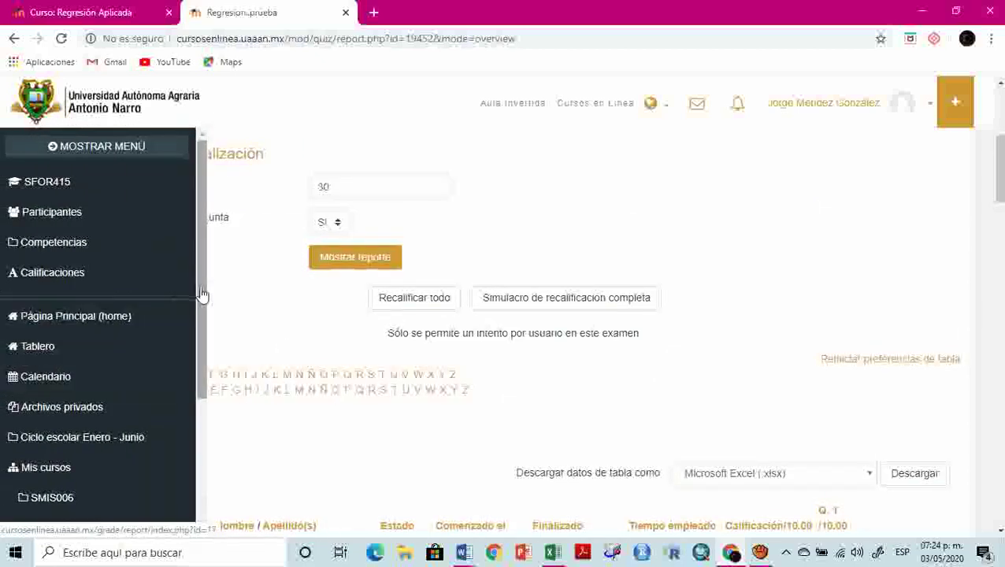
{"action": "left_click", "coordinate": [101, 283]}
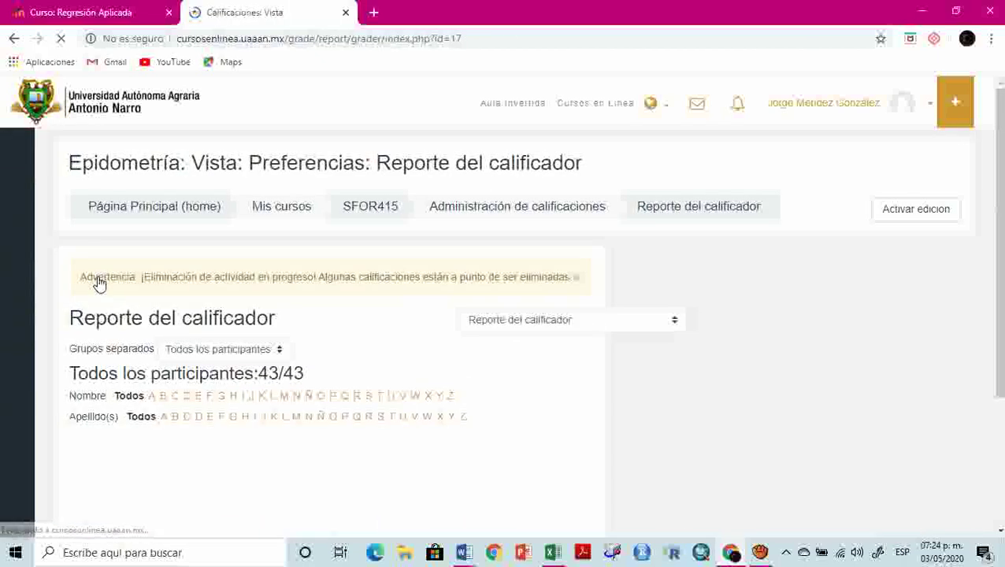
Look through the student list and grade columns in the Epidometría grader report
{"action": "scroll", "coordinate": [505, 386], "scroll_direction": "down", "scroll_amount": 3}
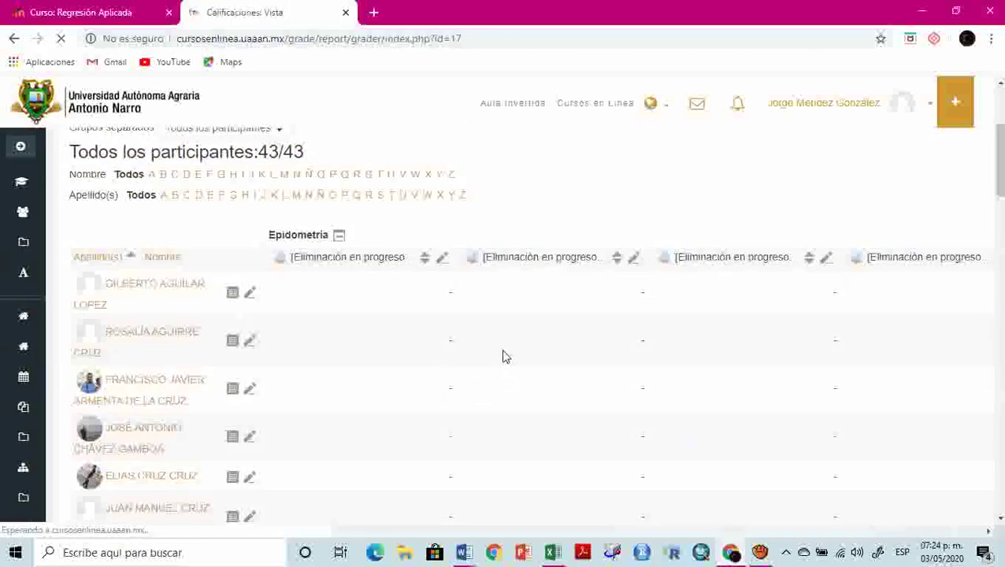
{"action": "scroll", "coordinate": [865, 285], "scroll_direction": "down", "scroll_amount": 10}
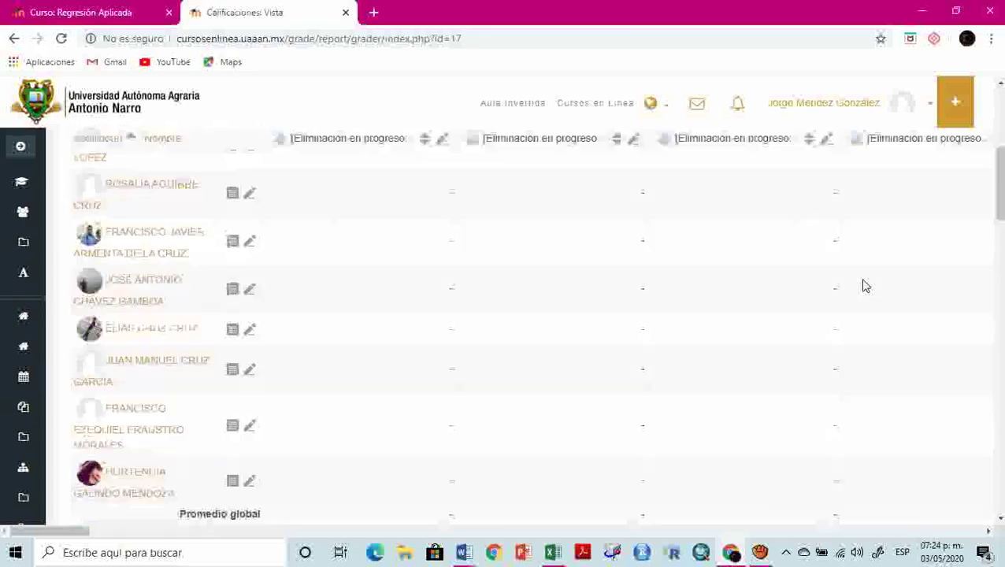
{"action": "left_click_drag", "start_coordinate": [999, 319], "coordinate": [1000, 197]}
{"action": "scroll", "coordinate": [649, 253], "scroll_direction": "up", "scroll_amount": 2}
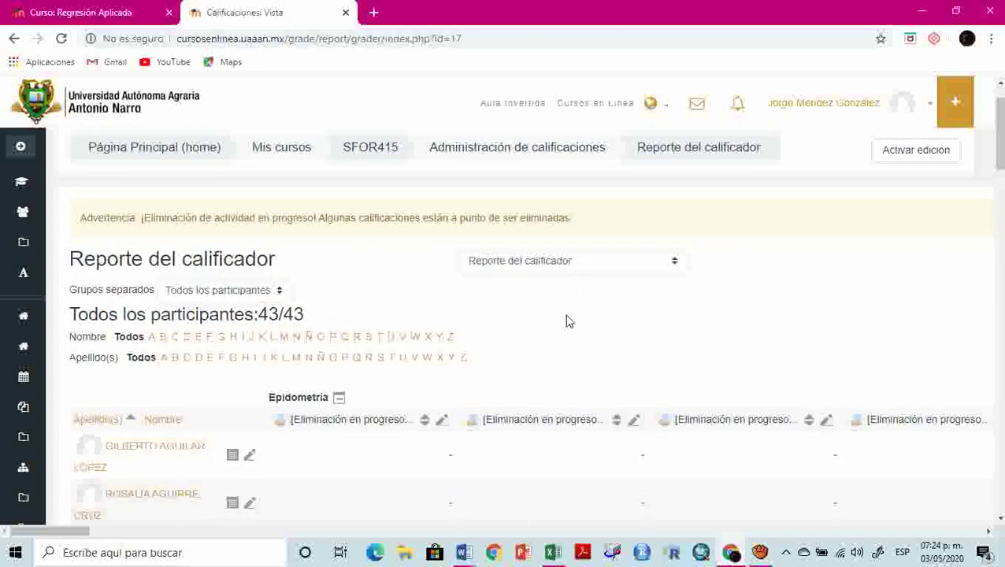
Open the Hoja de cálculo Excel export page from the Epidometría grader report
{"action": "left_click", "coordinate": [550, 267]}
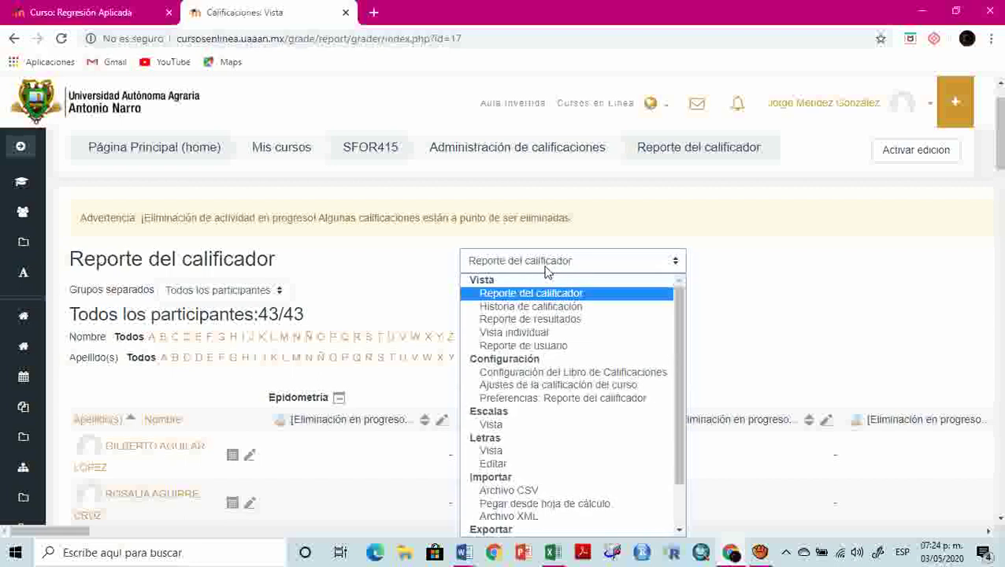
{"action": "scroll", "coordinate": [676, 463], "scroll_direction": "down", "scroll_amount": 2}
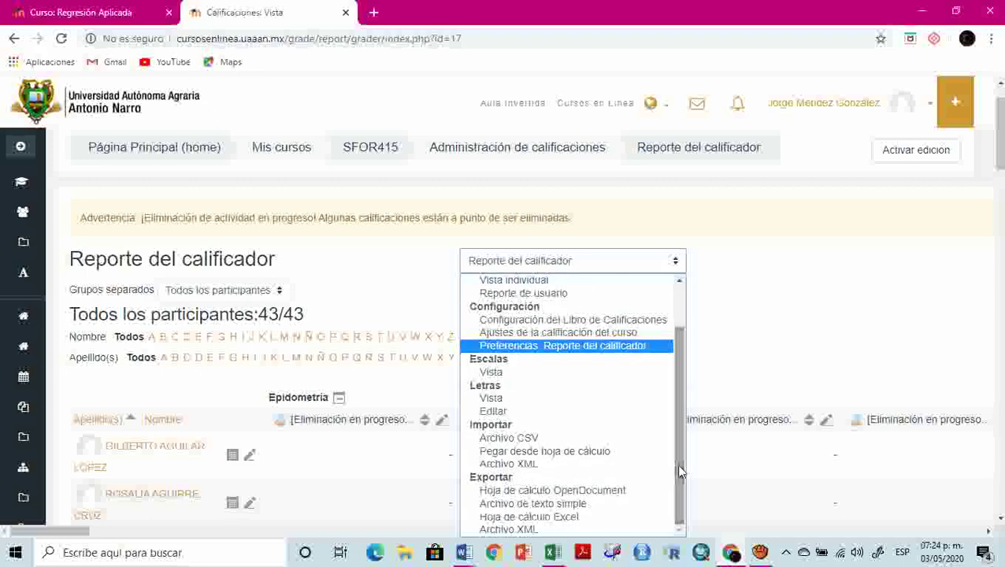
{"action": "left_click", "coordinate": [530, 516]}
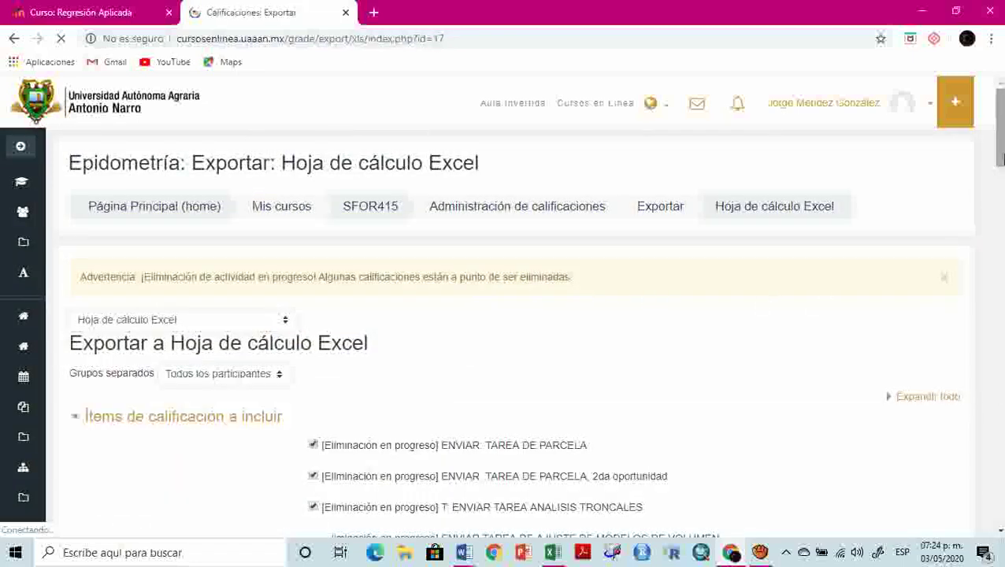
Deselect all grade items, include only Primer parcial 2020, Regresion..prueba and Modelos de volumen, and download the Excel export
{"action": "left_click_drag", "start_coordinate": [999, 134], "coordinate": [1001, 182]}
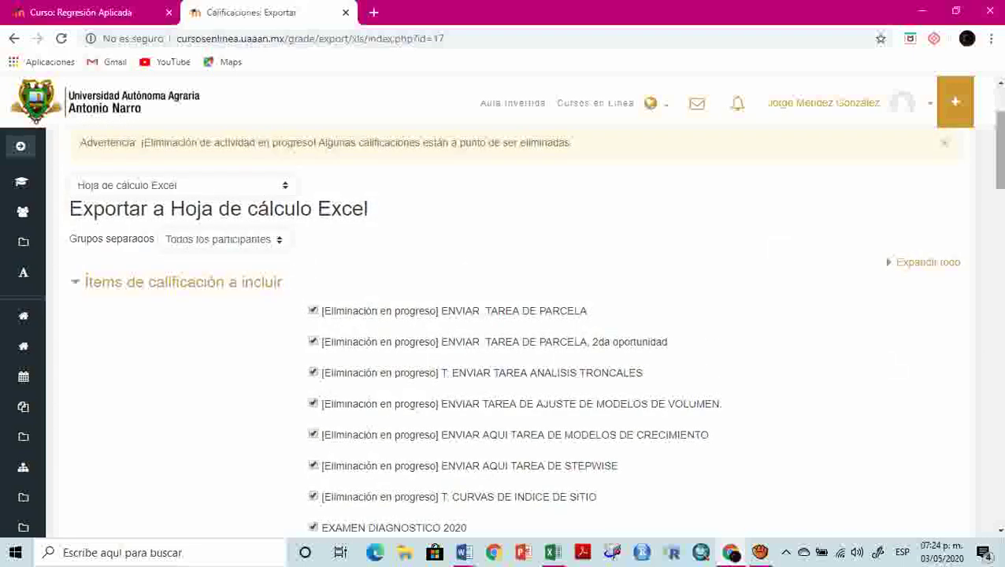
{"action": "left_click_drag", "start_coordinate": [1001, 181], "coordinate": [1001, 485]}
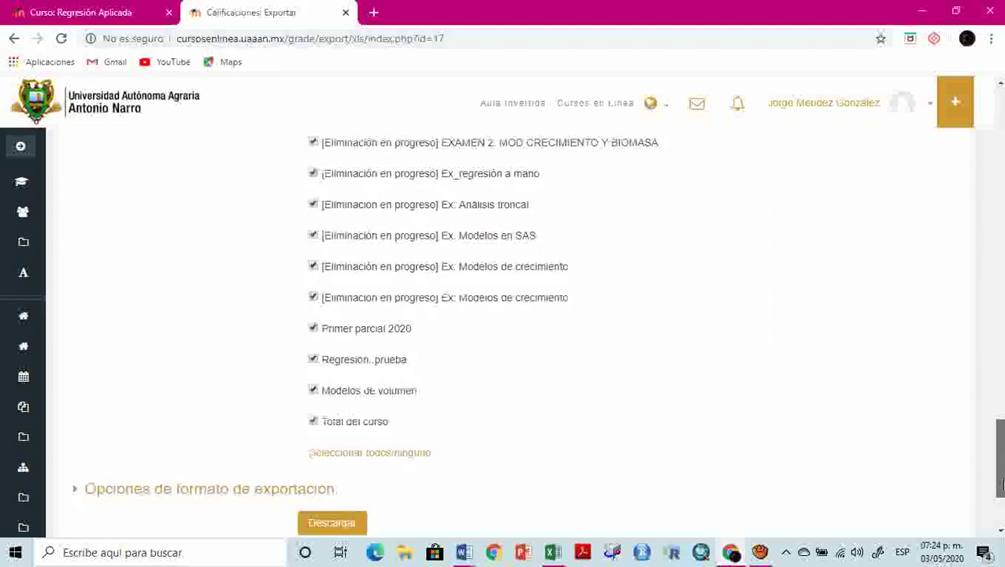
{"action": "left_click", "coordinate": [405, 454]}
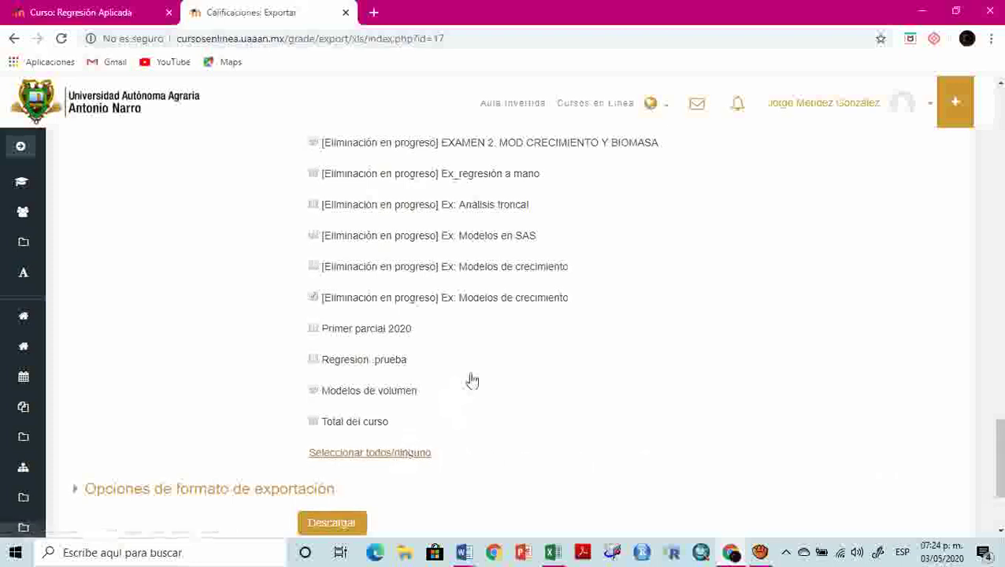
{"action": "left_click", "coordinate": [314, 329]}
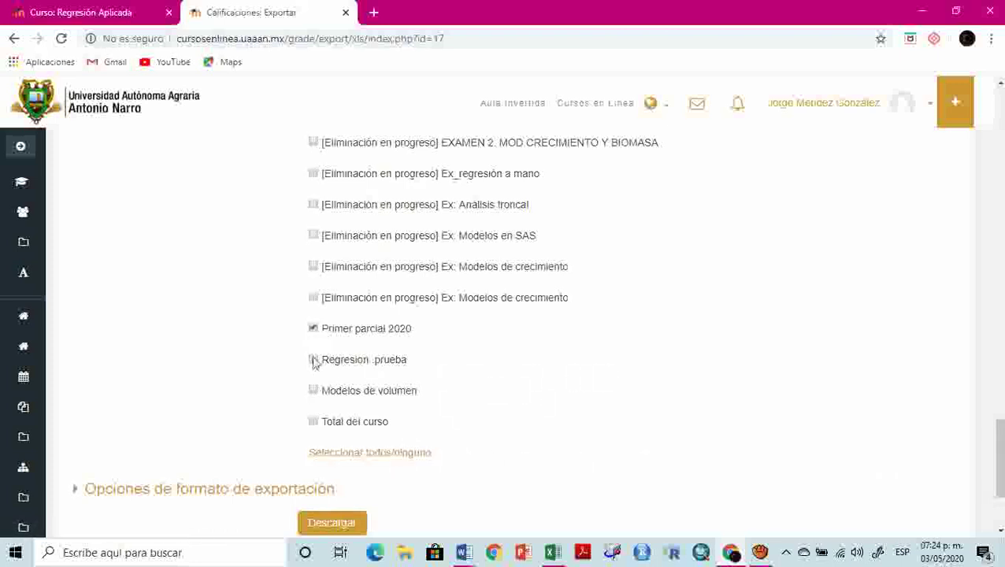
{"action": "double_click", "coordinate": [408, 330]}
{"action": "left_click", "coordinate": [415, 361]}
{"action": "left_click", "coordinate": [340, 523]}
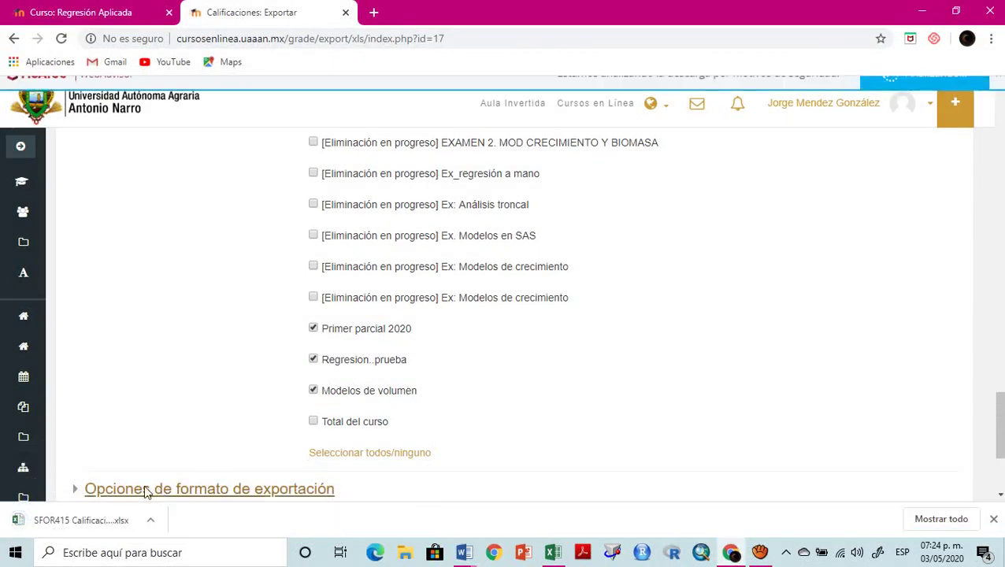
Open the downloaded SFOR415 Calificaciones workbook in Excel, enable editing and enlarge the sheet to 130% zoom
{"action": "left_click", "coordinate": [85, 526]}
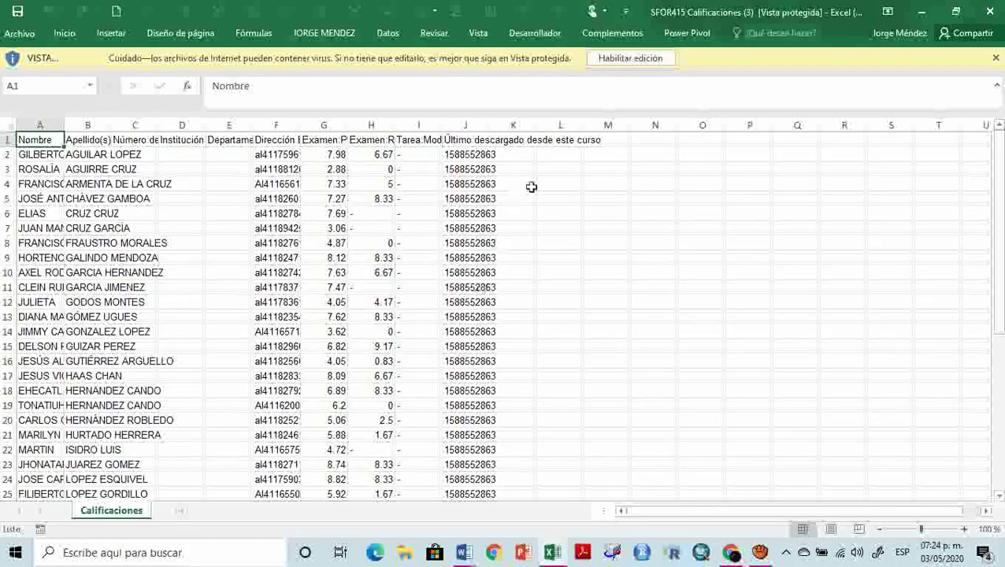
{"action": "left_click", "coordinate": [631, 59]}
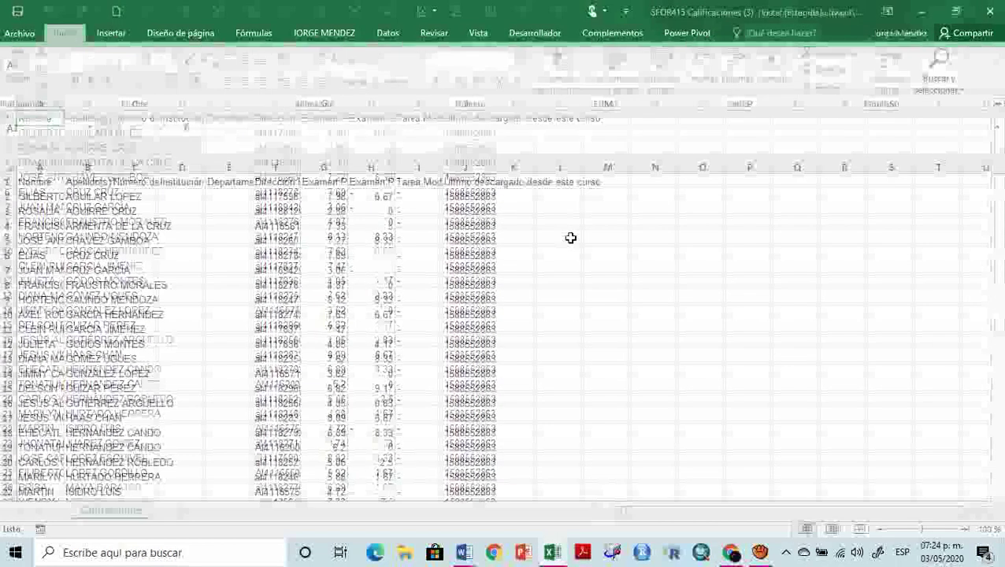
{"action": "left_click_drag", "start_coordinate": [337, 170], "coordinate": [370, 167]}
{"action": "left_click", "coordinate": [537, 201]}
{"action": "scroll", "coordinate": [639, 238], "scroll_direction": "up", "scroll_amount": 2}
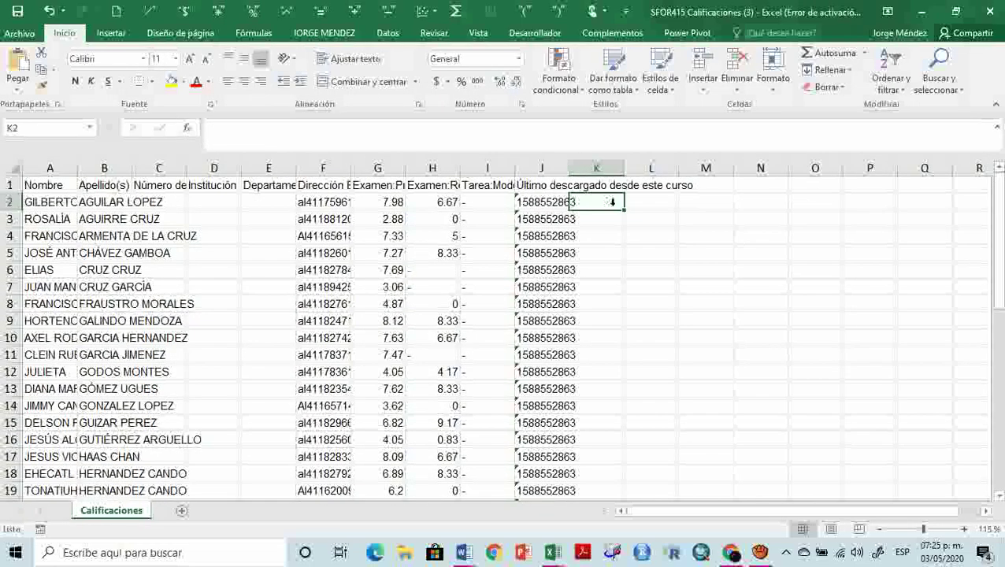
{"action": "scroll", "coordinate": [610, 202], "scroll_direction": "up", "scroll_amount": 1}
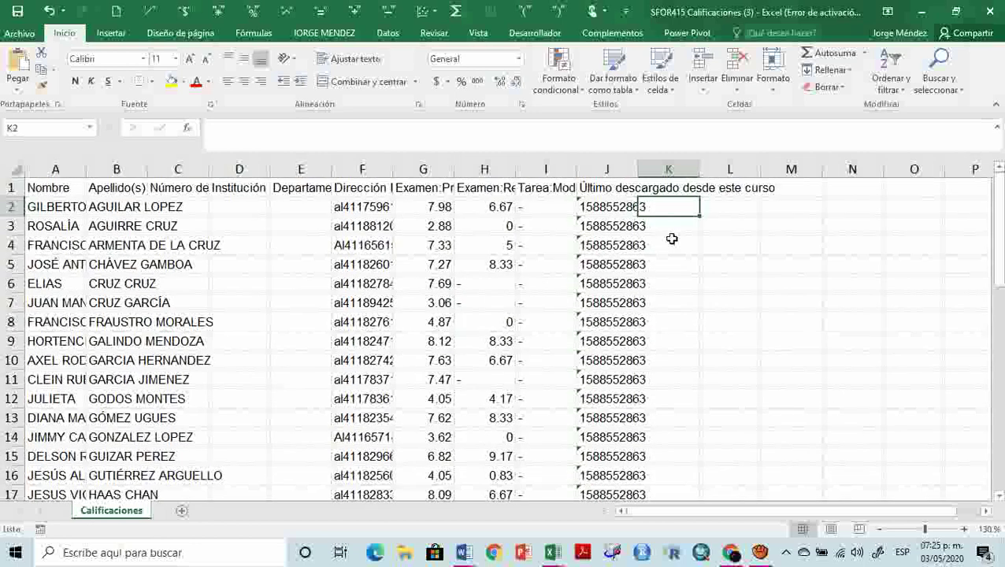
Calculate the average of the two exam grades in G2:H2 in cell L2 with the PROMEDIO function
{"action": "type", "text": "="}
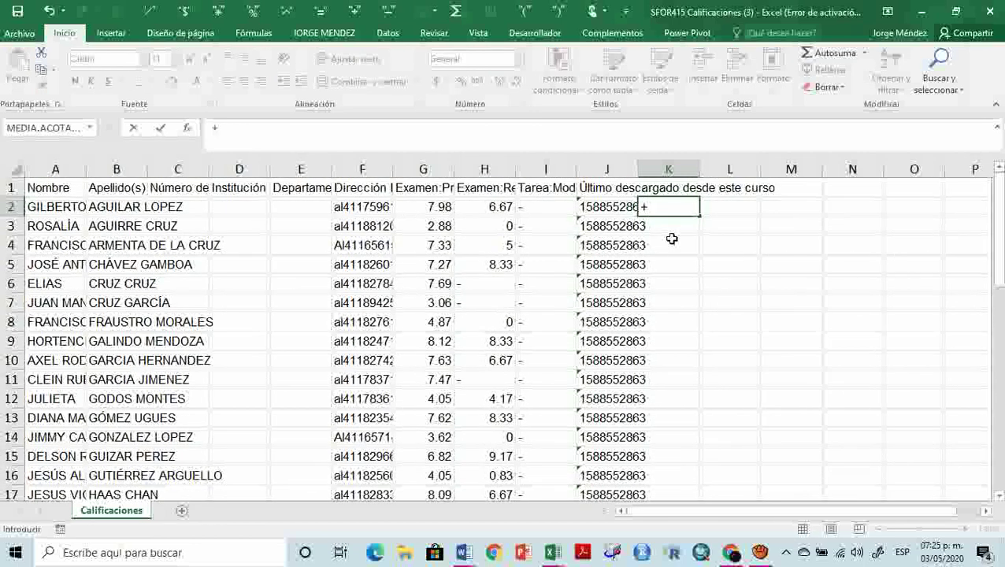
{"action": "key", "text": "Escape"}
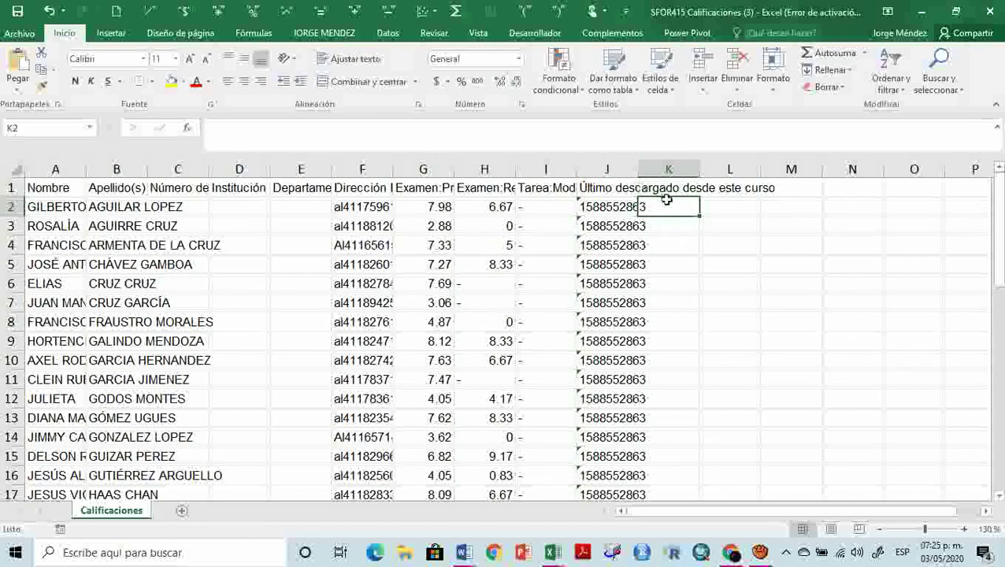
{"action": "left_click", "coordinate": [709, 207]}
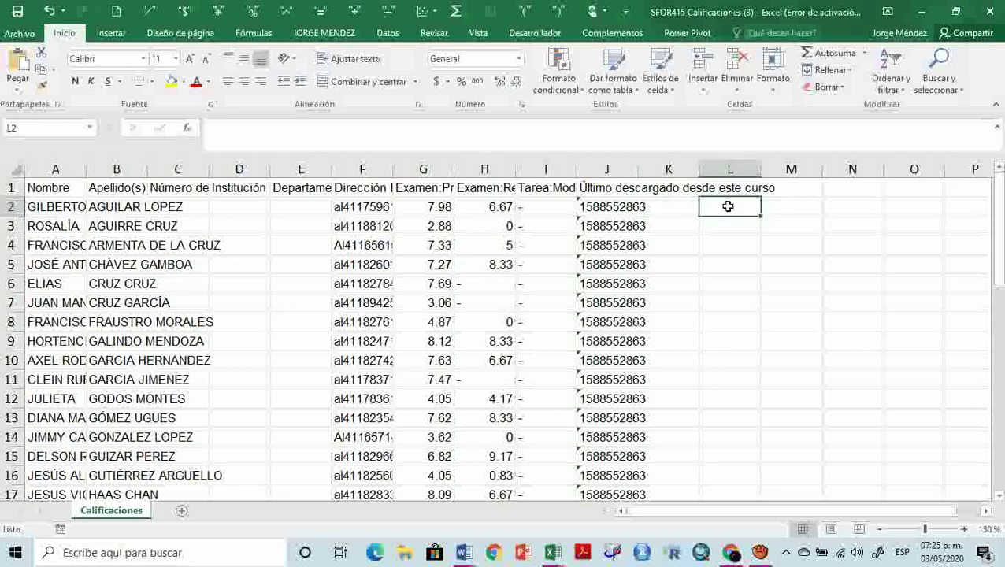
{"action": "type", "text": "+"}
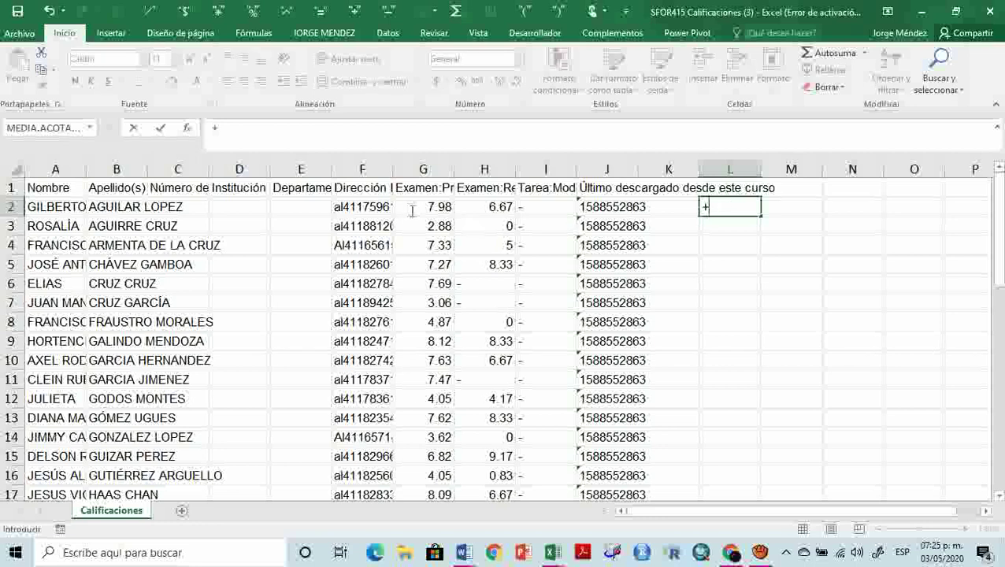
{"action": "key", "text": "Escape"}
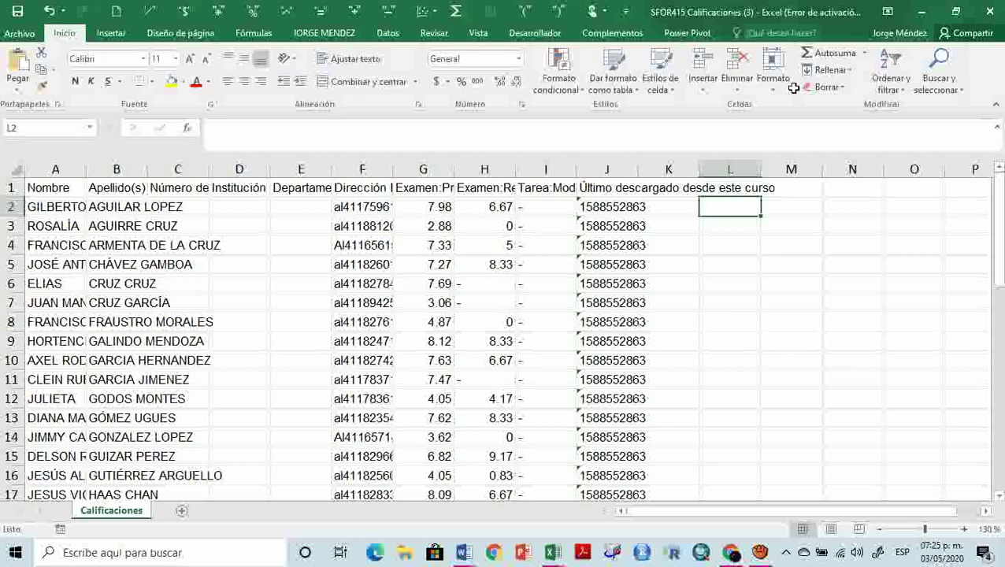
{"action": "left_click", "coordinate": [865, 53]}
{"action": "left_click", "coordinate": [860, 91]}
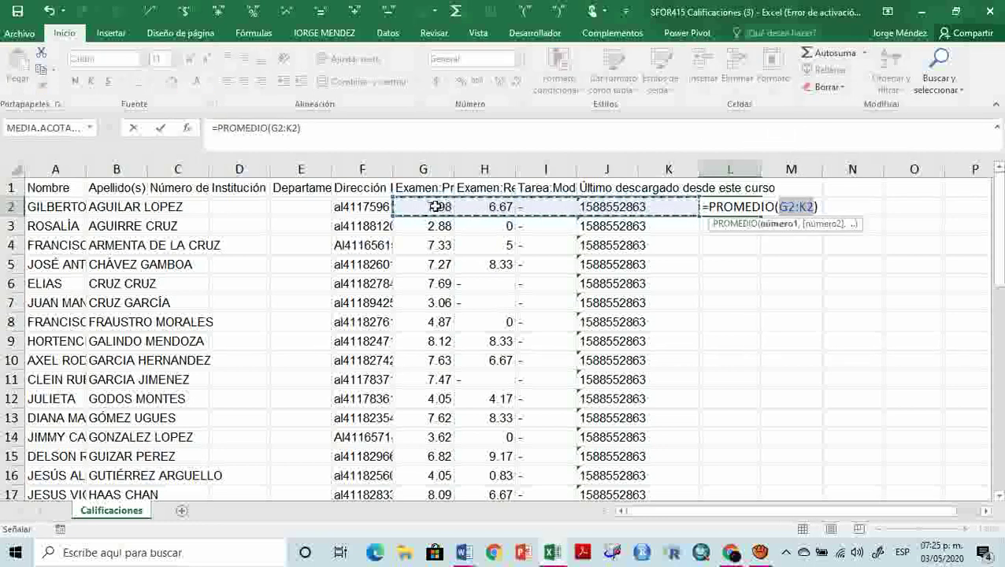
{"action": "left_click_drag", "start_coordinate": [420, 207], "coordinate": [477, 210]}
{"action": "key", "text": "Return"}
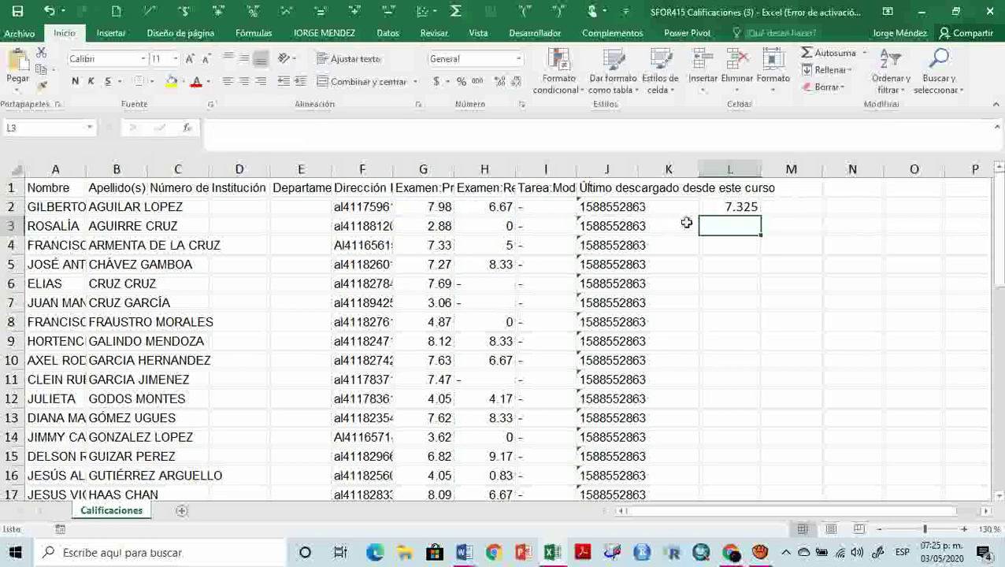
Examine the first student's exam grades, last-download value and calculated average by selecting their cells in row 2
{"action": "left_click", "coordinate": [709, 209]}
{"action": "left_click", "coordinate": [443, 206]}
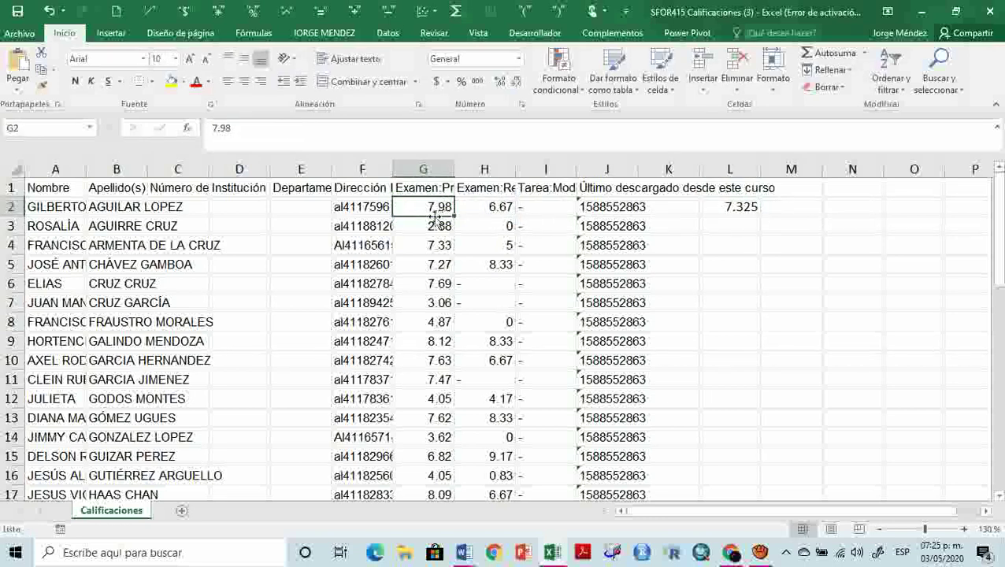
{"action": "left_click", "coordinate": [465, 207]}
{"action": "left_click", "coordinate": [435, 211]}
{"action": "left_click", "coordinate": [463, 208]}
{"action": "left_click", "coordinate": [410, 209]}
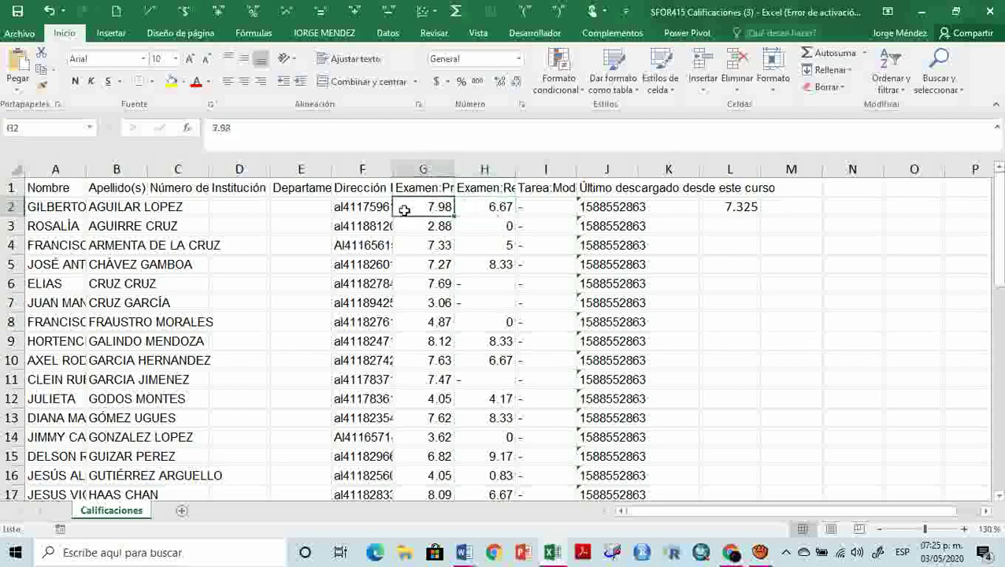
{"action": "left_click", "coordinate": [585, 210]}
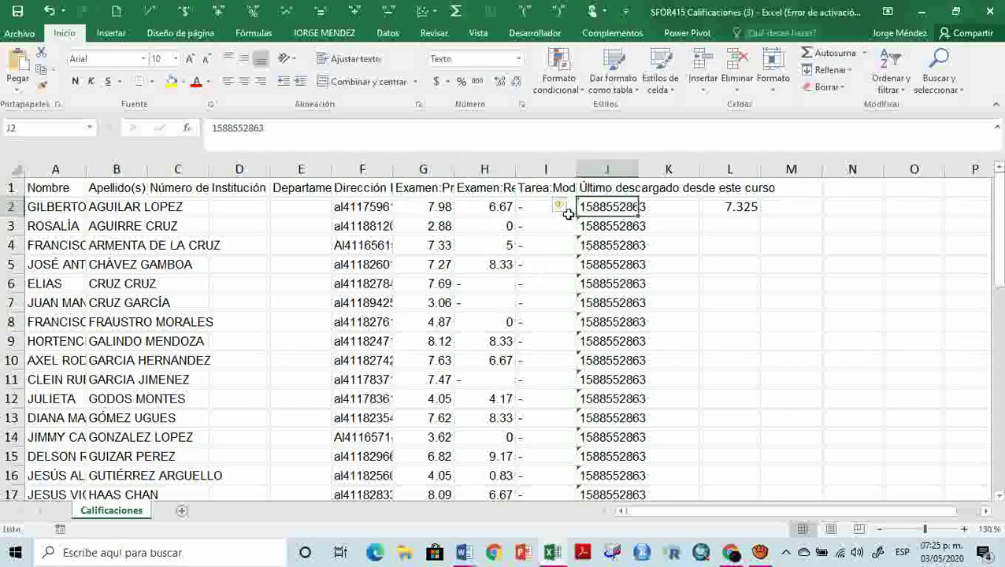
{"action": "left_click", "coordinate": [691, 245]}
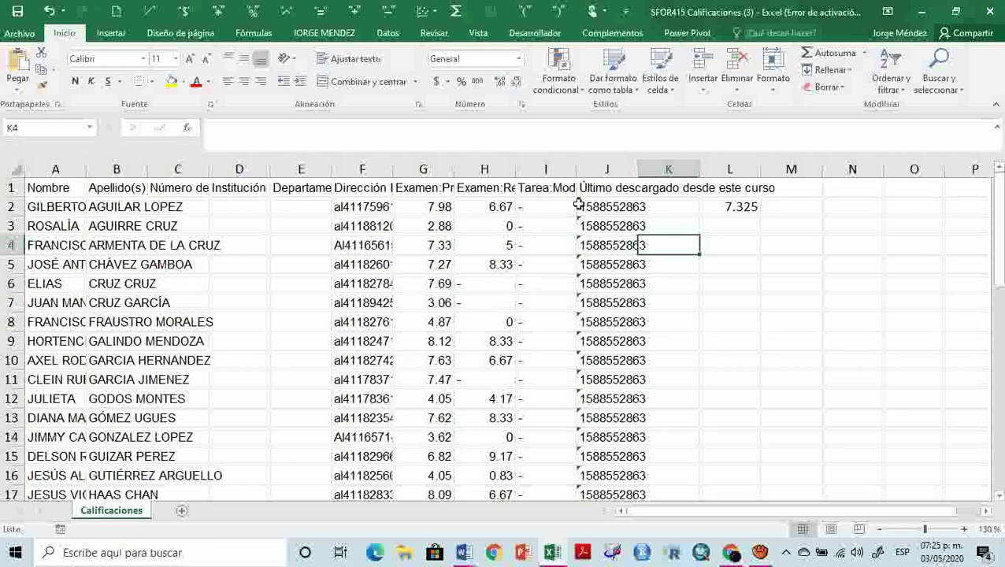
{"action": "left_click", "coordinate": [433, 204]}
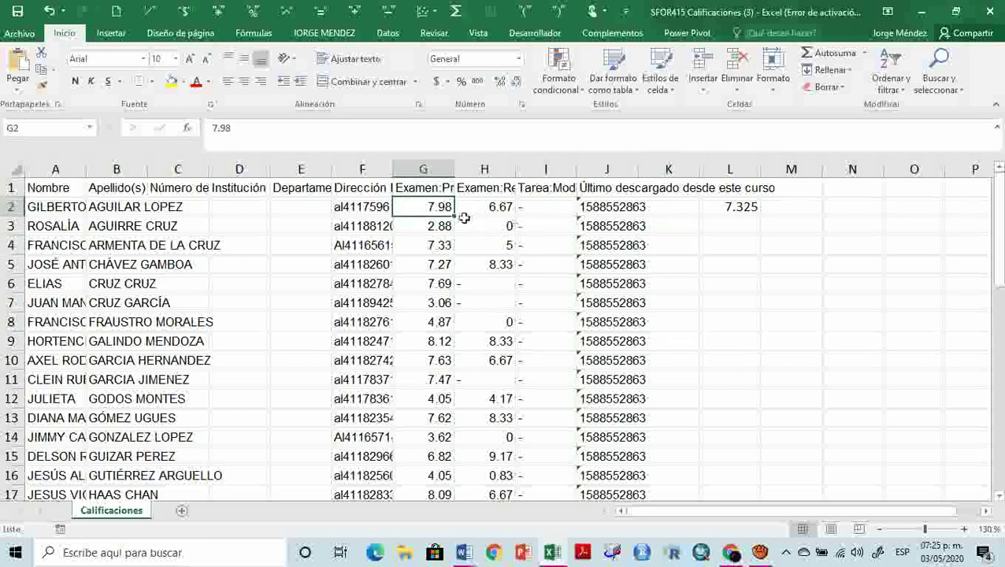
{"action": "left_click", "coordinate": [732, 207]}
{"action": "left_click", "coordinate": [721, 227]}
{"action": "left_click", "coordinate": [694, 247]}
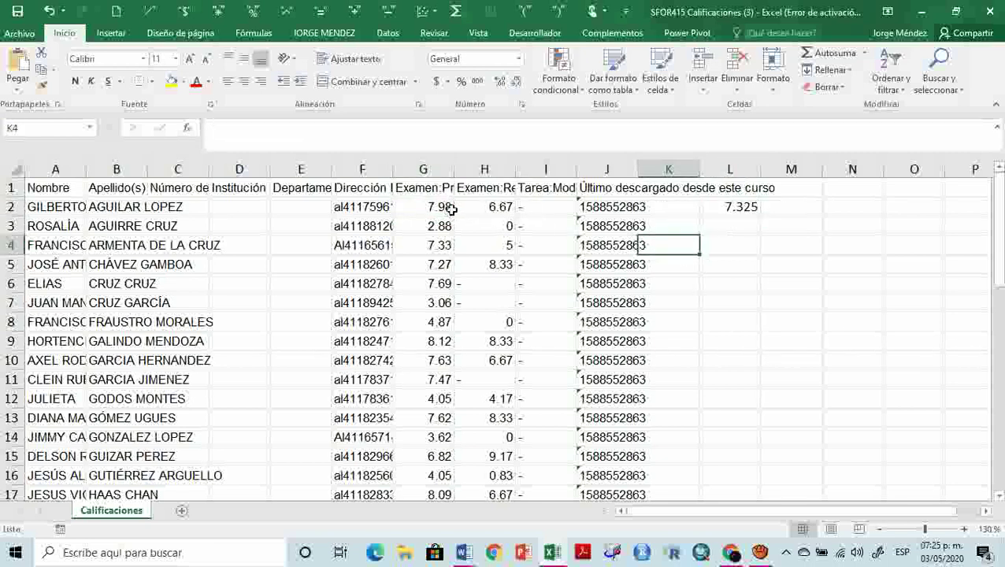
Apply the Número format to the first exam grade in G2 and to the last-download cells J2:J6
{"action": "left_click", "coordinate": [441, 208]}
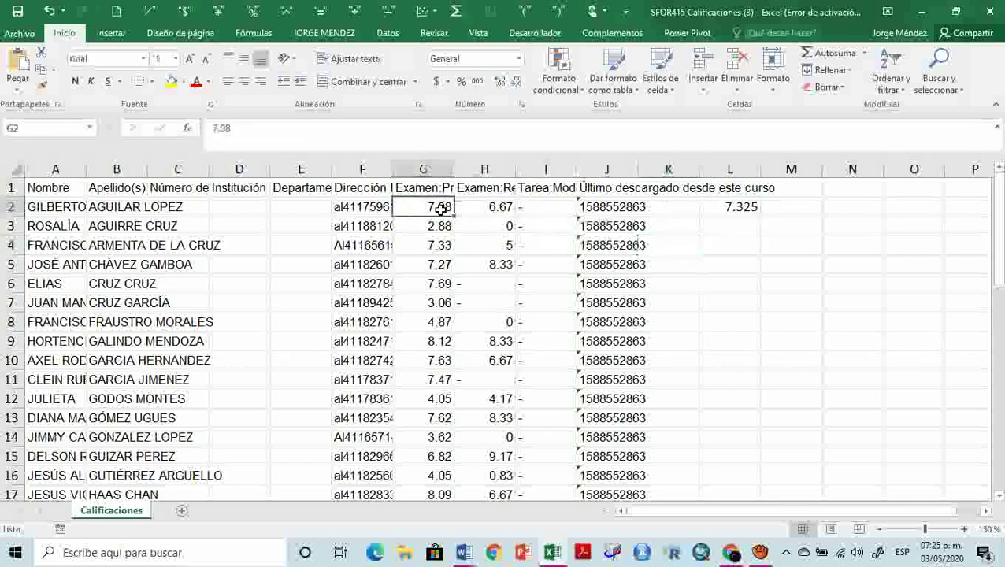
{"action": "left_click", "coordinate": [518, 59]}
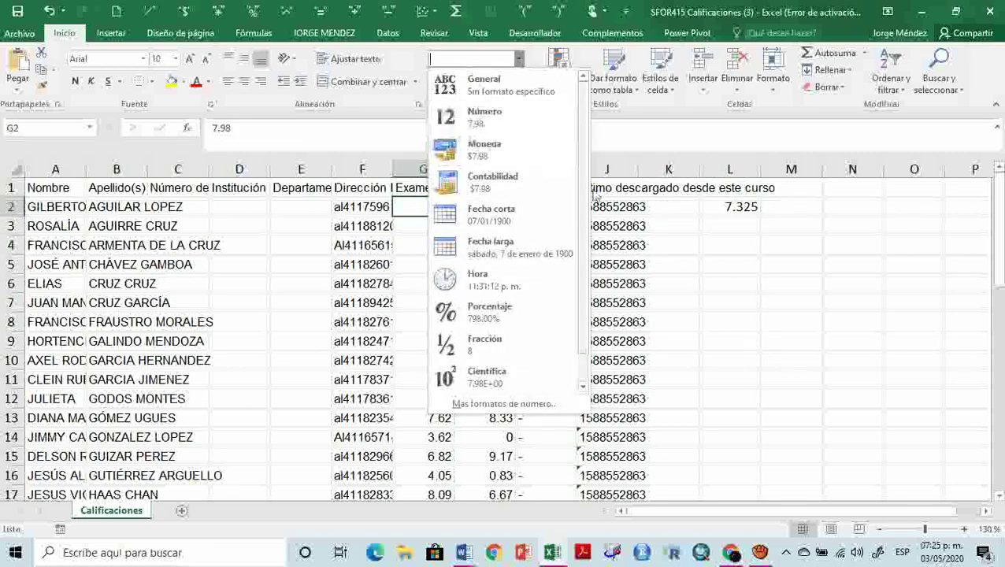
{"action": "left_click", "coordinate": [504, 118]}
{"action": "left_click_drag", "start_coordinate": [607, 207], "coordinate": [609, 280]}
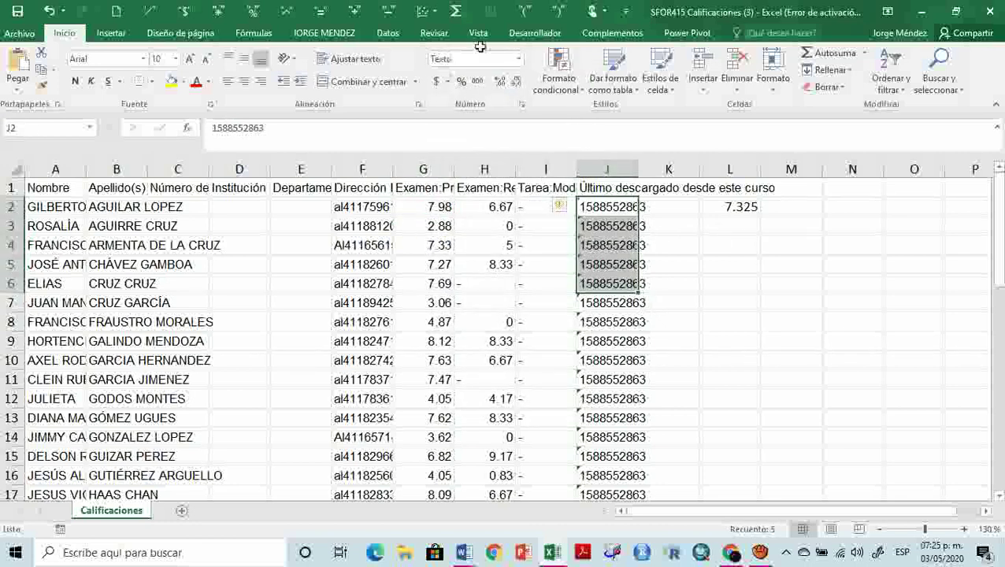
{"action": "left_click", "coordinate": [519, 59]}
{"action": "left_click", "coordinate": [498, 138]}
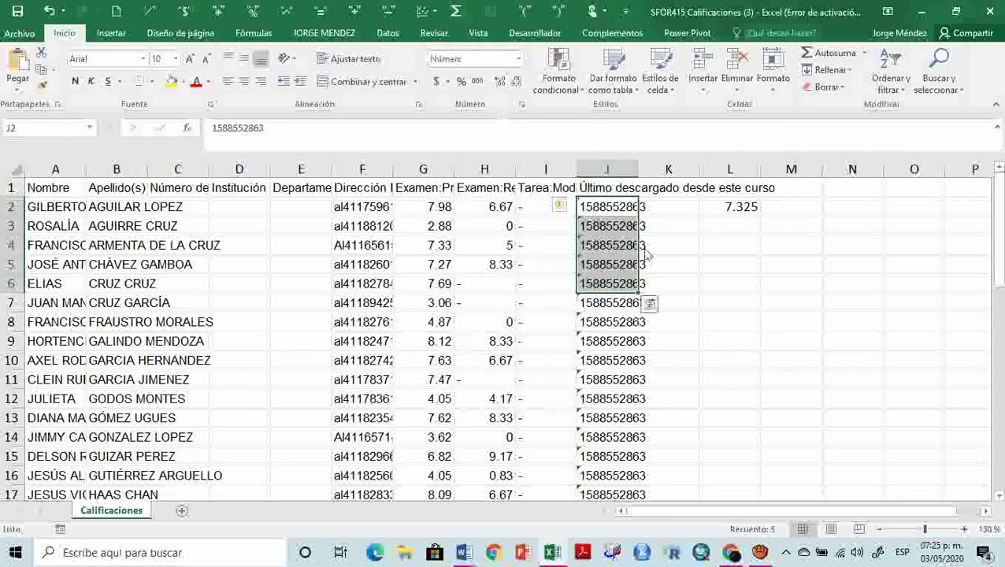
Inspect cells in the Último descargado desde este curso column to compare their contents and number formats
{"action": "left_click", "coordinate": [696, 265]}
{"action": "left_click", "coordinate": [586, 206]}
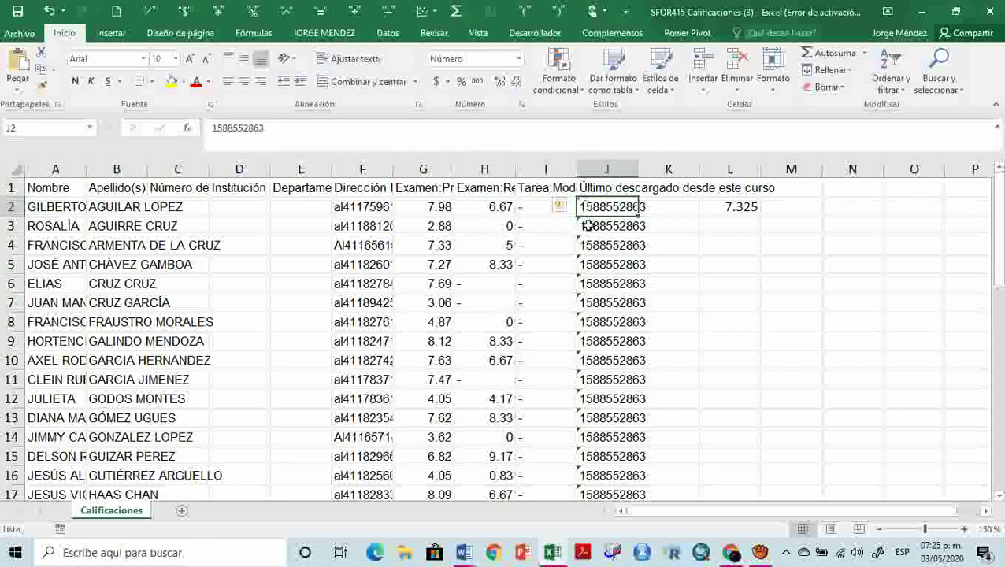
{"action": "left_click", "coordinate": [588, 226]}
{"action": "left_click", "coordinate": [592, 302]}
{"action": "left_click", "coordinate": [599, 379]}
{"action": "left_click", "coordinate": [612, 339]}
{"action": "left_click", "coordinate": [606, 303]}
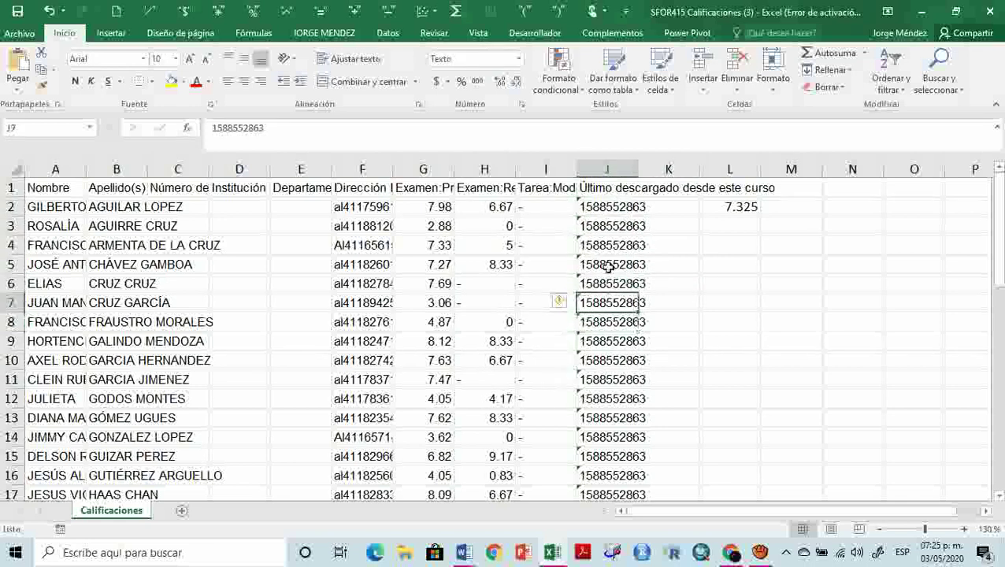
{"action": "left_click", "coordinate": [595, 207]}
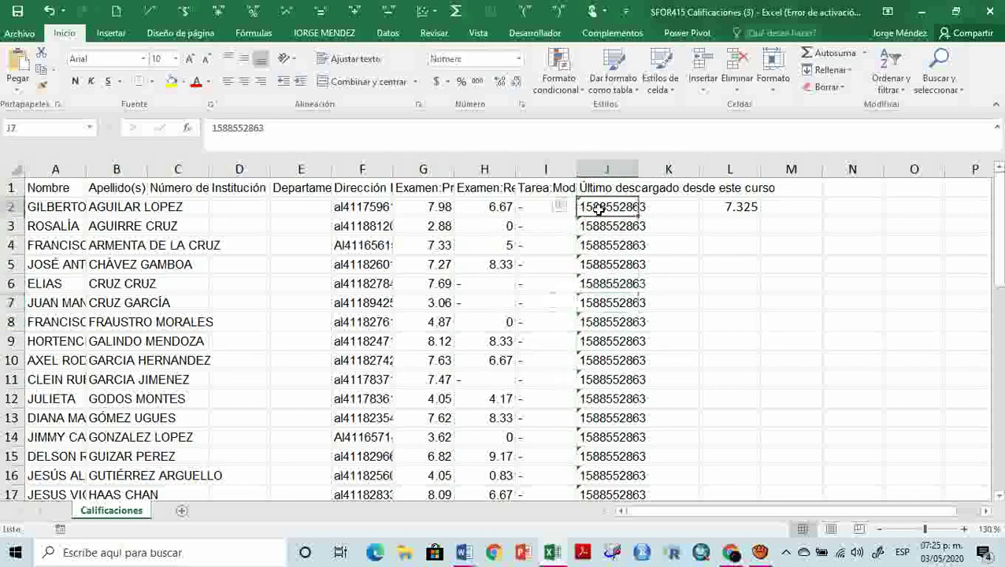
Check the first student's first exam grade in G2, and switch to the Curso: Regresión Aplicada page in Chrome
{"action": "left_click", "coordinate": [443, 206]}
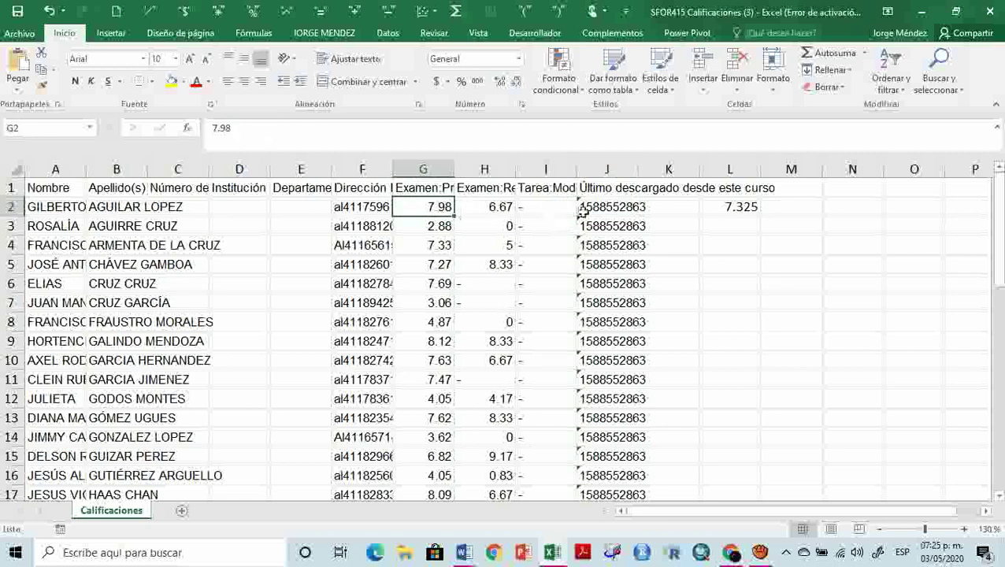
{"action": "left_click", "coordinate": [679, 206]}
{"action": "left_click", "coordinate": [731, 553]}
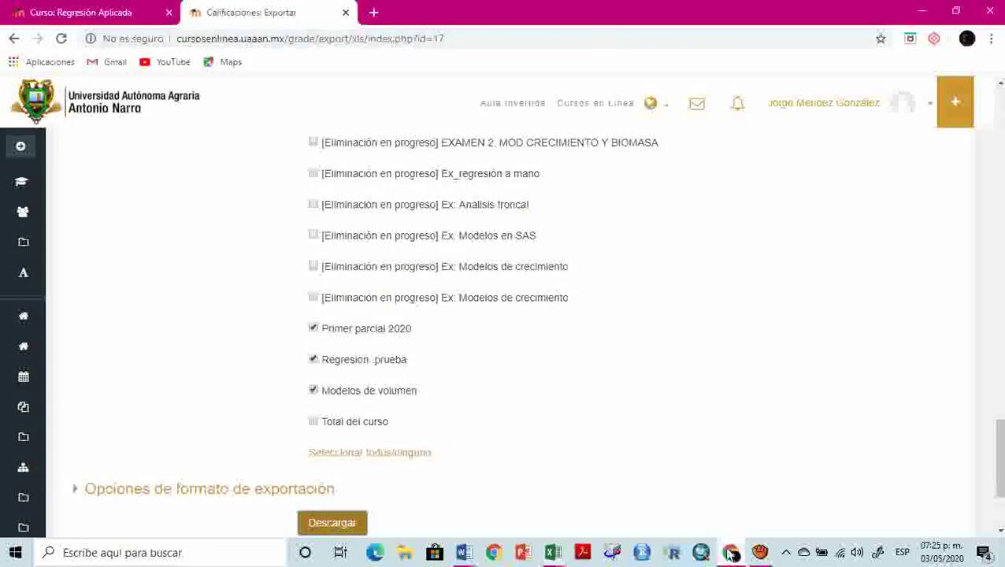
{"action": "left_click", "coordinate": [103, 14]}
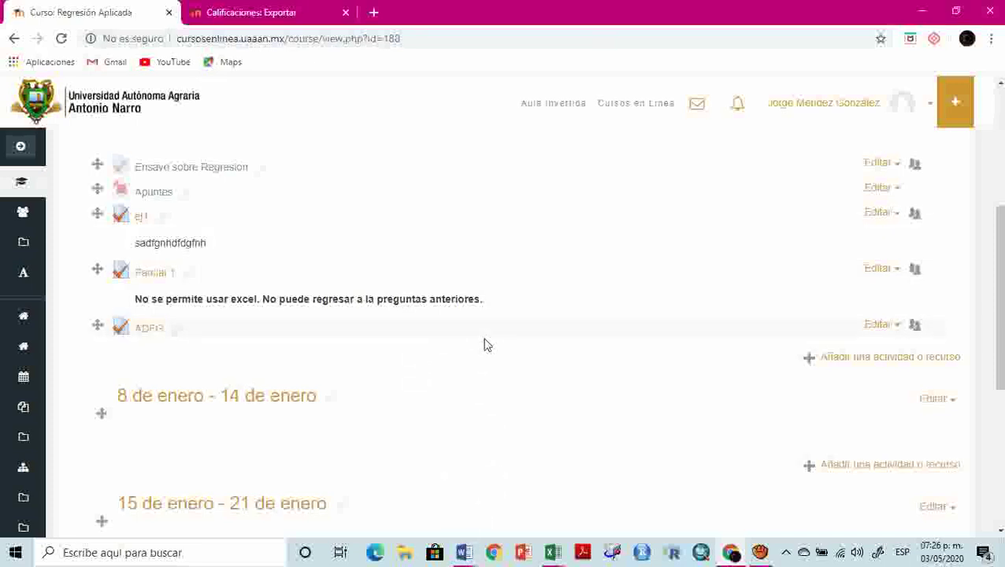
Switch to Word and bring up the Programa del curso moodle document to review the Semana 4 topics
{"action": "mouse_move", "coordinate": [464, 551]}
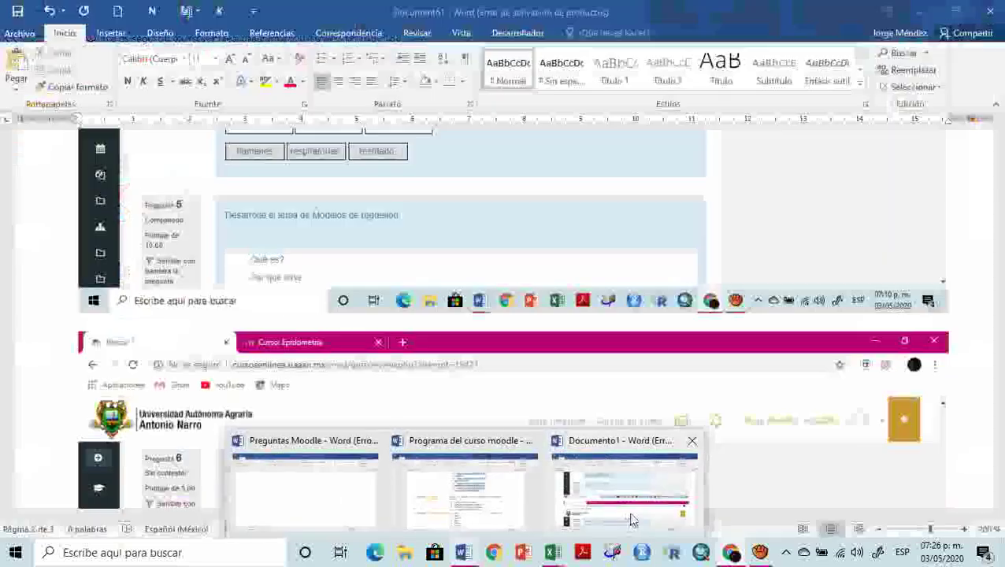
{"action": "left_click", "coordinate": [630, 520]}
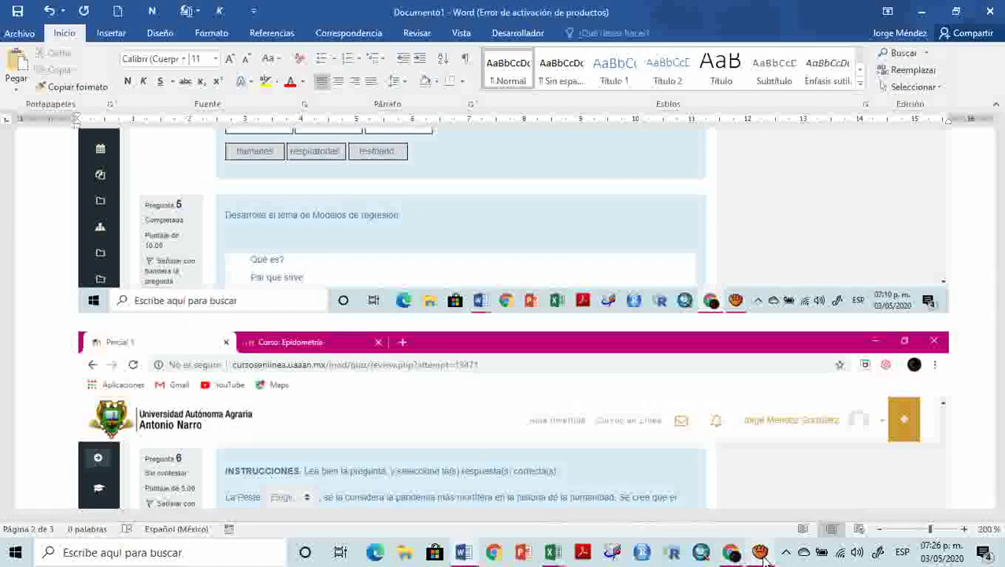
{"action": "mouse_move", "coordinate": [463, 551]}
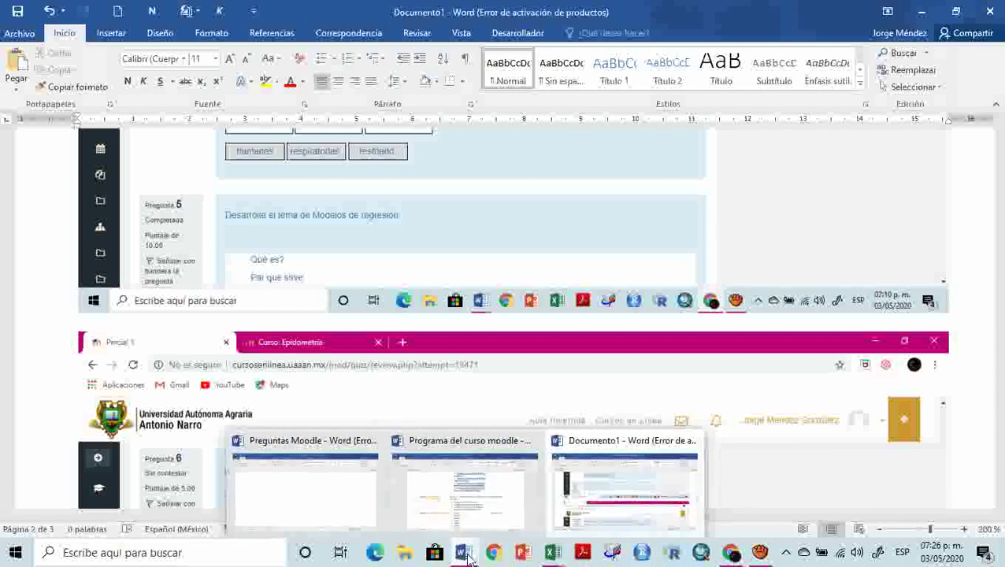
{"action": "left_click", "coordinate": [494, 519]}
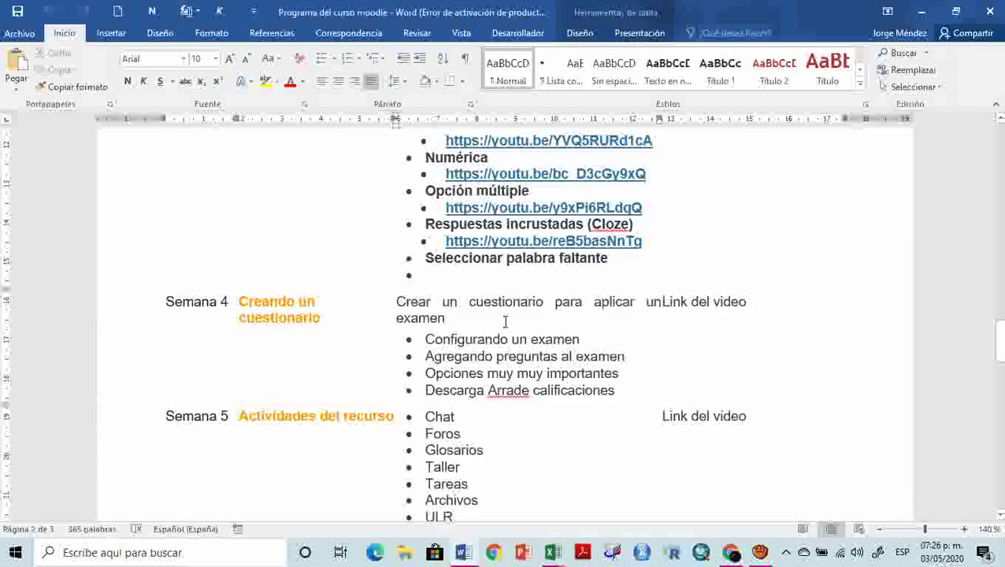